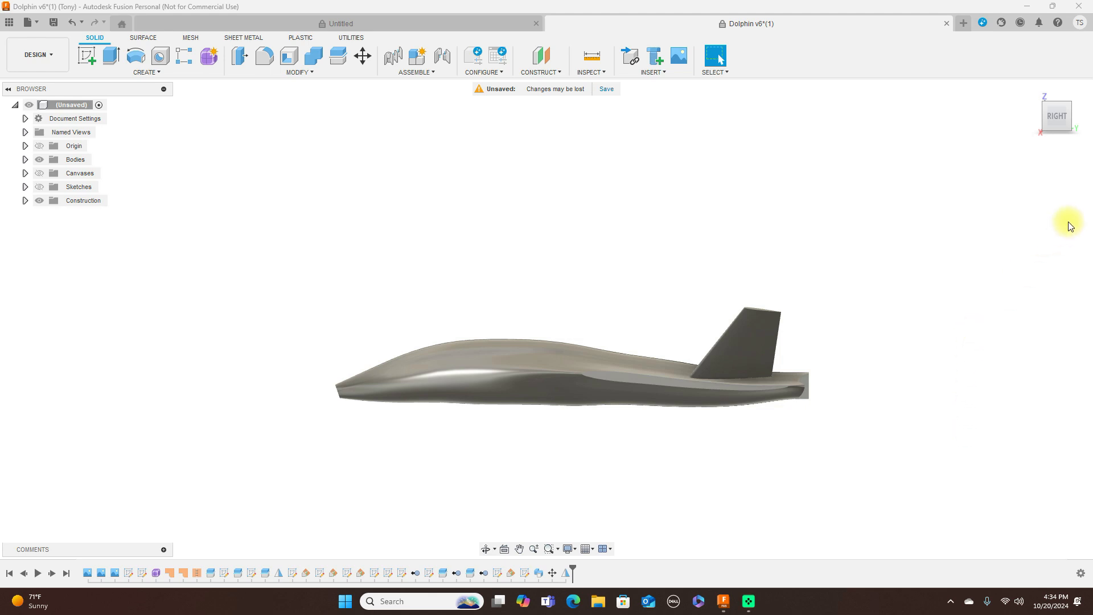
# Step: Examine the aircraft body's overall shape from the right, top and angled views
pyautogui.click(1047, 108)
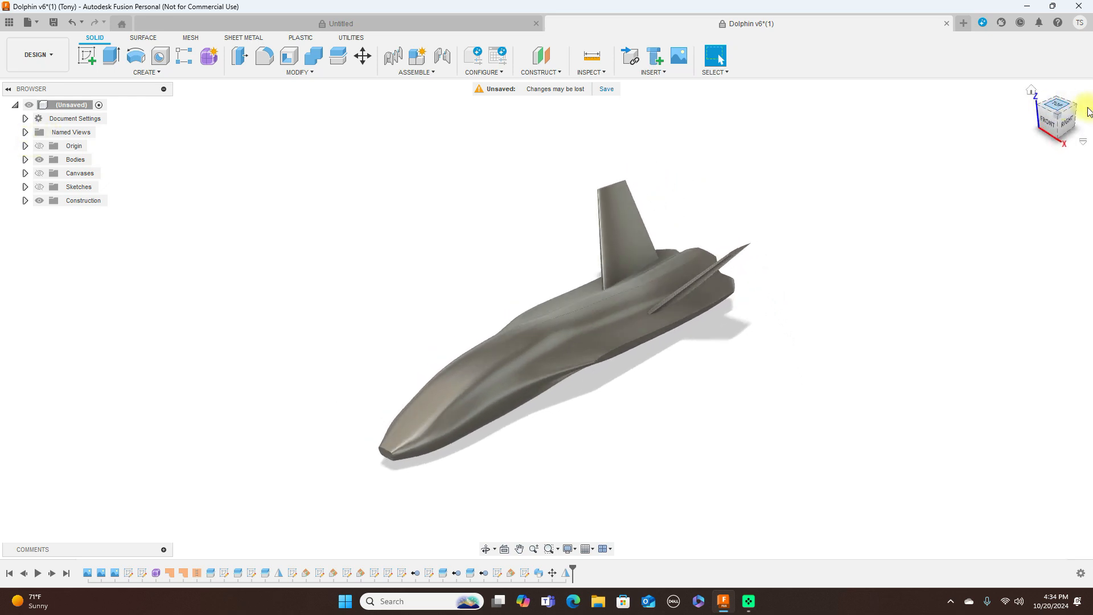
pyautogui.click(1058, 126)
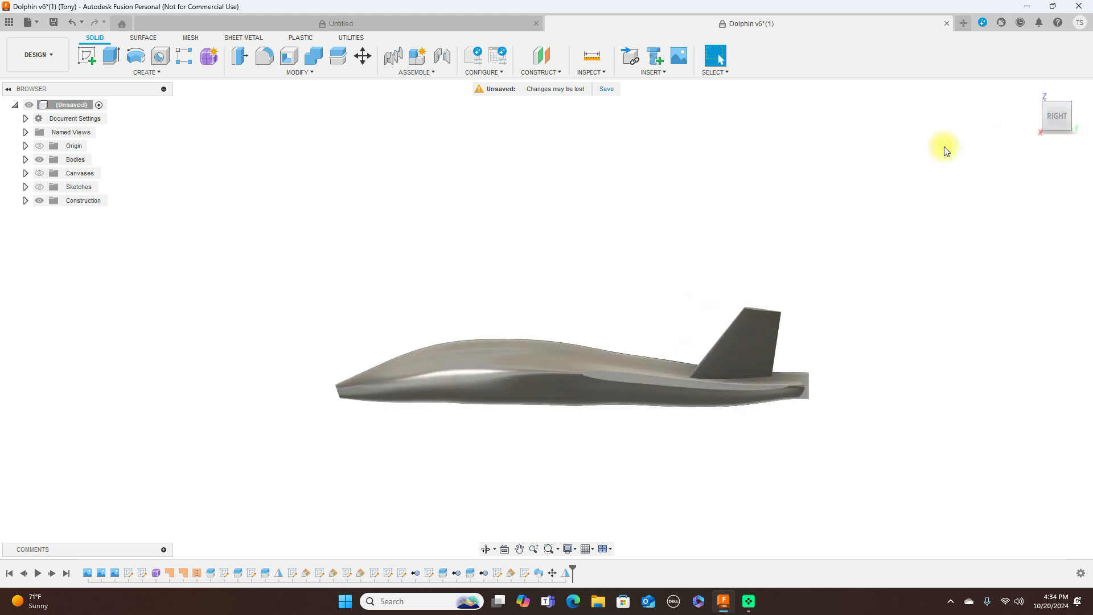
pyautogui.moveTo(1066, 105)
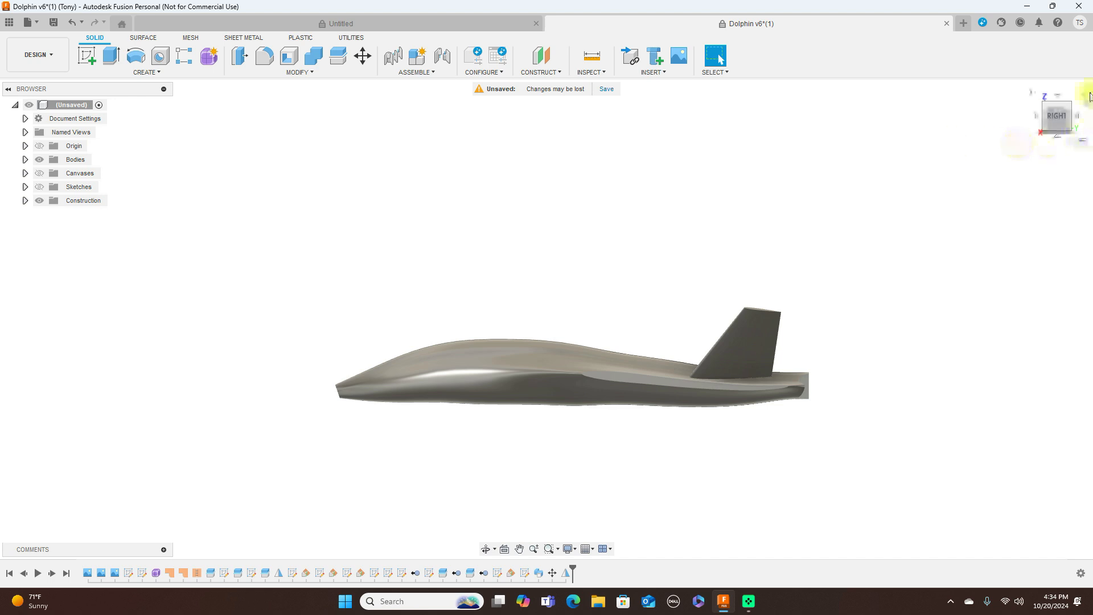
pyautogui.moveTo(1054, 118); pyautogui.dragTo(1062, 151)
pyautogui.click(1061, 132)
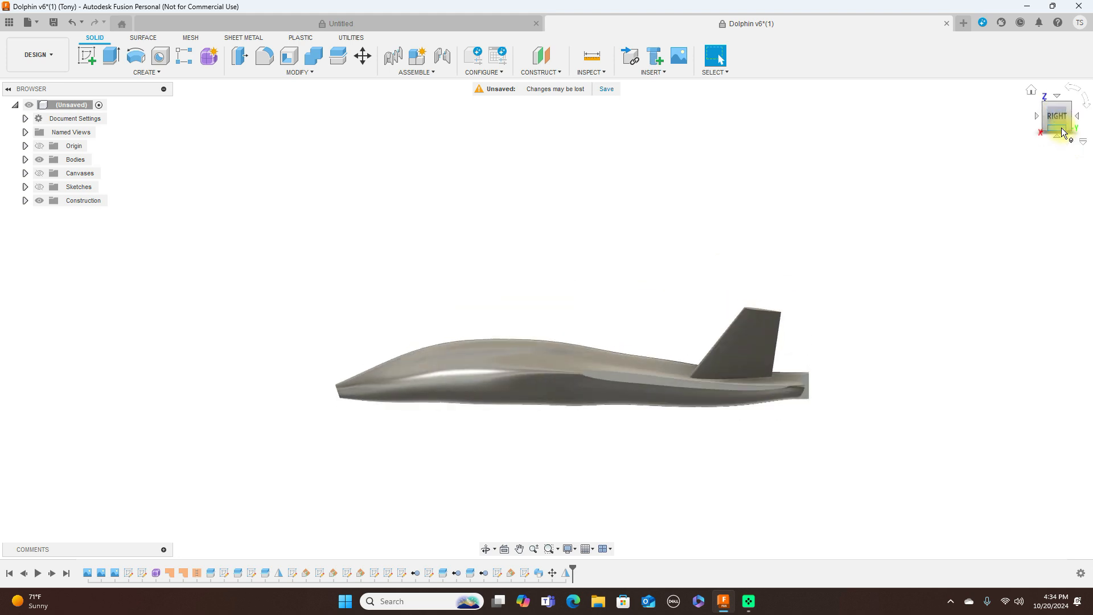
pyautogui.click(1058, 97)
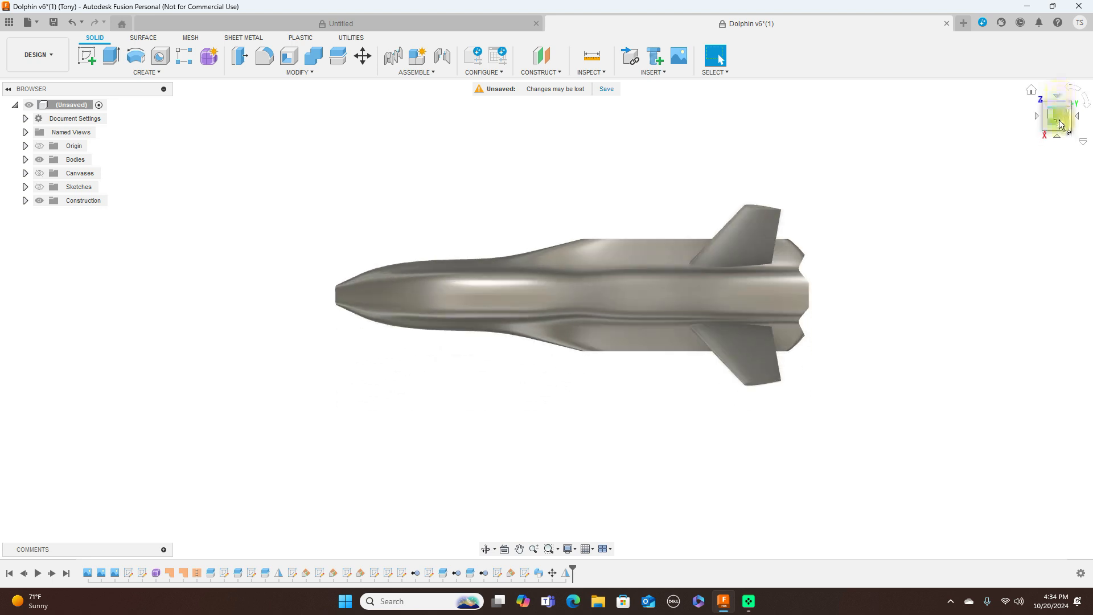
pyautogui.click(1057, 137)
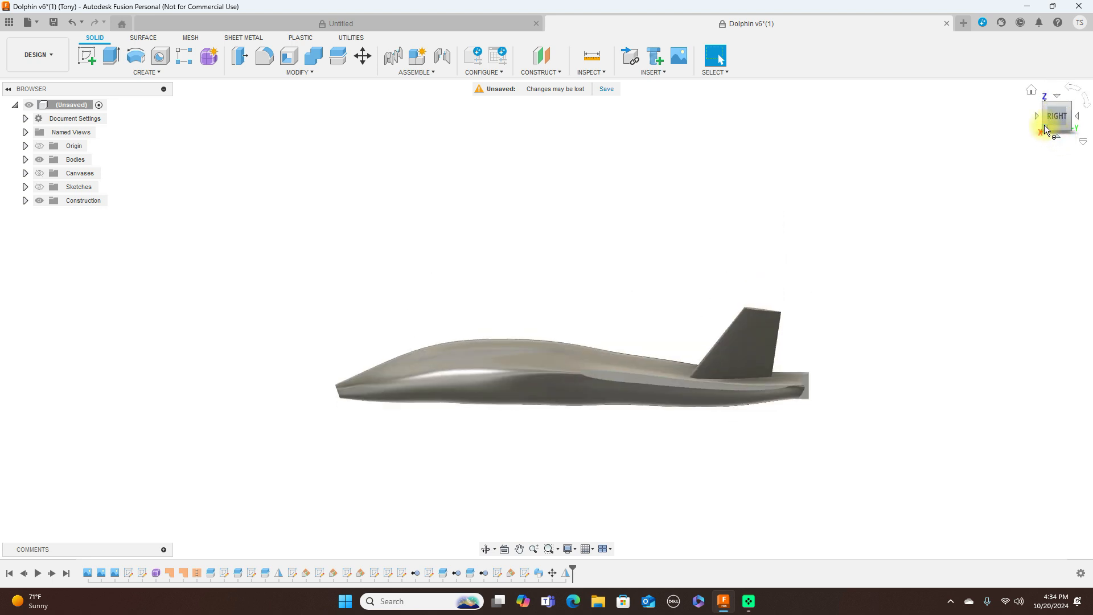
pyautogui.moveTo(1046, 119); pyautogui.dragTo(15, 139)
pyautogui.click(1059, 121)
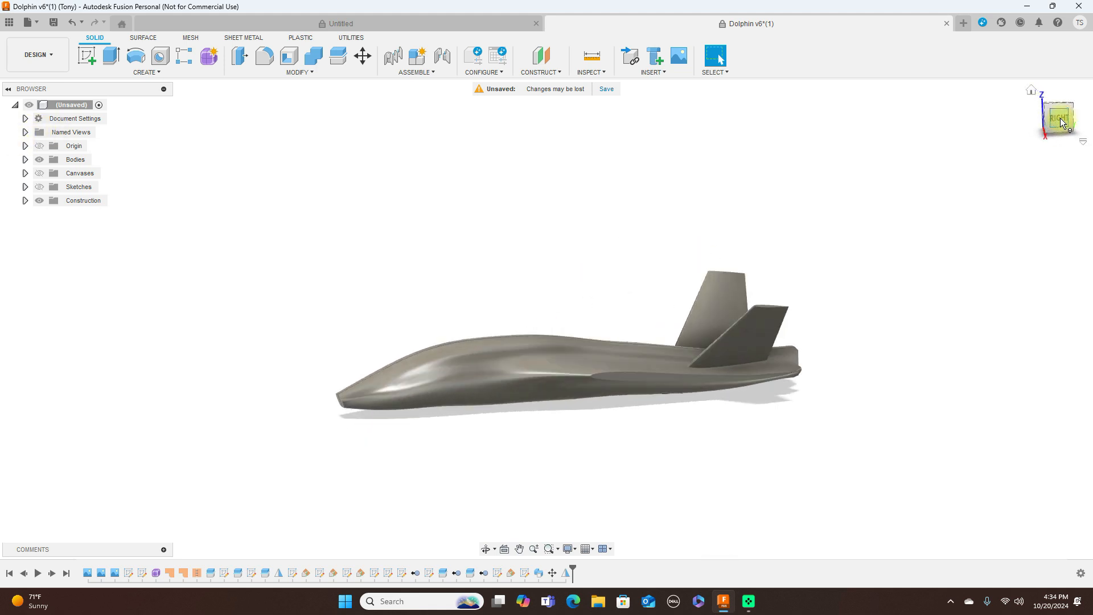
pyautogui.click(1065, 97)
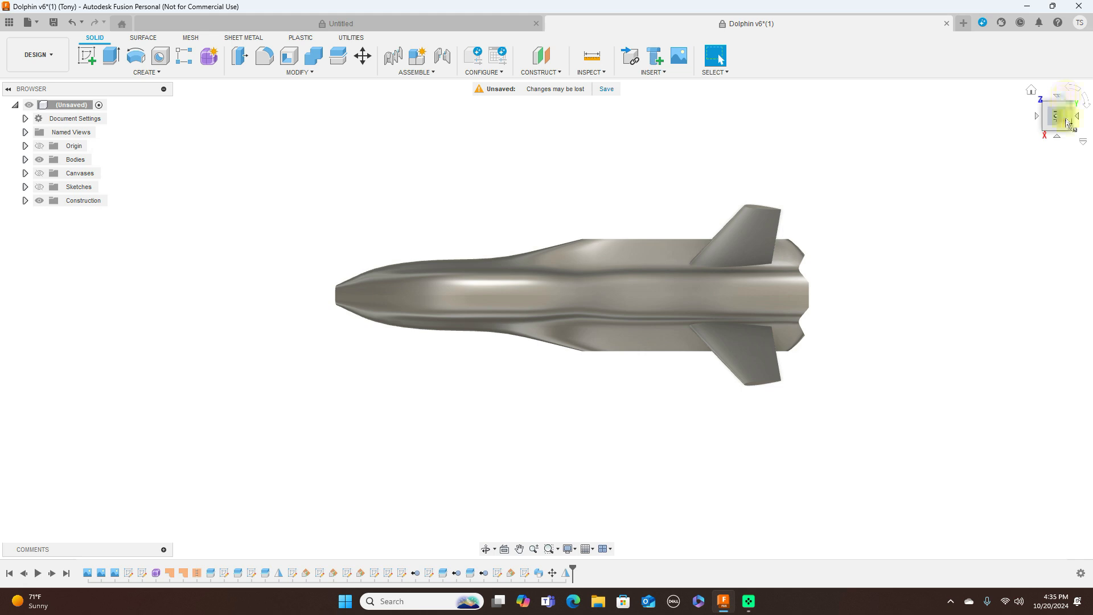
pyautogui.click(1058, 139)
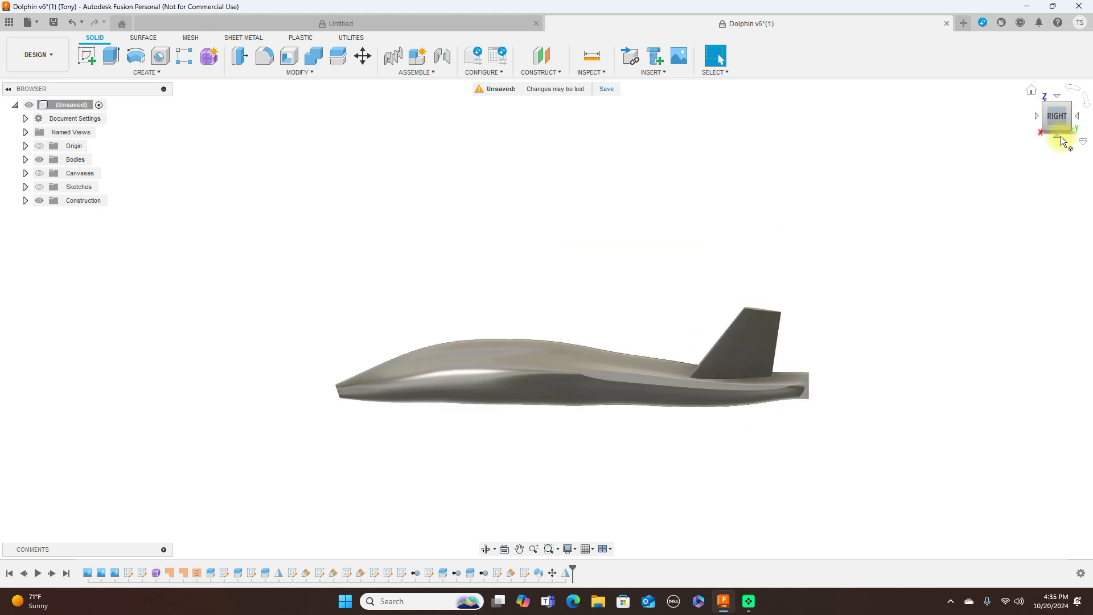
pyautogui.moveTo(1042, 118)
pyautogui.mouseDown()
pyautogui.moveTo(1075, 123)
pyautogui.moveTo(40, 119)
pyautogui.moveTo(77, 118)
pyautogui.moveTo(75, 137)
pyautogui.moveTo(34, 146)
pyautogui.moveTo(1074, 148)
pyautogui.moveTo(1062, 115)
pyautogui.moveTo(1061, 139)
pyautogui.moveTo(1082, 127)
pyautogui.moveTo(1079, 136)
pyautogui.mouseUp()
pyautogui.click(1067, 128)
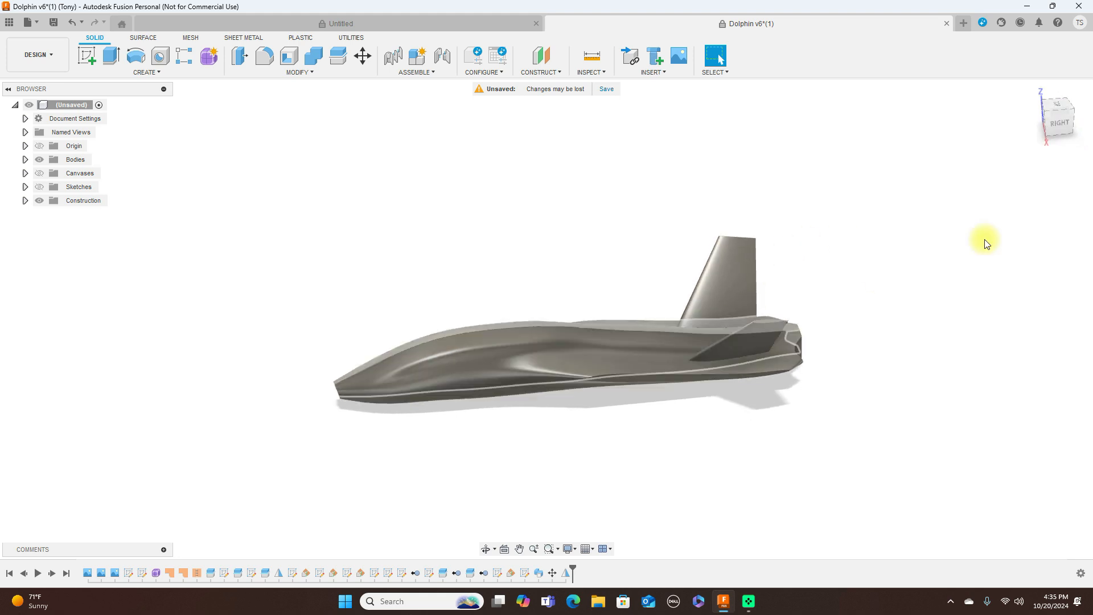
pyautogui.click(1056, 105)
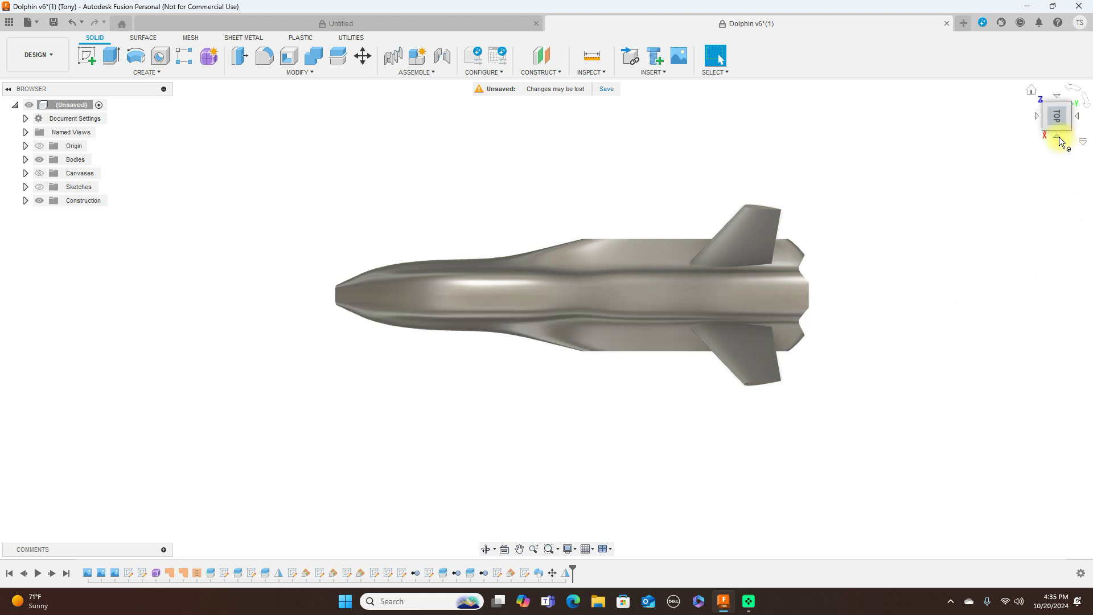
pyautogui.click(1060, 141)
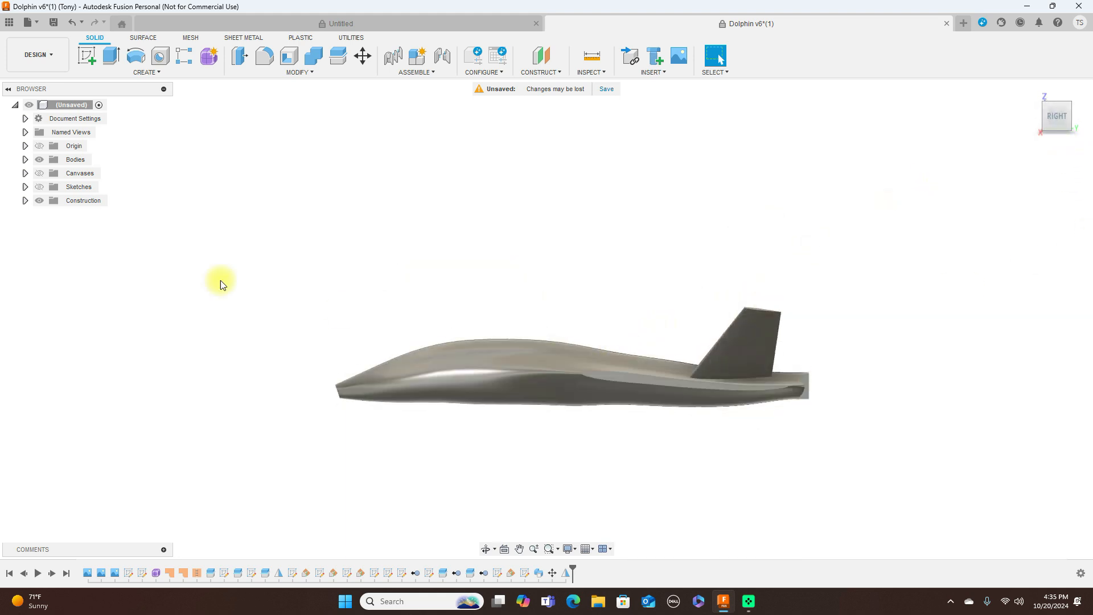
# Step: Show the reference canvases, hide the bodies, and inspect the aircraft's side and front reference images
pyautogui.click(39, 173)
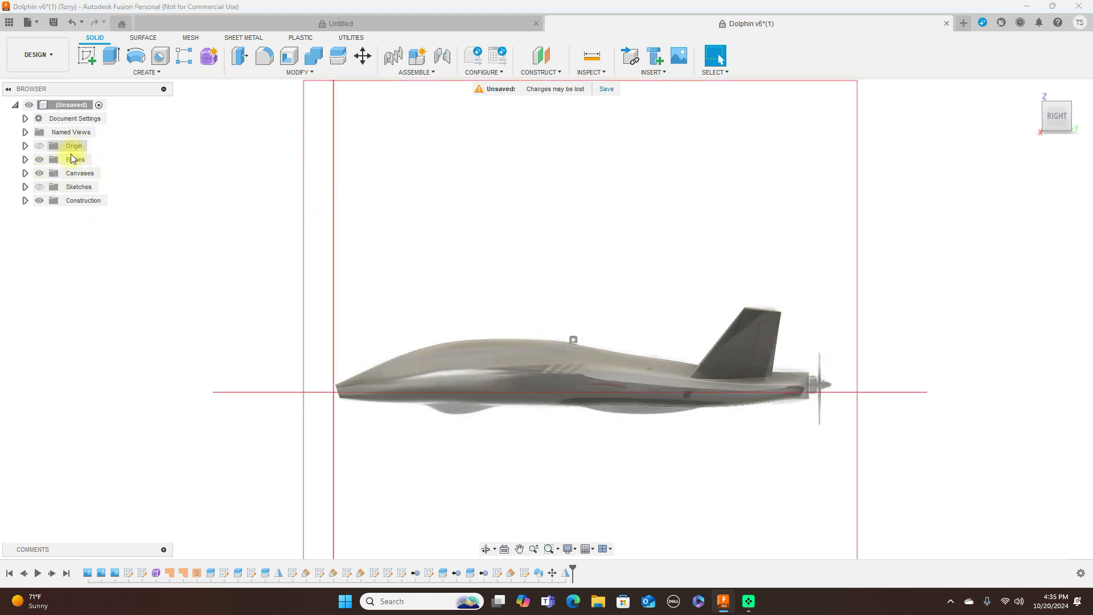
pyautogui.click(40, 160)
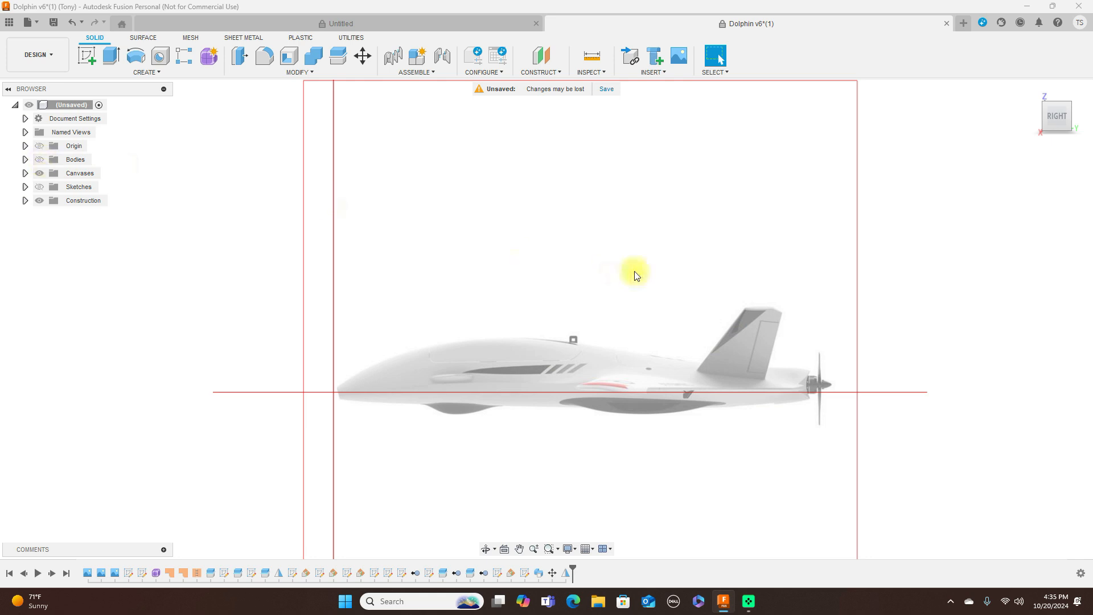
pyautogui.scroll(2, 655, 216)
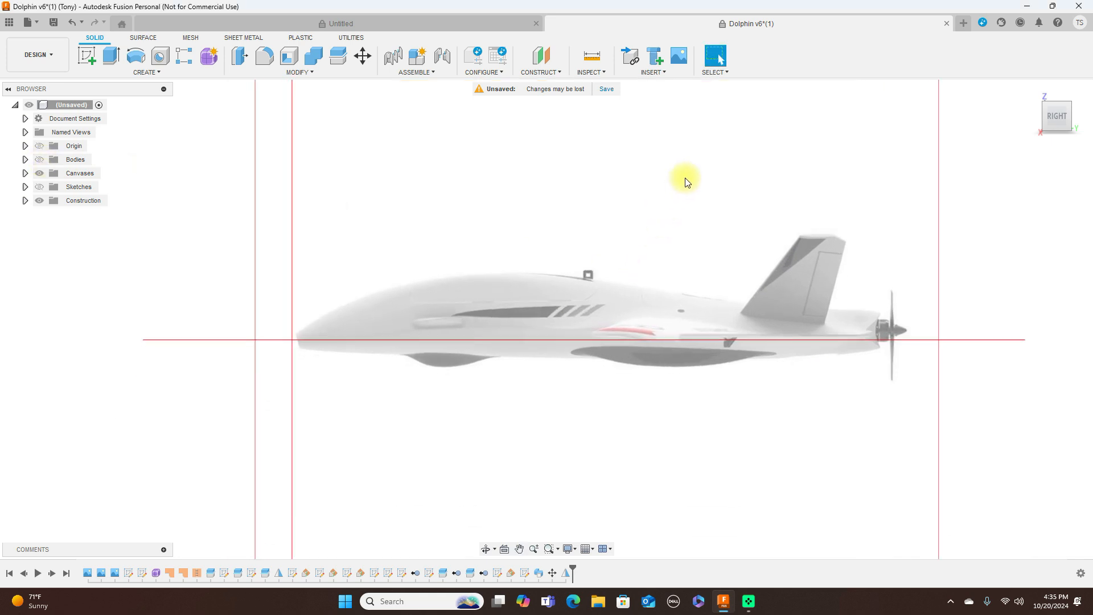
pyautogui.scroll(1, 686, 180)
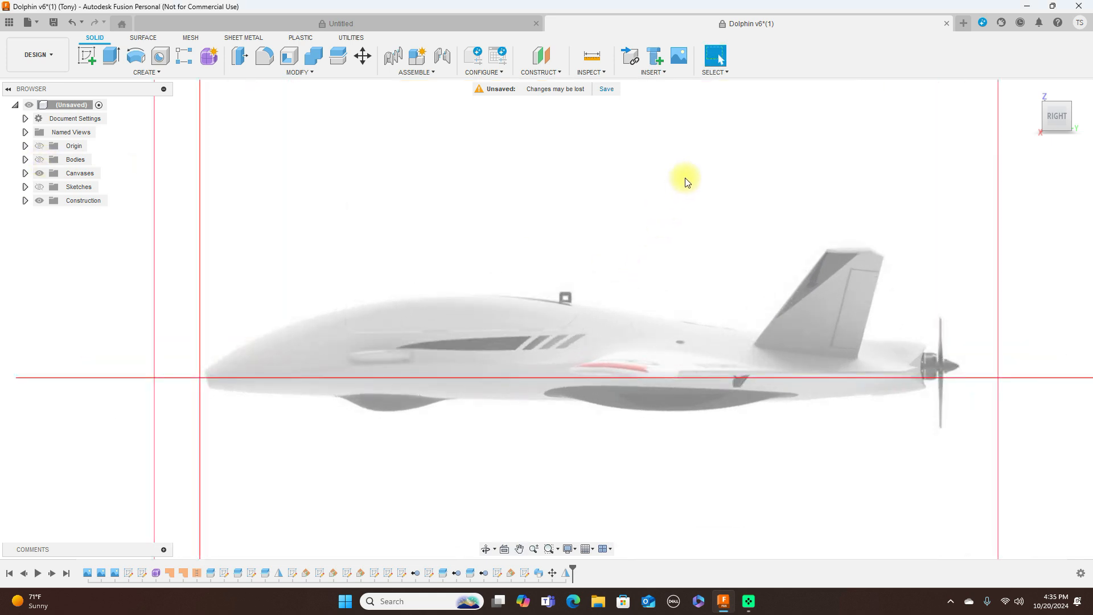
pyautogui.scroll(-1, 690, 189)
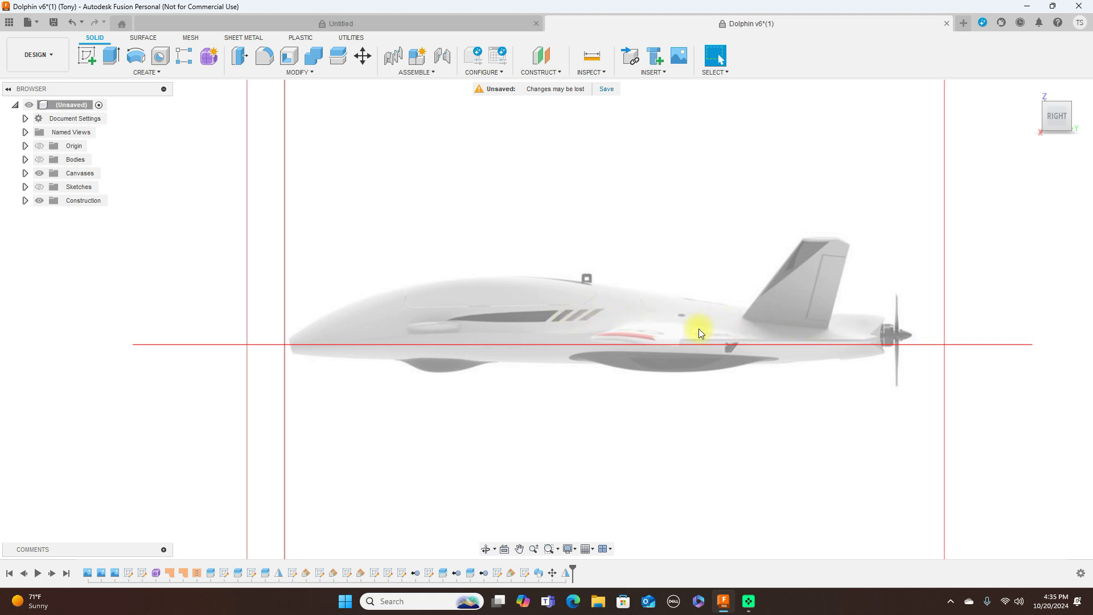
pyautogui.click(1035, 115)
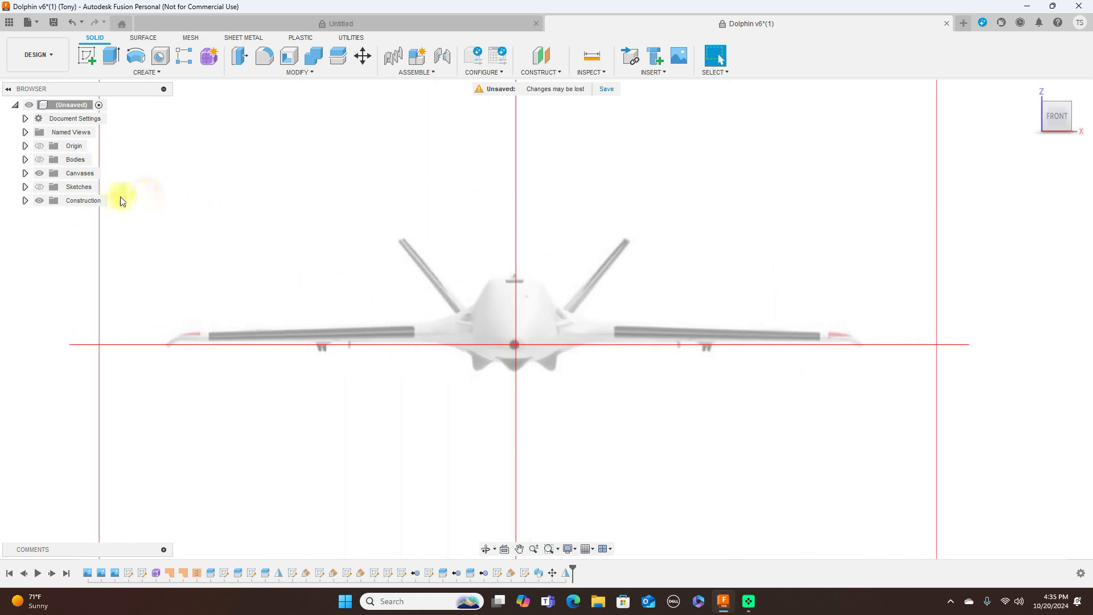
# Step: Make the bodies visible again over the reference canvases in the front view
pyautogui.click(40, 160)
pyautogui.scroll(2, 480, 212)
pyautogui.moveTo(516, 200); pyautogui.dragTo(545, 145, button='middle')
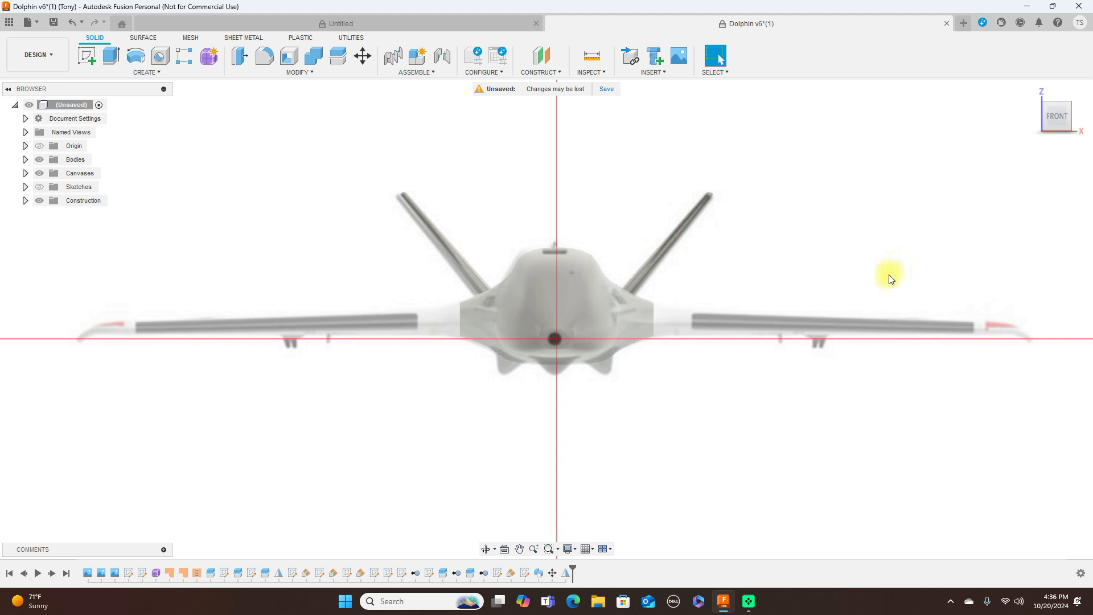
# Step: Compare the fuselage and tail fins with the reference canvases from the right, front and top views
pyautogui.click(1077, 117)
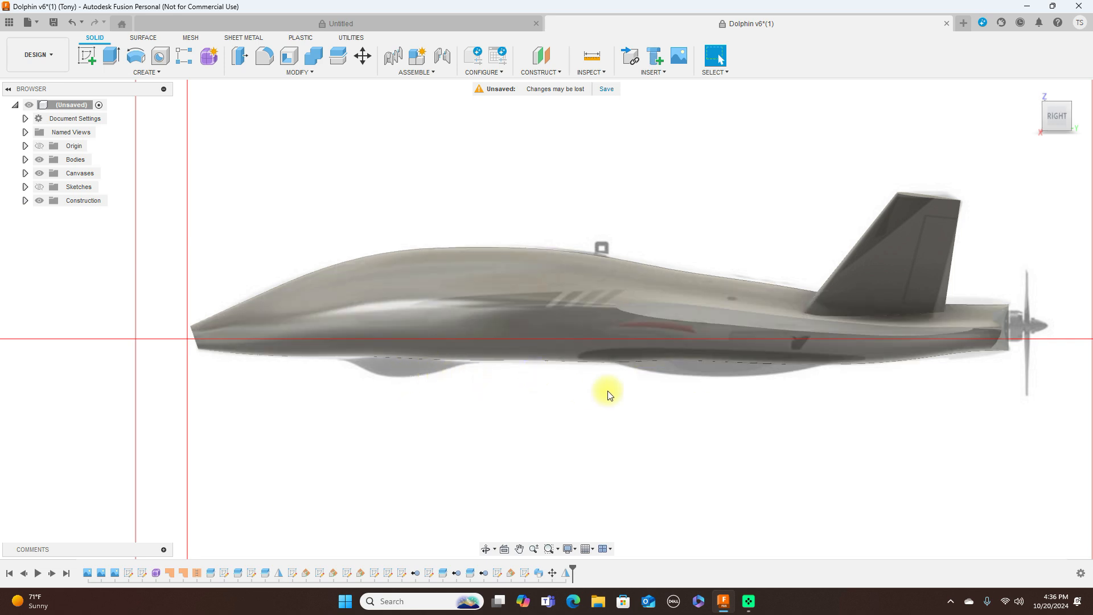
pyautogui.scroll(1, 789, 227)
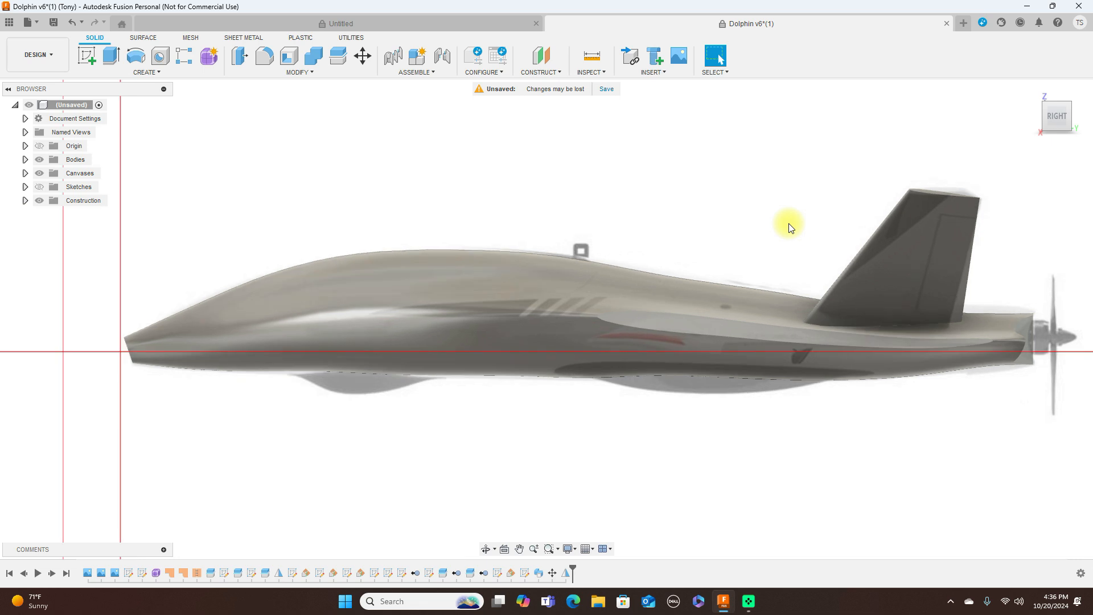
pyautogui.scroll(-2, 789, 227)
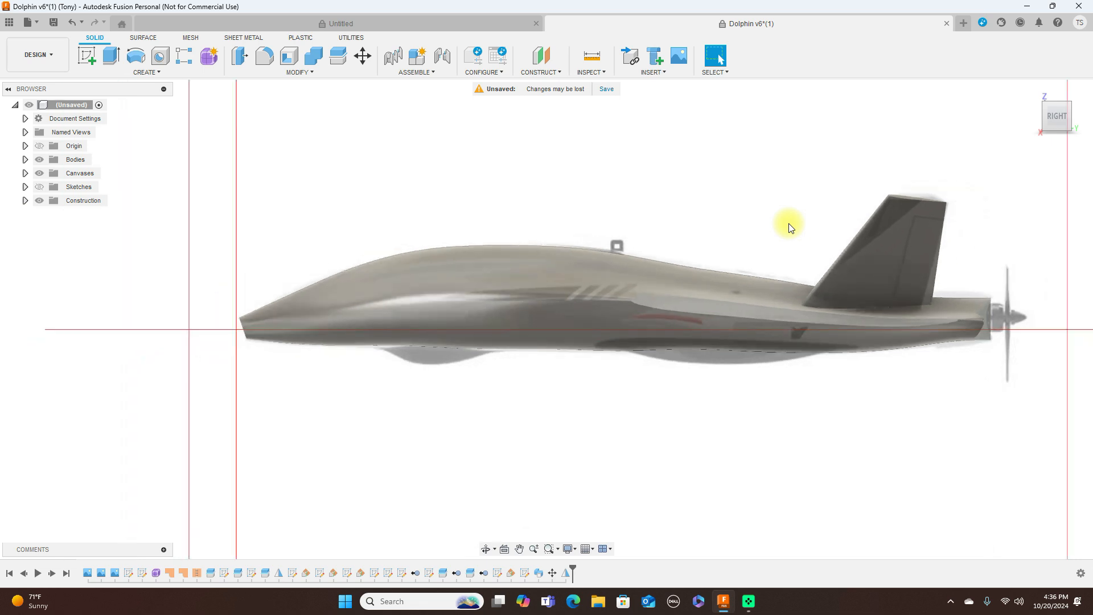
pyautogui.click(1037, 115)
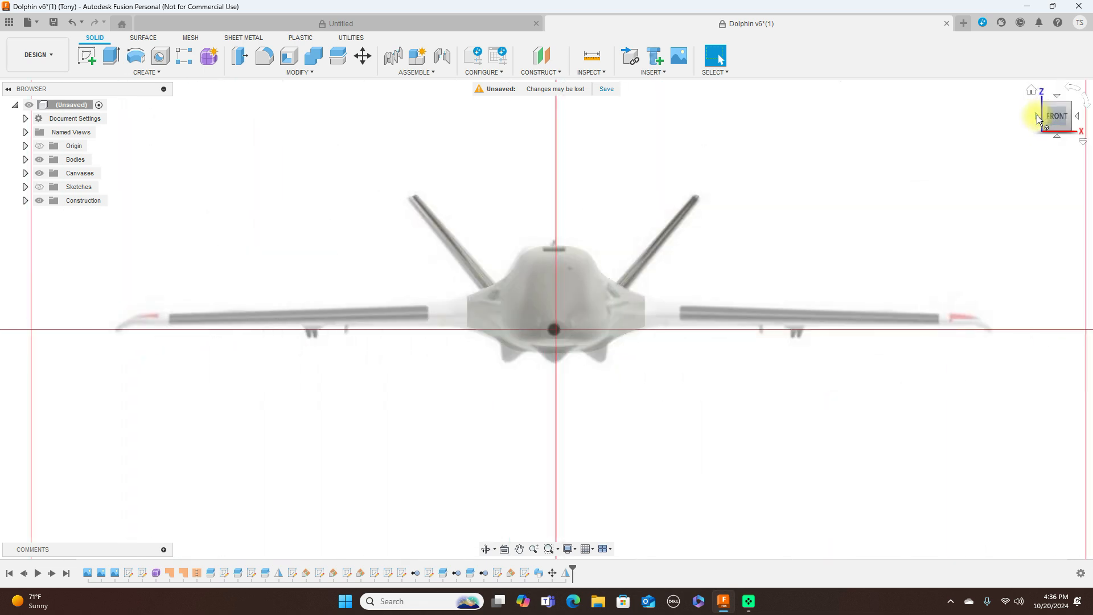
pyautogui.click(1074, 117)
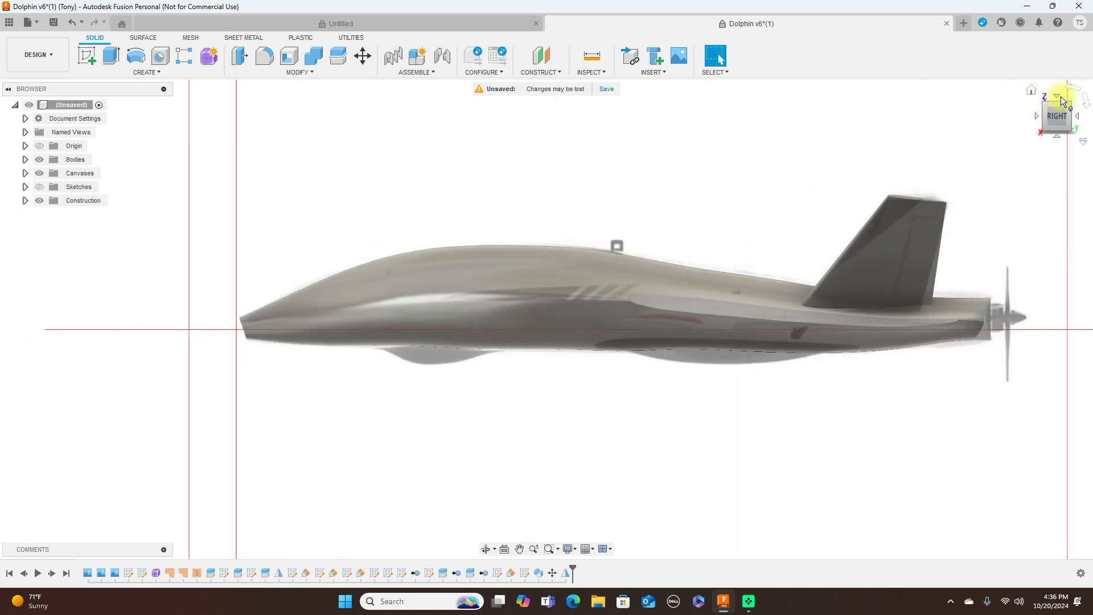
pyautogui.click(1057, 97)
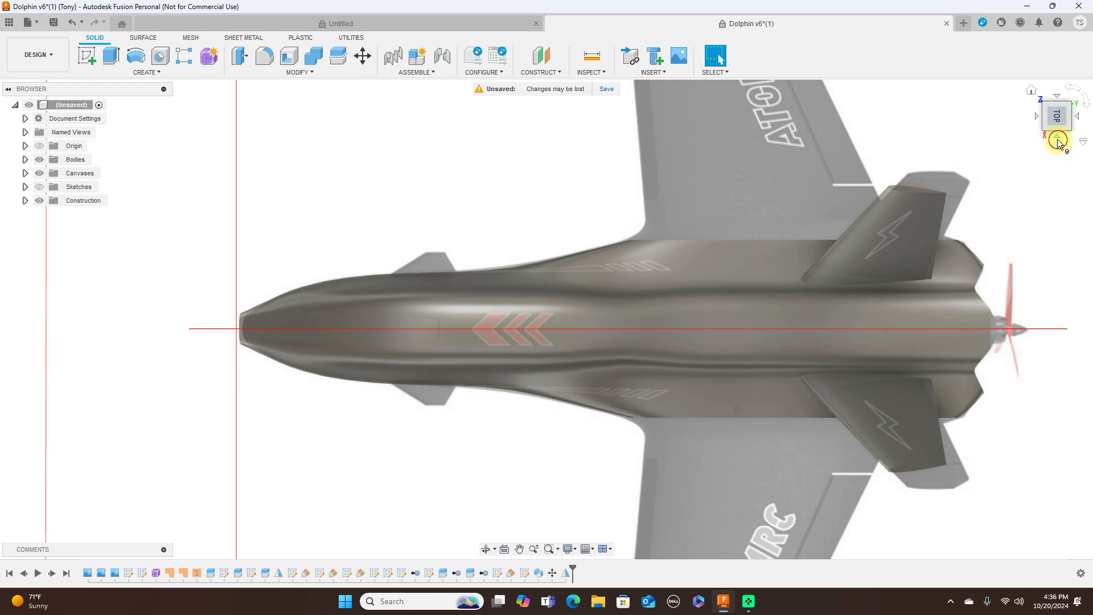
pyautogui.click(1058, 140)
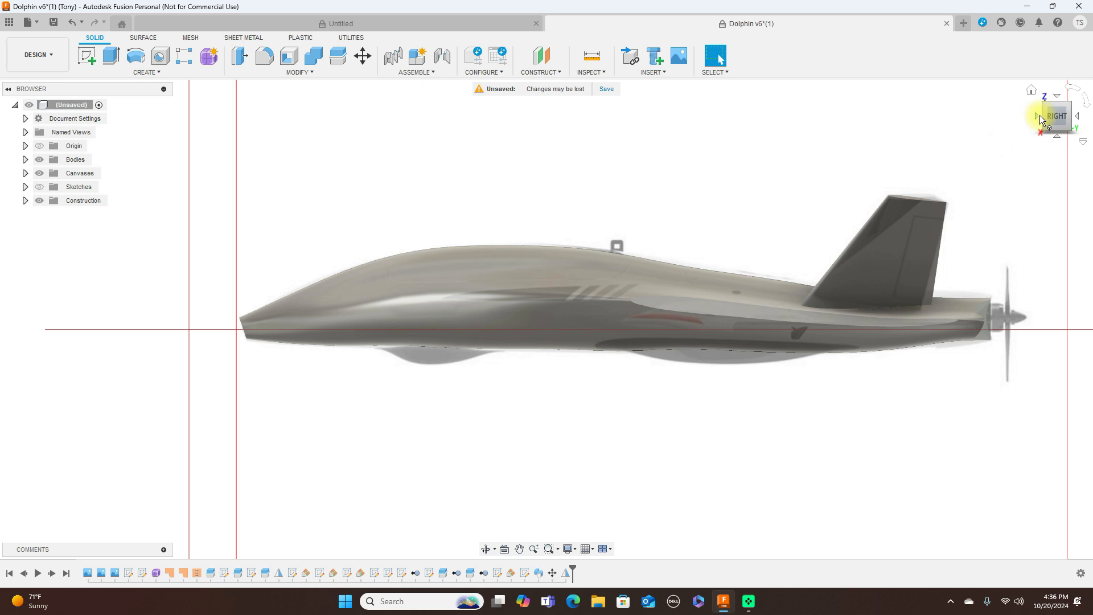
pyautogui.click(1038, 115)
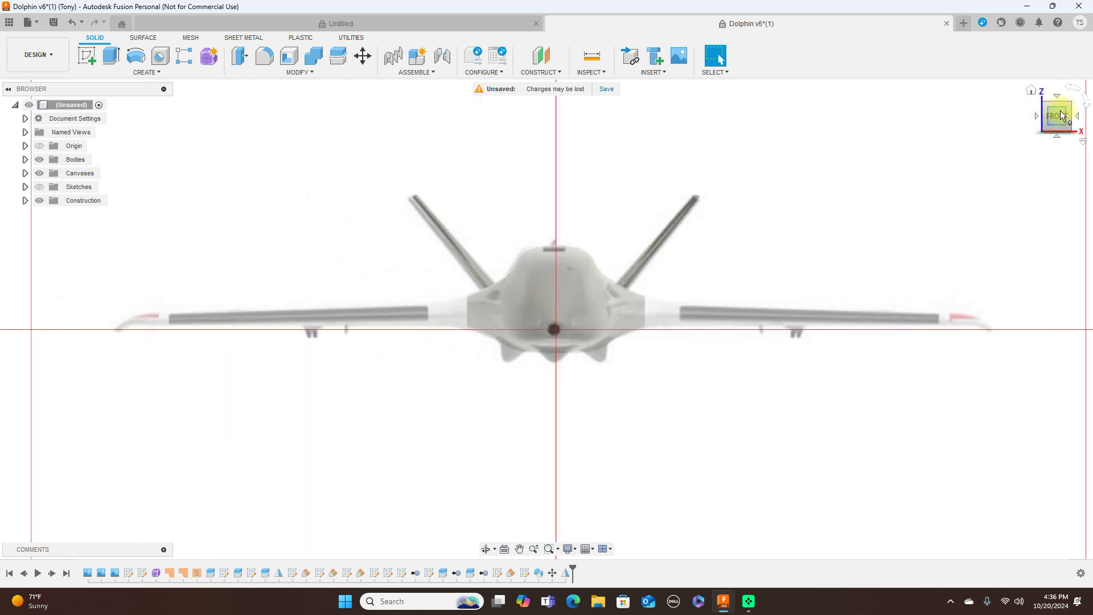
pyautogui.click(1080, 117)
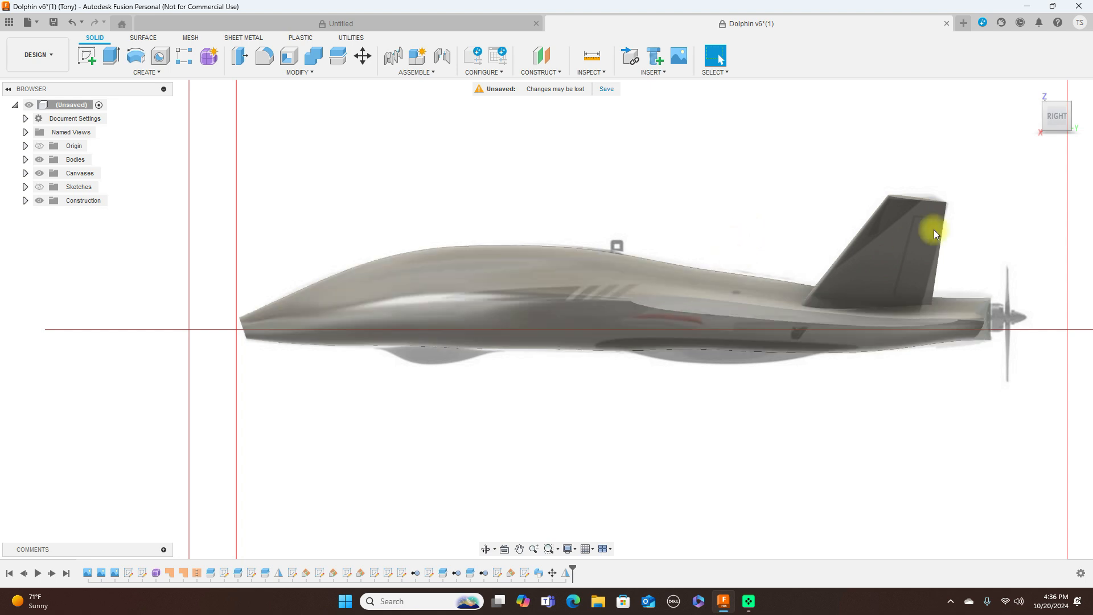
pyautogui.click(1058, 98)
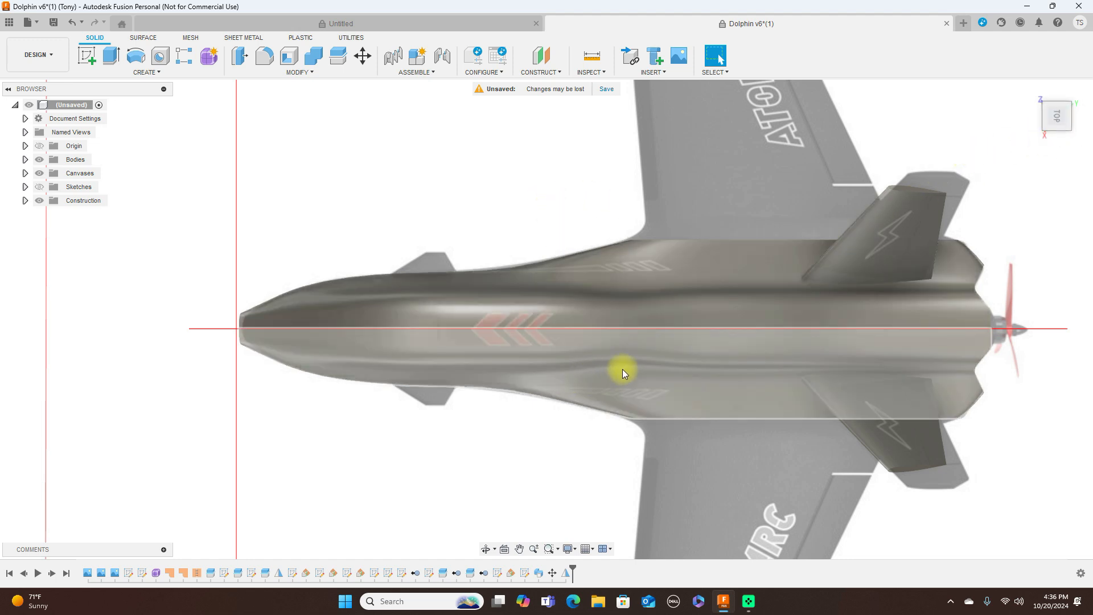
pyautogui.click(1056, 134)
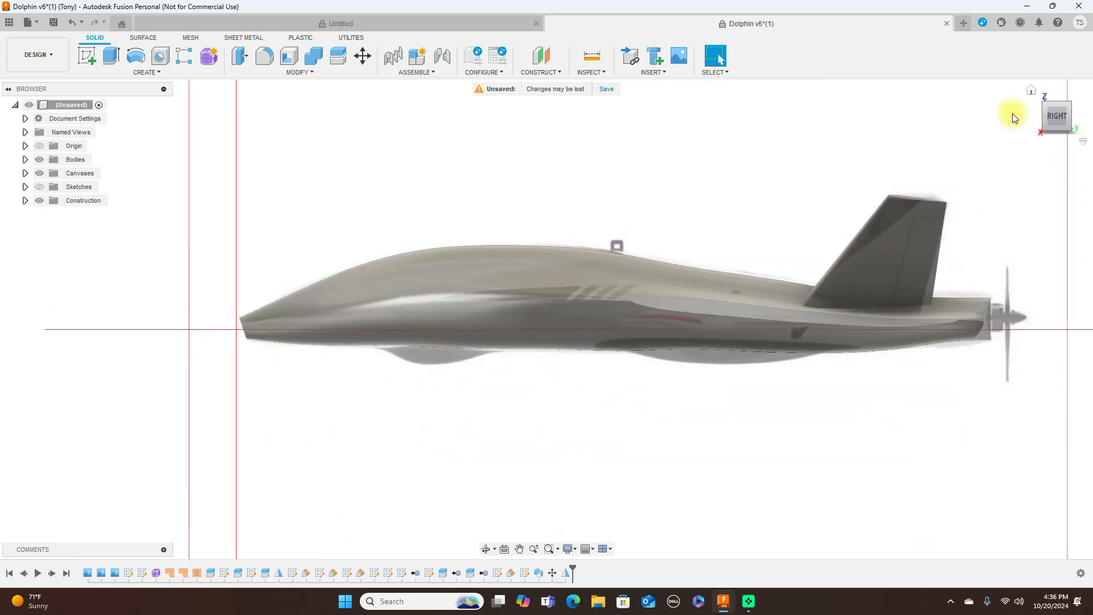
pyautogui.click(1055, 93)
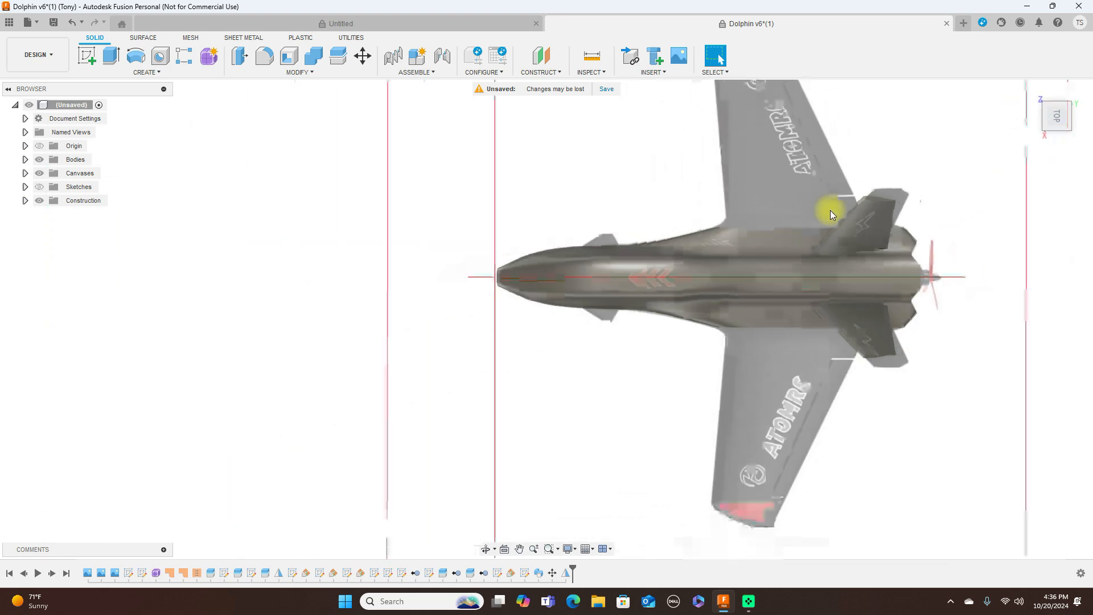
pyautogui.moveTo(976, 292); pyautogui.dragTo(739, 251, button='middle')
pyautogui.scroll(4, 659, 270)
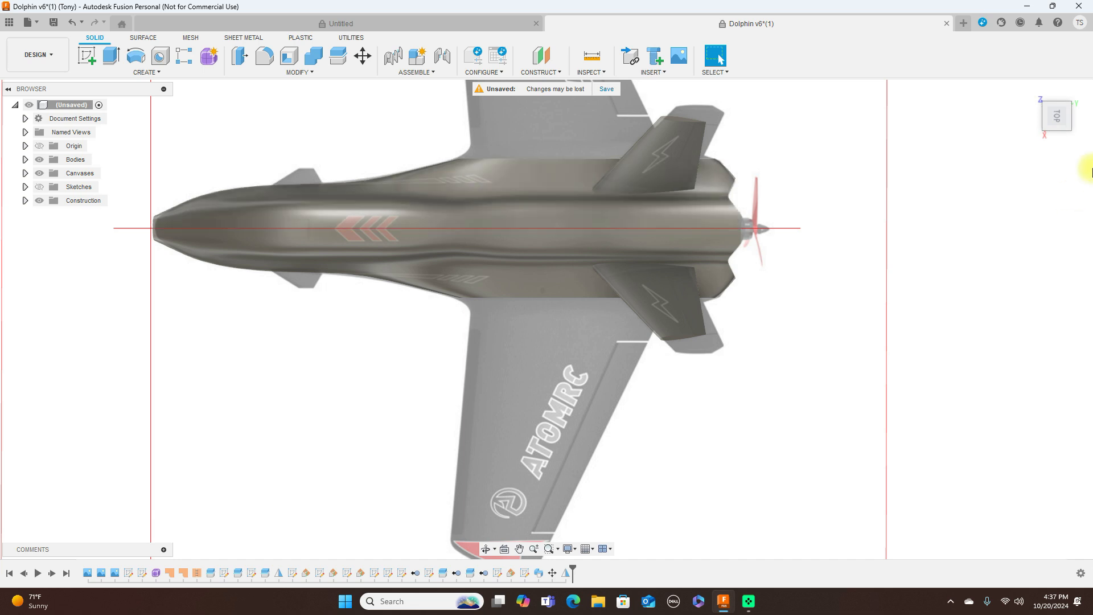
pyautogui.click(1059, 142)
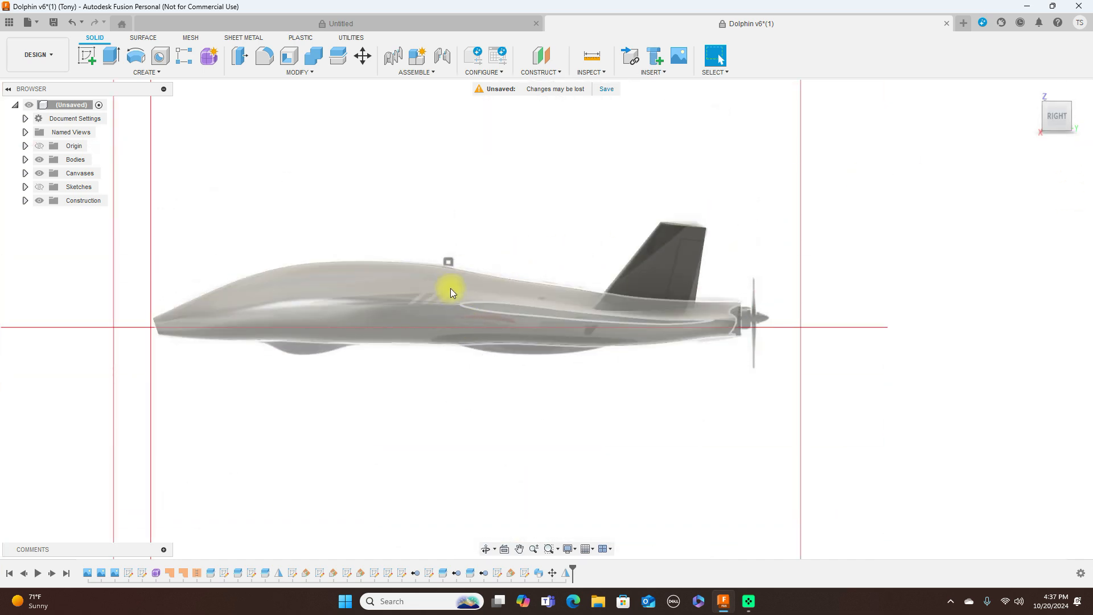
pyautogui.click(1037, 116)
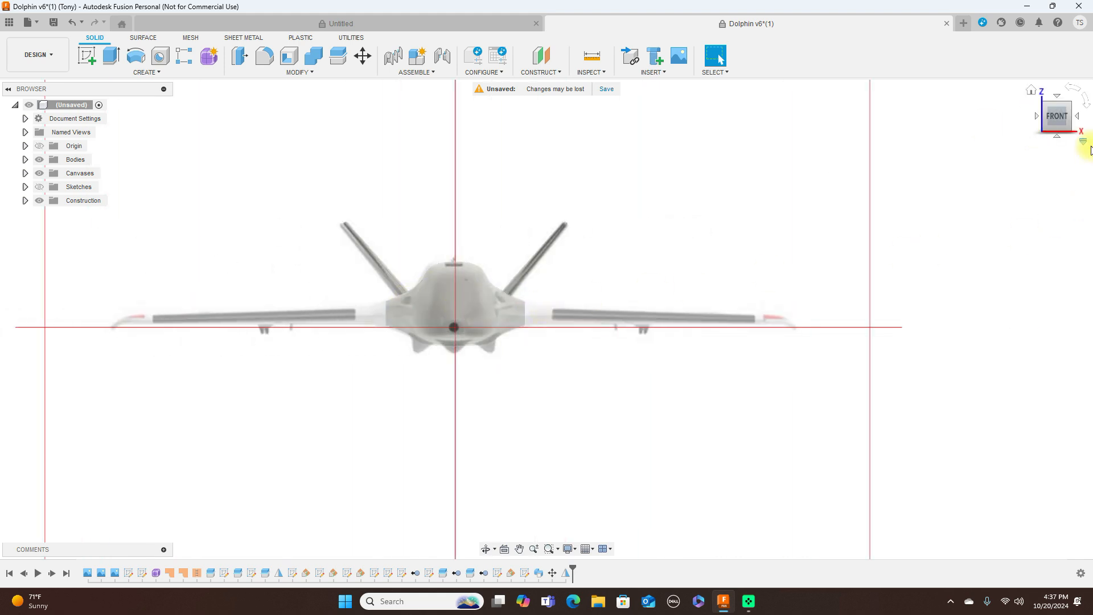
pyautogui.click(1080, 117)
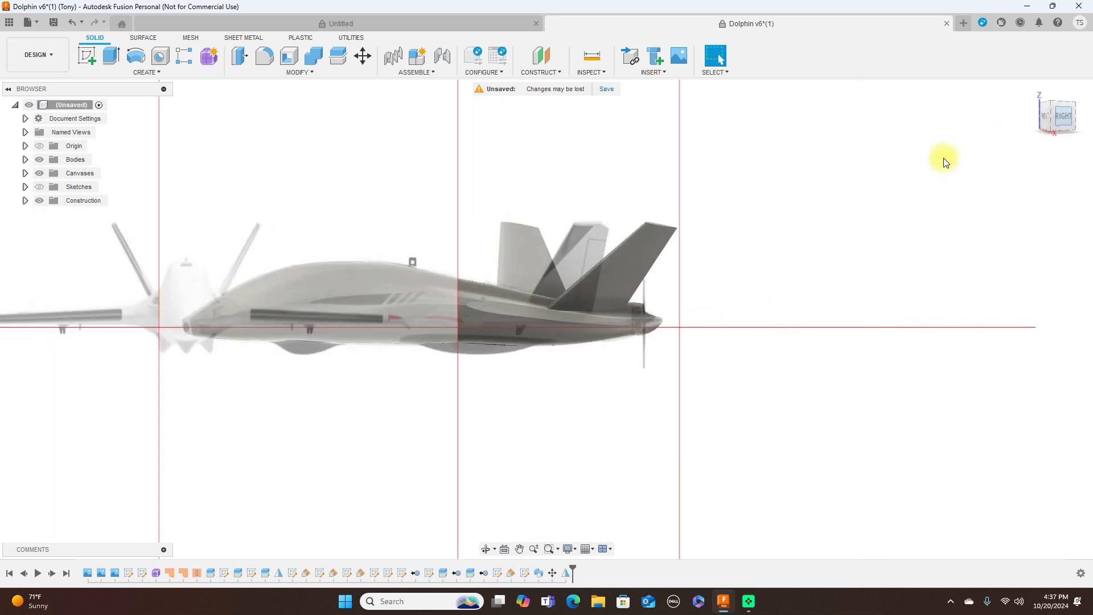
# Step: Hide the bodies and inspect the aircraft's reference images from the right and front views
pyautogui.moveTo(571, 195); pyautogui.dragTo(689, 199, button='middle')
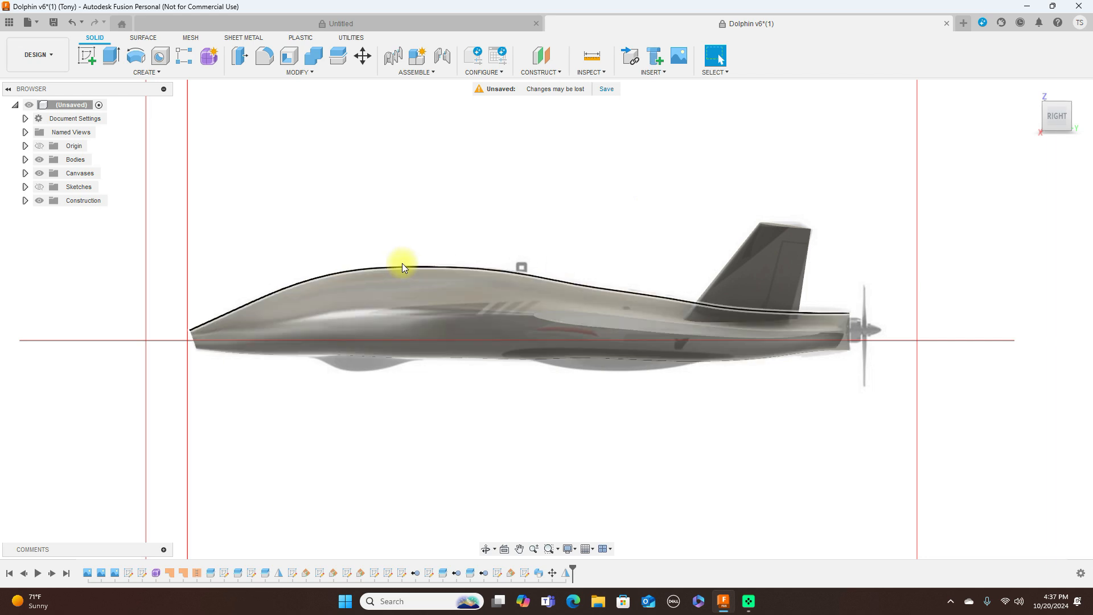
pyautogui.click(39, 160)
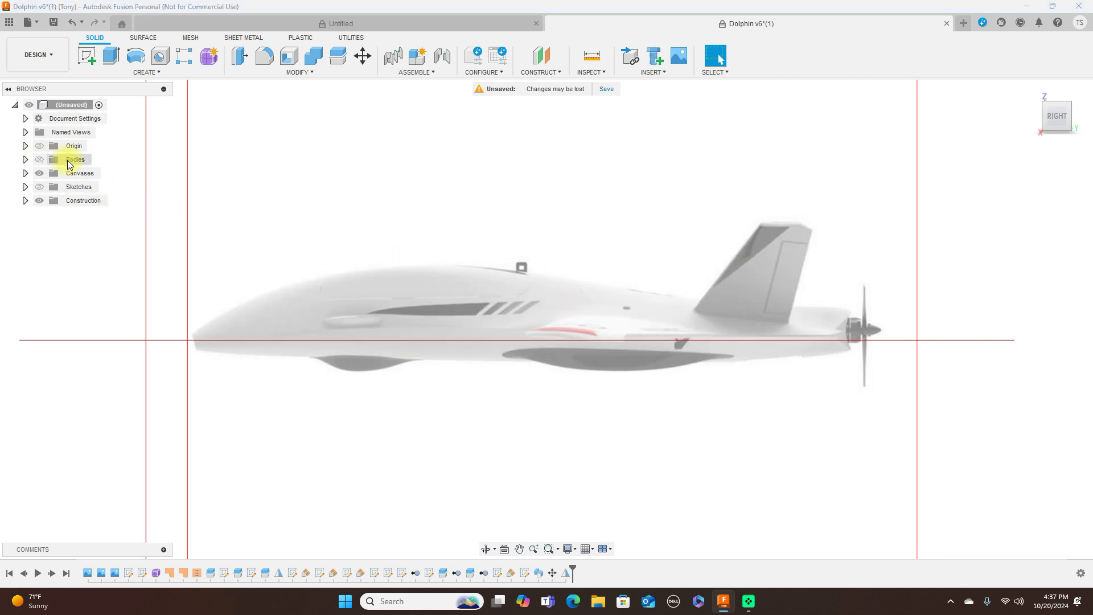
pyautogui.scroll(1, 792, 232)
pyautogui.scroll(-2, 1037, 165)
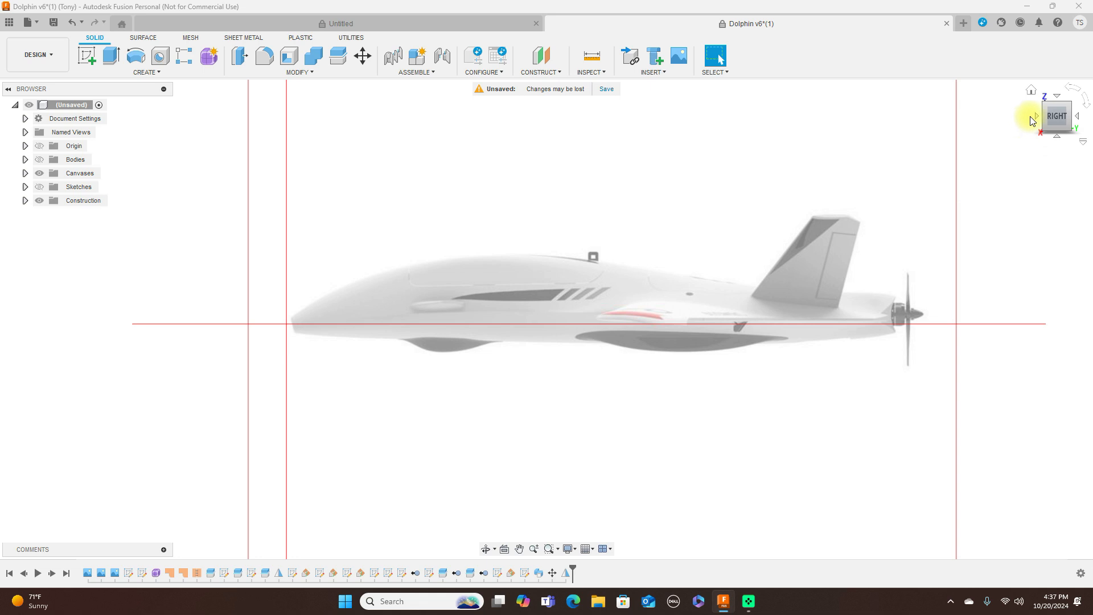
pyautogui.click(1036, 117)
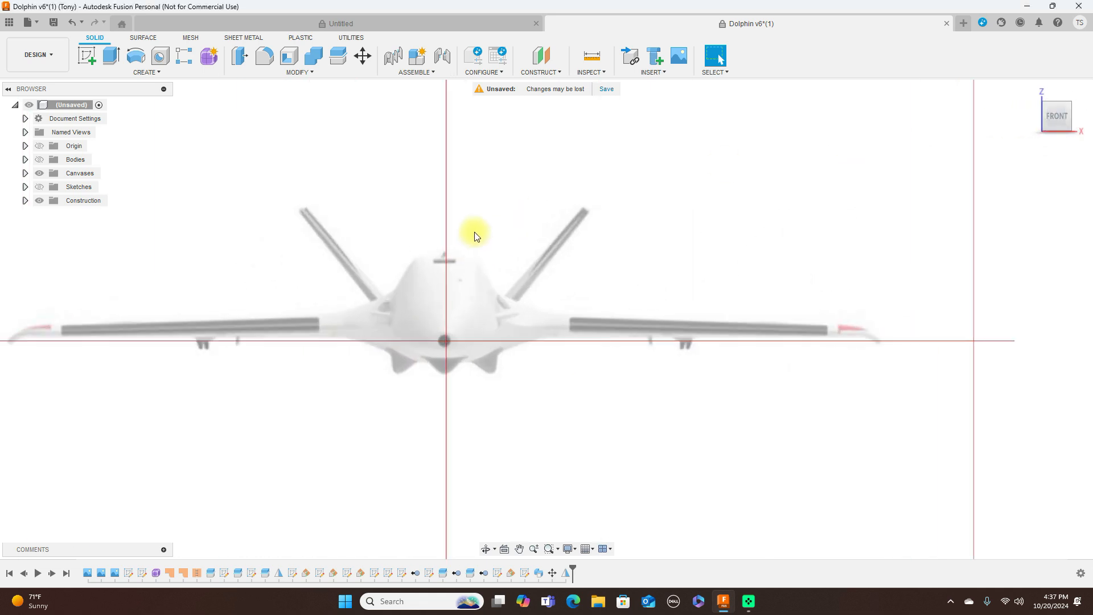
# Step: Start a new form and show the origin planes over the front reference image
pyautogui.click(208, 56)
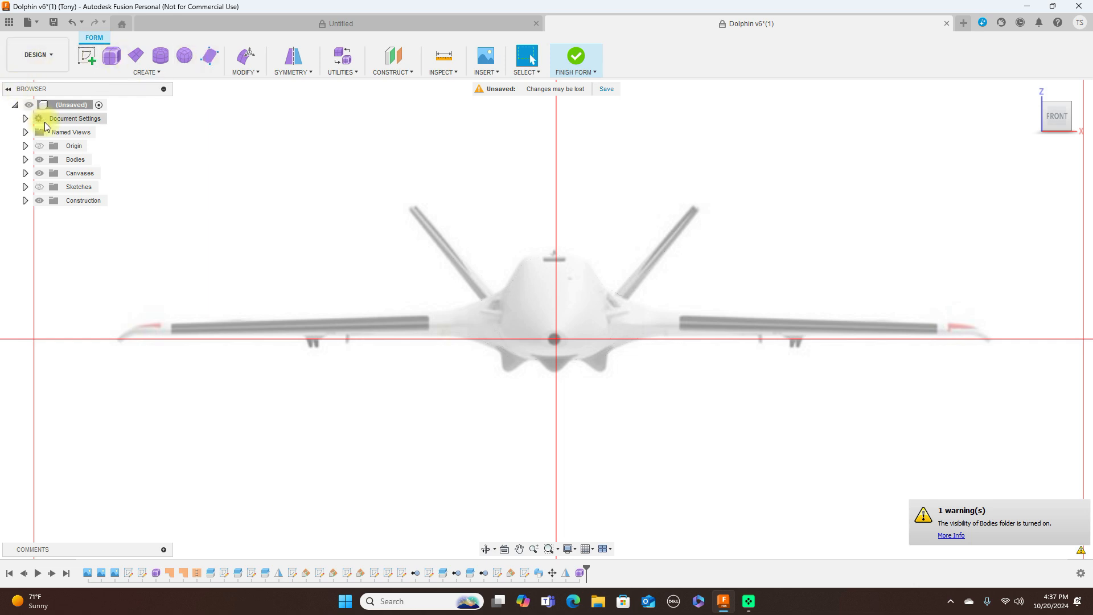
pyautogui.click(26, 160)
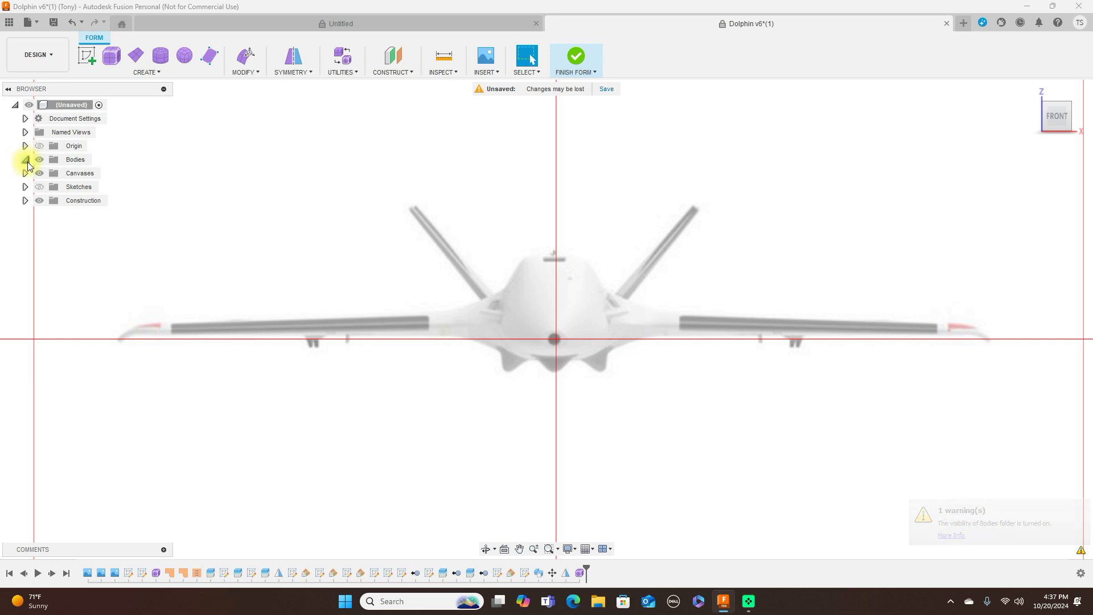
pyautogui.click(27, 162)
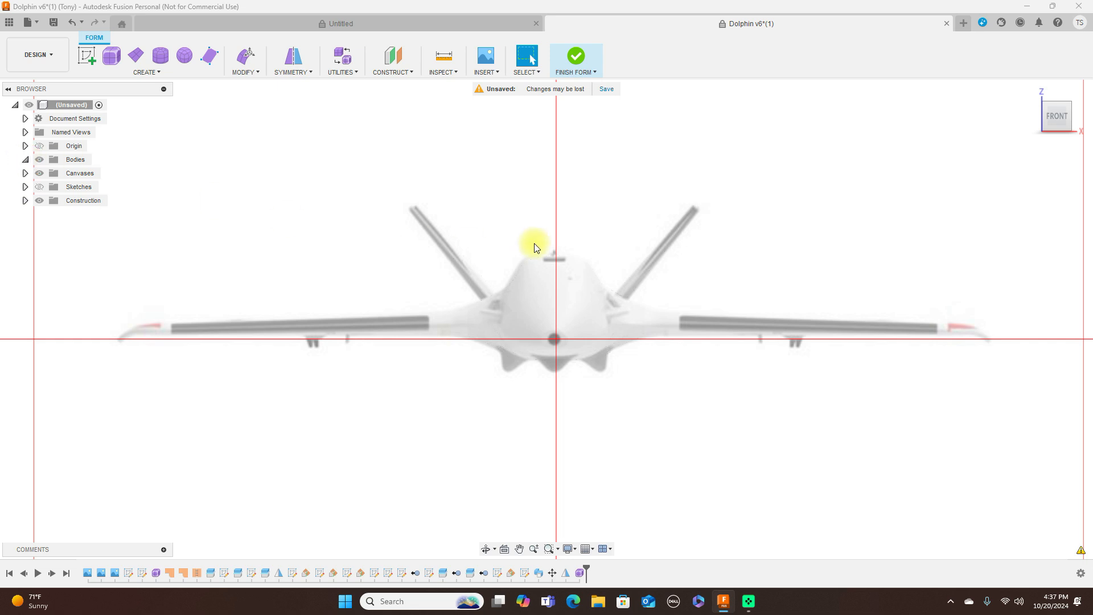
pyautogui.scroll(1, 551, 238)
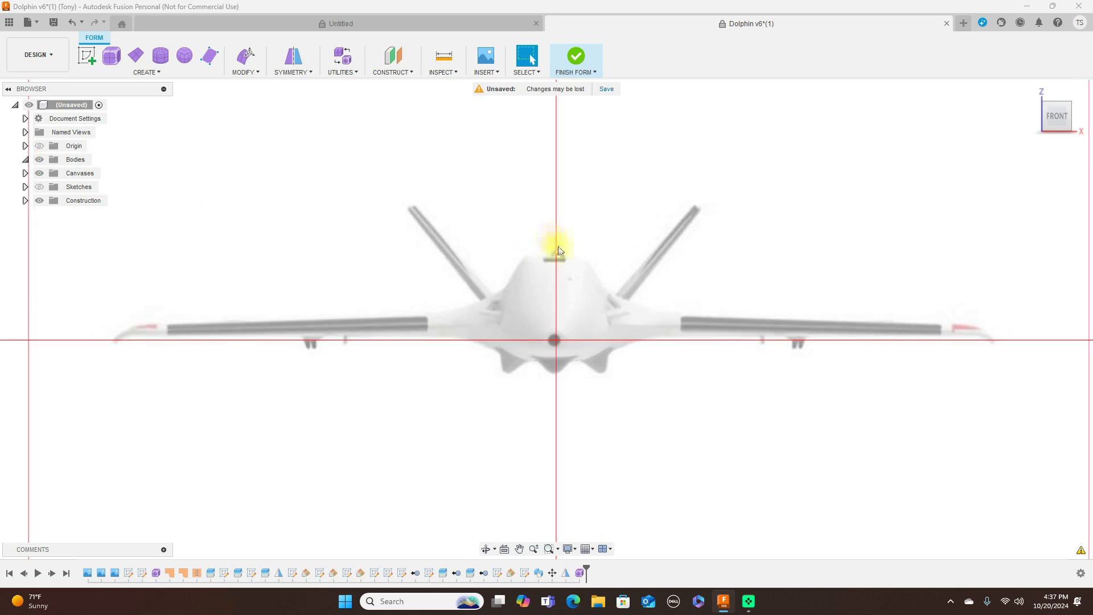
pyautogui.click(39, 146)
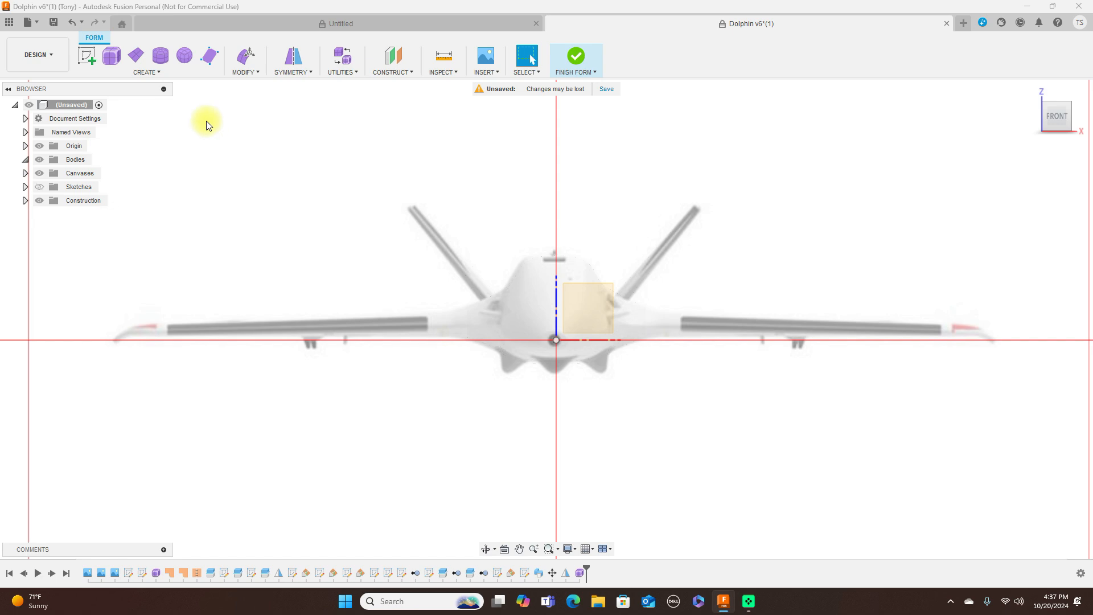
# Step: Create a center-based form box on the front origin plane around the fuselage, about 27 mm long and 21 mm wide
pyautogui.click(112, 57)
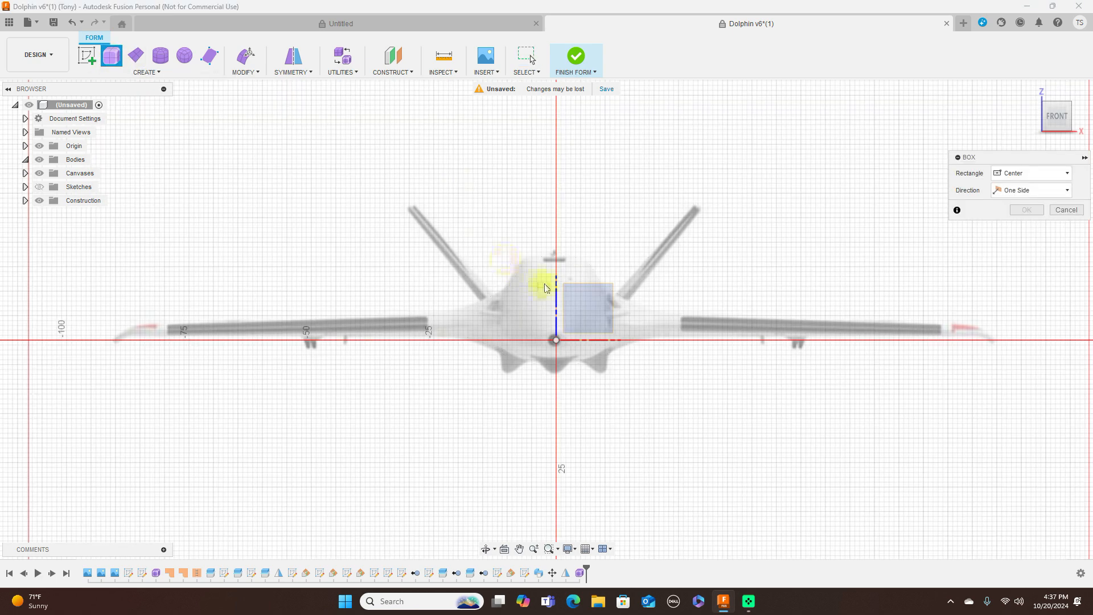
pyautogui.click(591, 298)
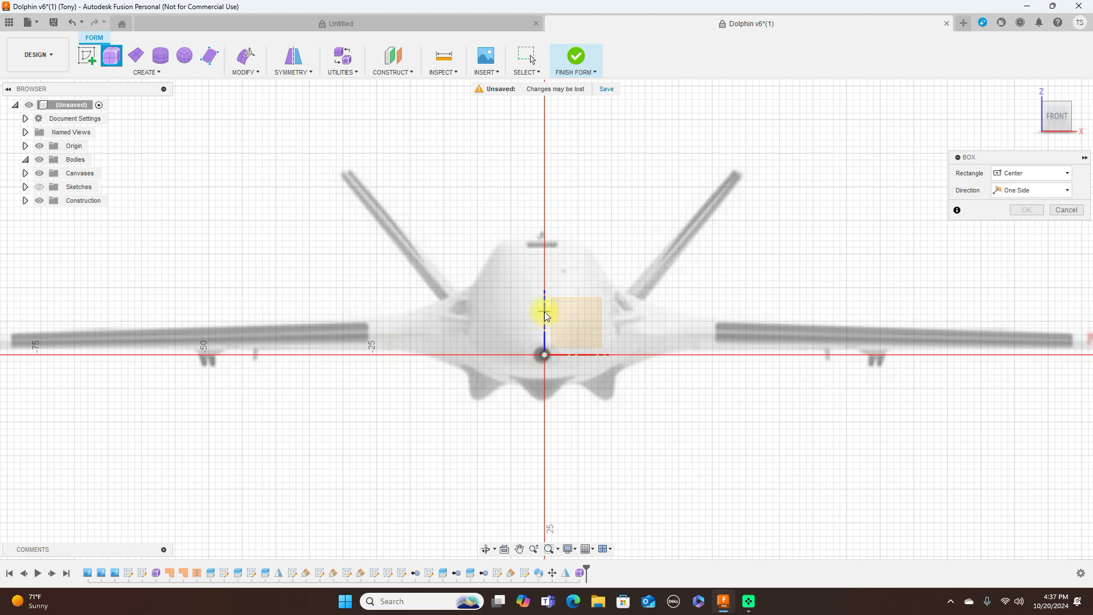
pyautogui.click(567, 316)
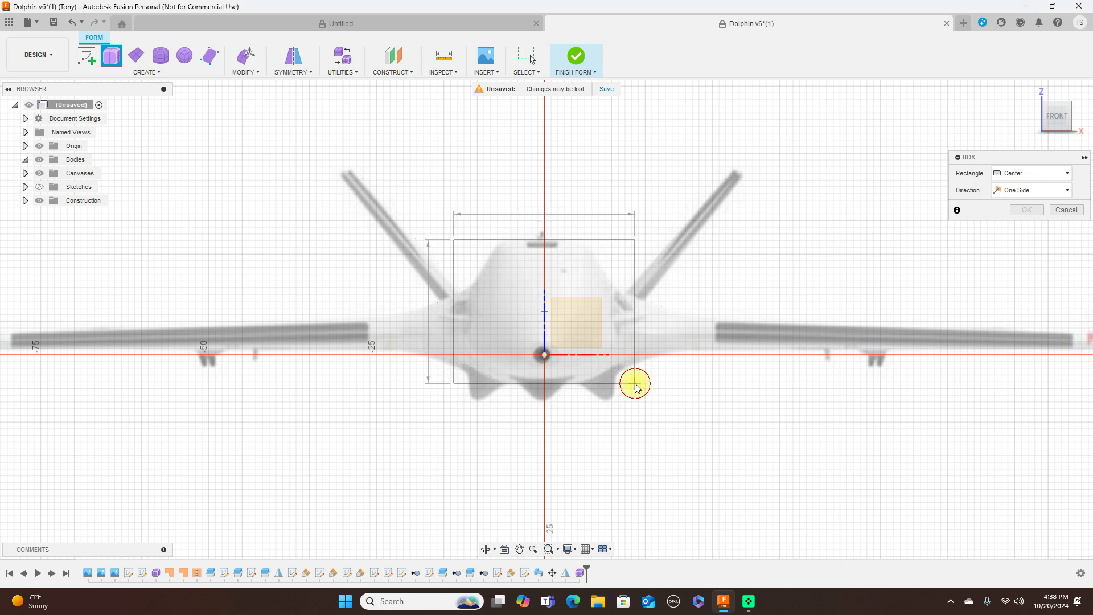
pyautogui.click(636, 385)
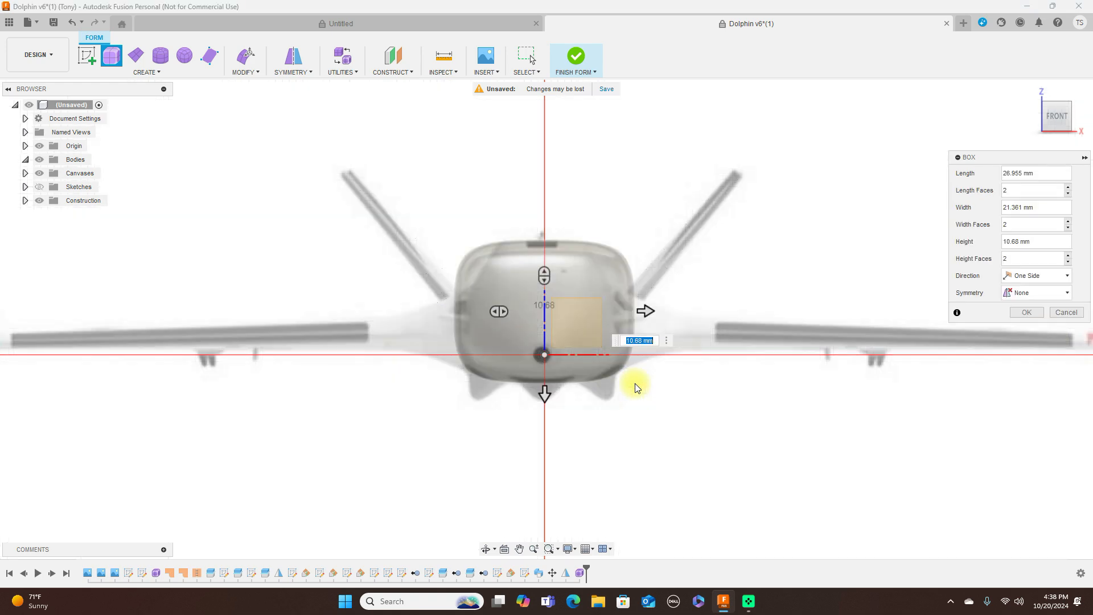
# Step: Extend the box along the side view of the aircraft to a height of 169 mm and display the visible edges
pyautogui.click(1077, 120)
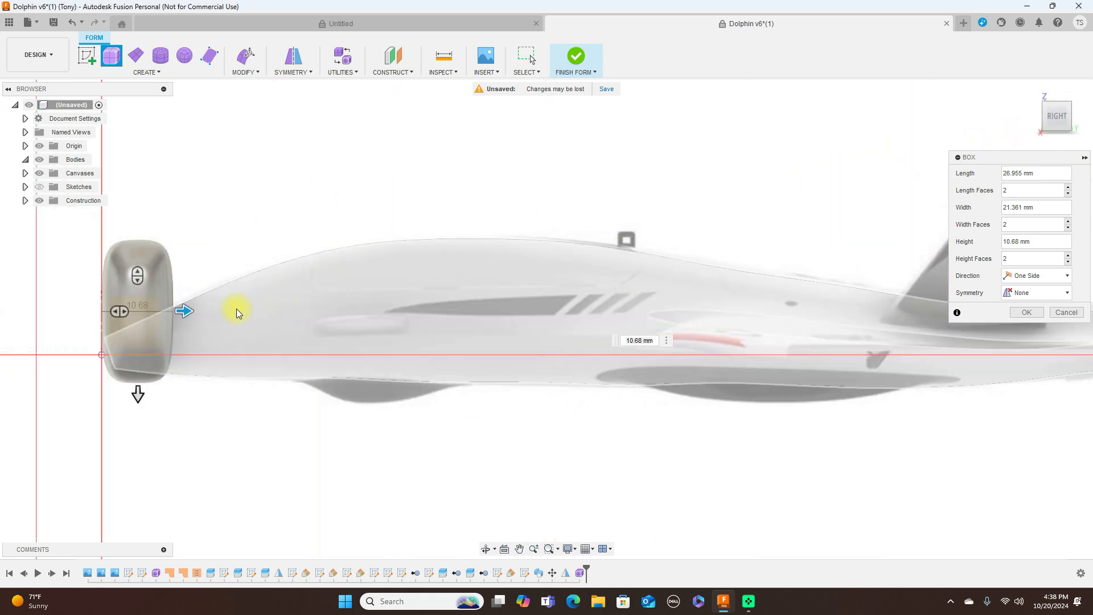
pyautogui.moveTo(196, 315); pyautogui.dragTo(848, 341)
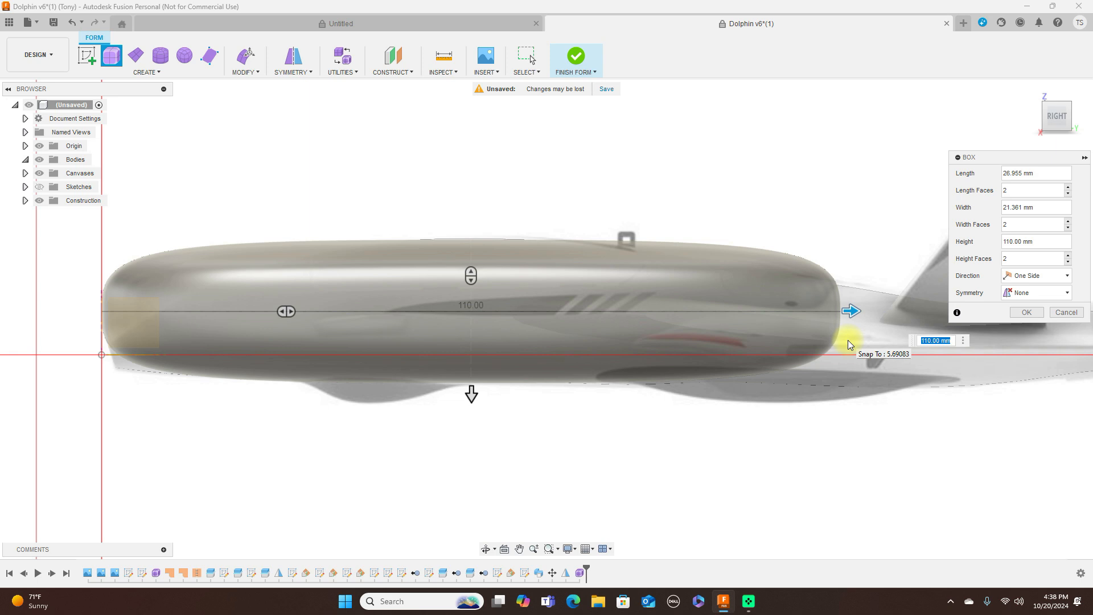
pyautogui.hotkey('ctrl', '6')
pyautogui.scroll(-2, 848, 340)
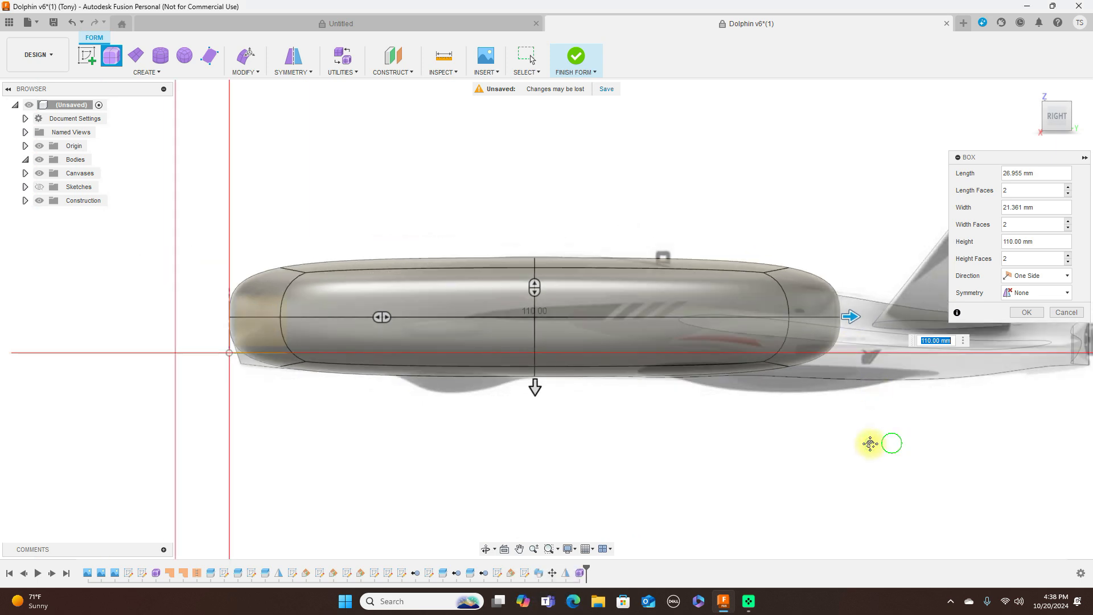
pyautogui.moveTo(870, 443); pyautogui.dragTo(731, 443, button='middle')
pyautogui.moveTo(714, 312); pyautogui.dragTo(1027, 320)
pyautogui.click(292, 382)
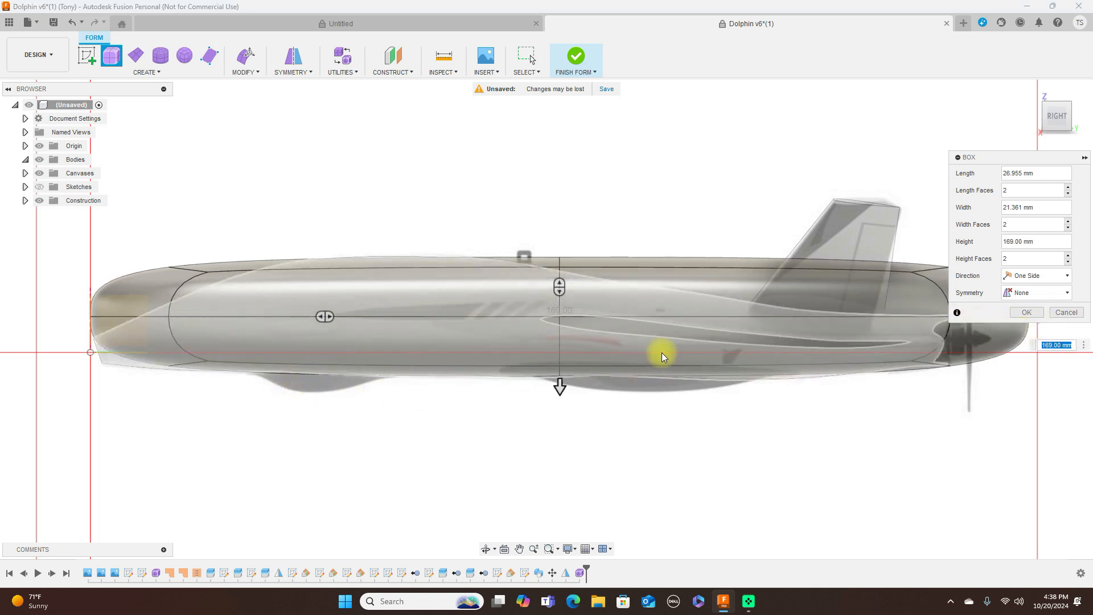
# Step: Set the box's height faces to 12 and create it with no symmetry
pyautogui.scroll(-5, 598, 475)
pyautogui.moveTo(666, 463); pyautogui.dragTo(653, 395, button='middle')
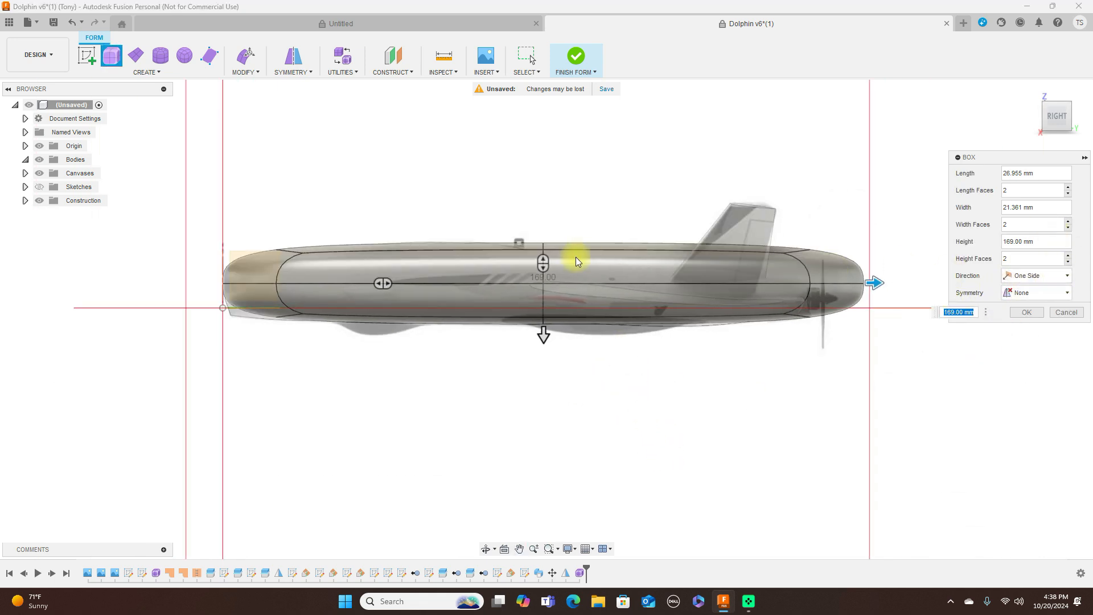
pyautogui.moveTo(389, 283); pyautogui.dragTo(602, 283)
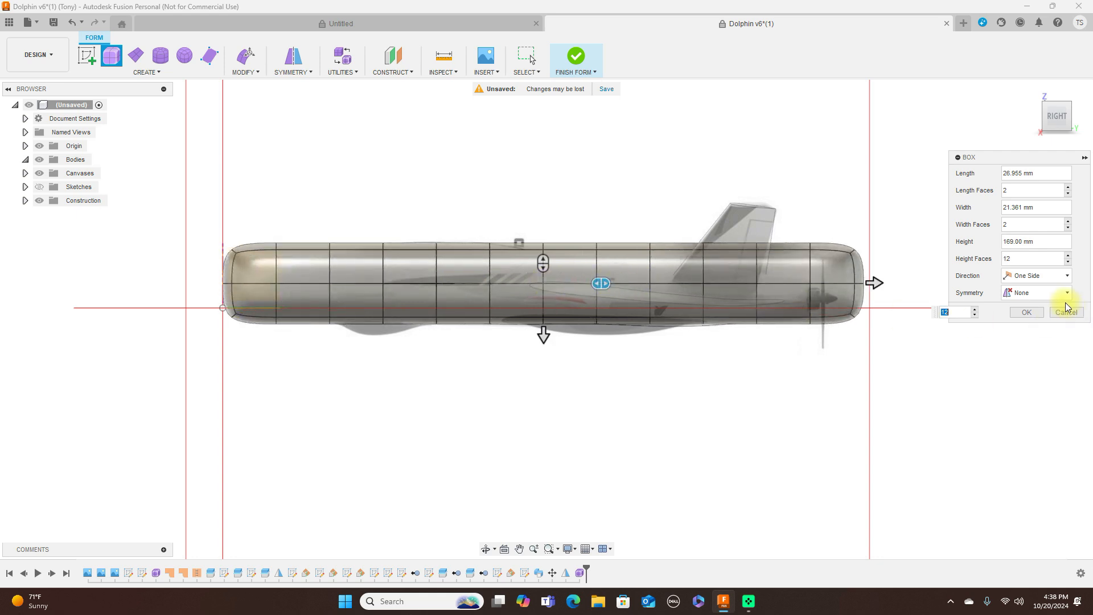
pyautogui.click(1026, 312)
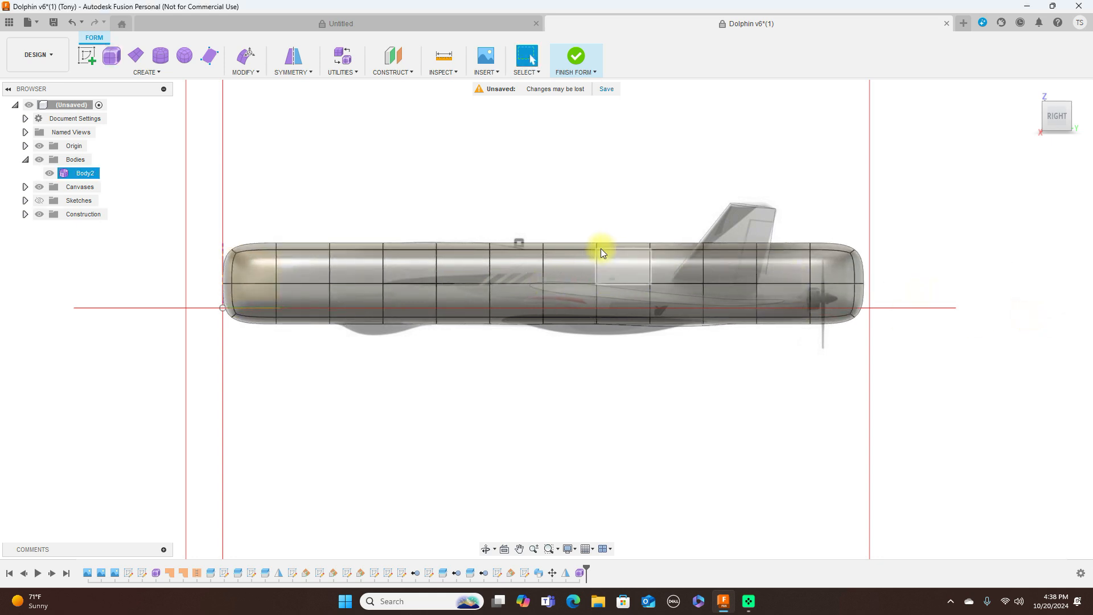
# Step: Delete the four faces closing the front end of the box and hide the origin planes
pyautogui.scroll(2, 479, 252)
pyautogui.scroll(-2, 479, 251)
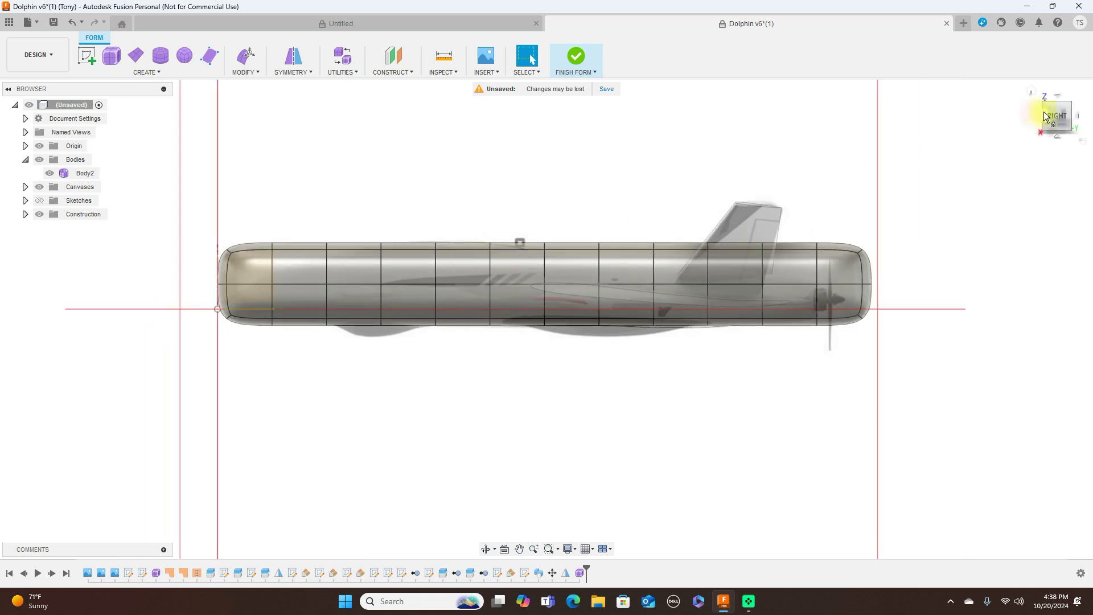
pyautogui.click(1045, 116)
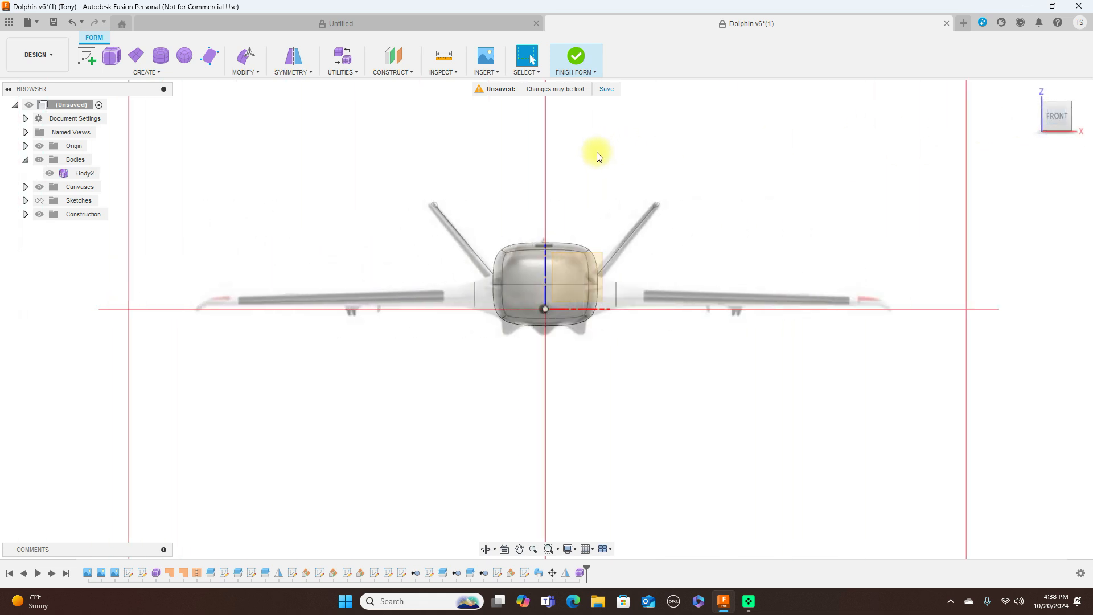
pyautogui.click(530, 268)
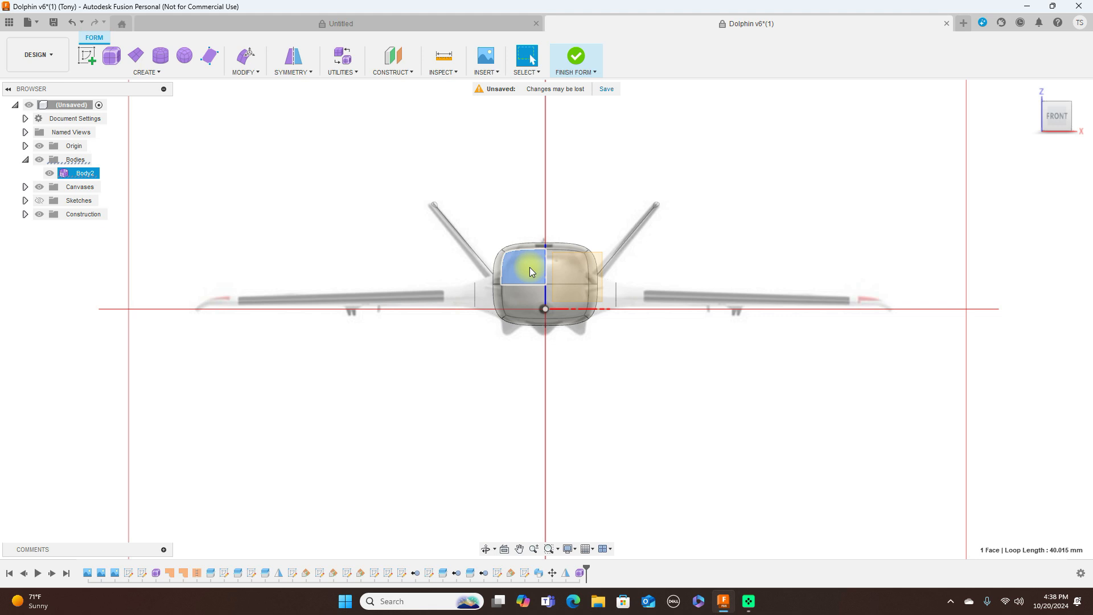
pyautogui.keyDown('shift'); pyautogui.click(521, 303); pyautogui.keyUp('shift')
pyautogui.keyDown('shift'); pyautogui.click(562, 311); pyautogui.keyUp('shift')
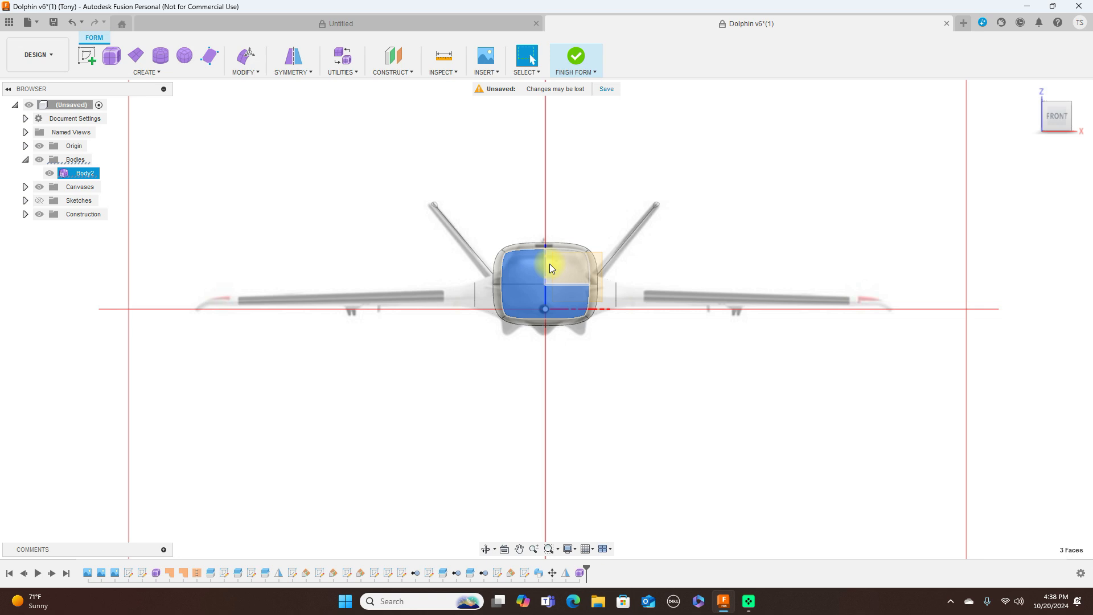
pyautogui.press('Delete')
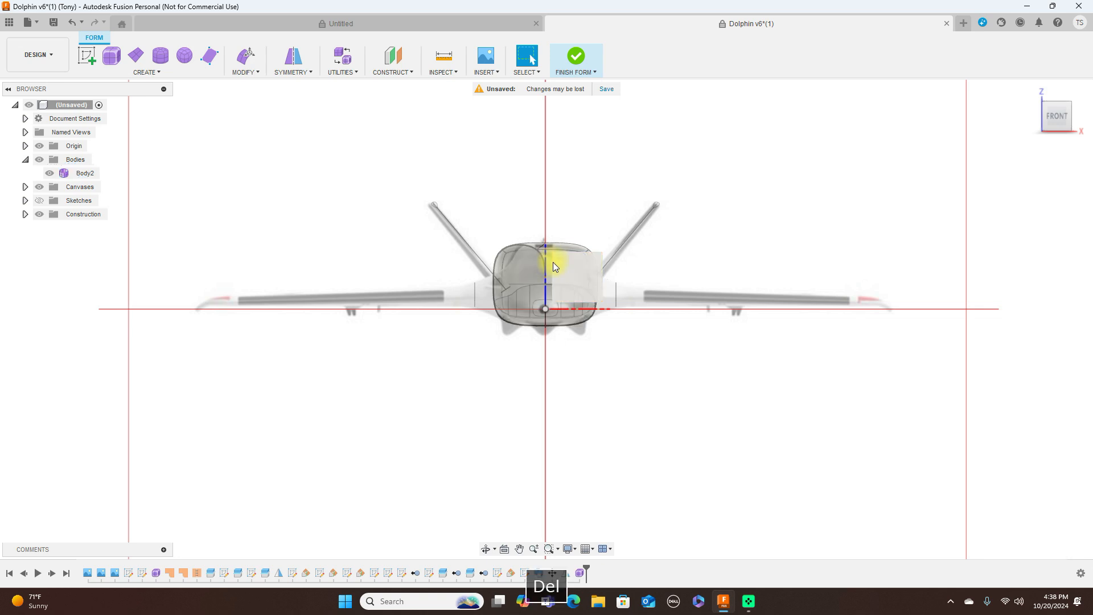
pyautogui.scroll(1, 550, 266)
pyautogui.click(39, 146)
pyautogui.click(560, 270)
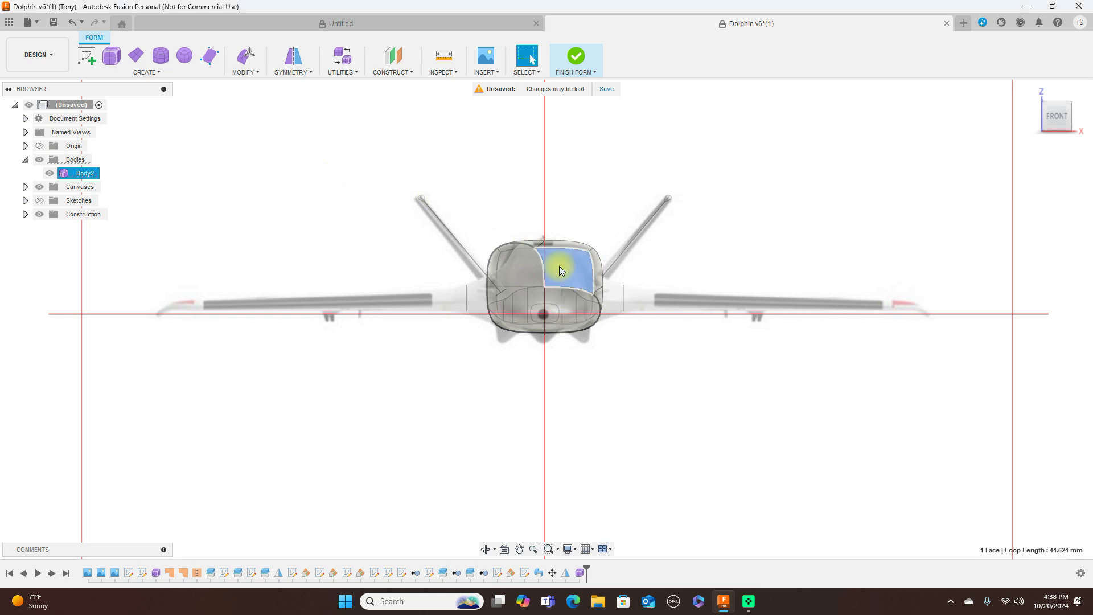
pyautogui.press('Delete')
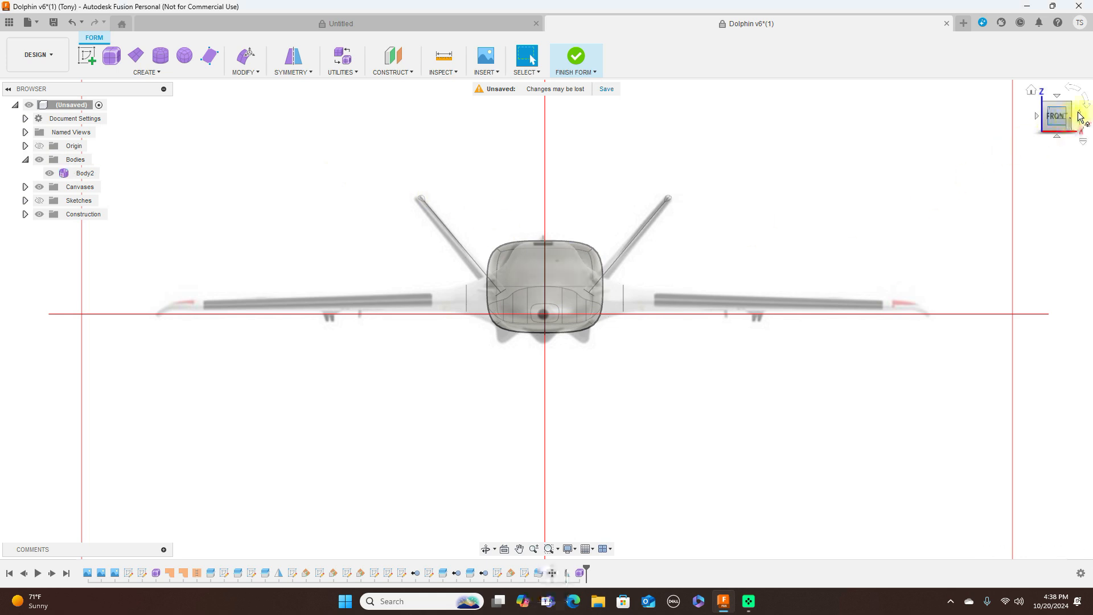
# Step: Delete the four faces closing the back end of the box
pyautogui.click(1080, 117)
pyautogui.click(1080, 118)
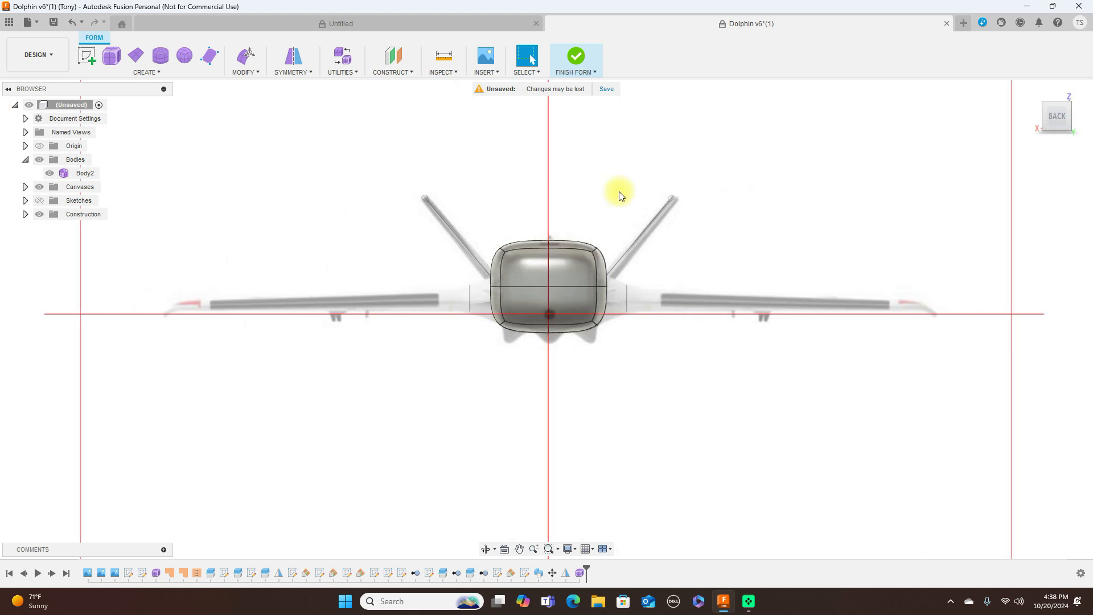
pyautogui.click(532, 268)
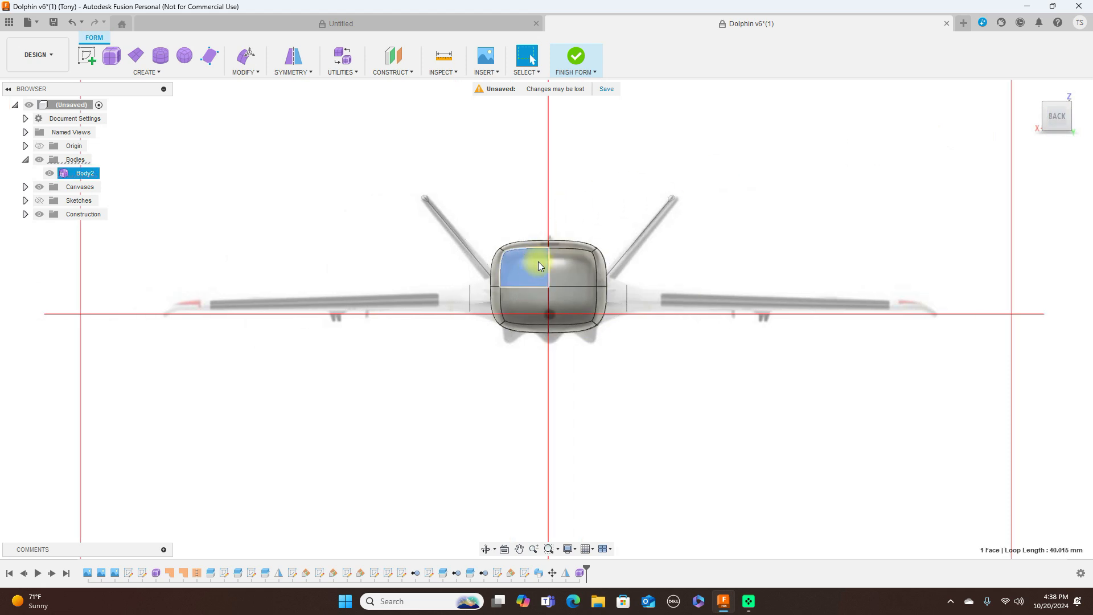
pyautogui.keyDown('shift'); pyautogui.click(566, 261); pyautogui.keyUp('shift')
pyautogui.keyDown('shift'); pyautogui.click(531, 299); pyautogui.keyUp('shift')
pyautogui.keyDown('shift'); pyautogui.click(572, 307); pyautogui.keyUp('shift')
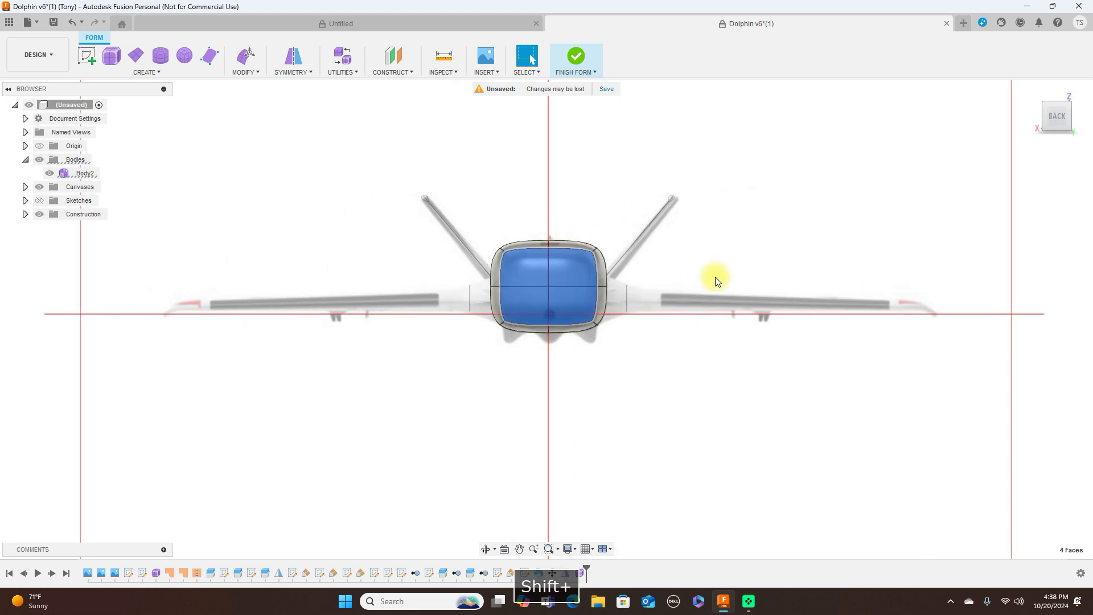
pyautogui.press('Delete')
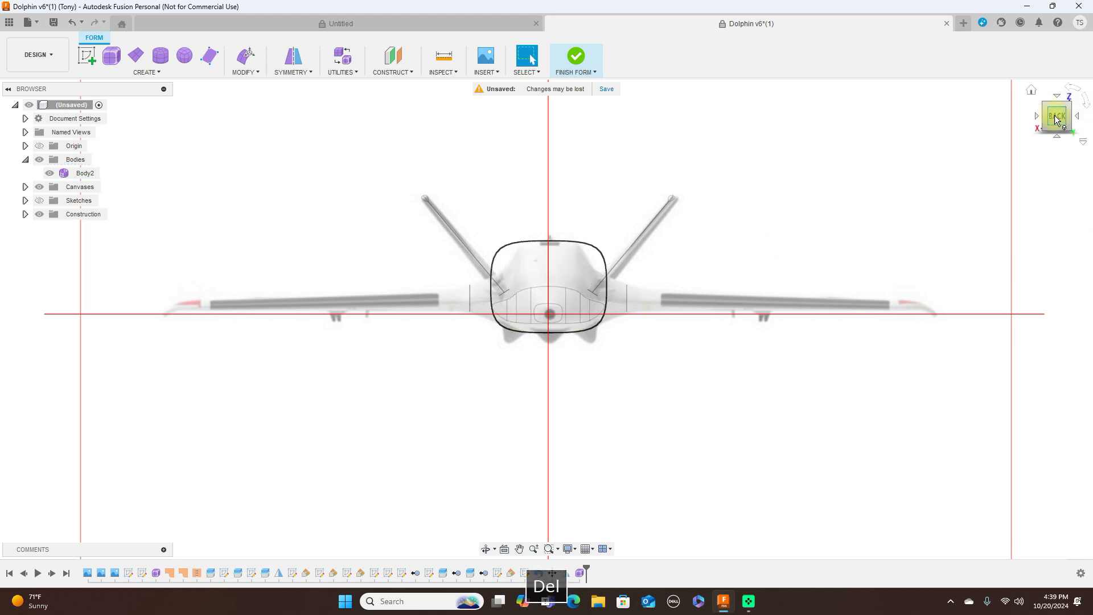
# Step: Set the fuselage form body's opacity to 60% so the side reference canvas shows through
pyautogui.click(1037, 115)
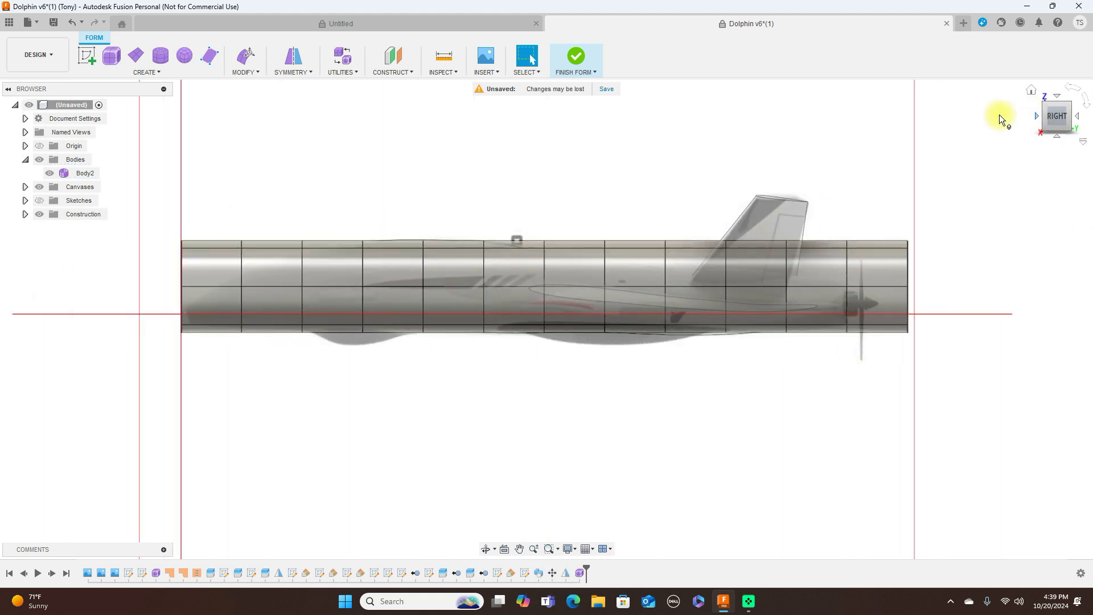
pyautogui.scroll(2, 585, 179)
pyautogui.moveTo(584, 179); pyautogui.dragTo(697, 105, button='middle')
pyautogui.moveTo(660, 136); pyautogui.dragTo(667, 197, button='middle')
pyautogui.scroll(-1, 676, 179)
pyautogui.moveTo(700, 149); pyautogui.dragTo(678, 180, button='middle')
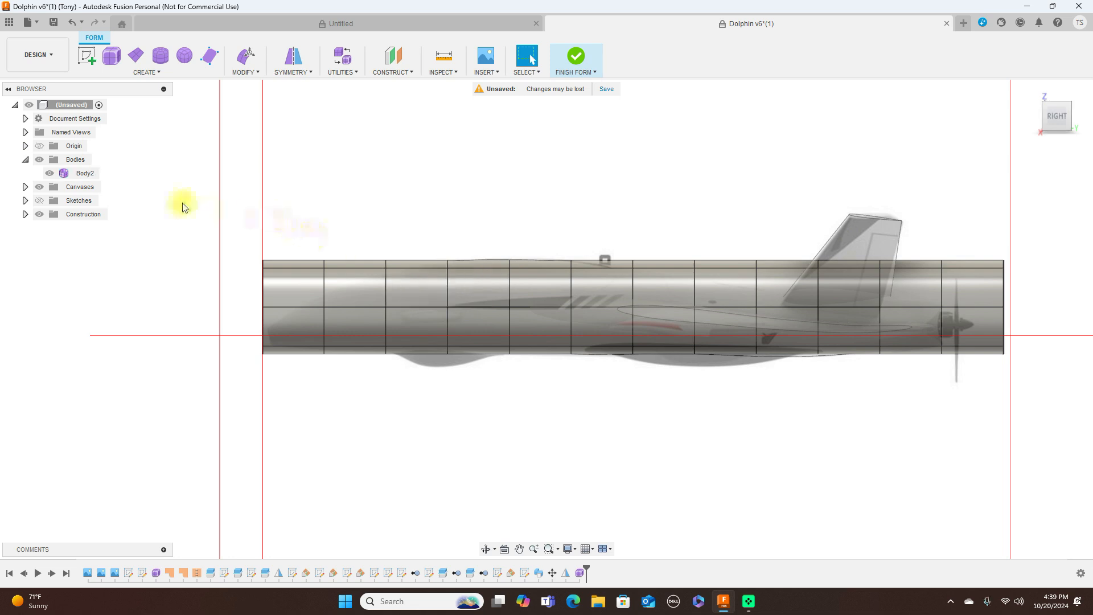
pyautogui.rightClick(89, 175)
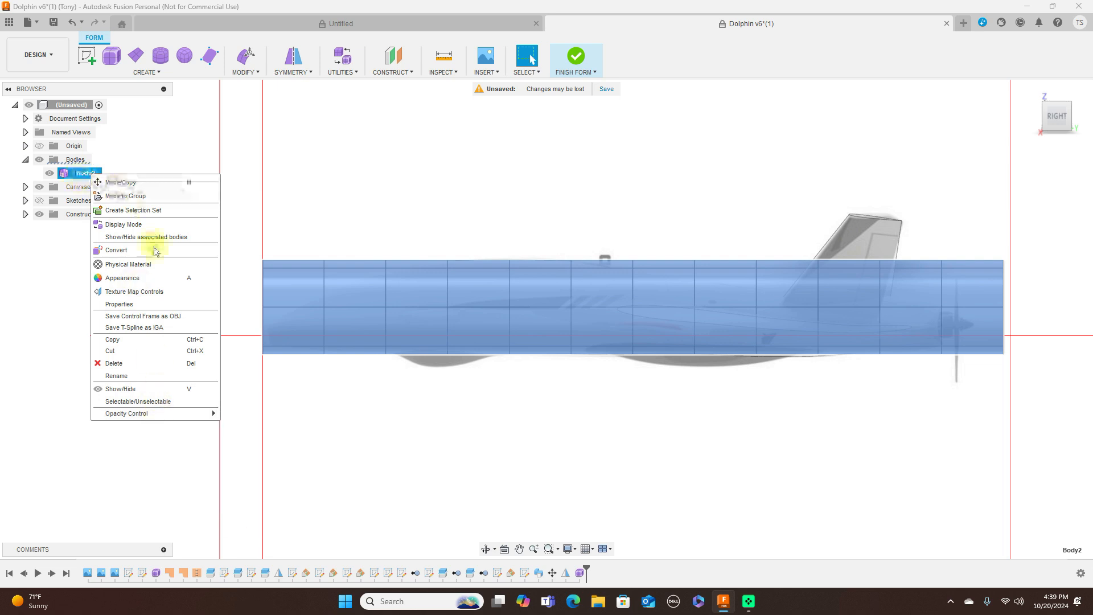
pyautogui.moveTo(188, 414)
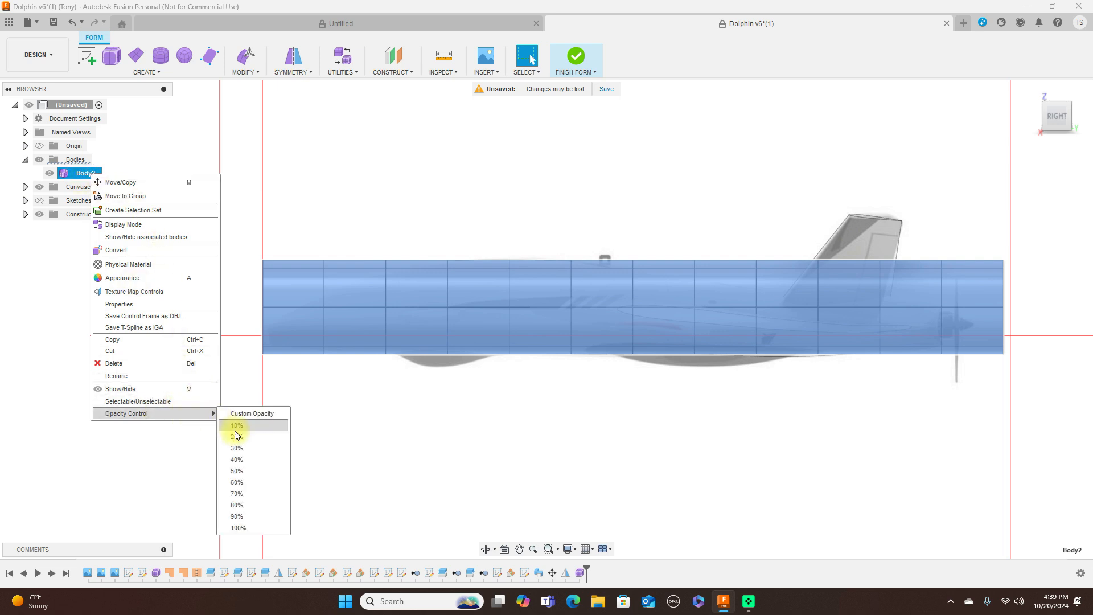
pyautogui.click(249, 482)
pyautogui.scroll(3, 521, 430)
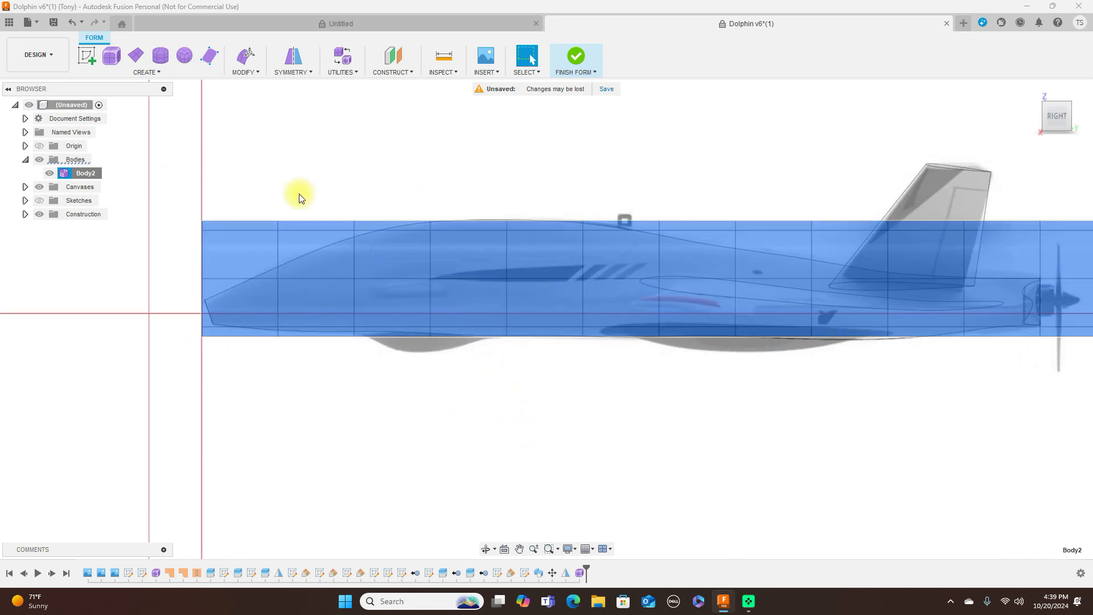
pyautogui.scroll(-1, 745, 193)
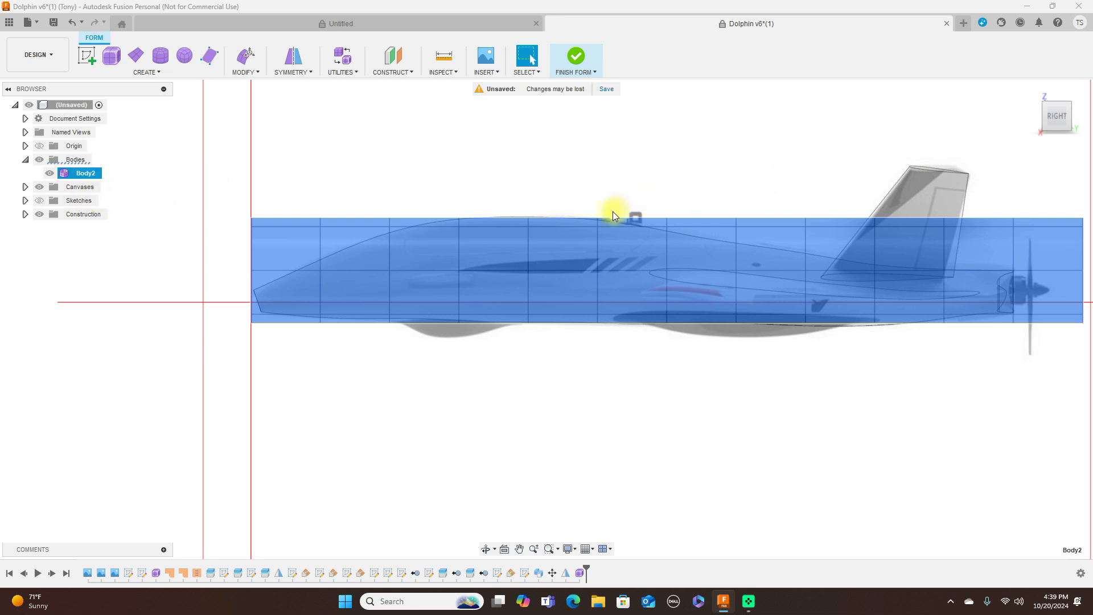
pyautogui.scroll(2, 607, 214)
pyautogui.scroll(-3, 546, 205)
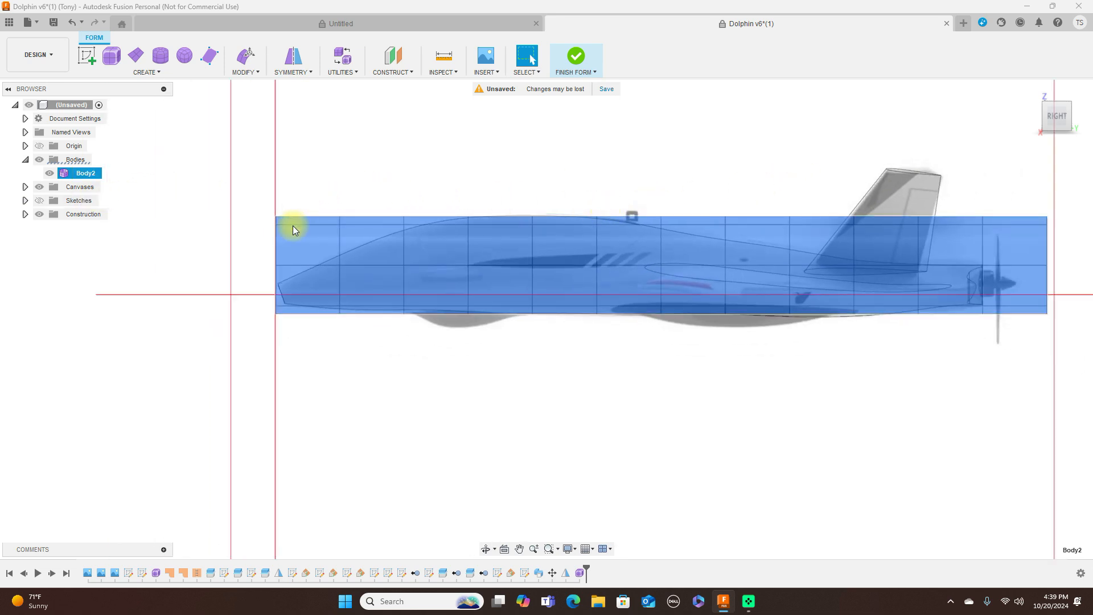
# Step: With Edit Form, shrink and lower the open front edge loop to the nose in side view and narrow it in top view
pyautogui.click(275, 247)
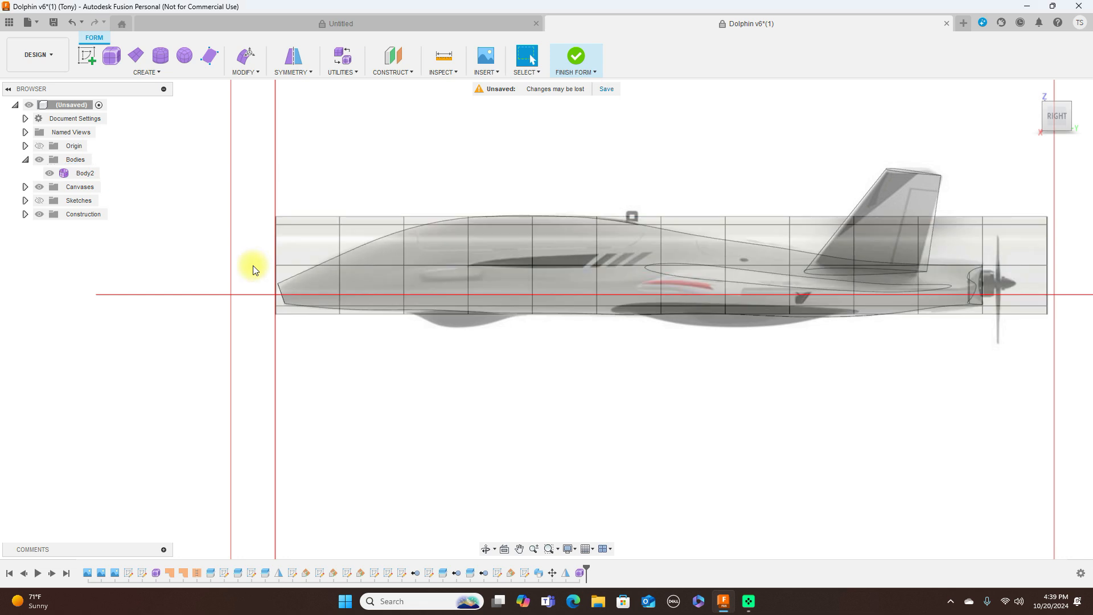
pyautogui.doubleClick(275, 238)
pyautogui.rightClick(275, 238)
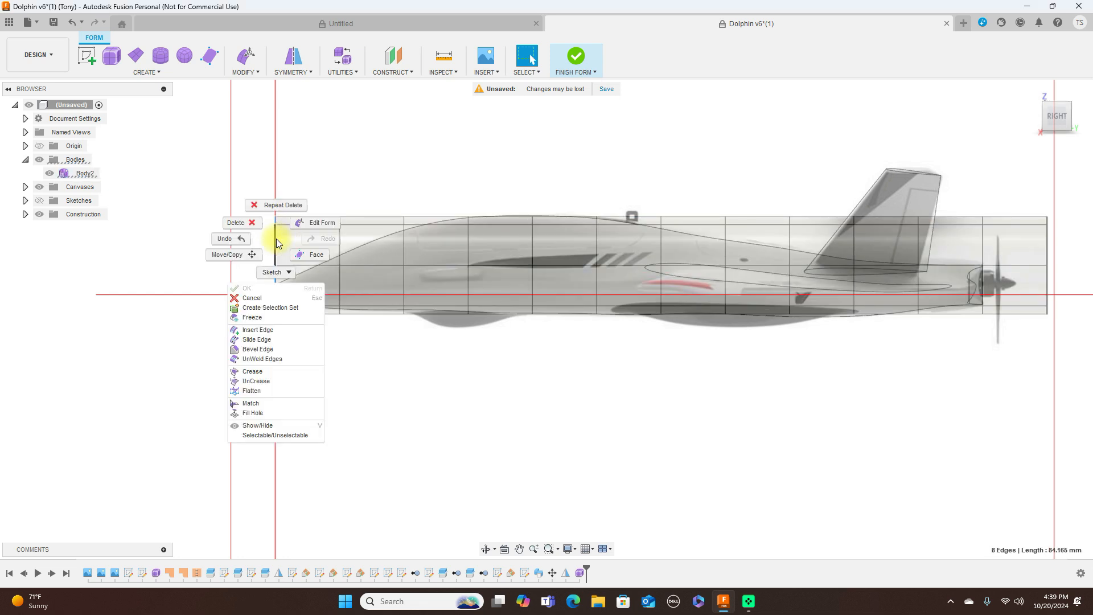
pyautogui.click(312, 228)
pyautogui.moveTo(301, 240); pyautogui.dragTo(291, 277)
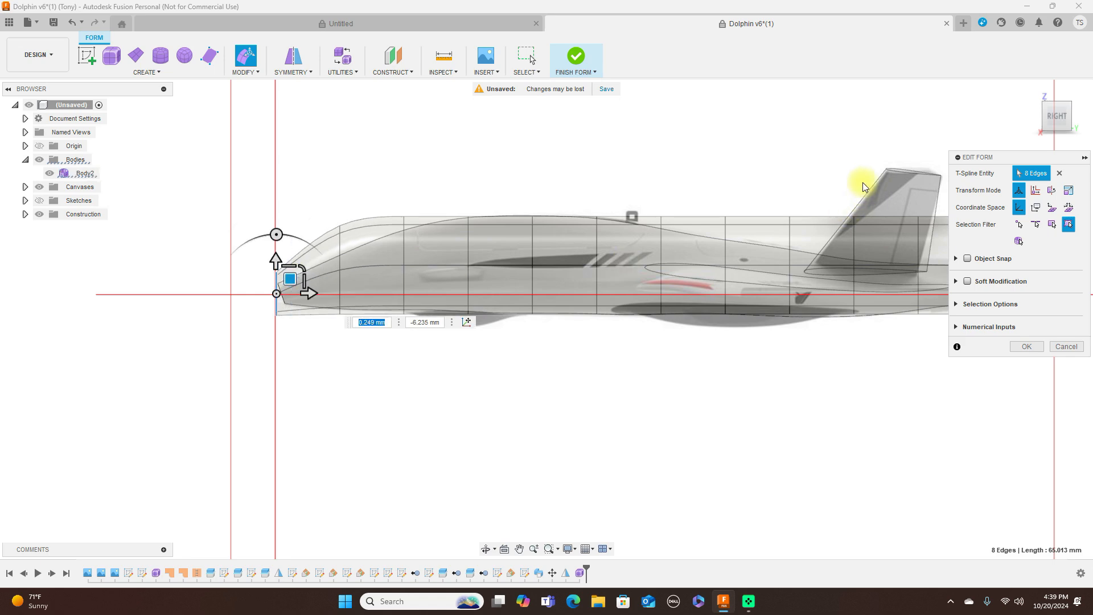
pyautogui.click(1056, 92)
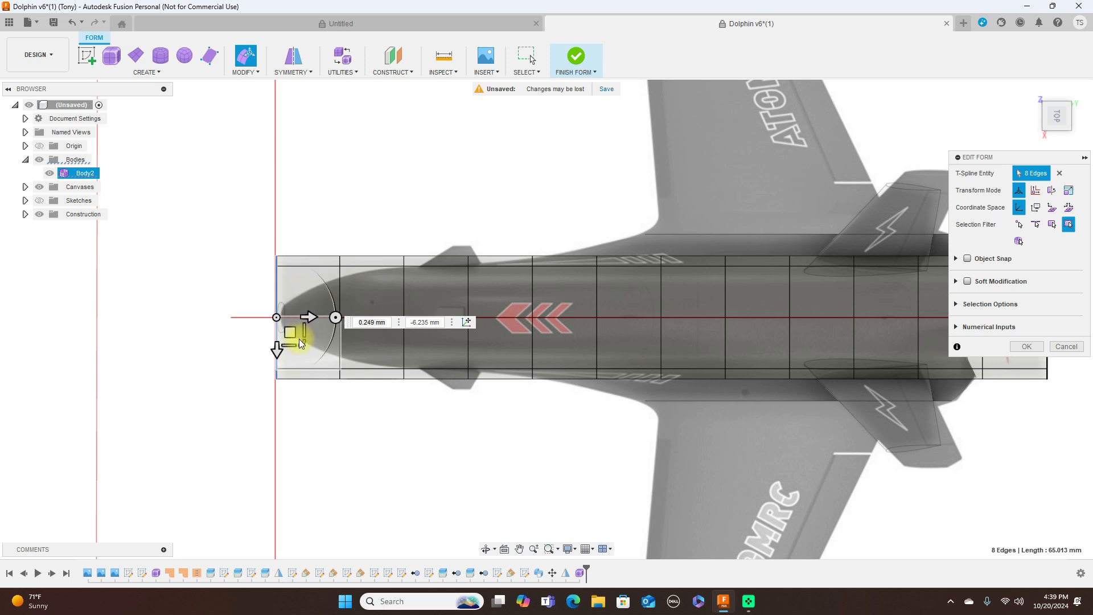
pyautogui.moveTo(302, 342); pyautogui.dragTo(339, 312)
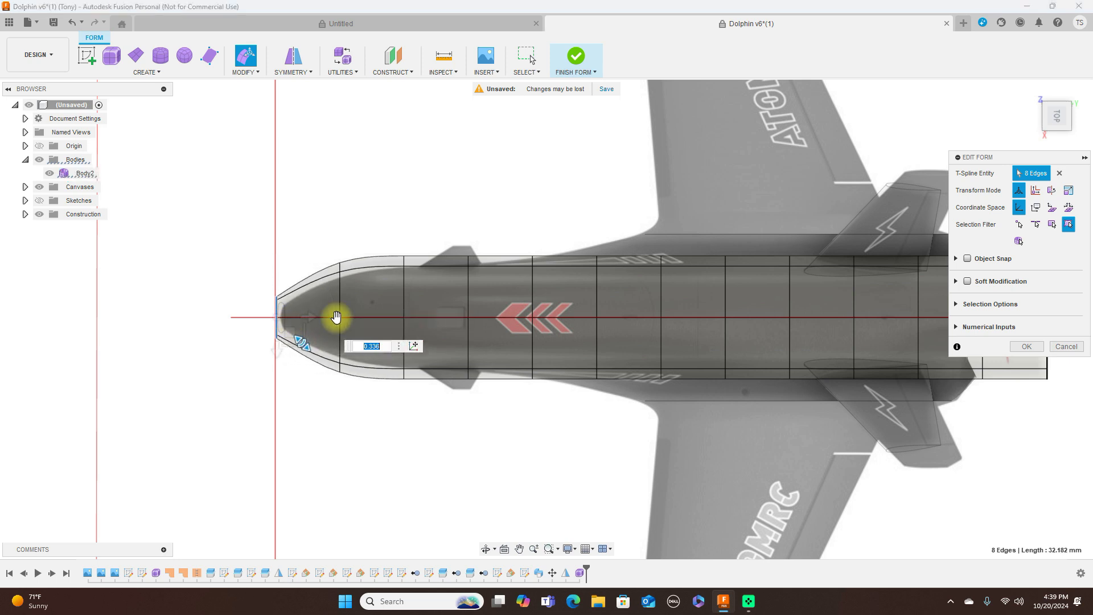
# Step: Narrow the second edge loop from the nose by a factor of about 0.709 in top view and shrink and lower it in side view
pyautogui.doubleClick(339, 296)
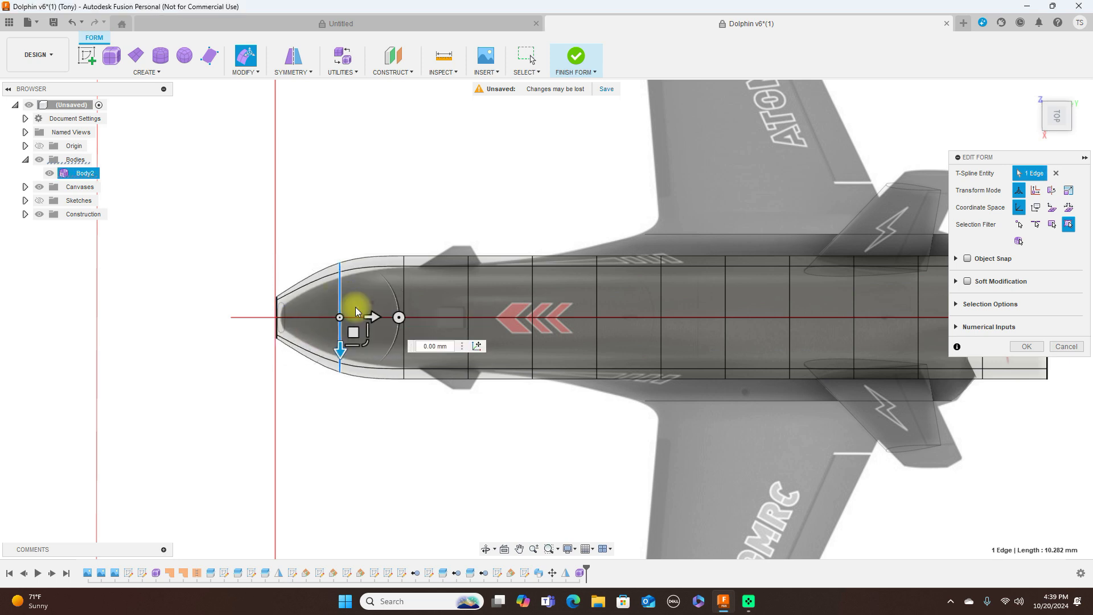
pyautogui.moveTo(367, 343); pyautogui.dragTo(361, 336)
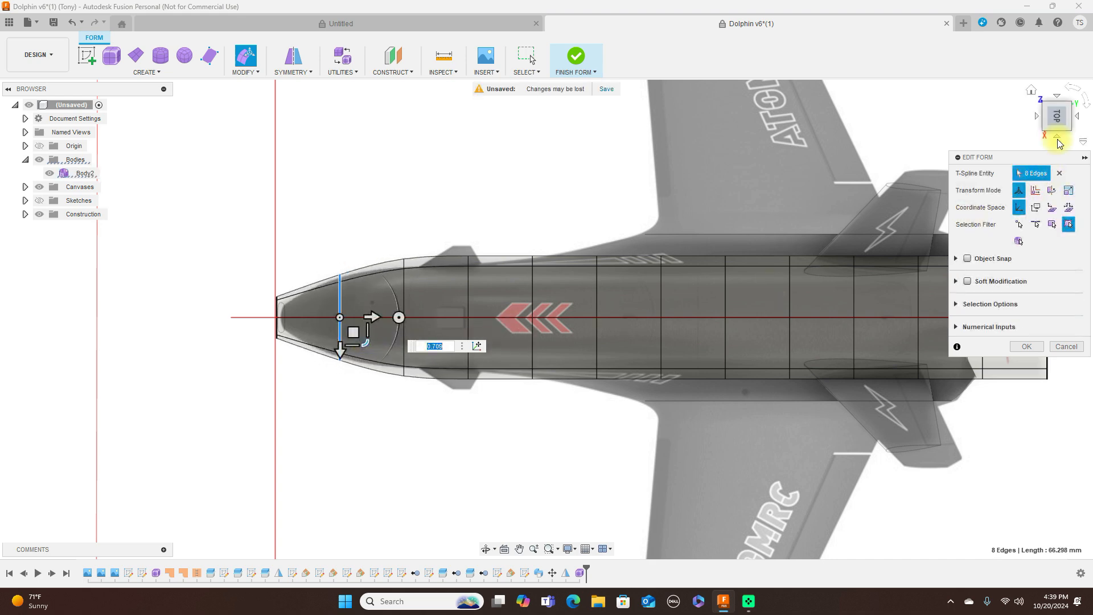
pyautogui.click(1063, 138)
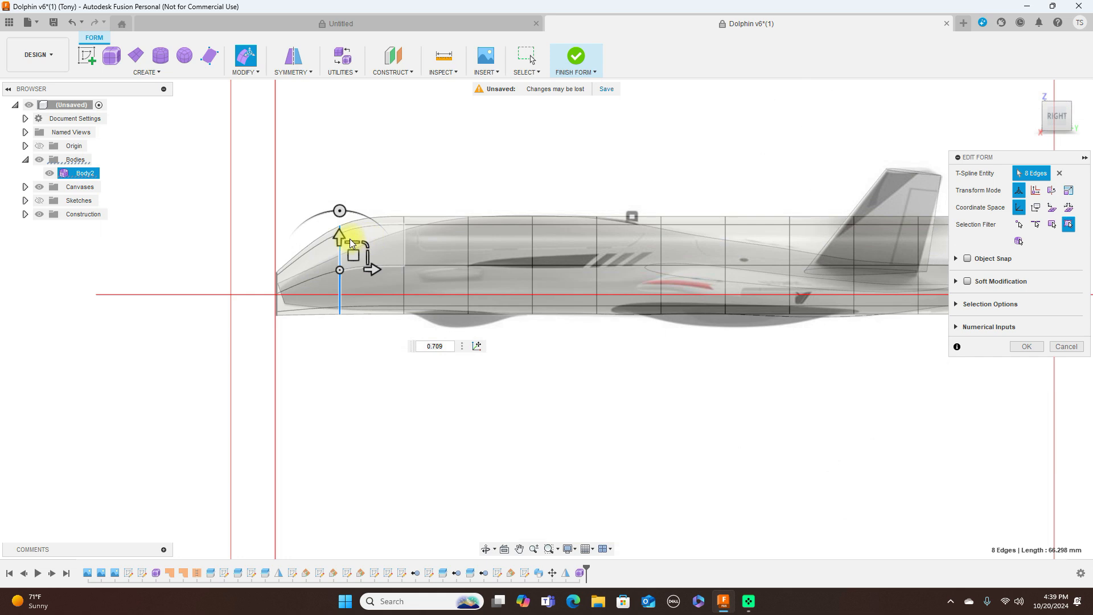
pyautogui.moveTo(357, 243); pyautogui.dragTo(355, 268)
pyautogui.click(364, 256)
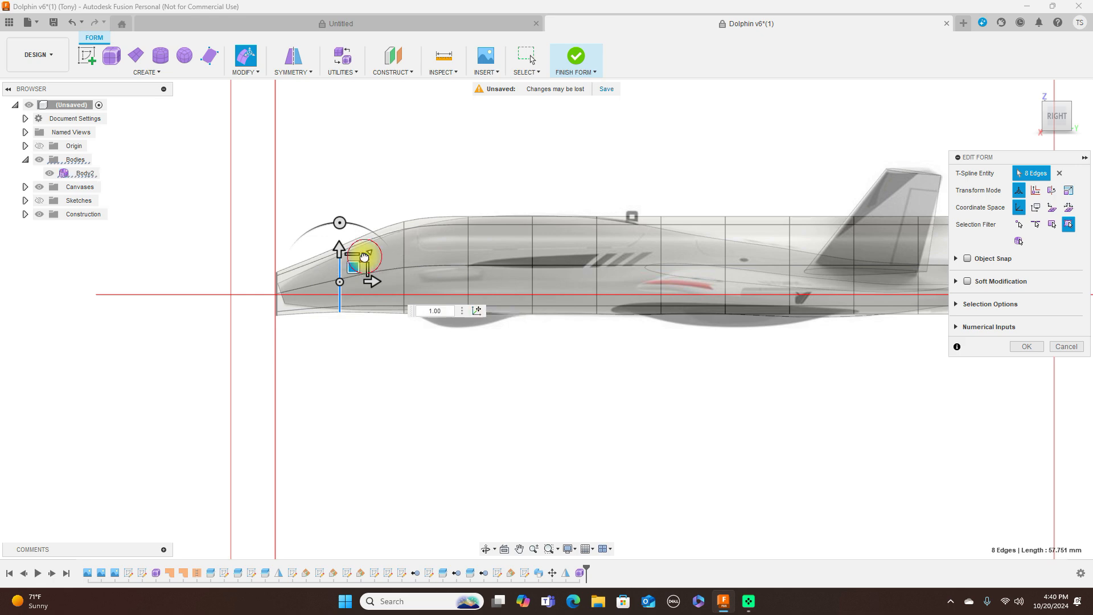
# Step: Shrink and lower the two neighbouring edge loops where the fuselage's upper outline slopes down behind the antenna, following the side canvas
pyautogui.click(1056, 96)
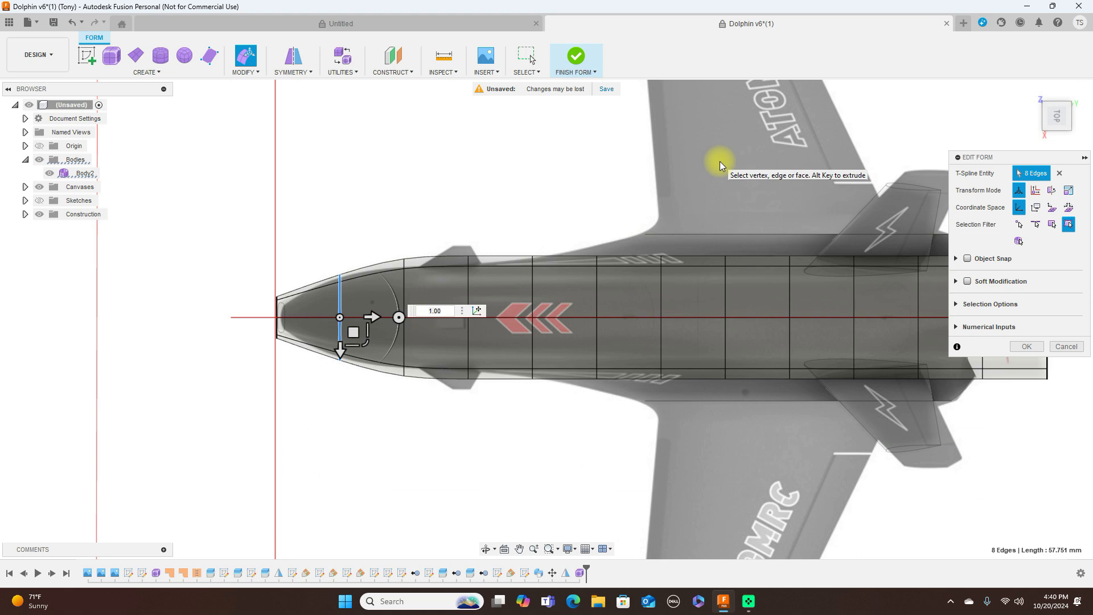
pyautogui.scroll(-2, 720, 161)
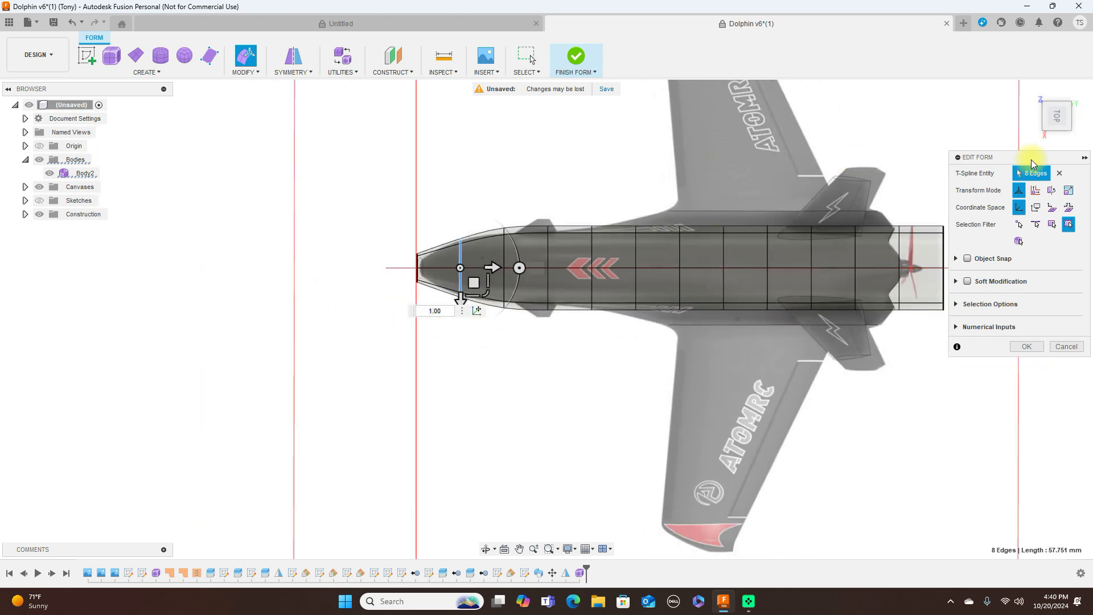
pyautogui.click(1060, 139)
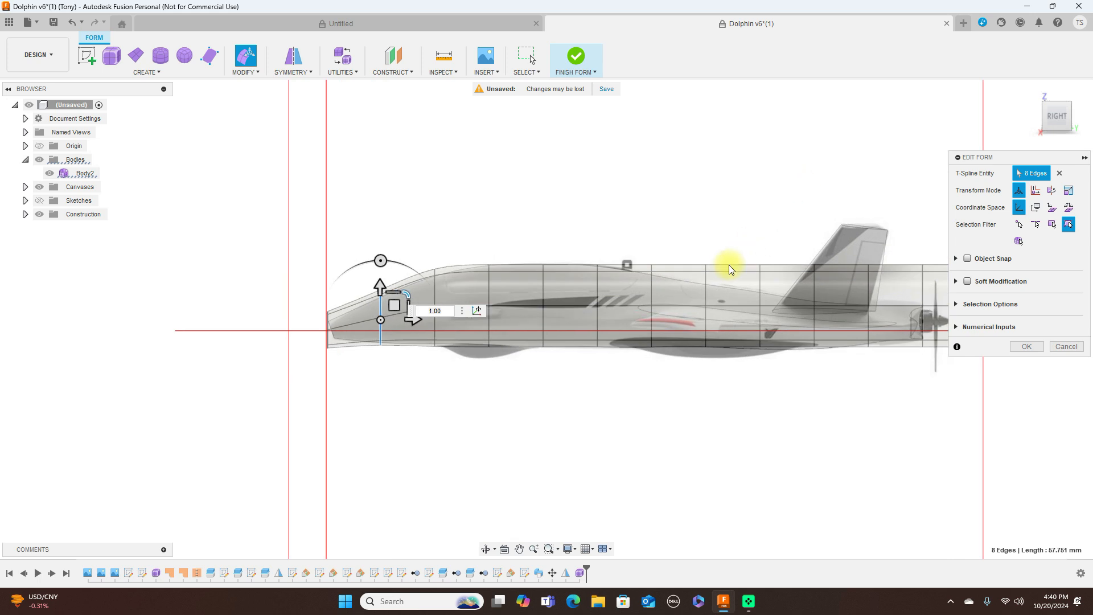
pyautogui.click(706, 294)
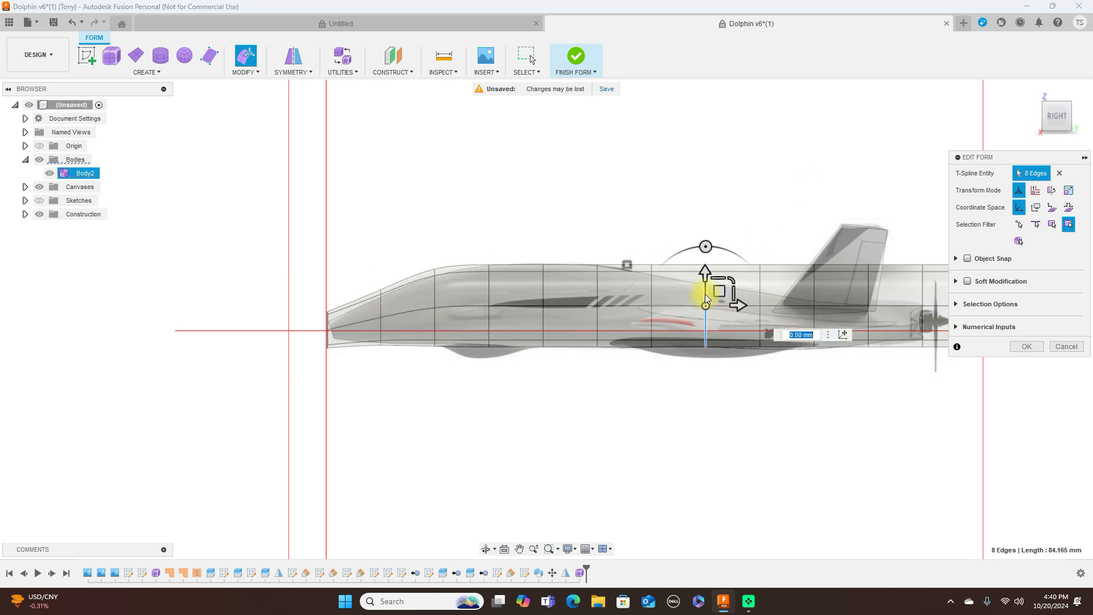
pyautogui.moveTo(725, 284); pyautogui.dragTo(722, 304)
pyautogui.click(721, 292)
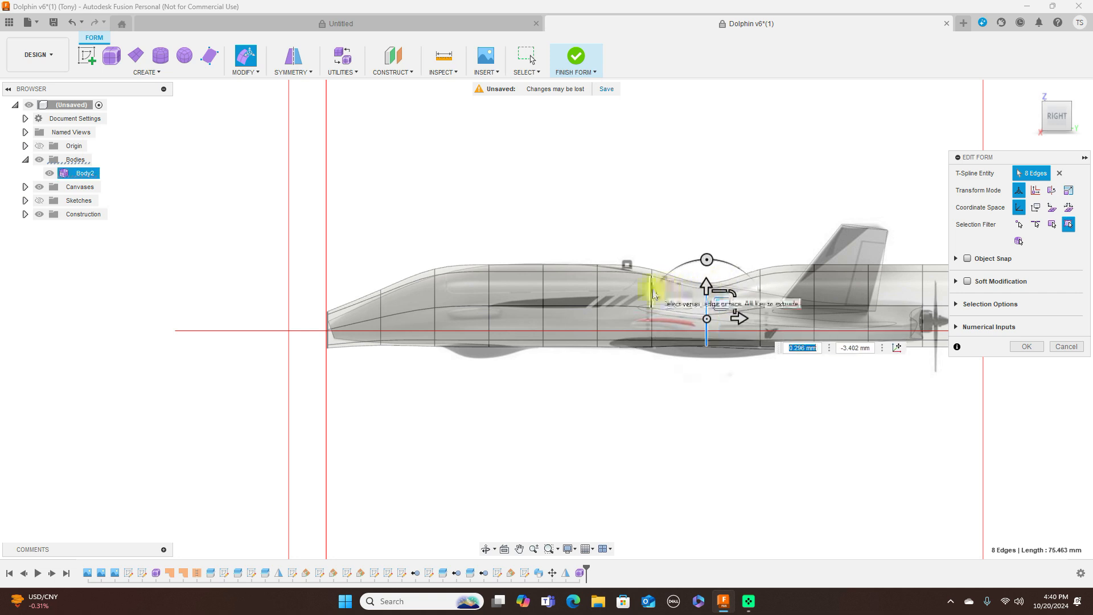
pyautogui.doubleClick(652, 290)
pyautogui.moveTo(674, 283); pyautogui.dragTo(670, 300)
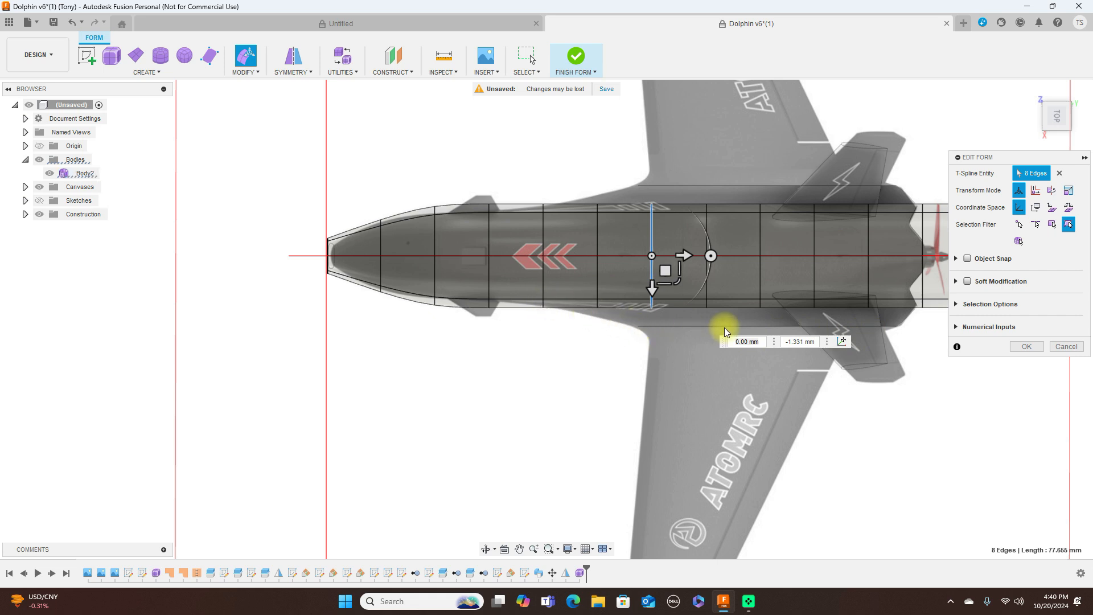
# Step: Narrow the third and fourth edge loops from the nose in top view to match the fuselage outline, scaling the third by about 0.87
pyautogui.scroll(2, 461, 242)
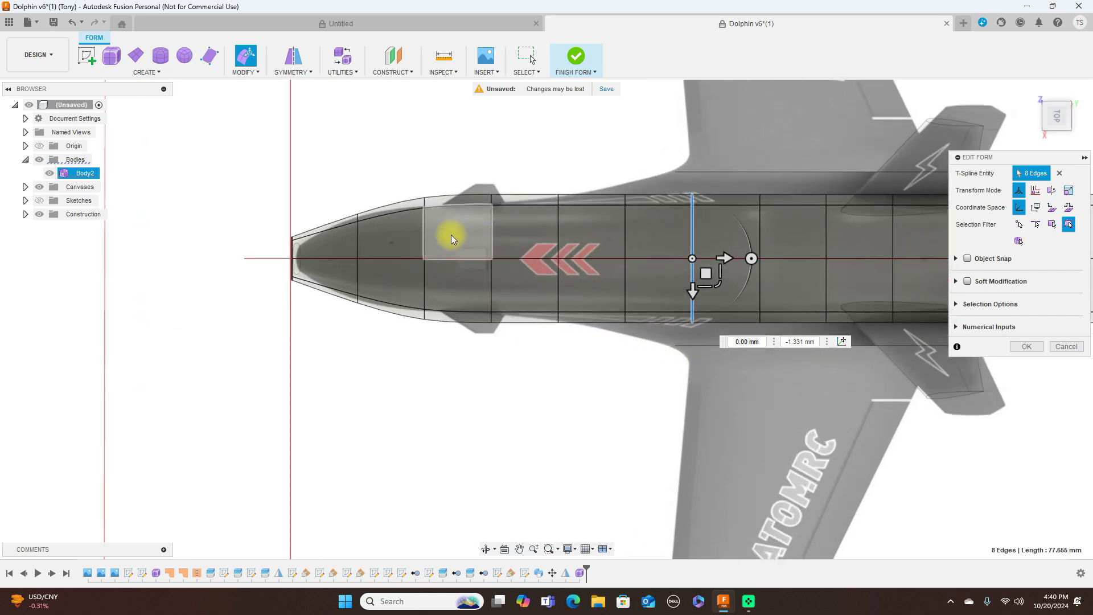
pyautogui.doubleClick(425, 237)
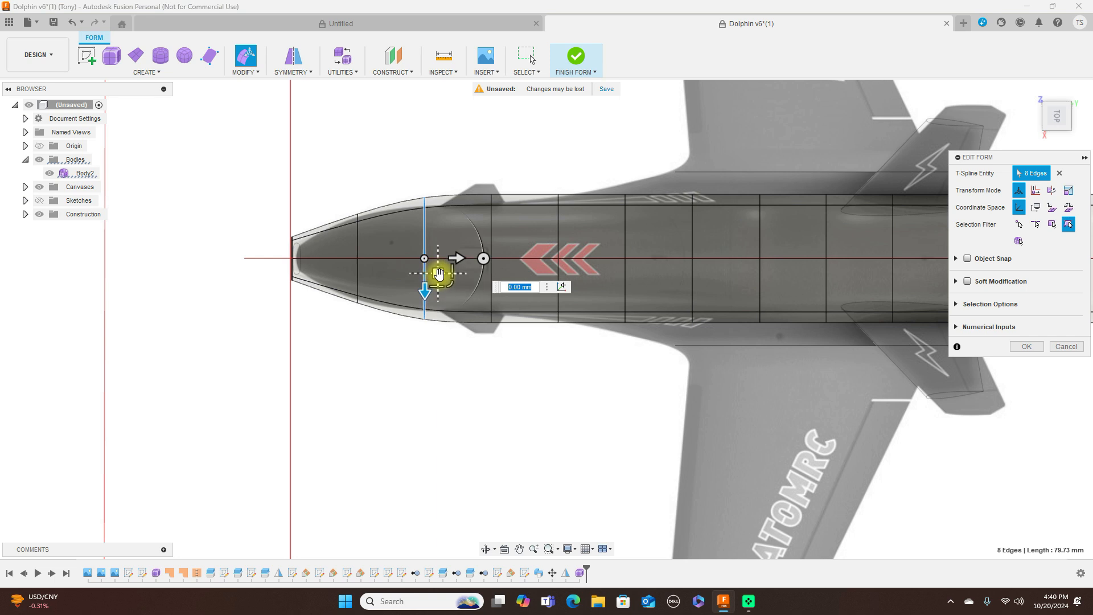
pyautogui.moveTo(449, 283); pyautogui.dragTo(449, 279)
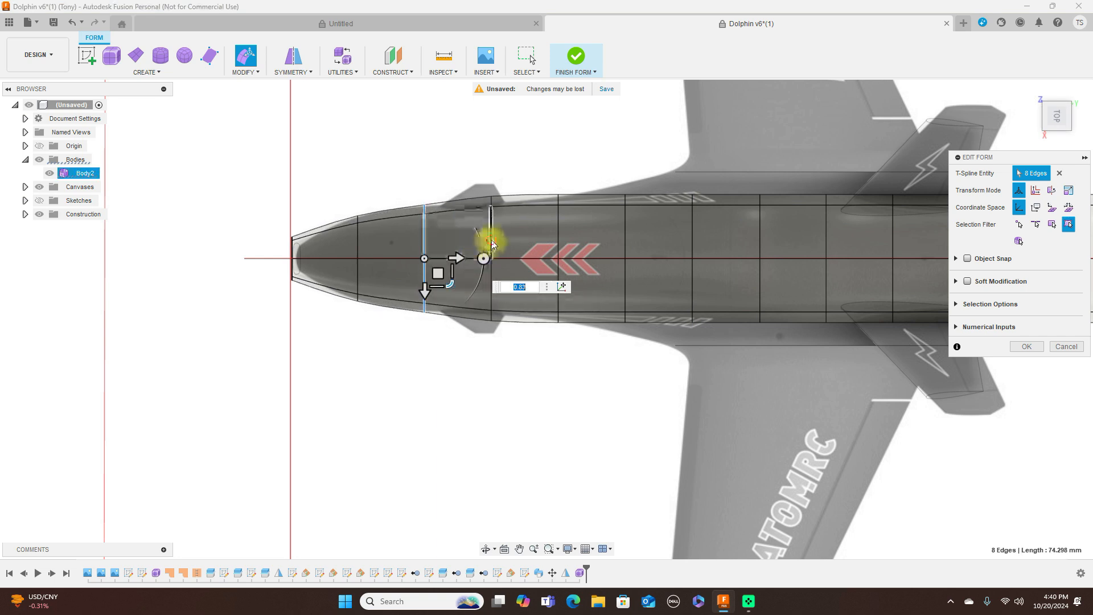
pyautogui.doubleClick(491, 242)
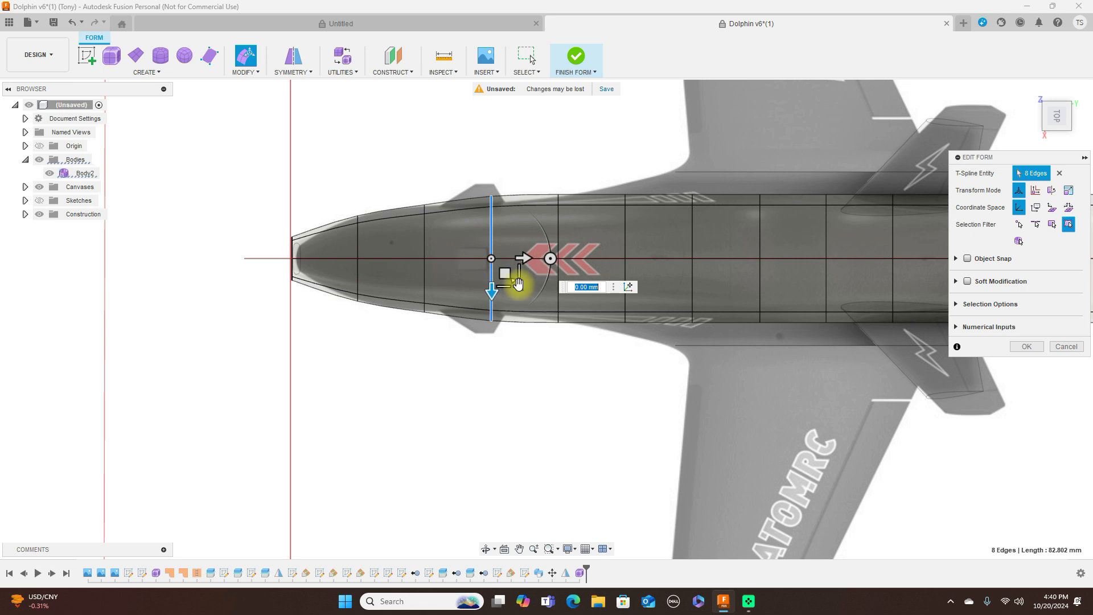
pyautogui.moveTo(518, 283); pyautogui.dragTo(517, 282)
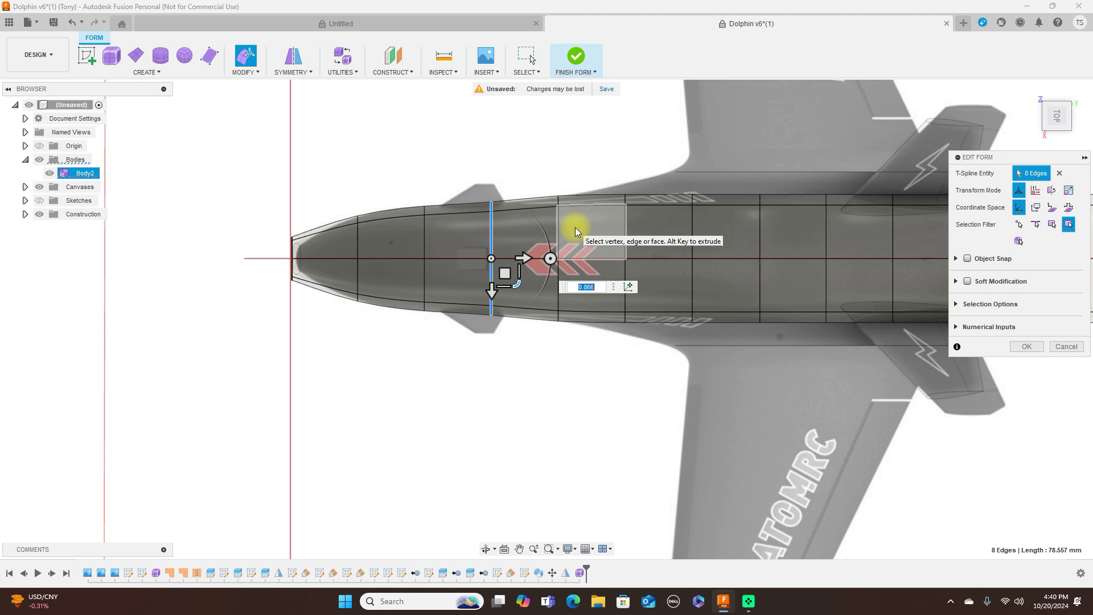
# Step: Narrow the second edge loop from the nose further in top view, by a factor of about 0.918
pyautogui.scroll(2, 329, 239)
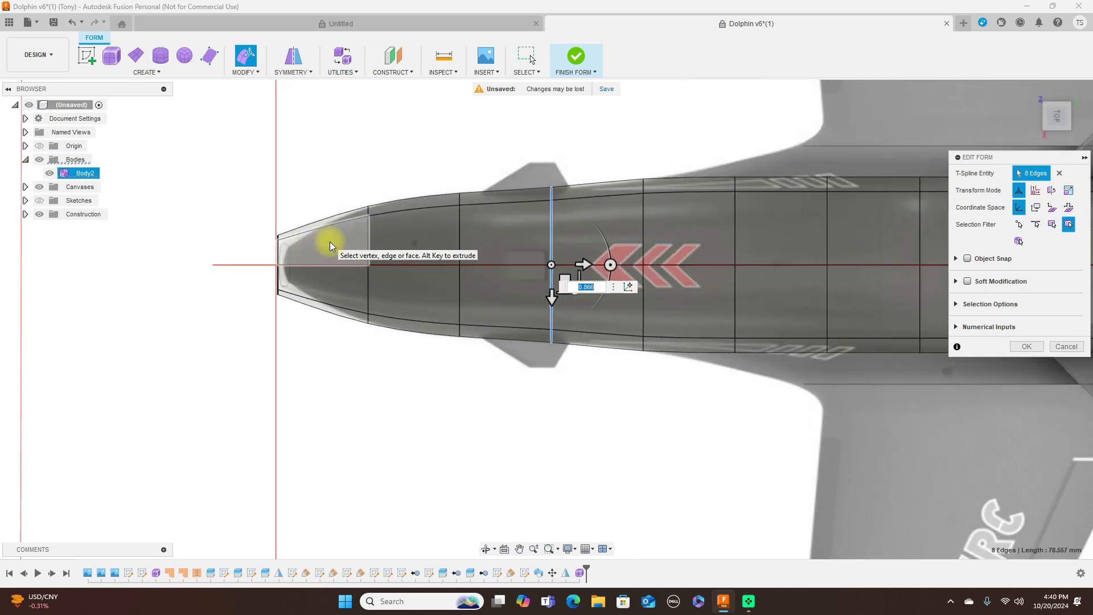
pyautogui.doubleClick(368, 231)
pyautogui.moveTo(387, 278); pyautogui.dragTo(432, 297)
pyautogui.scroll(-4, 433, 291)
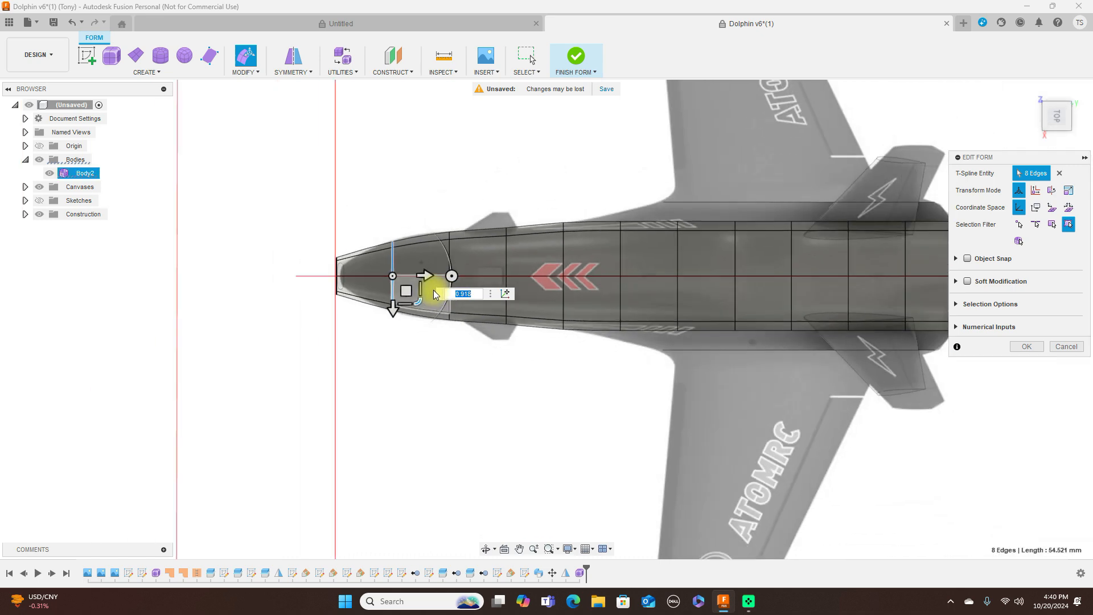
# Step: Shrink and lower the edge loop just ahead of the tail fin to match the fuselage profile in side view
pyautogui.click(1060, 143)
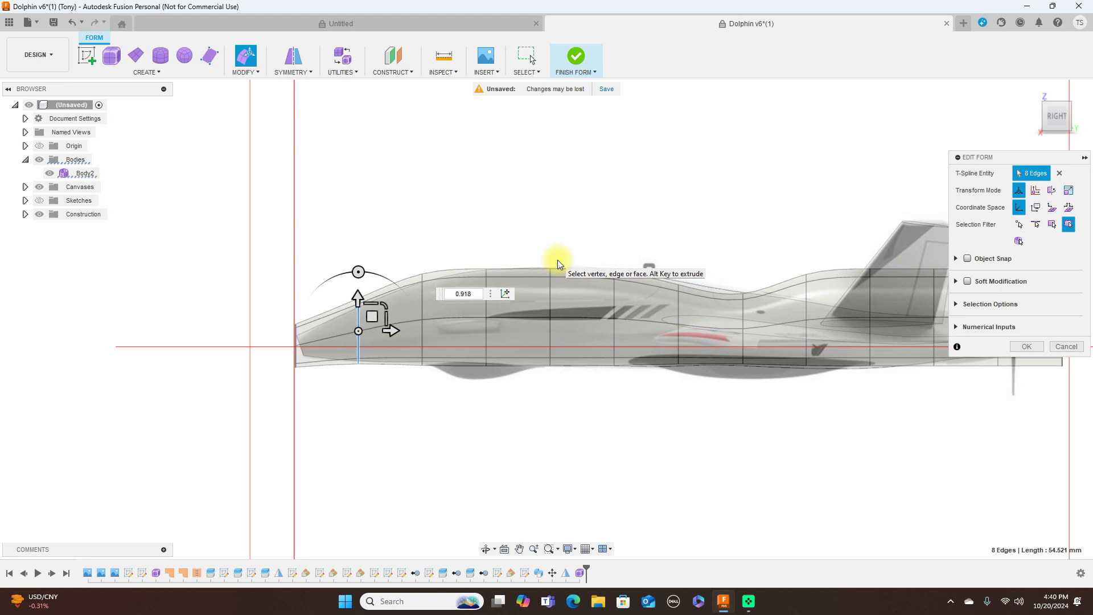
pyautogui.scroll(2, 558, 259)
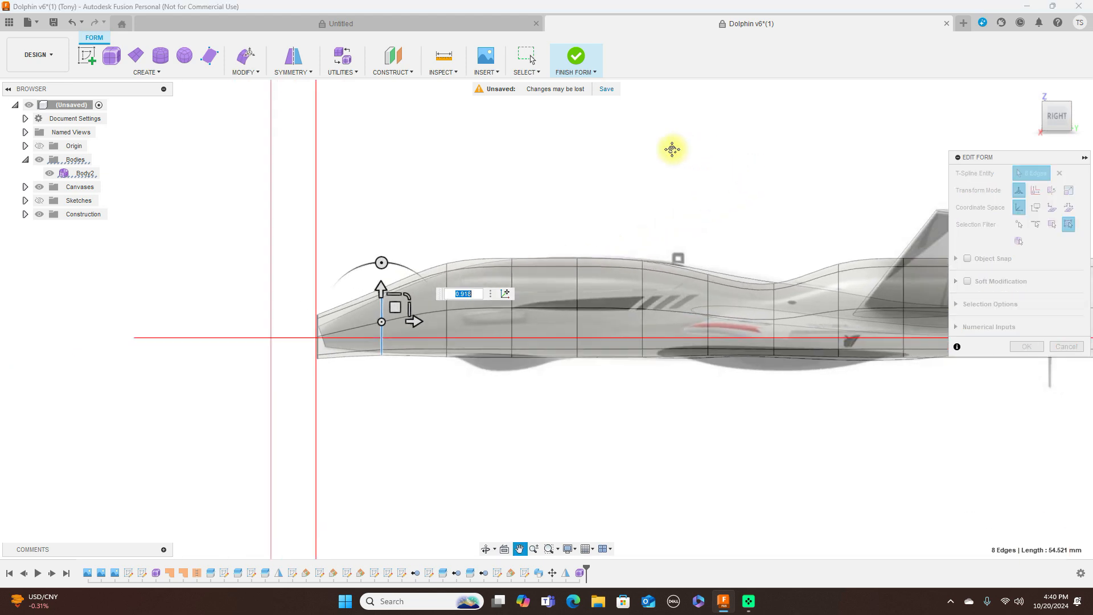
pyautogui.moveTo(739, 148); pyautogui.dragTo(610, 144, button='middle')
pyautogui.scroll(-2, 747, 210)
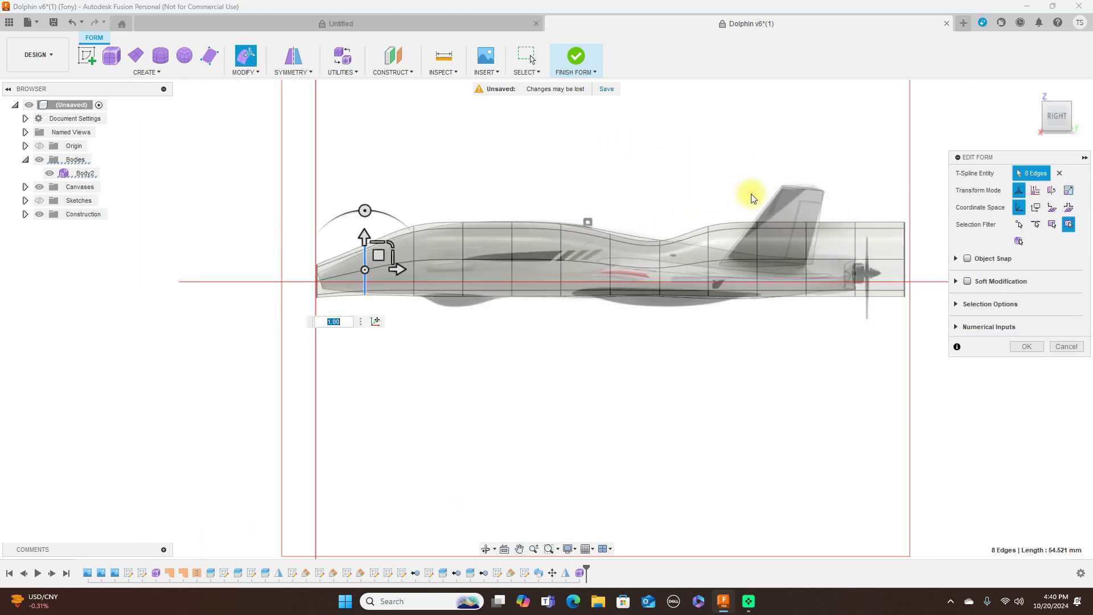
pyautogui.doubleClick(709, 254)
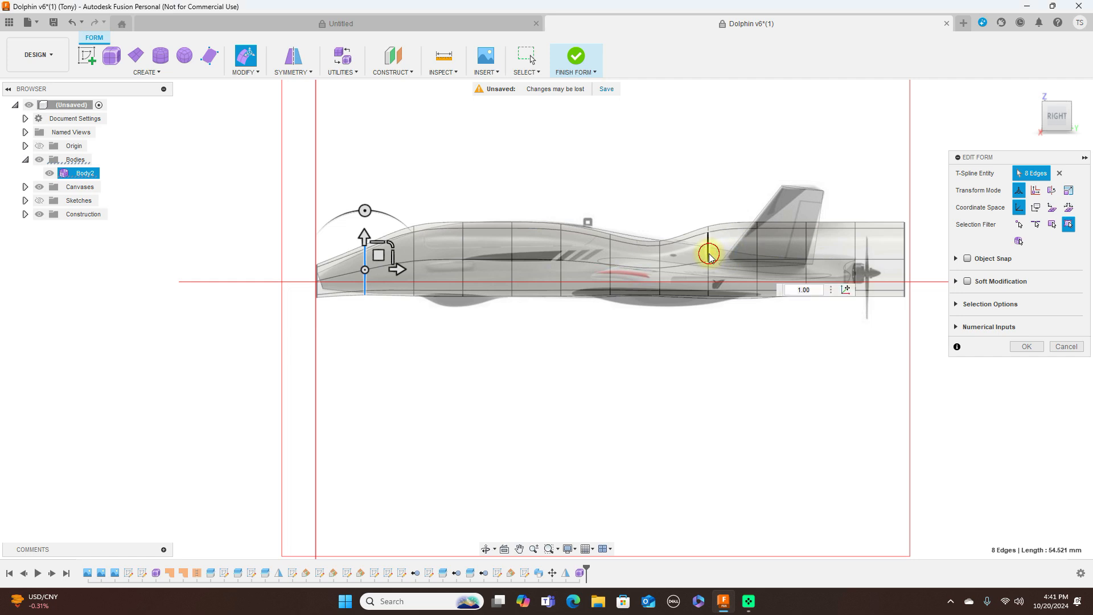
pyautogui.moveTo(735, 236); pyautogui.dragTo(724, 249)
pyautogui.moveTo(724, 249)
pyautogui.mouseDown()
pyautogui.moveTo(735, 254)
pyautogui.moveTo(726, 249)
pyautogui.moveTo(725, 263)
pyautogui.mouseUp()
# Step: Readjust the size and height of the next edge loop forward to fit the sloping upper profile in side view
pyautogui.doubleClick(661, 264)
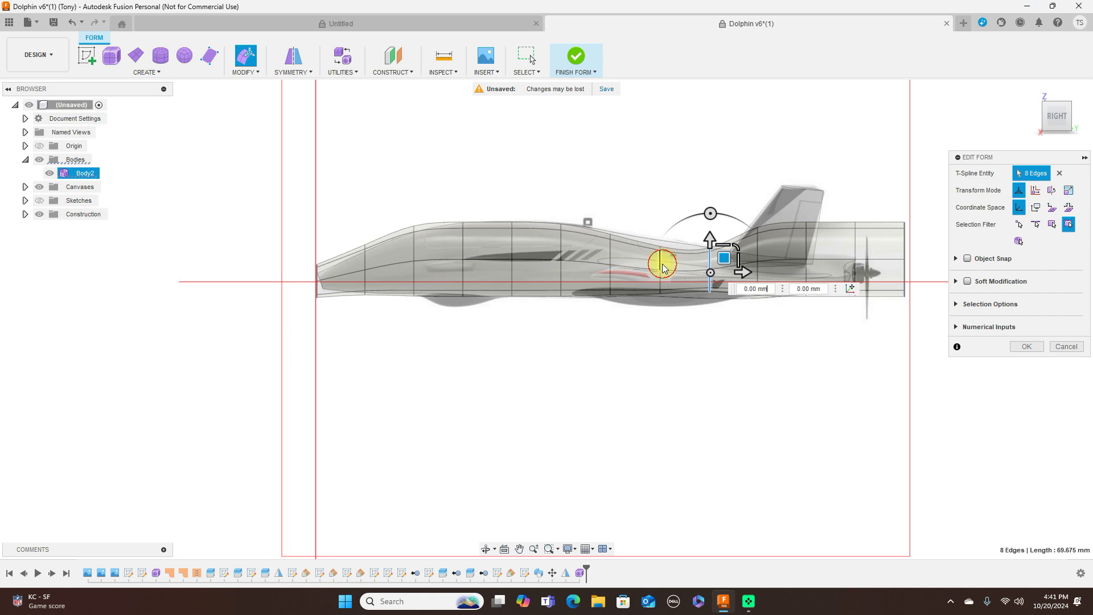
pyautogui.moveTo(688, 246); pyautogui.dragTo(678, 251)
pyautogui.scroll(3, 702, 168)
pyautogui.moveTo(702, 166); pyautogui.dragTo(476, 120, button='middle')
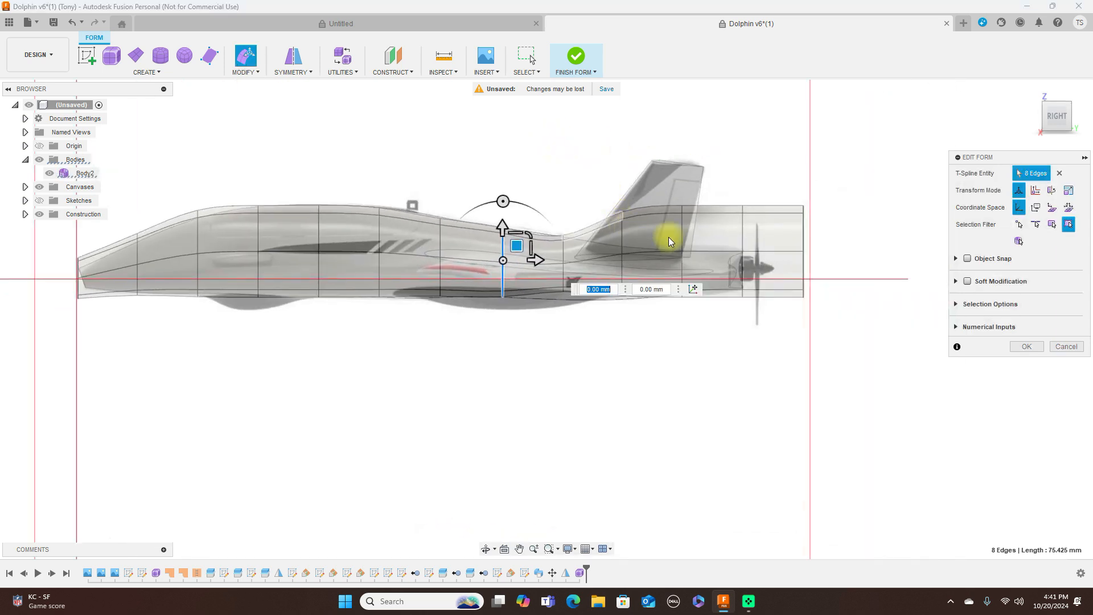
# Step: Try to delete the rearmost section of the body while it is selected for form editing
pyautogui.moveTo(735, 187); pyautogui.dragTo(822, 329)
pyautogui.press('Delete')
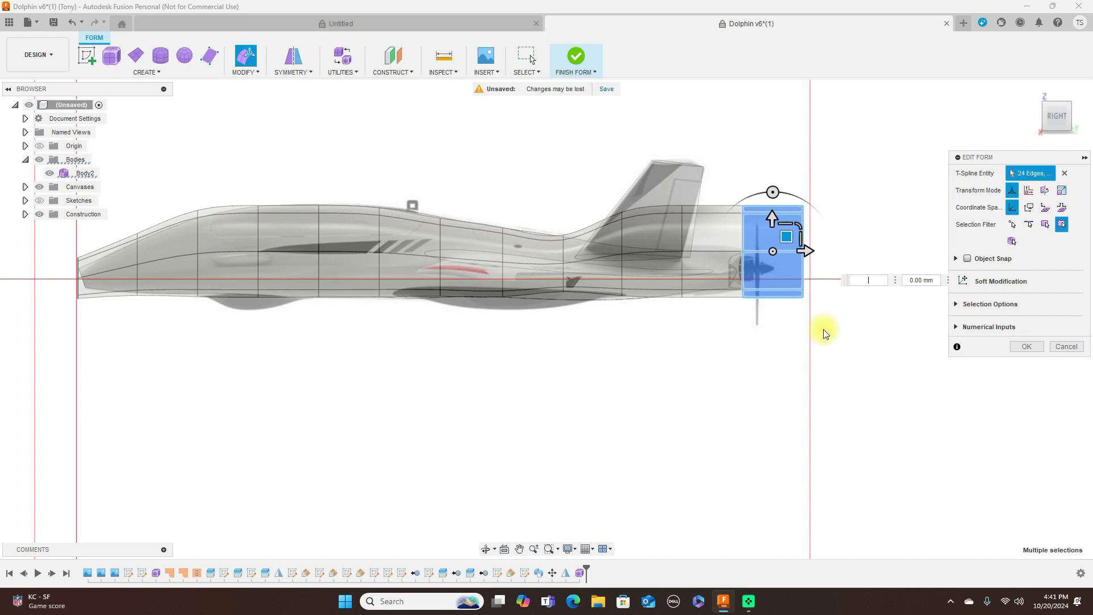
pyautogui.press('Delete')
pyautogui.click(858, 339)
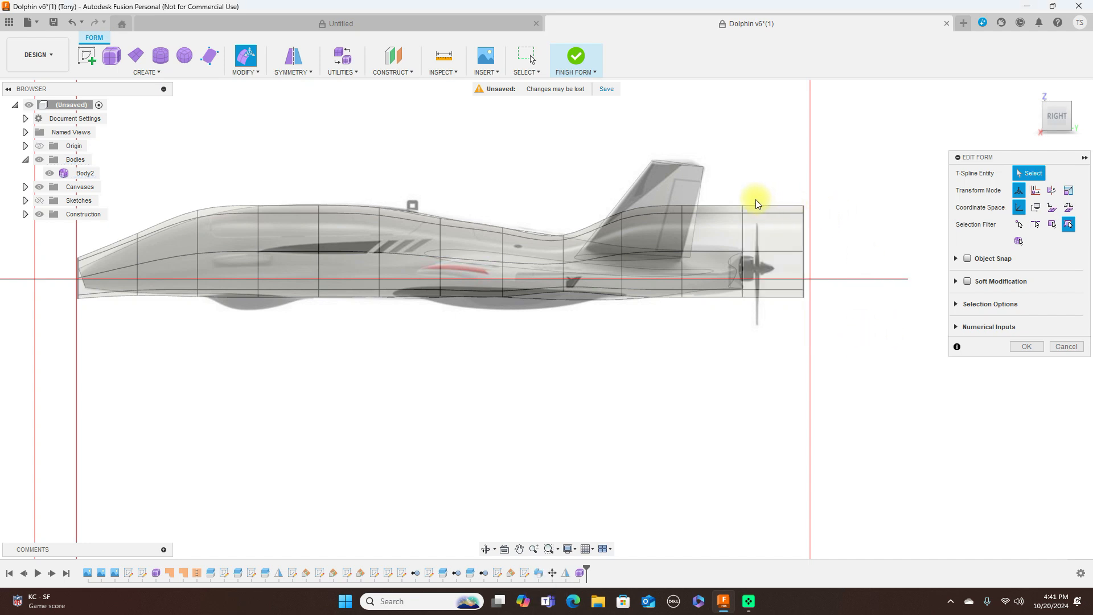
# Step: Shrink the two edge loops beneath the tail fin and lower them about 6.36 mm and 4.5 mm to match the side profile
pyautogui.doubleClick(681, 233)
pyautogui.moveTo(706, 226); pyautogui.dragTo(694, 264)
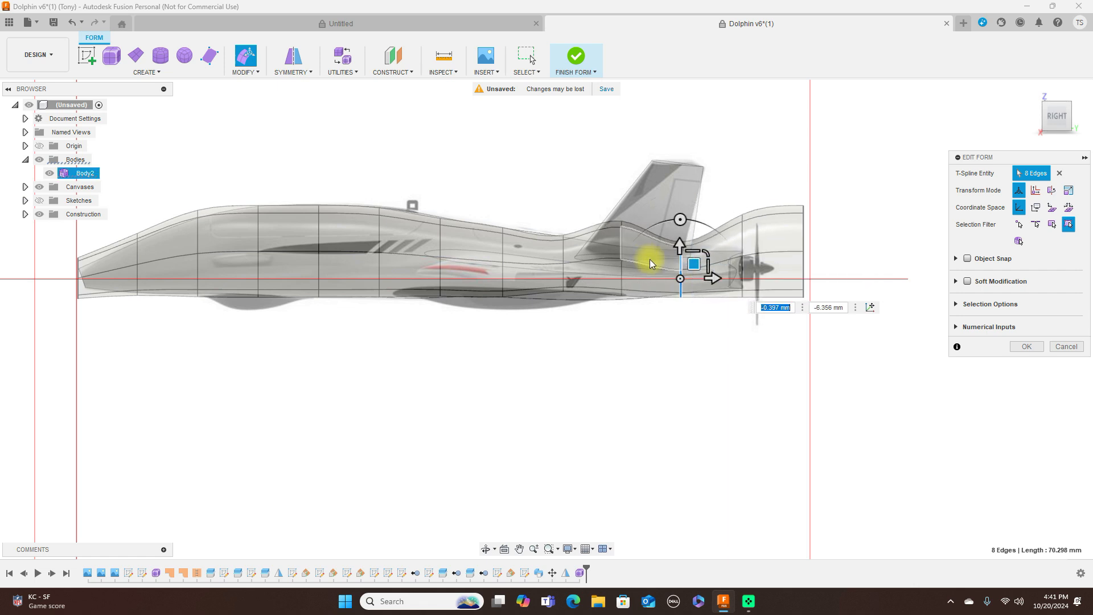
pyautogui.doubleClick(622, 249)
pyautogui.moveTo(648, 231); pyautogui.dragTo(636, 263)
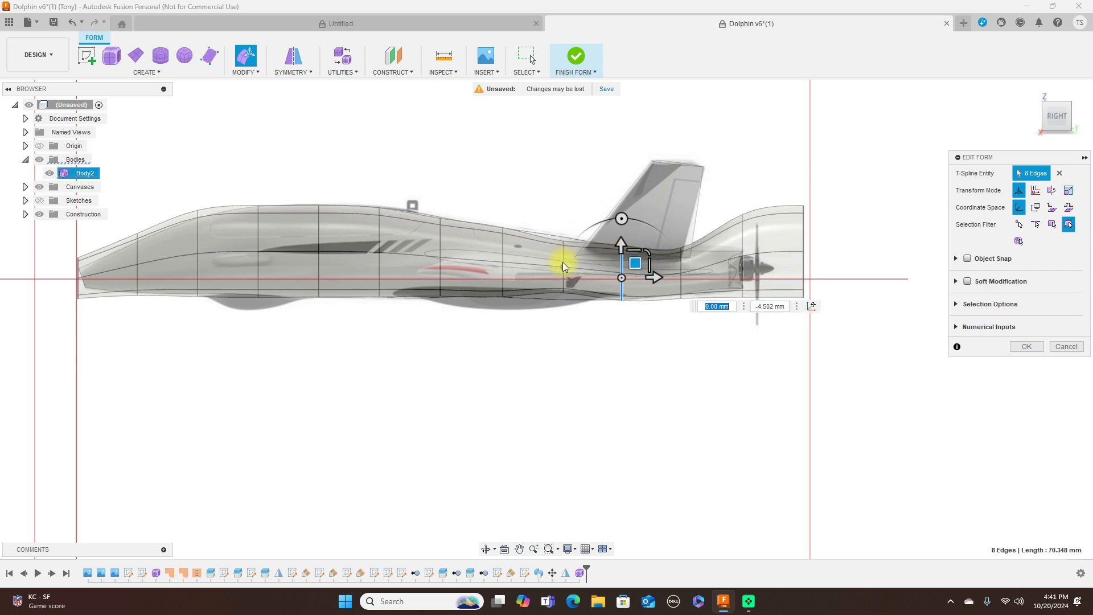
# Step: Scale up the edge loop just ahead of the tail fin by about 1.24 in side view and finish the form edit
pyautogui.click(562, 260)
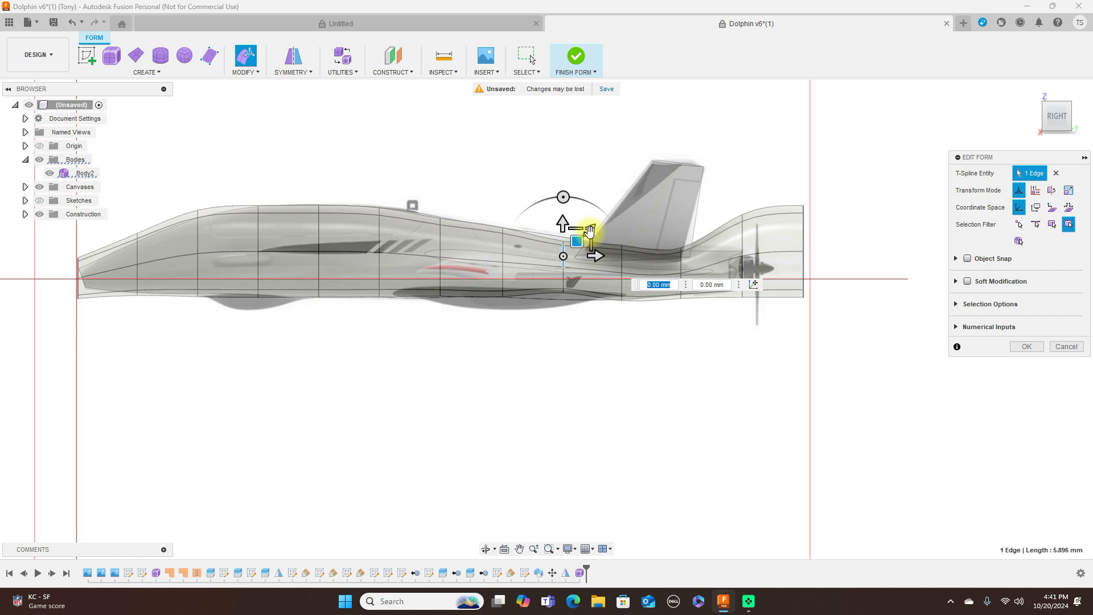
pyautogui.doubleClick(564, 276)
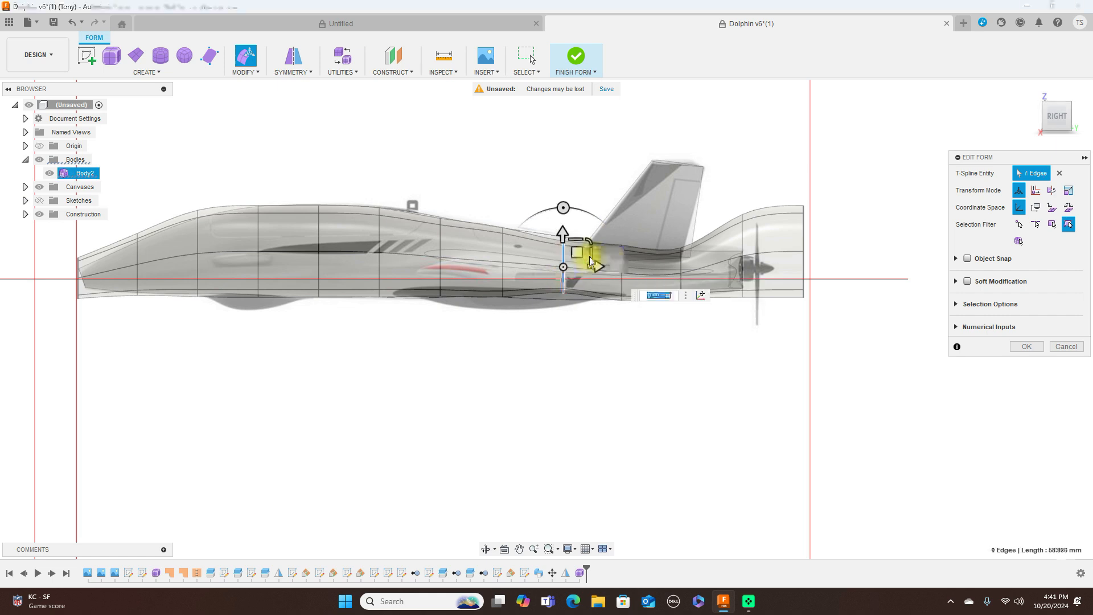
pyautogui.moveTo(591, 241); pyautogui.dragTo(594, 238)
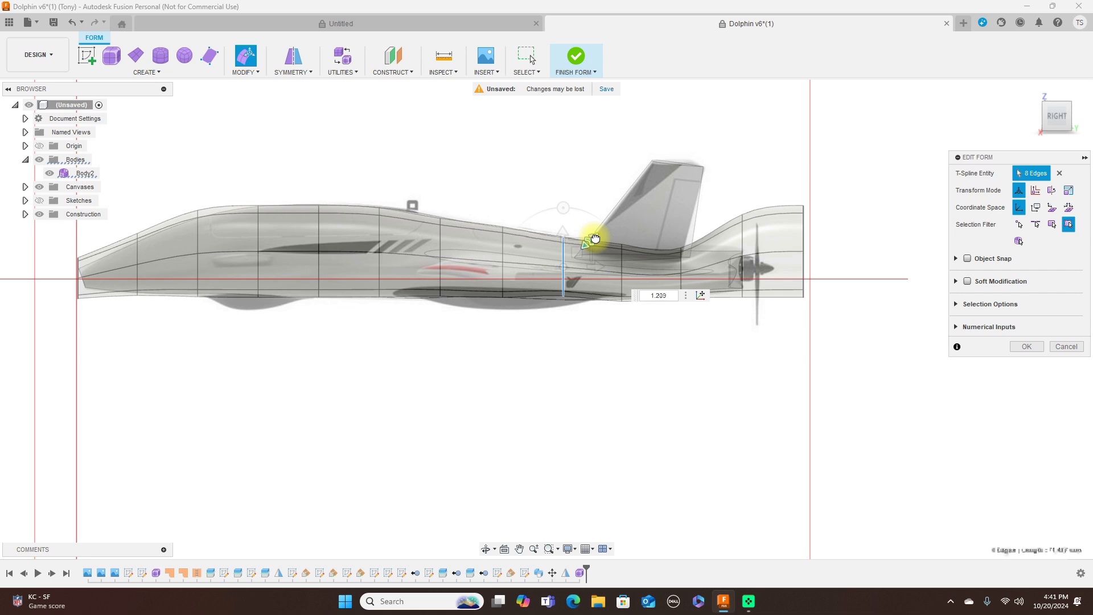
pyautogui.moveTo(594, 236); pyautogui.dragTo(594, 236)
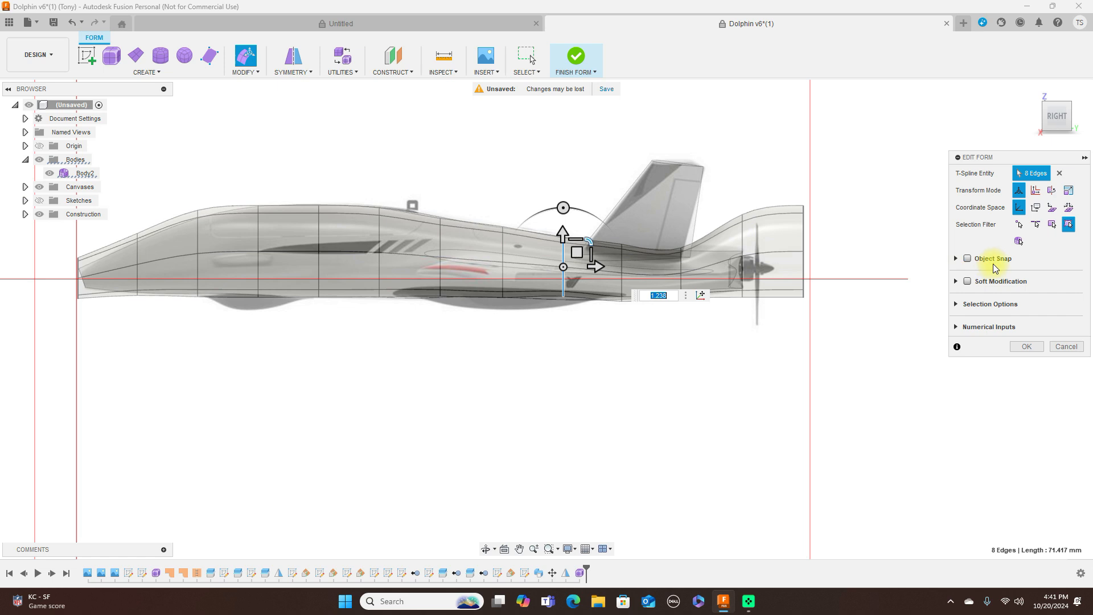
pyautogui.click(1027, 347)
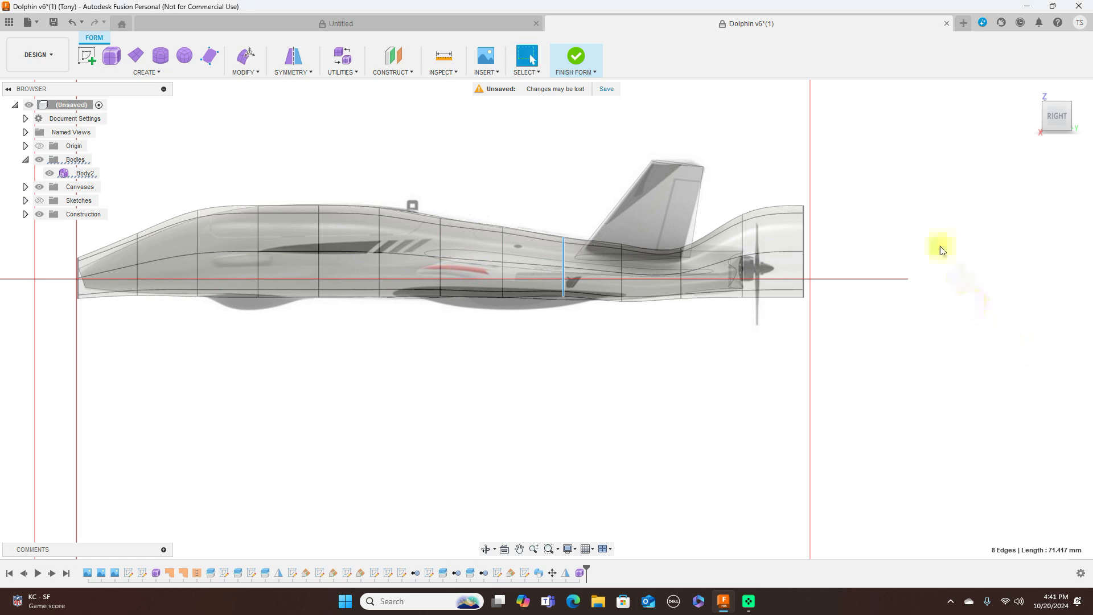
# Step: Delete the rearmost ring of eight faces so the body ends just ahead of the propeller
pyautogui.moveTo(772, 166); pyautogui.dragTo(851, 339)
pyautogui.moveTo(751, 181); pyautogui.dragTo(848, 326)
pyautogui.click(777, 230)
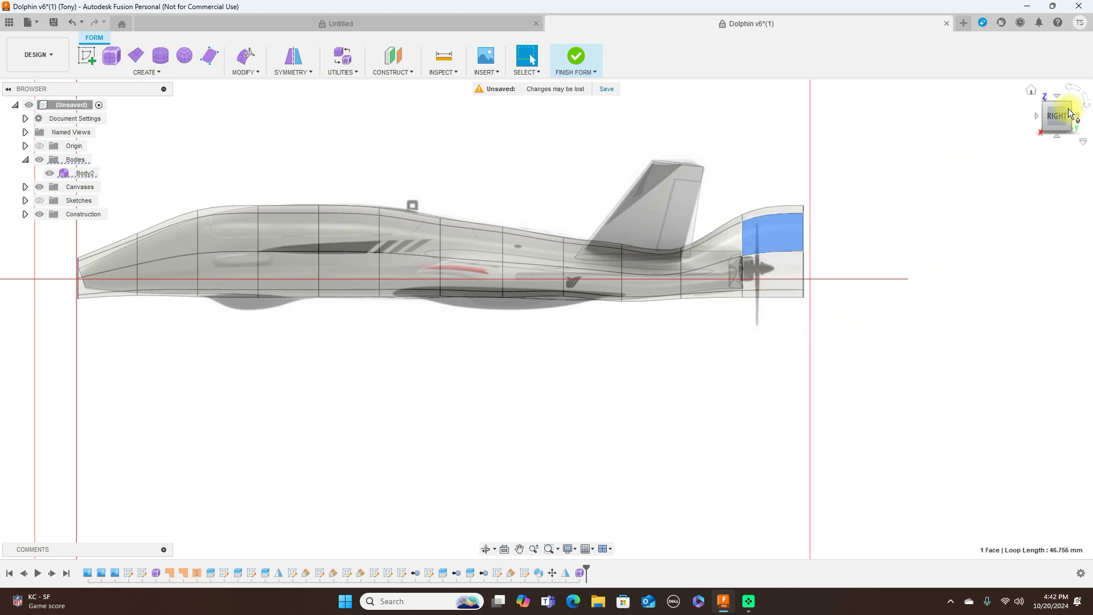
pyautogui.moveTo(1069, 124); pyautogui.dragTo(1012, 134)
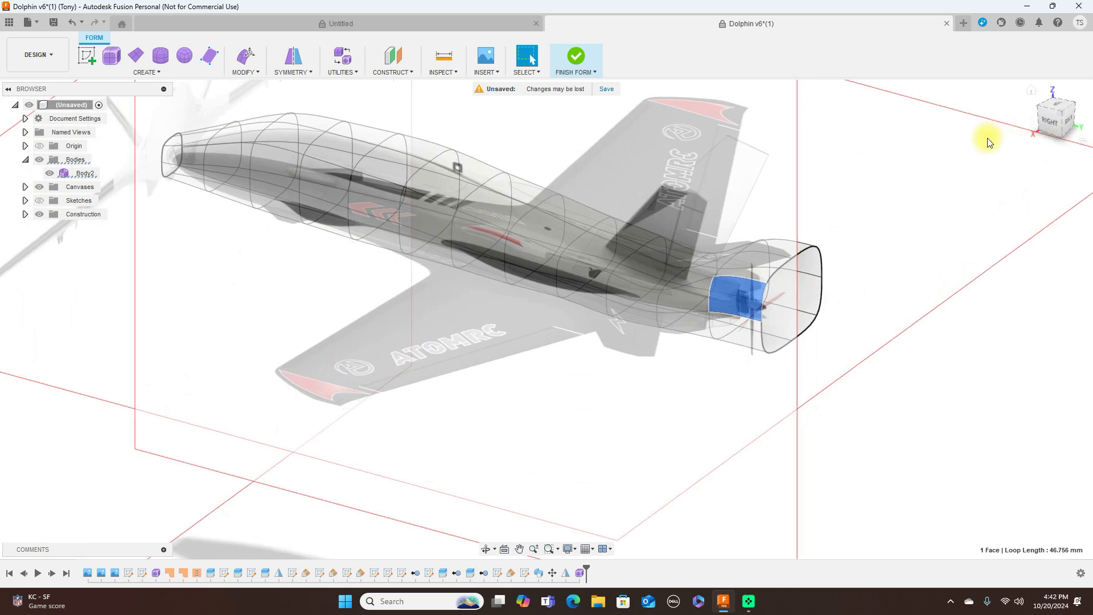
pyautogui.keyDown('shift'); pyautogui.click(749, 333); pyautogui.keyUp('shift')
pyautogui.keyDown('shift'); pyautogui.click(782, 248); pyautogui.keyUp('shift')
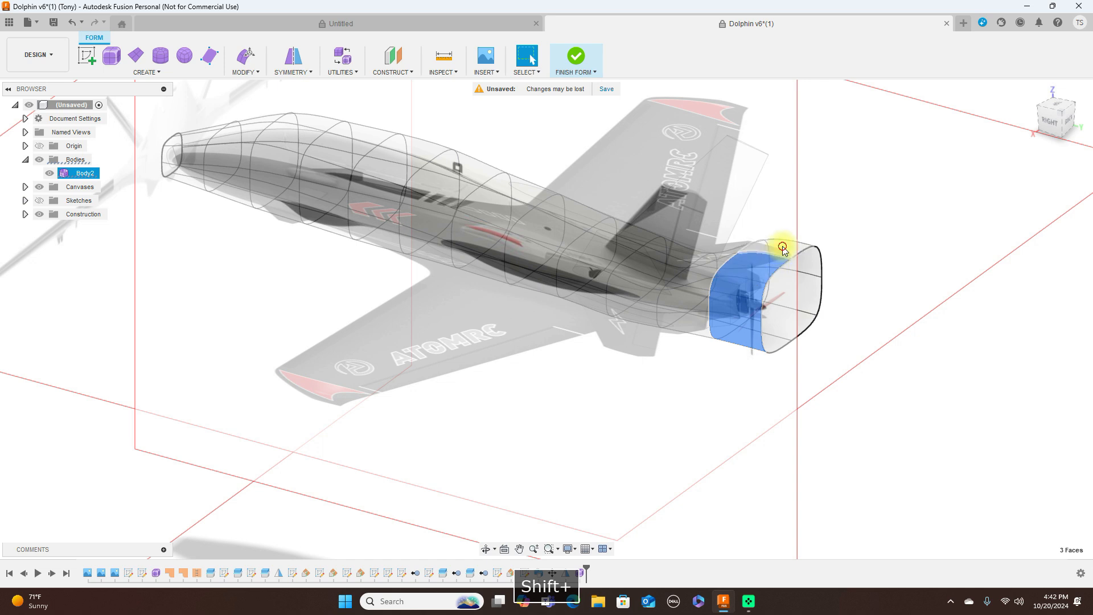
pyautogui.keyDown('shift'); pyautogui.click(807, 270); pyautogui.keyUp('shift')
pyautogui.keyDown('shift'); pyautogui.click(811, 296); pyautogui.keyUp('shift')
pyautogui.keyDown('shift'); pyautogui.click(797, 319); pyautogui.keyUp('shift')
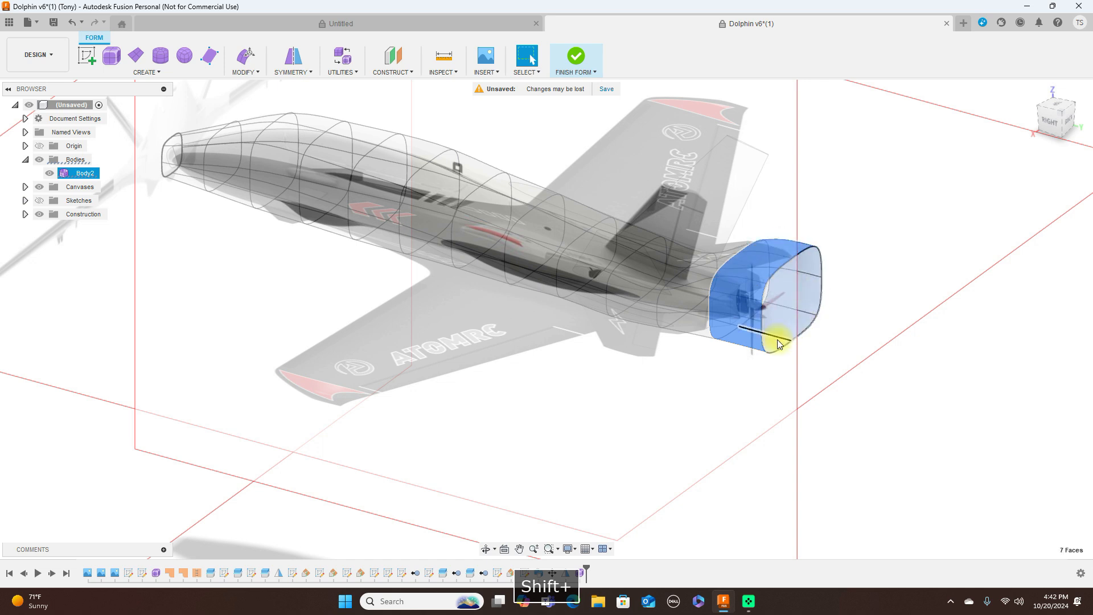
pyautogui.press('Delete')
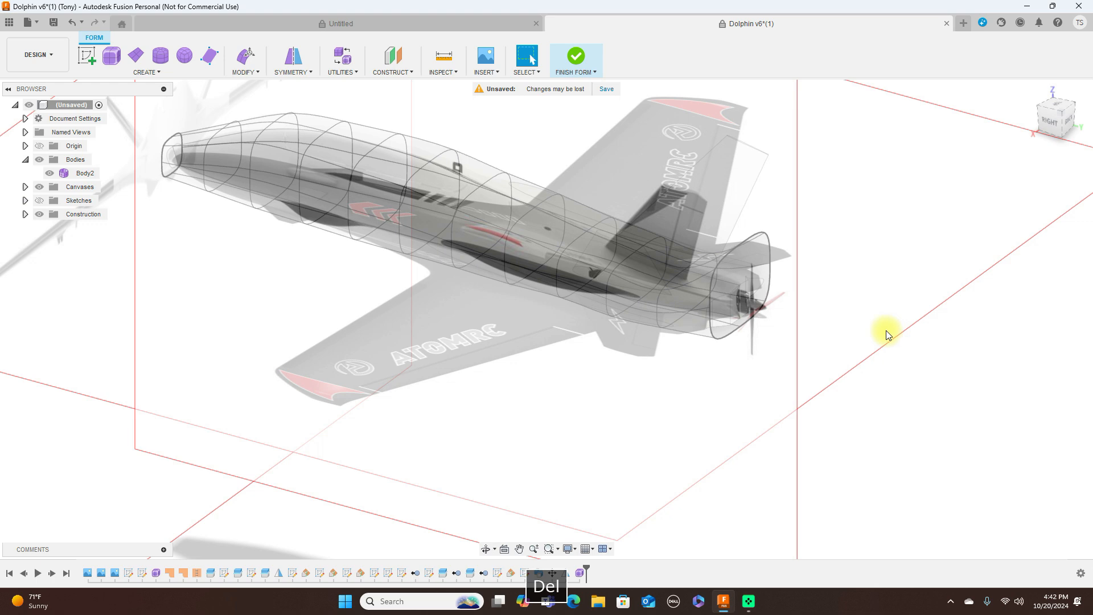
# Step: Shrink the open rear edge loop and lower it in side view to match the tail end of the fuselage
pyautogui.click(1054, 125)
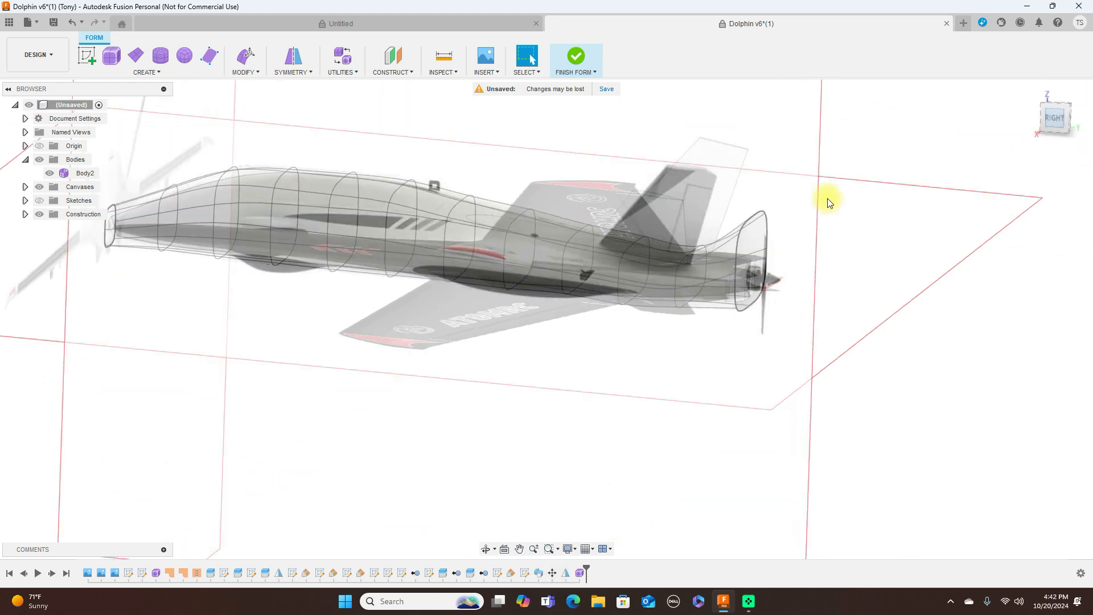
pyautogui.scroll(1, 756, 225)
pyautogui.doubleClick(737, 238)
pyautogui.rightClick(734, 234)
pyautogui.click(766, 219)
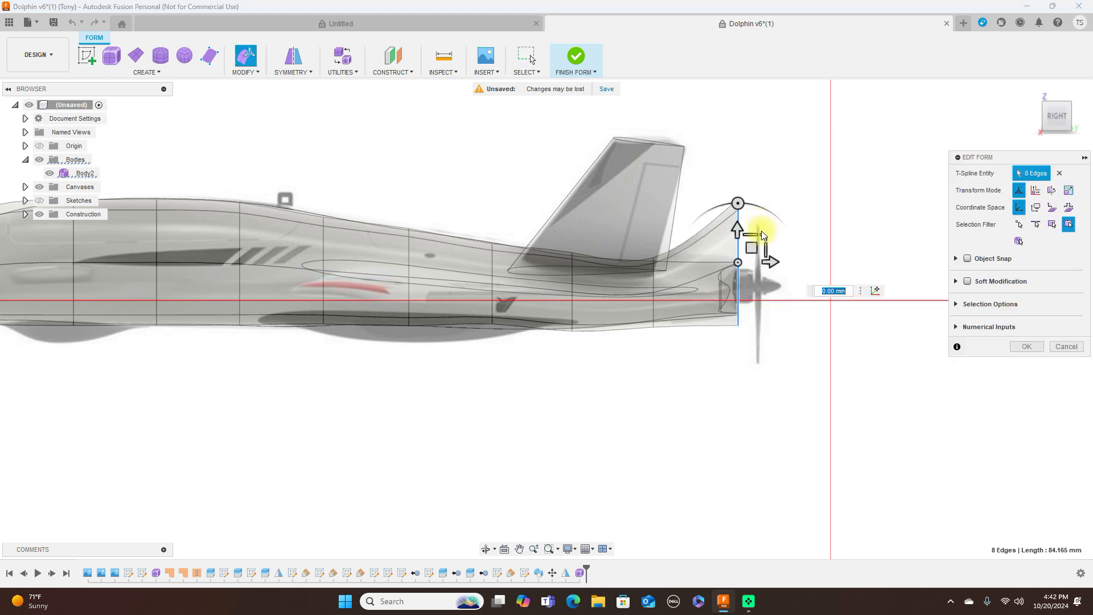
pyautogui.moveTo(763, 234); pyautogui.dragTo(750, 278)
pyautogui.scroll(1, 691, 265)
pyautogui.scroll(-2, 714, 210)
pyautogui.moveTo(768, 142); pyautogui.dragTo(821, 87, button='middle')
pyautogui.scroll(2, 720, 224)
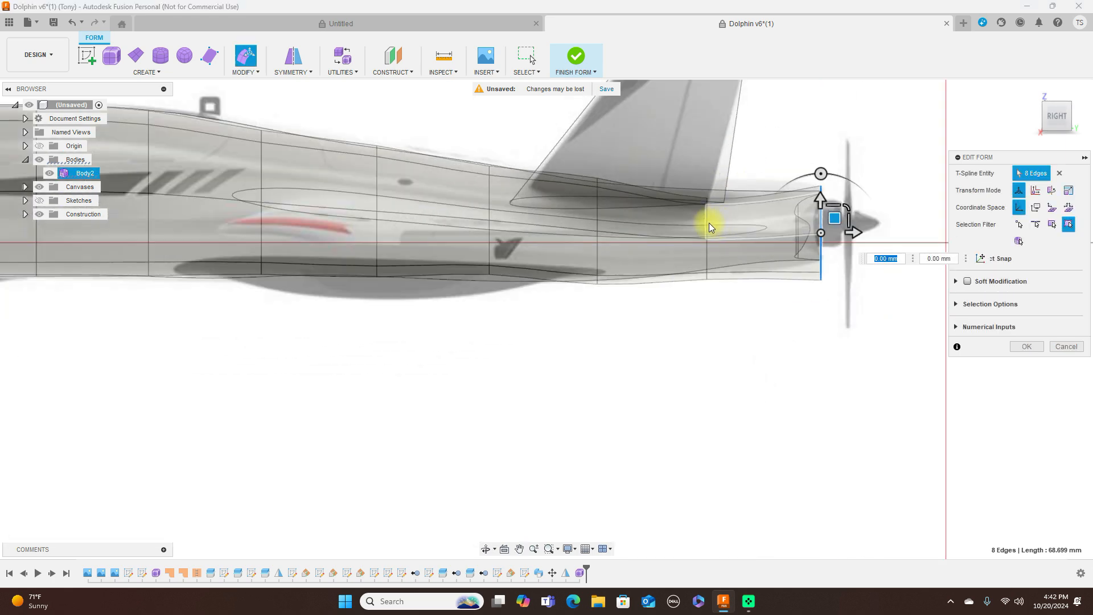
# Step: Shrink the last two edge loops and raise them about 1.86 mm and 1.36 mm to fit the tail's side profile
pyautogui.click(708, 222)
pyautogui.moveTo(719, 226); pyautogui.dragTo(720, 208)
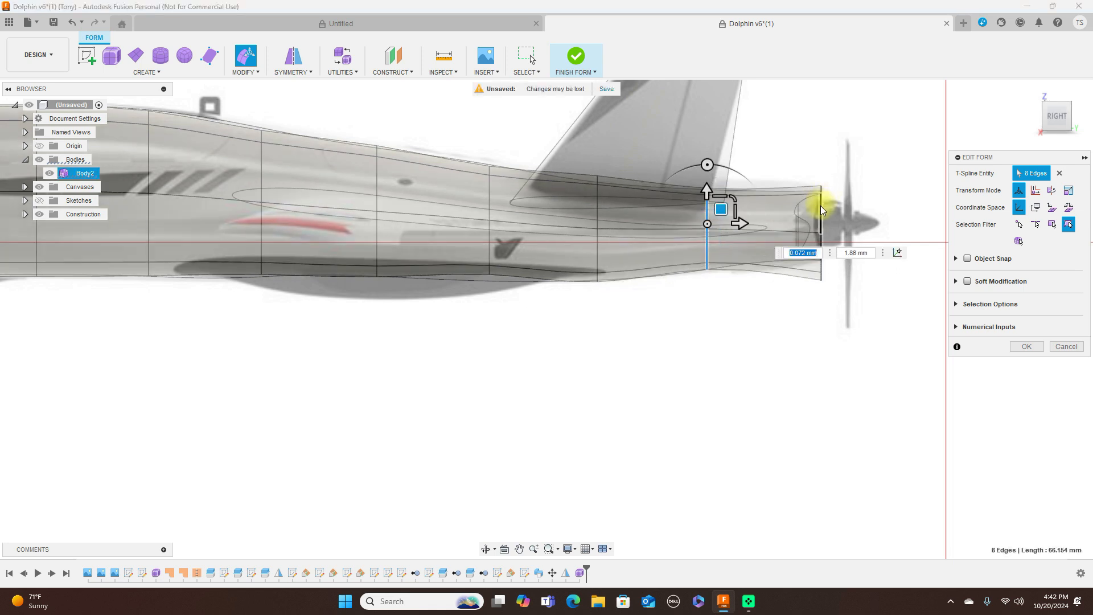
pyautogui.click(821, 206)
pyautogui.moveTo(845, 206)
pyautogui.mouseDown()
pyautogui.moveTo(833, 215)
pyautogui.moveTo(834, 206)
pyautogui.mouseUp()
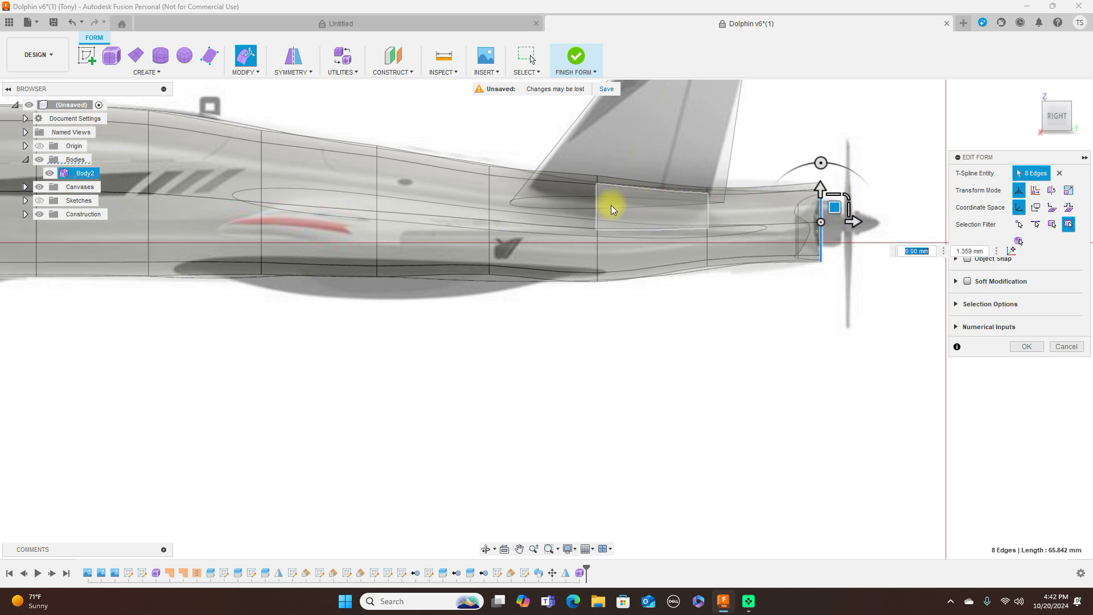
# Step: Scale the third edge loop from the rear by about 0.944 in side view
pyautogui.click(597, 206)
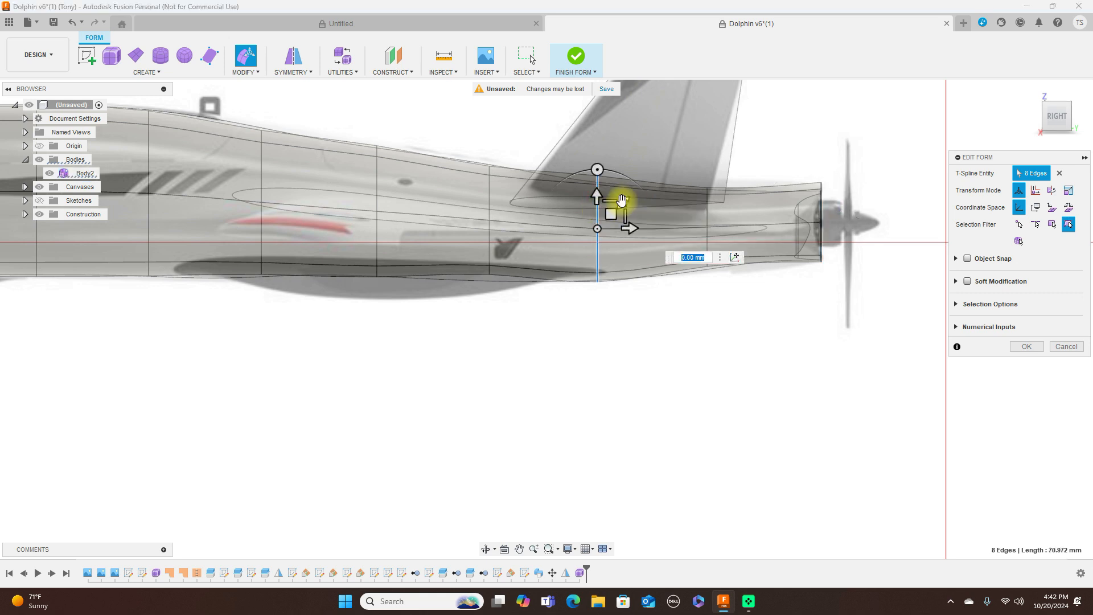
pyautogui.moveTo(622, 203); pyautogui.dragTo(624, 208)
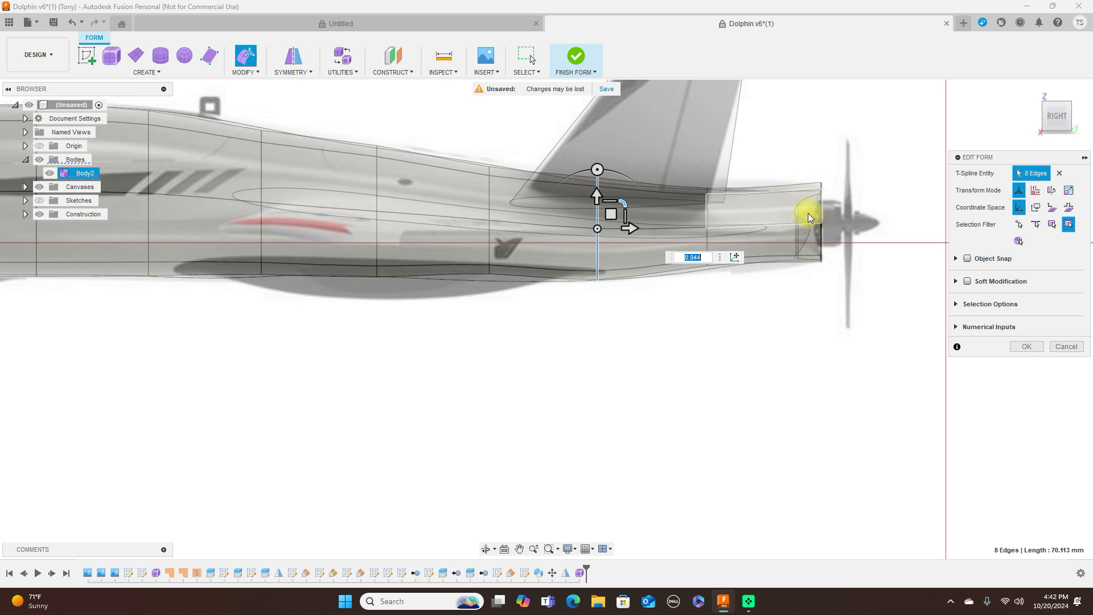
pyautogui.scroll(-5, 811, 219)
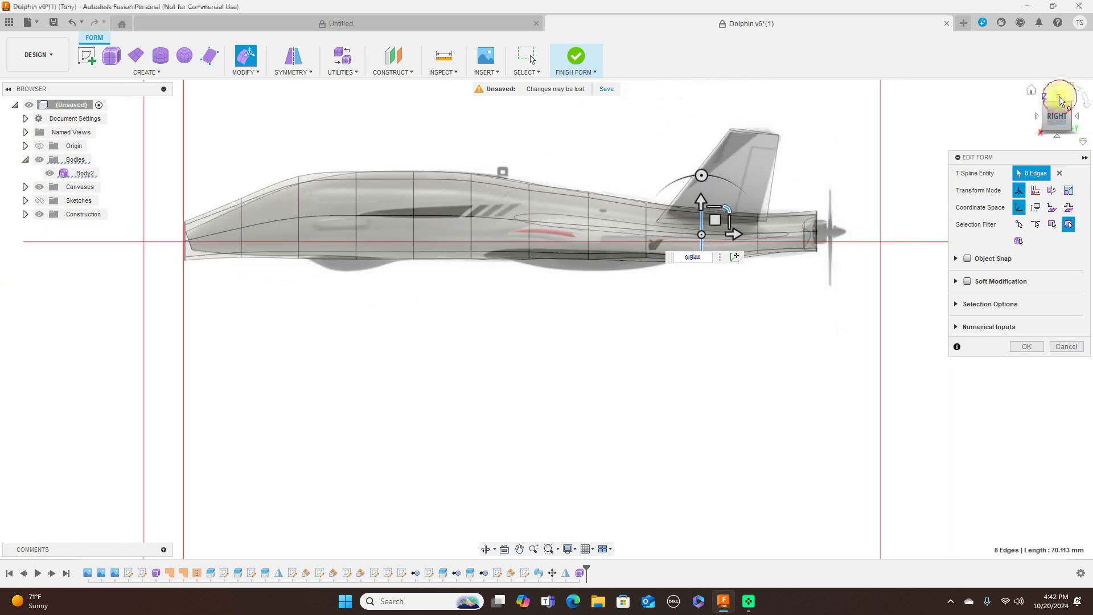
# Step: Compare the fuselage body with the reference canvases in top, front and side views
pyautogui.click(1060, 101)
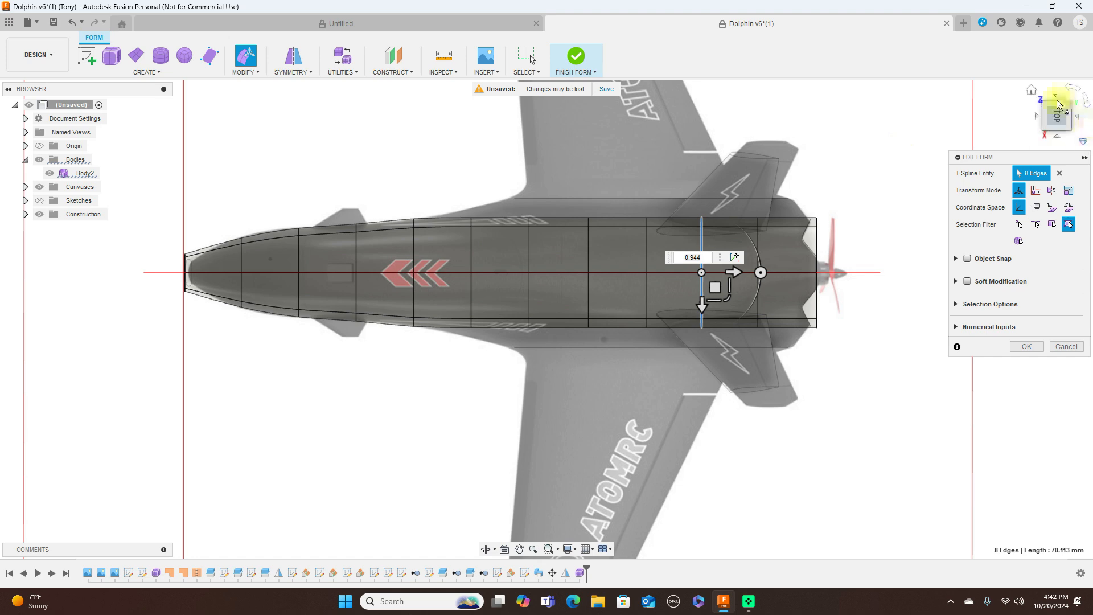
pyautogui.click(1056, 135)
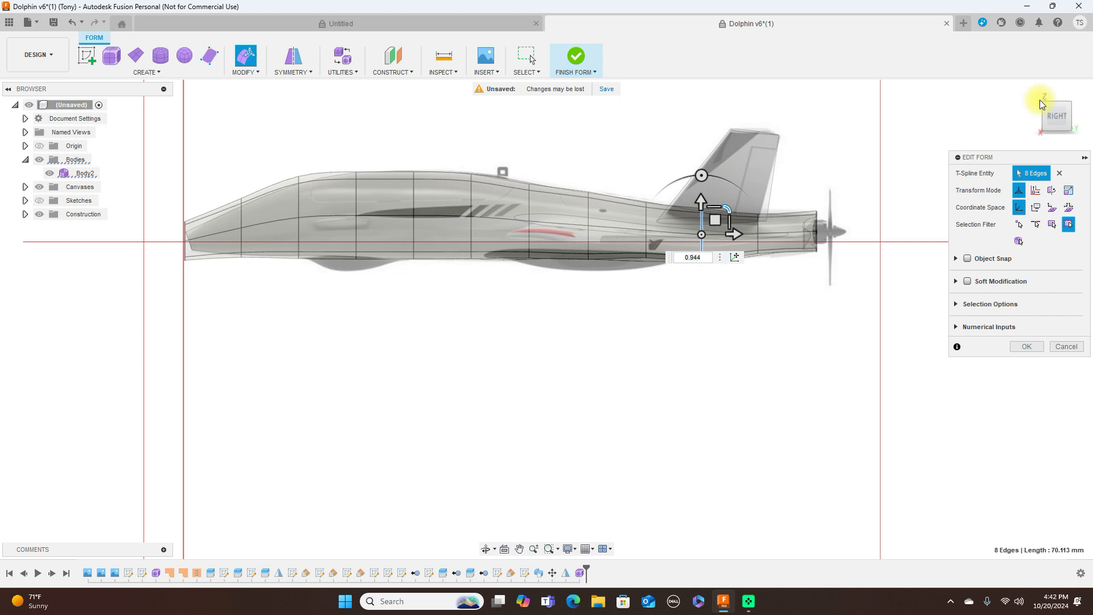
pyautogui.click(1036, 119)
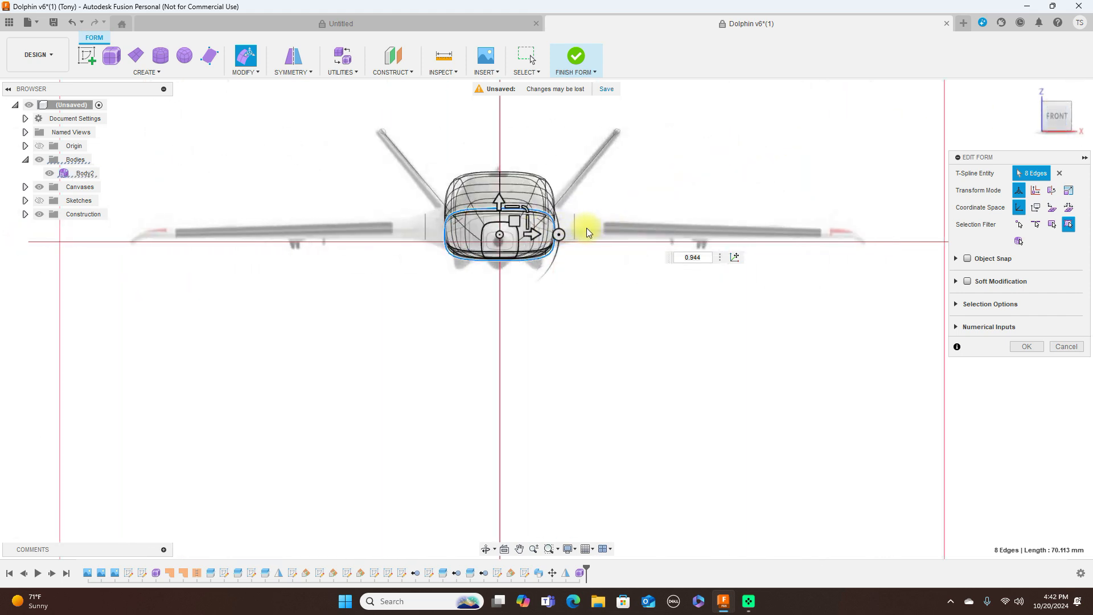
pyautogui.scroll(3, 586, 228)
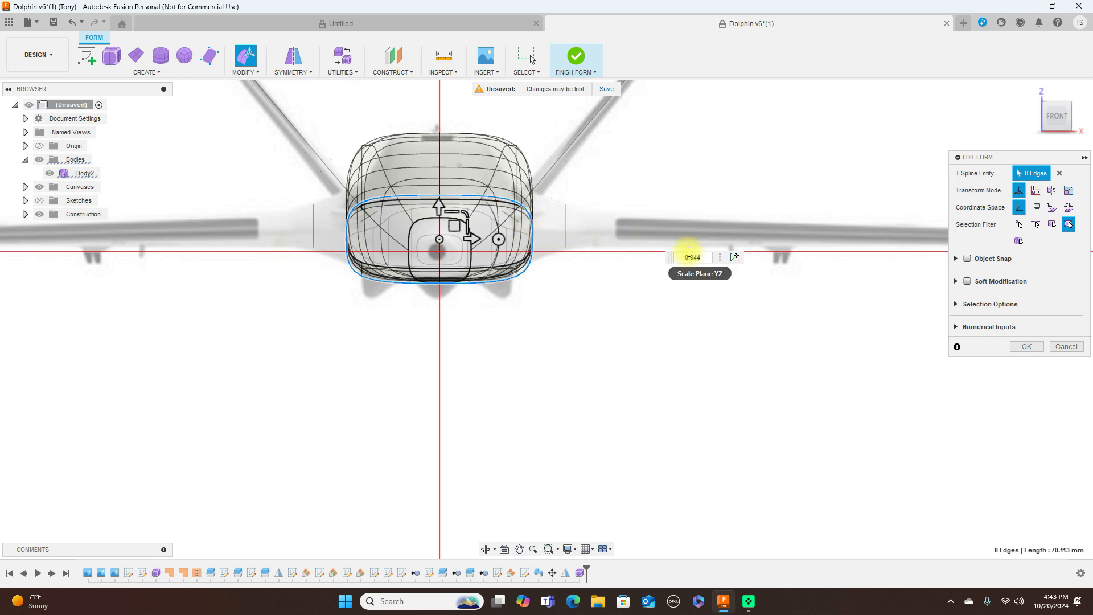
pyautogui.click(1081, 118)
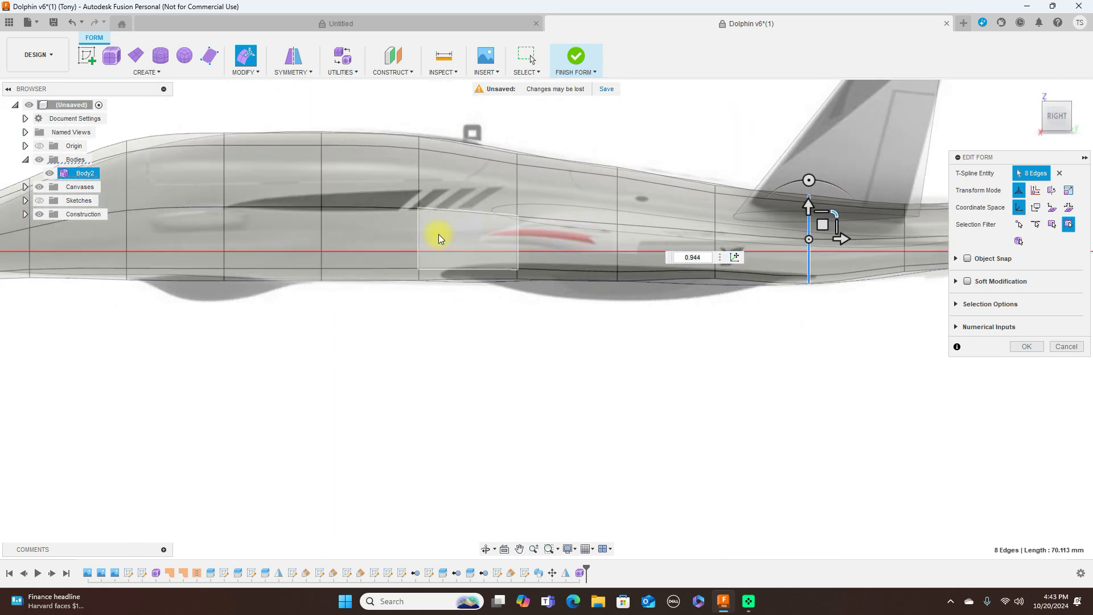
pyautogui.scroll(-3, 438, 234)
pyautogui.moveTo(439, 234); pyautogui.dragTo(510, 229, button='middle')
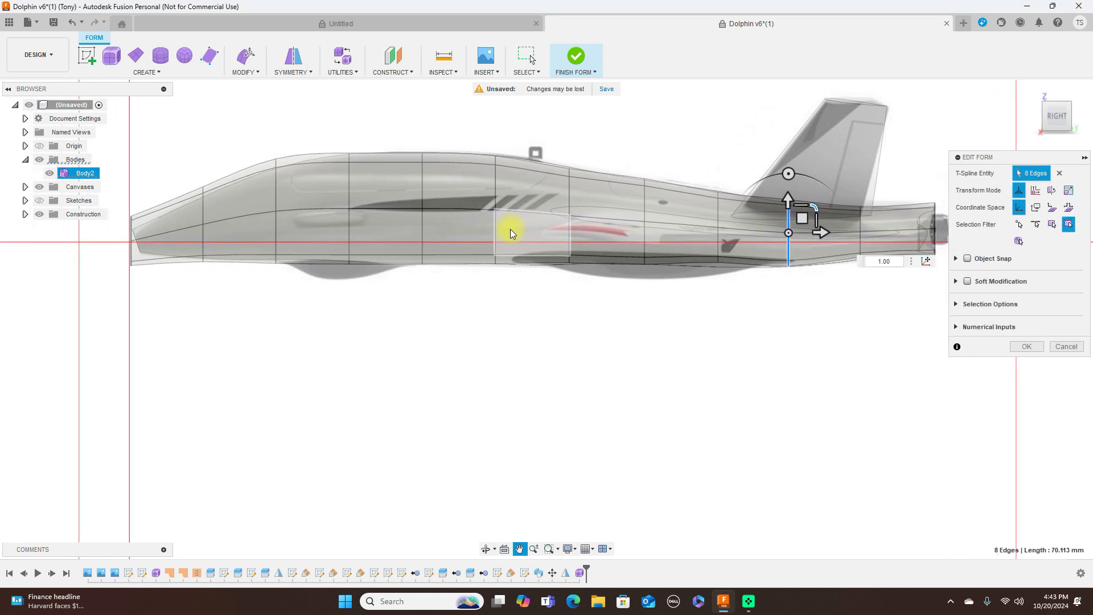
pyautogui.scroll(-1, 510, 229)
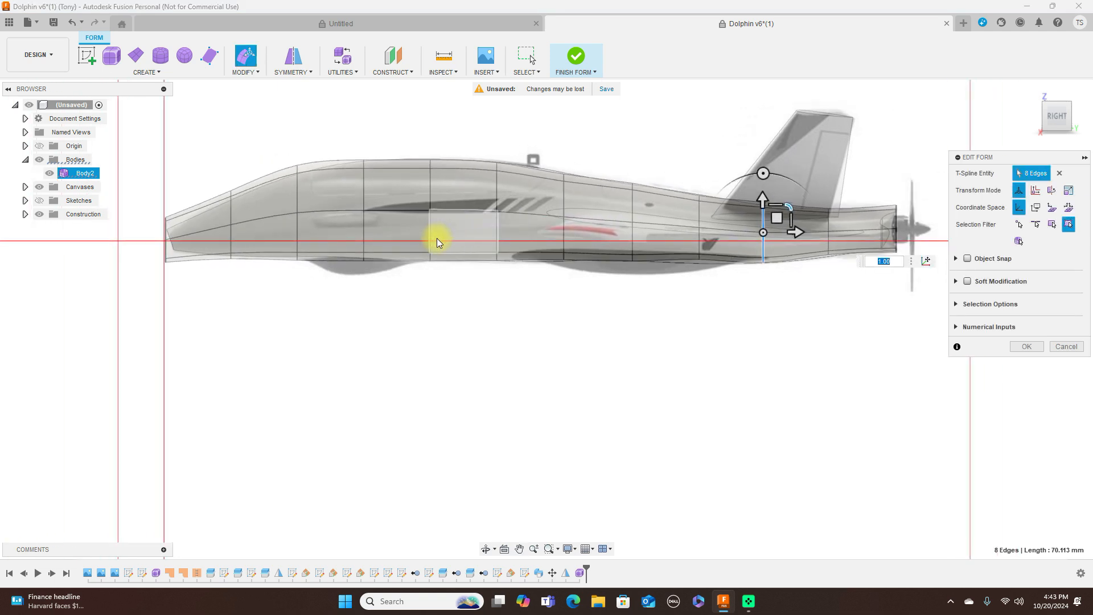
pyautogui.doubleClick(283, 219)
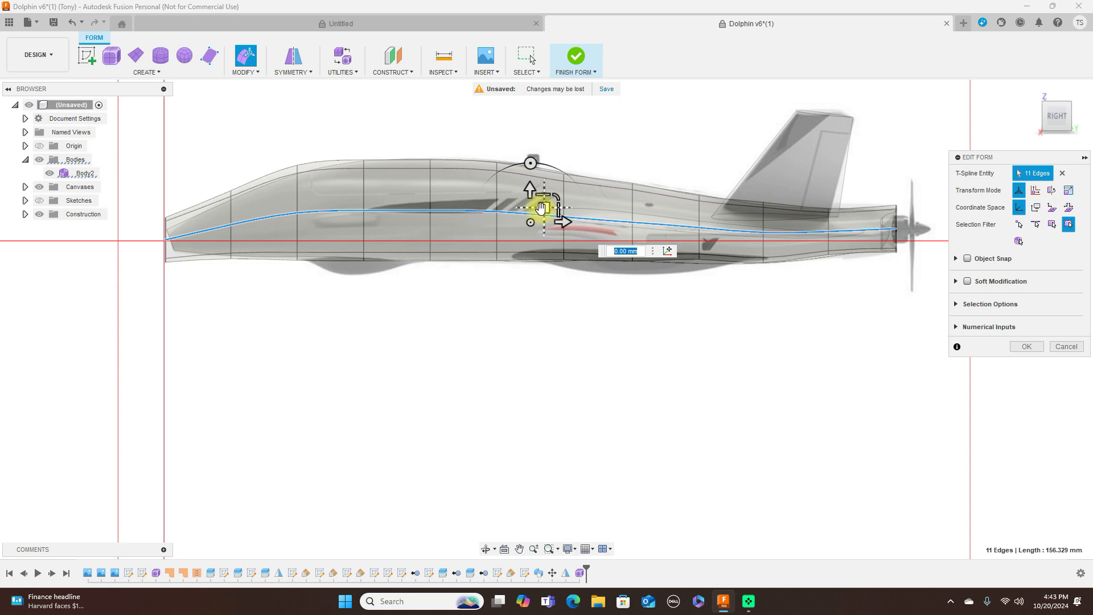
pyautogui.click(556, 330)
pyautogui.click(1054, 93)
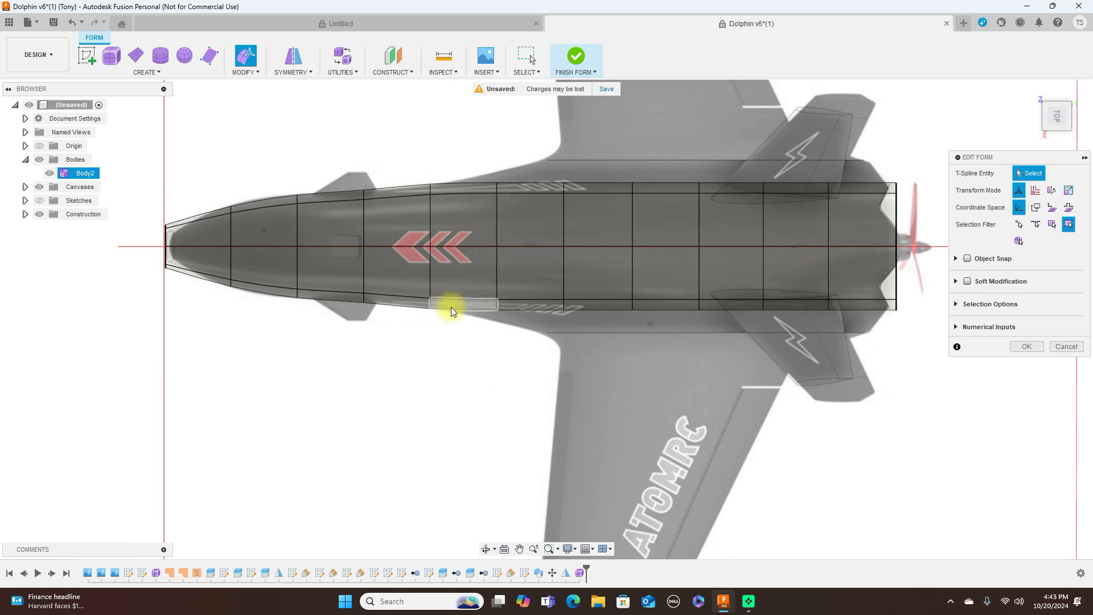
pyautogui.click(1058, 135)
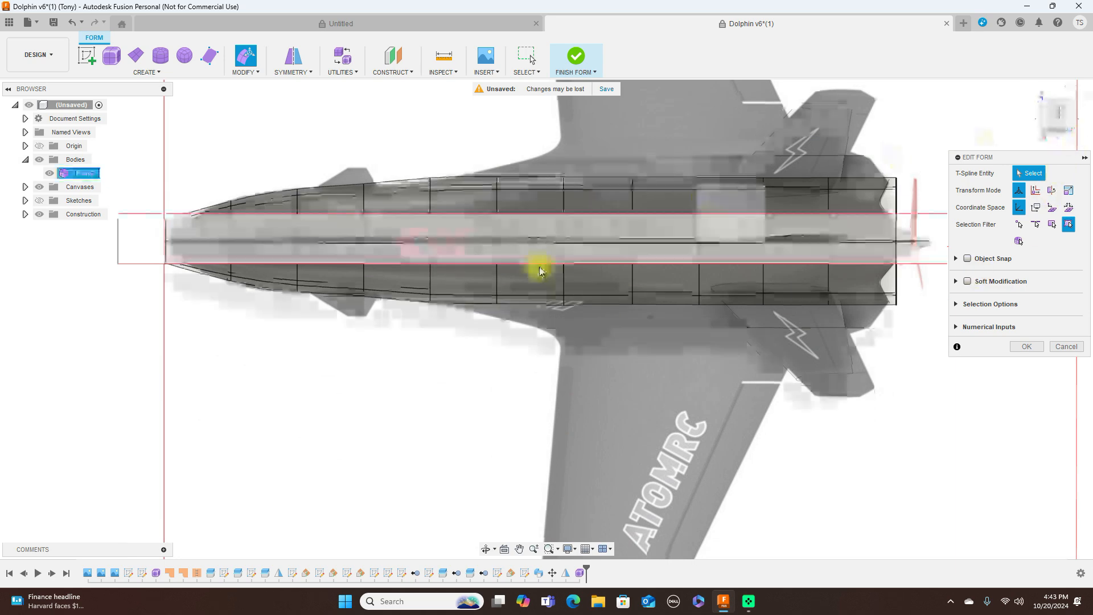
# Step: Move the seven rear edges of the fuselage's side line about 6.75 mm outward and 1.09 mm rearward in top view
pyautogui.click(468, 214)
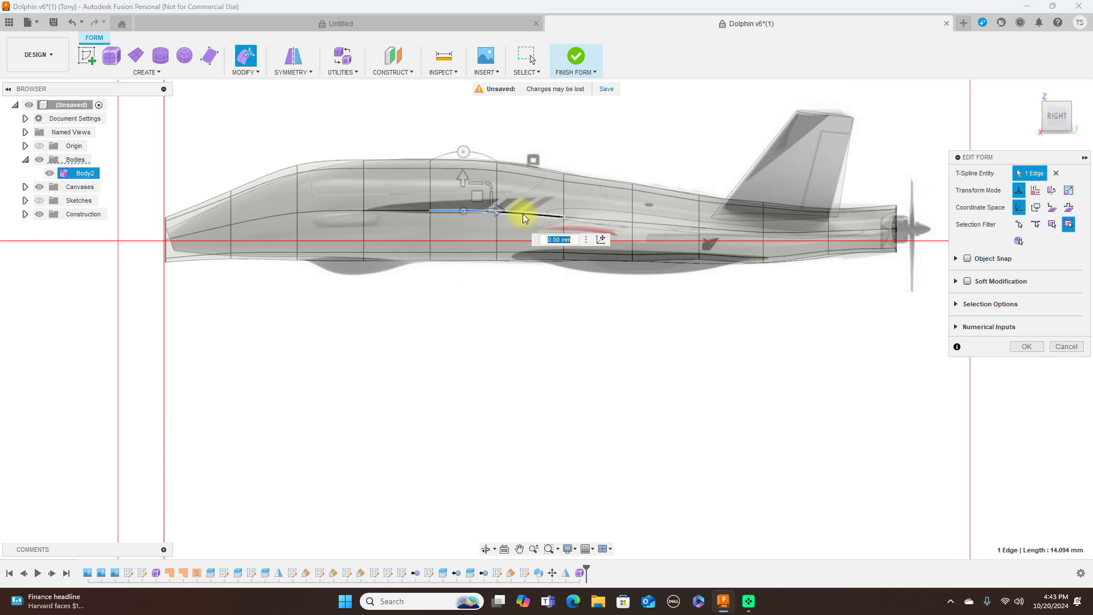
pyautogui.keyDown('shift'); pyautogui.click(571, 216); pyautogui.keyUp('shift')
pyautogui.keyDown('shift'); pyautogui.click(613, 218); pyautogui.keyUp('shift')
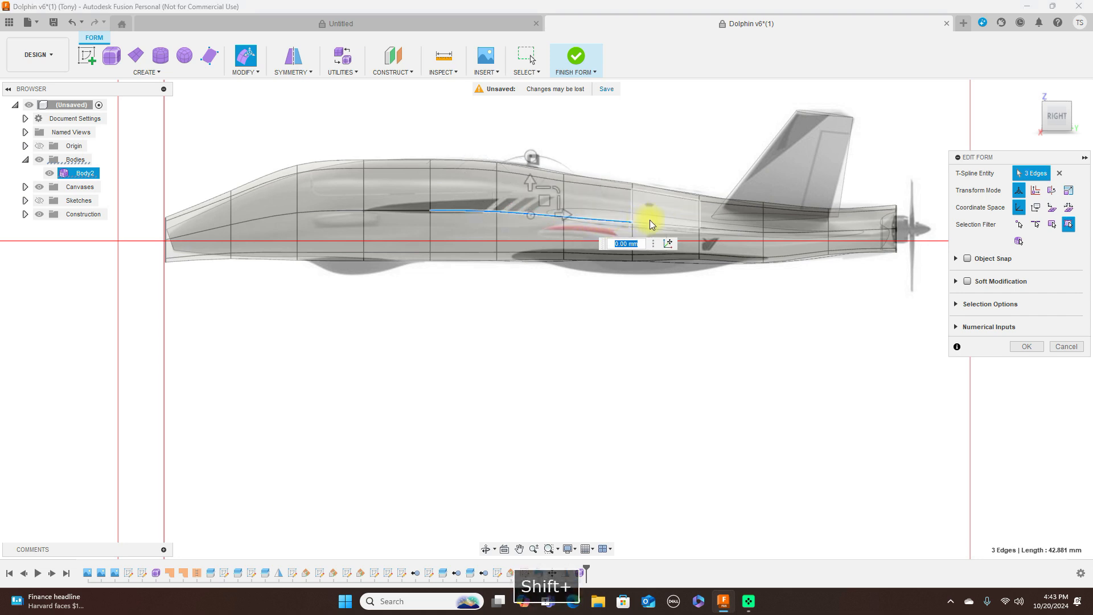
pyautogui.keyDown('shift'); pyautogui.click(652, 228); pyautogui.keyUp('shift')
pyautogui.keyDown('shift'); pyautogui.click(714, 229); pyautogui.keyUp('shift')
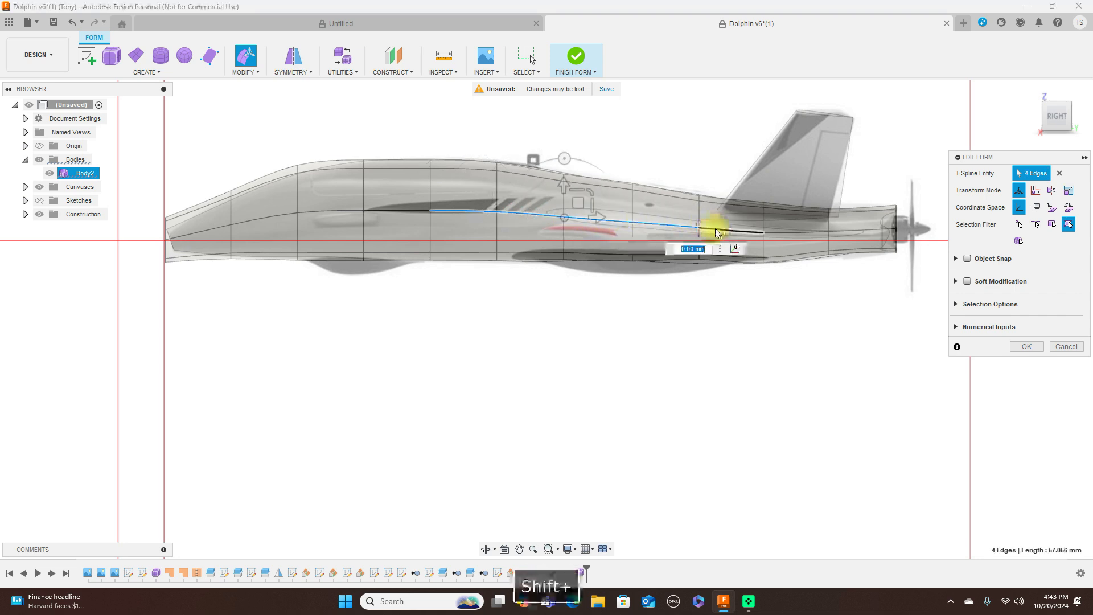
pyautogui.keyDown('shift'); pyautogui.click(773, 234); pyautogui.keyUp('shift')
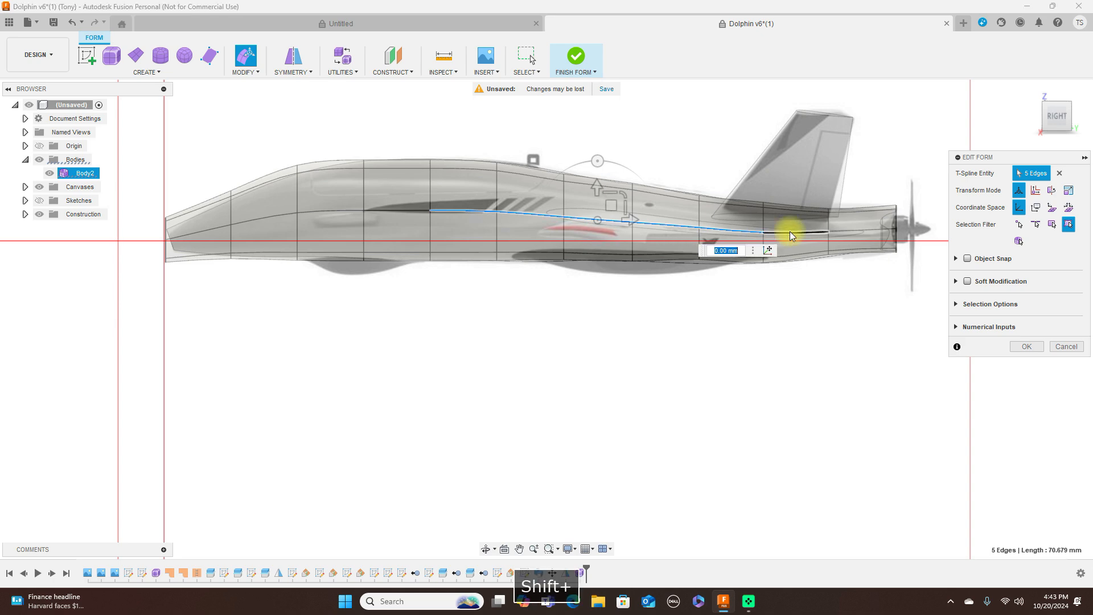
pyautogui.keyDown('shift'); pyautogui.click(835, 233); pyautogui.keyUp('shift')
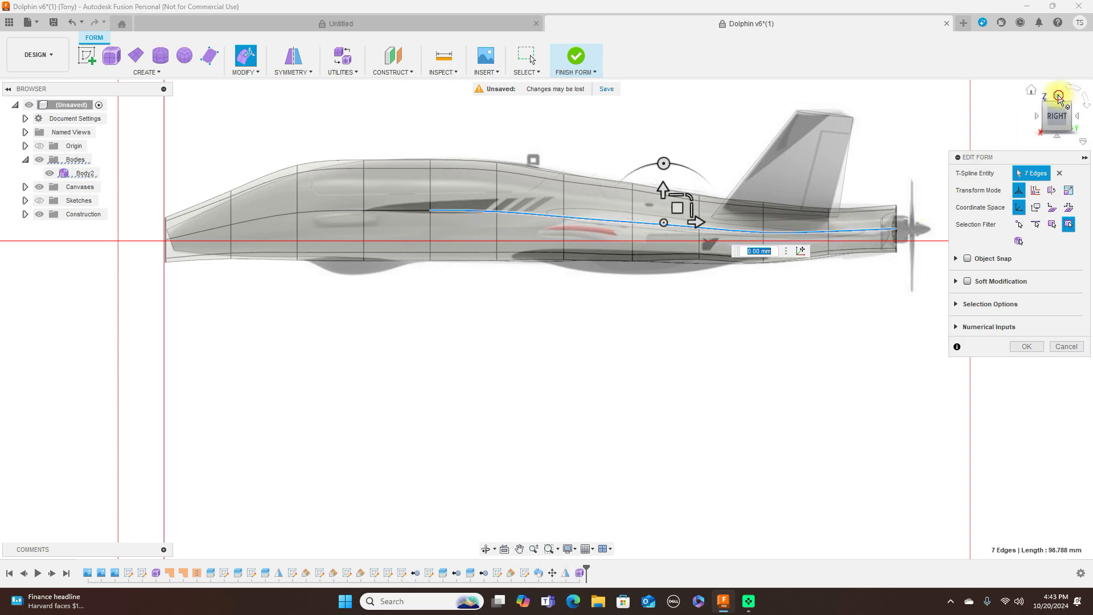
pyautogui.click(1053, 98)
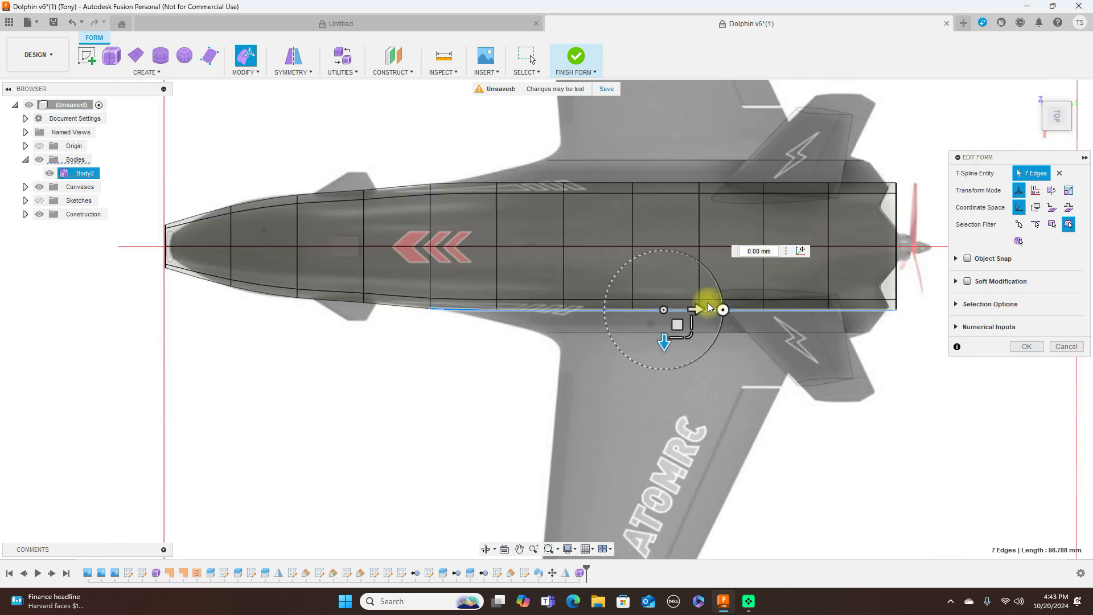
pyautogui.moveTo(678, 325); pyautogui.dragTo(682, 358)
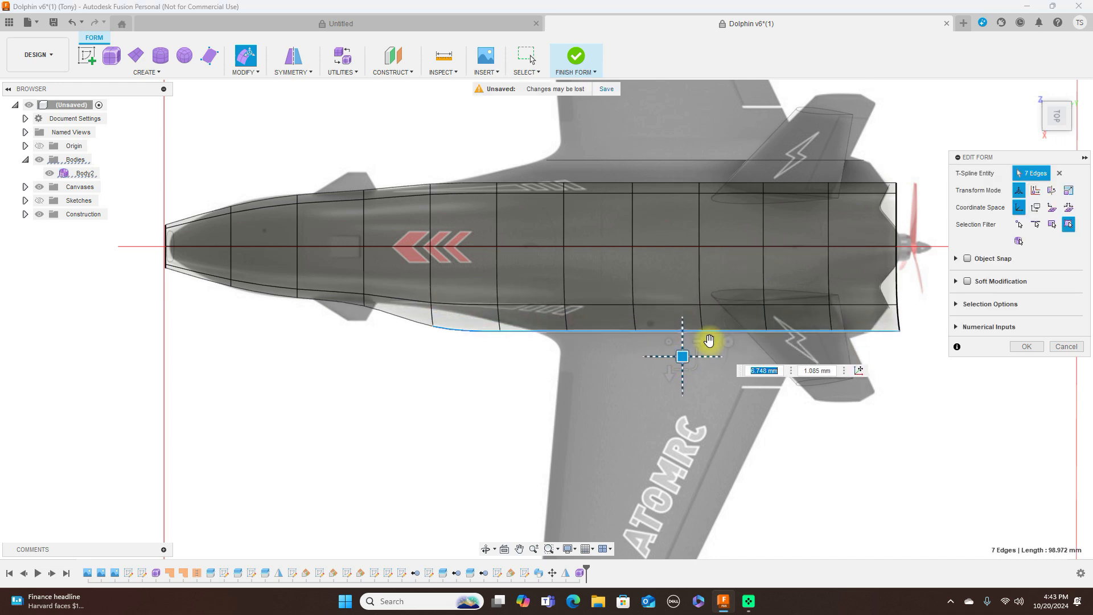
# Step: Shift the seven side edges about 0.18 mm outward and 0.35 mm down in front view to match the wing root
pyautogui.click(1054, 135)
pyautogui.click(1035, 117)
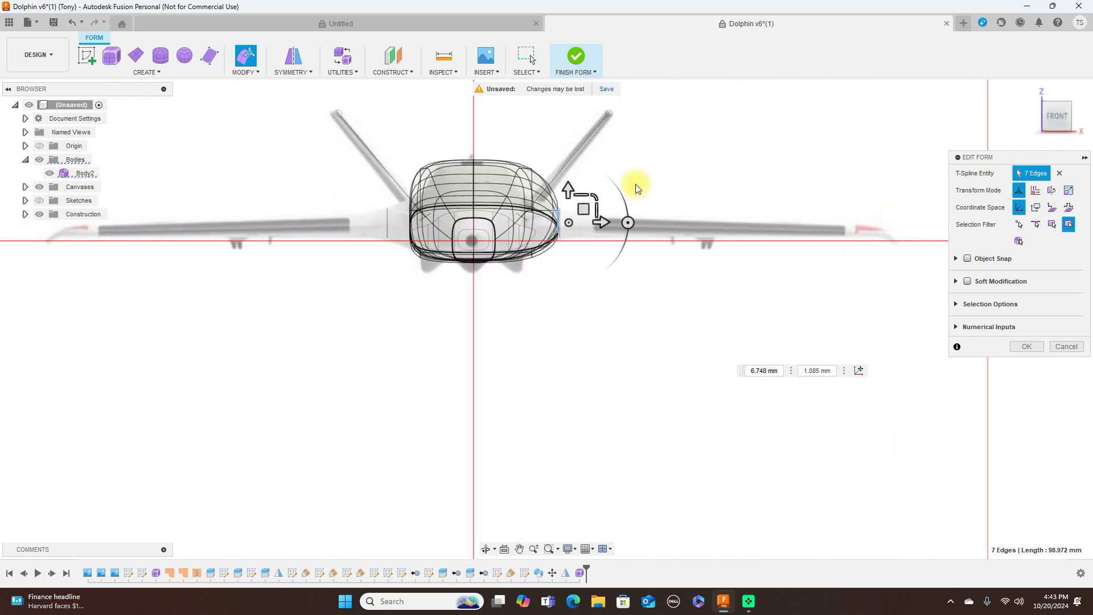
pyautogui.scroll(2, 635, 184)
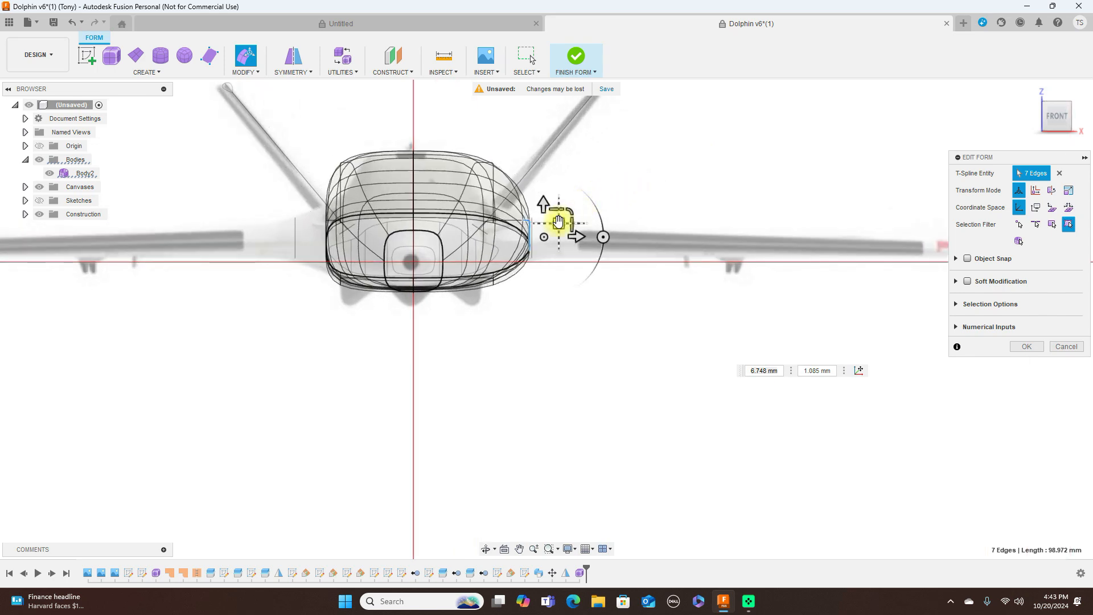
pyautogui.moveTo(558, 222); pyautogui.dragTo(559, 226)
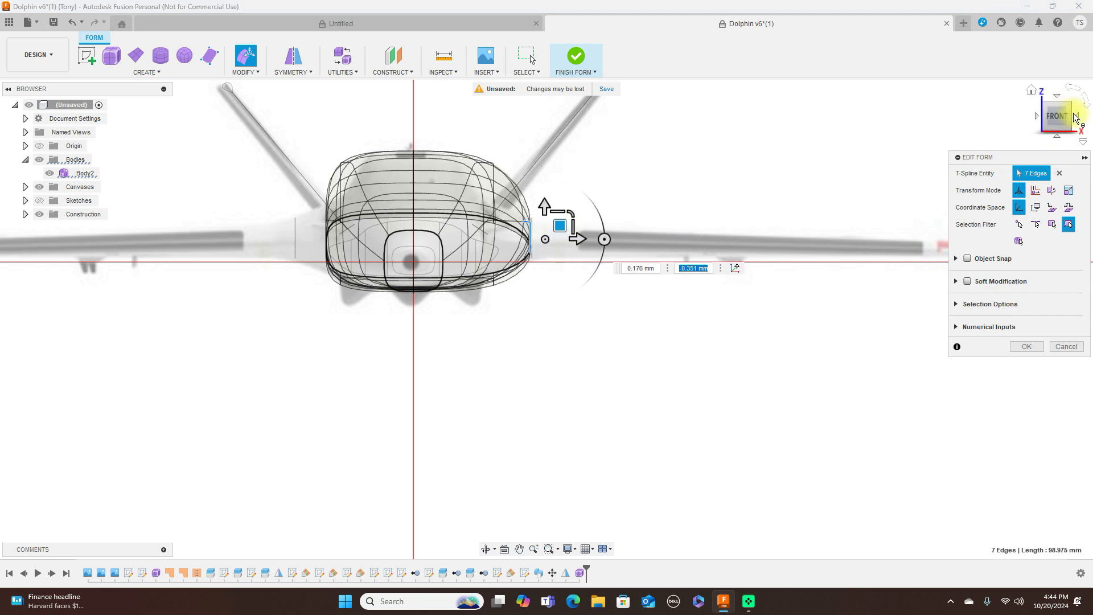
# Step: Pull the two foremost vertices of the side bulge inward in top view, the second by about 2.2 mm and 0.26 mm rearward
pyautogui.click(1079, 117)
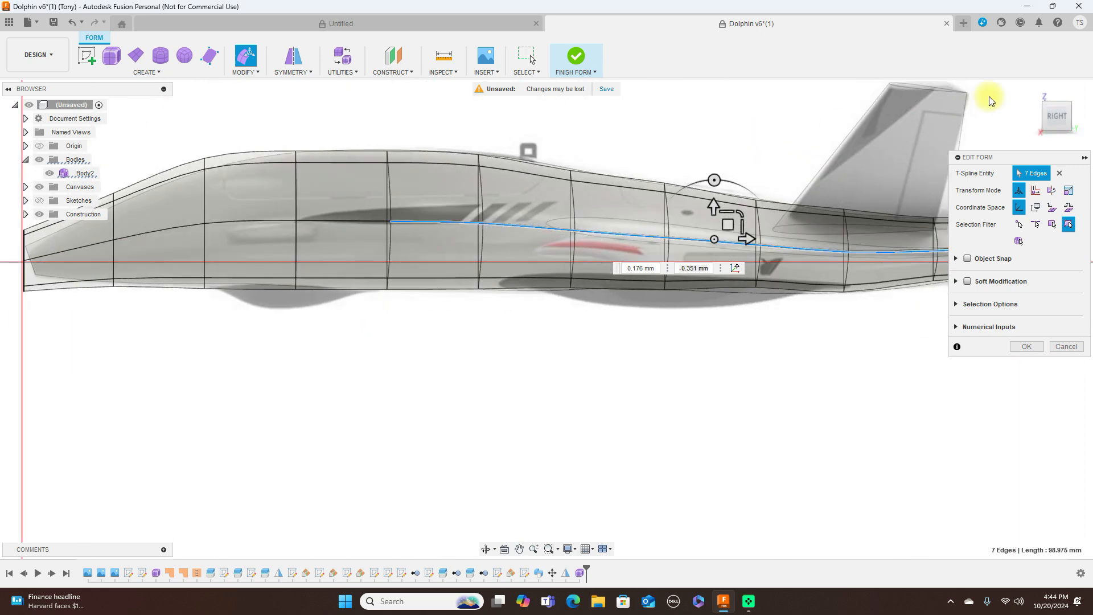
pyautogui.click(1056, 94)
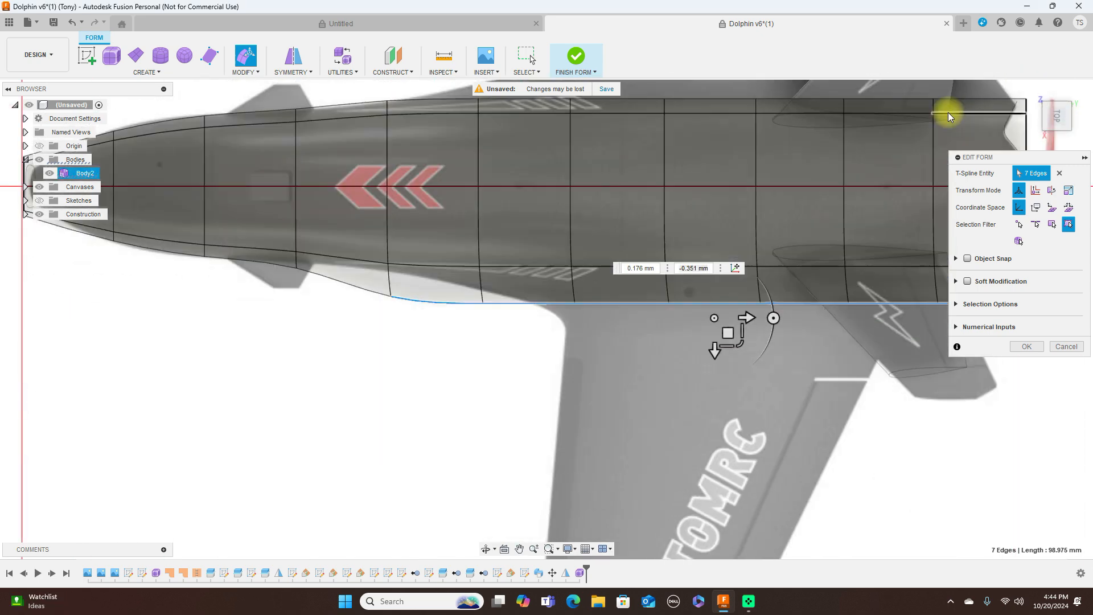
pyautogui.click(391, 296)
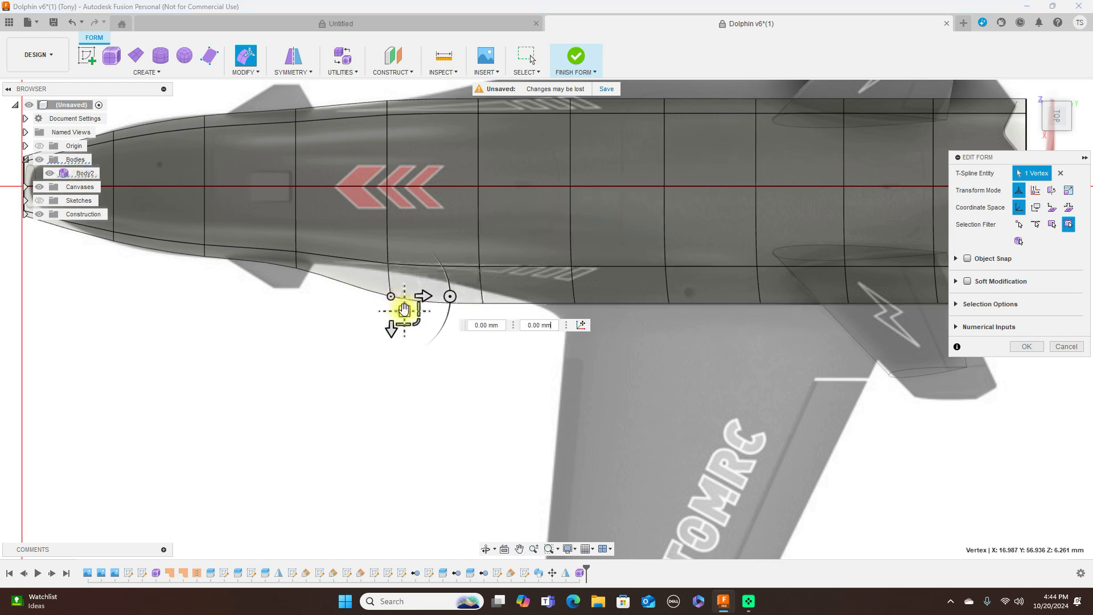
pyautogui.moveTo(405, 300); pyautogui.dragTo(405, 266)
pyautogui.moveTo(484, 293)
pyautogui.mouseDown()
pyautogui.moveTo(490, 310)
pyautogui.moveTo(496, 298)
pyautogui.mouseUp()
pyautogui.scroll(-5, 804, 375)
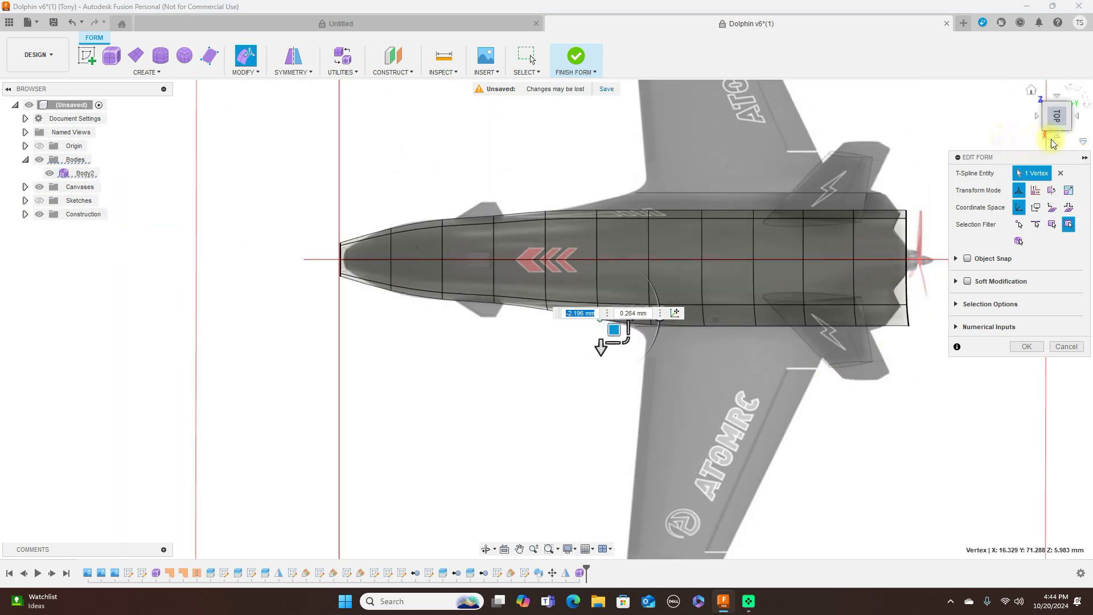
# Step: Compare the widened fuselage side with the reference canvases in side and front views
pyautogui.click(1060, 135)
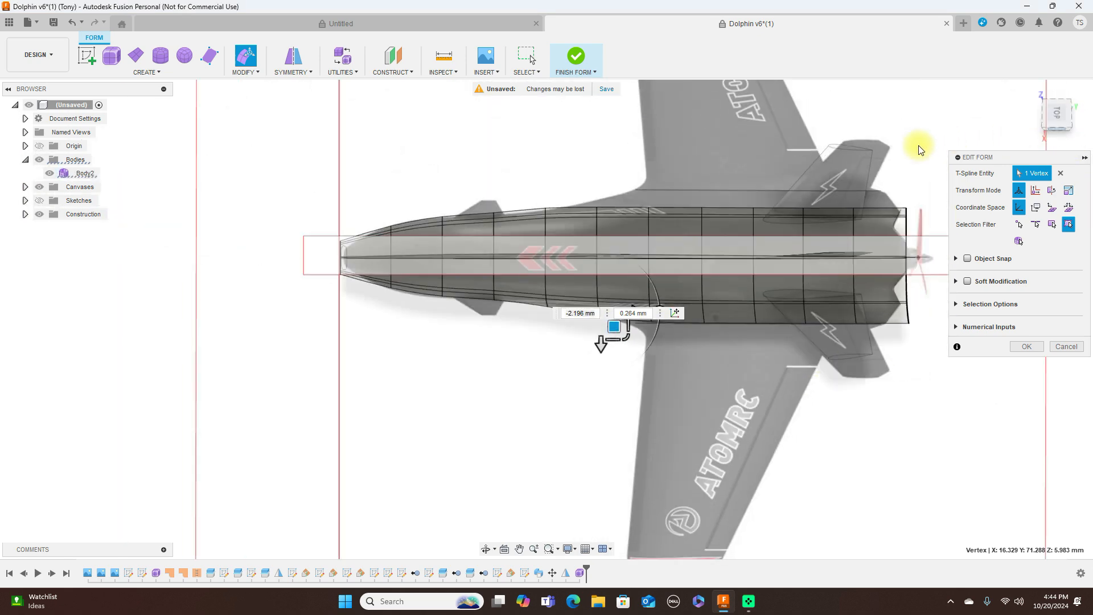
pyautogui.scroll(4, 649, 229)
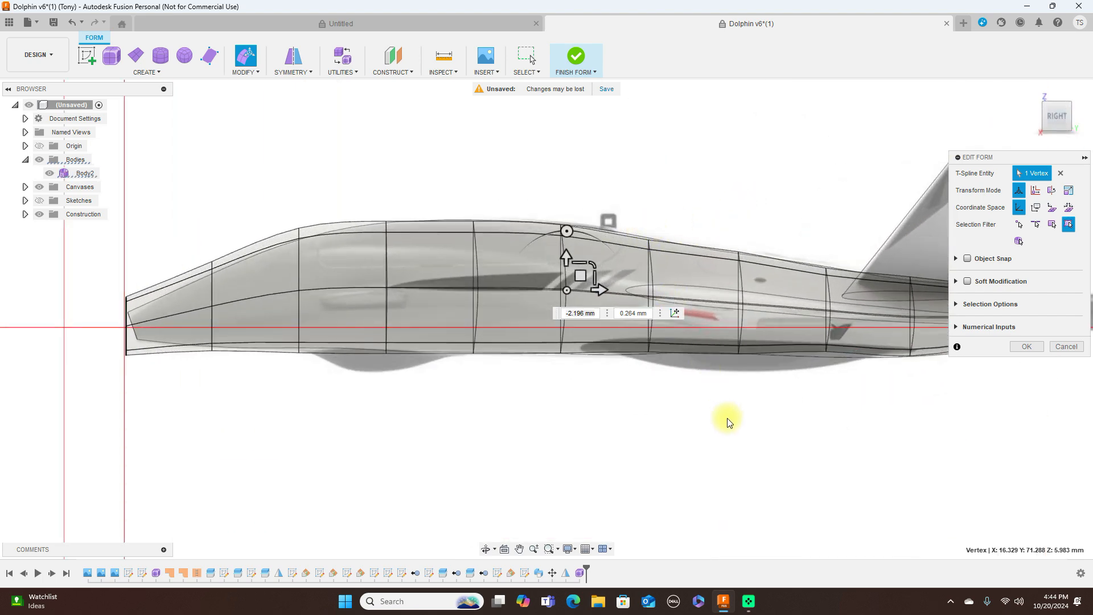
pyautogui.scroll(-4, 734, 421)
pyautogui.click(1036, 120)
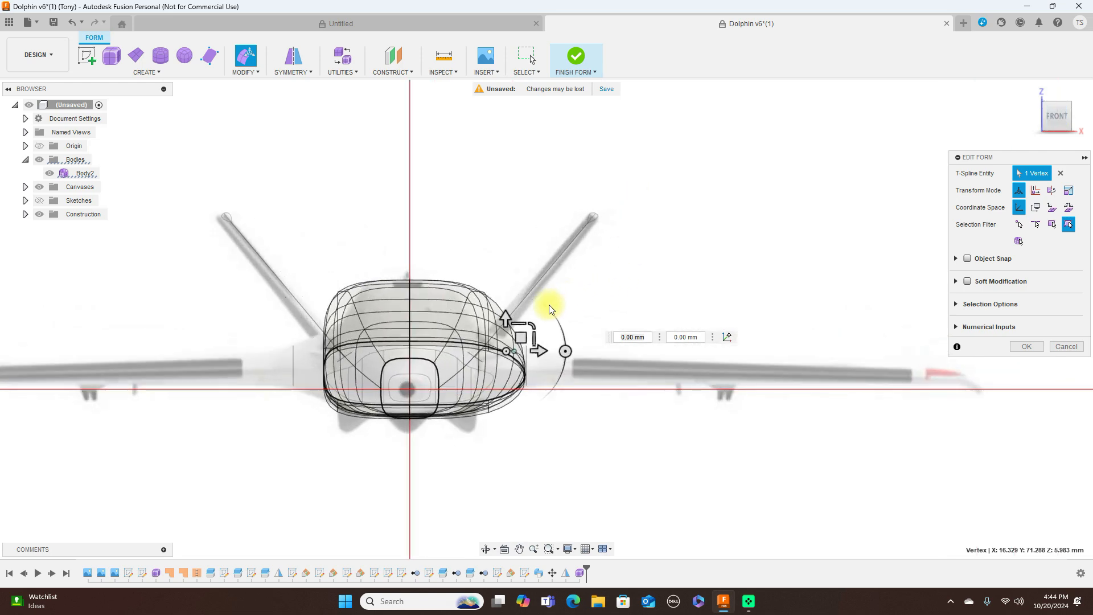
pyautogui.scroll(3, 538, 317)
pyautogui.moveTo(581, 278); pyautogui.dragTo(662, 190, button='middle')
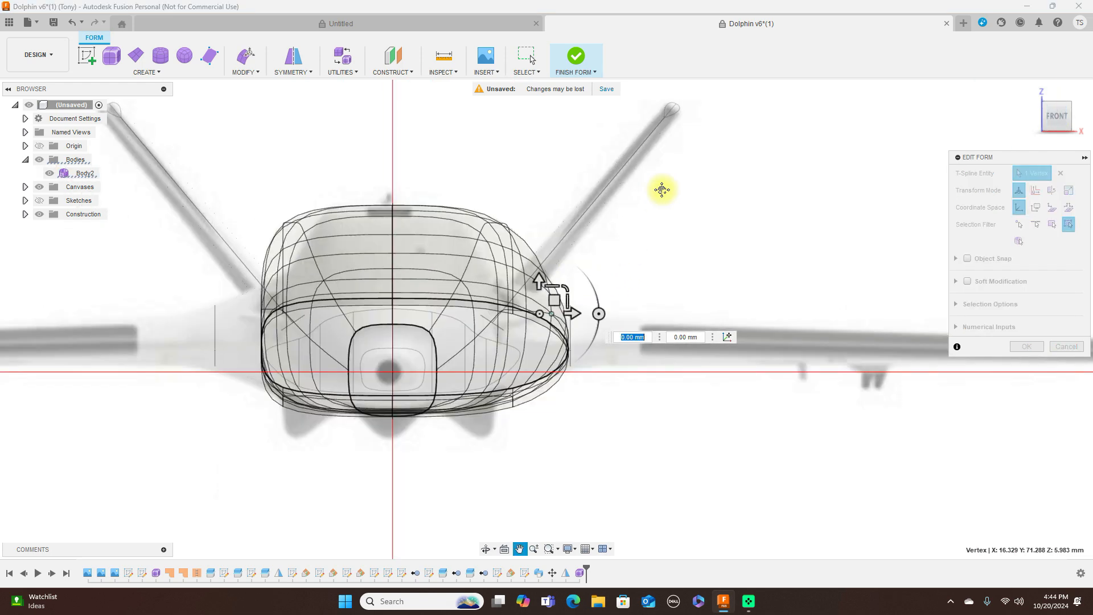
pyautogui.scroll(3, 616, 232)
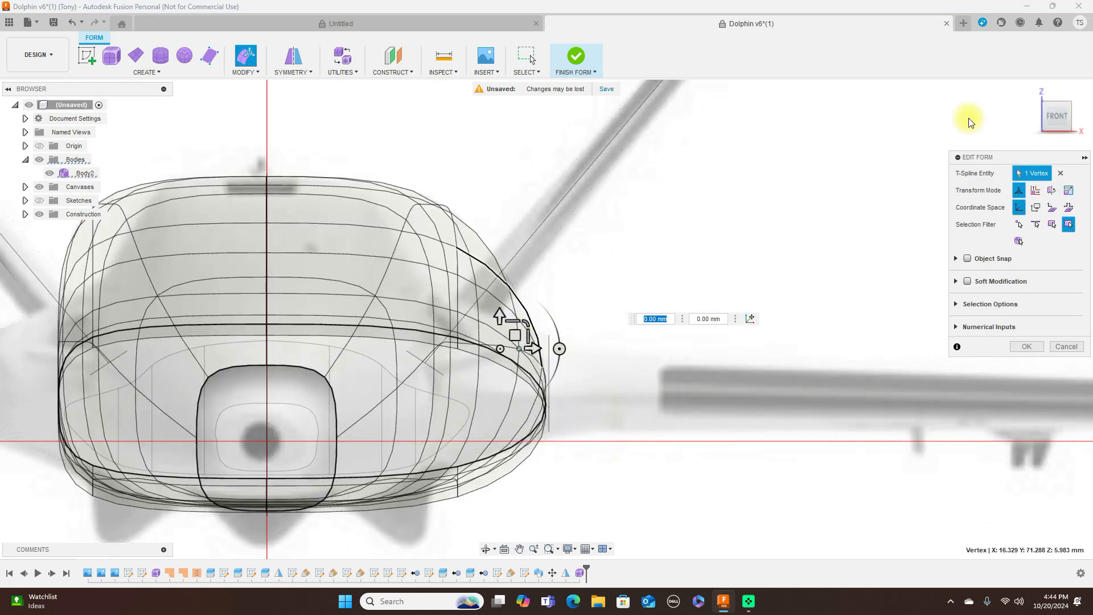
pyautogui.click(1076, 118)
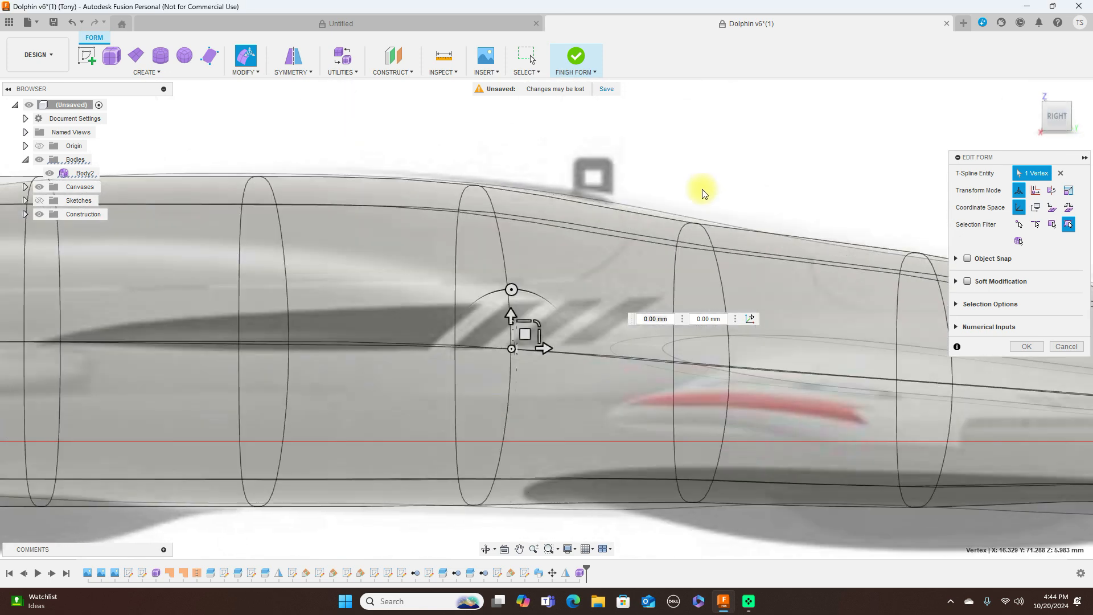
pyautogui.scroll(-2, 713, 187)
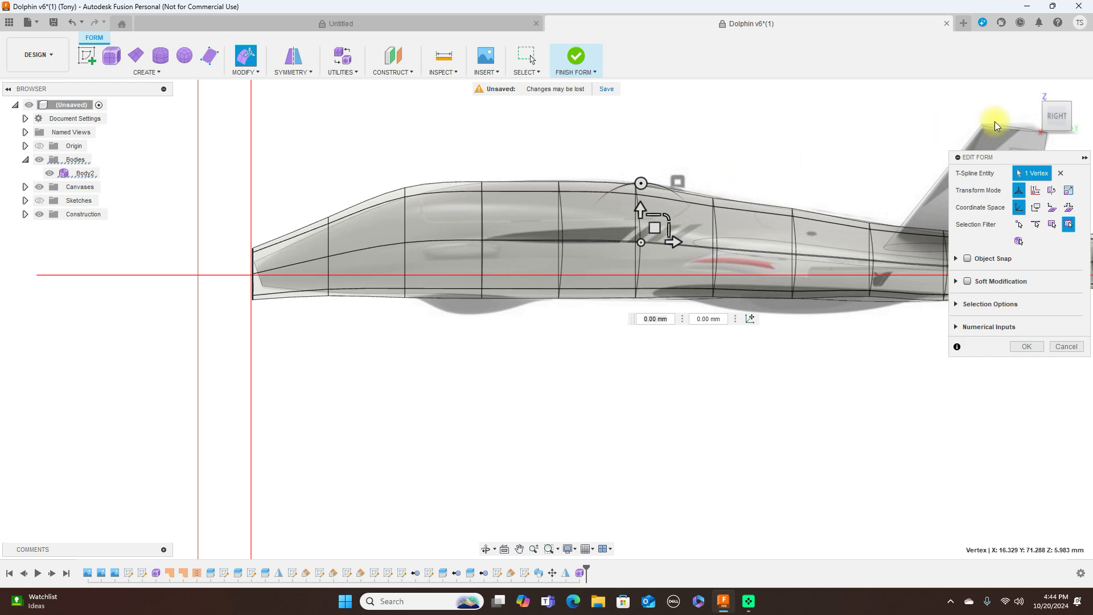
pyautogui.click(1035, 117)
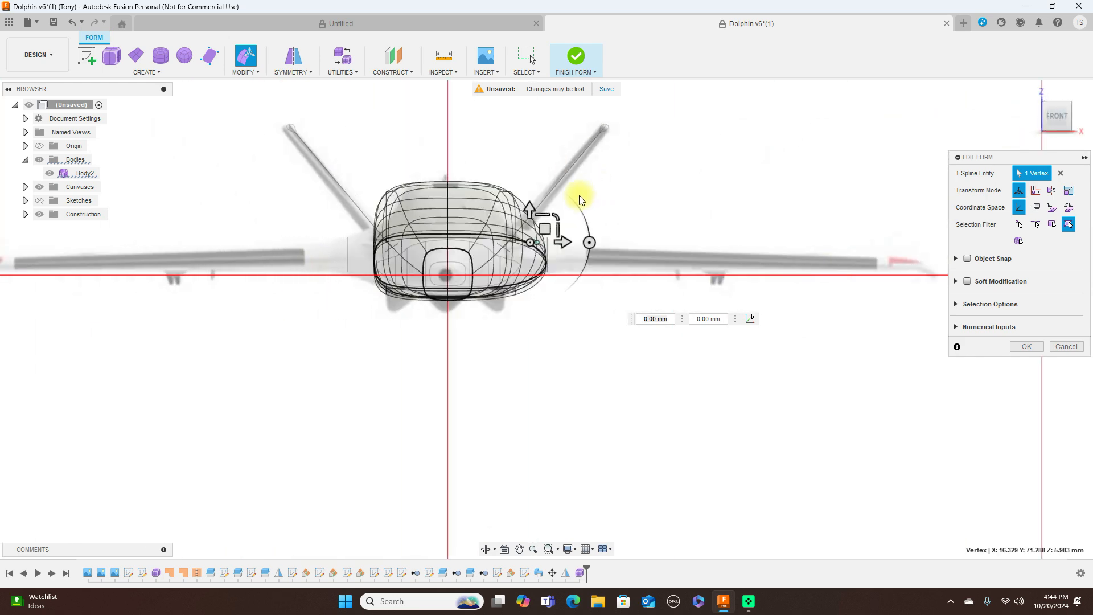
pyautogui.scroll(2, 567, 213)
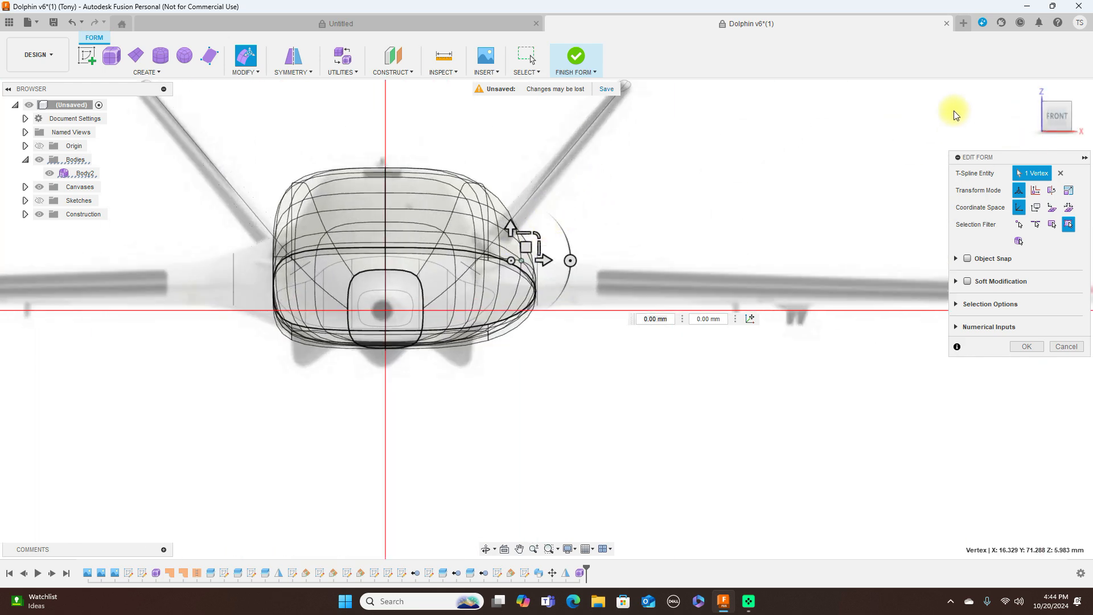
pyautogui.click(1080, 120)
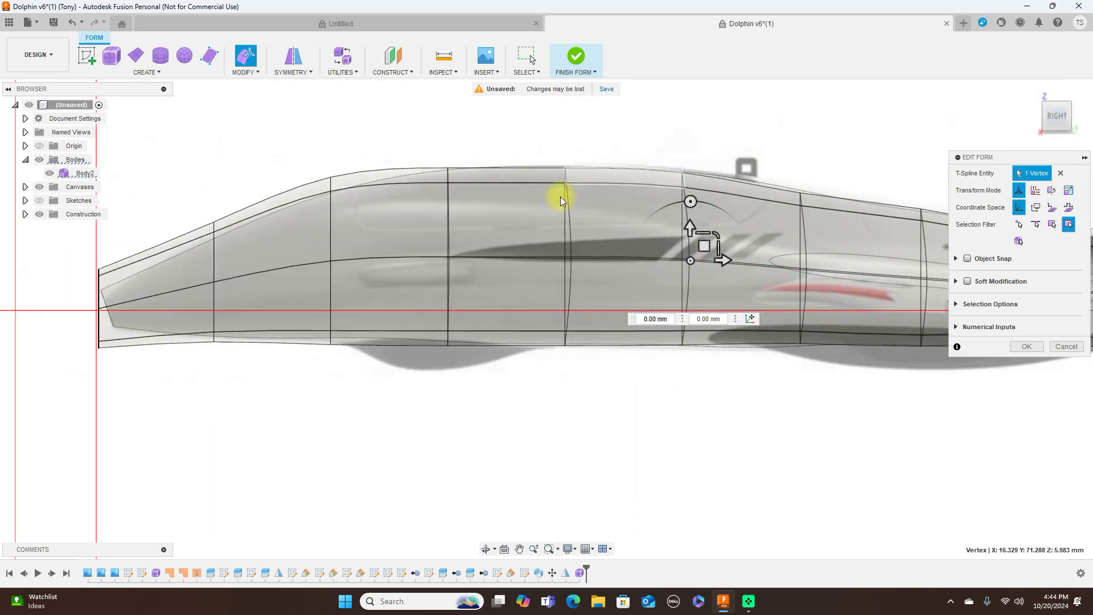
# Step: Try inserting an edge loop above the fuselage's full-length side edge loop at insert location 0.435
pyautogui.scroll(-2, 595, 344)
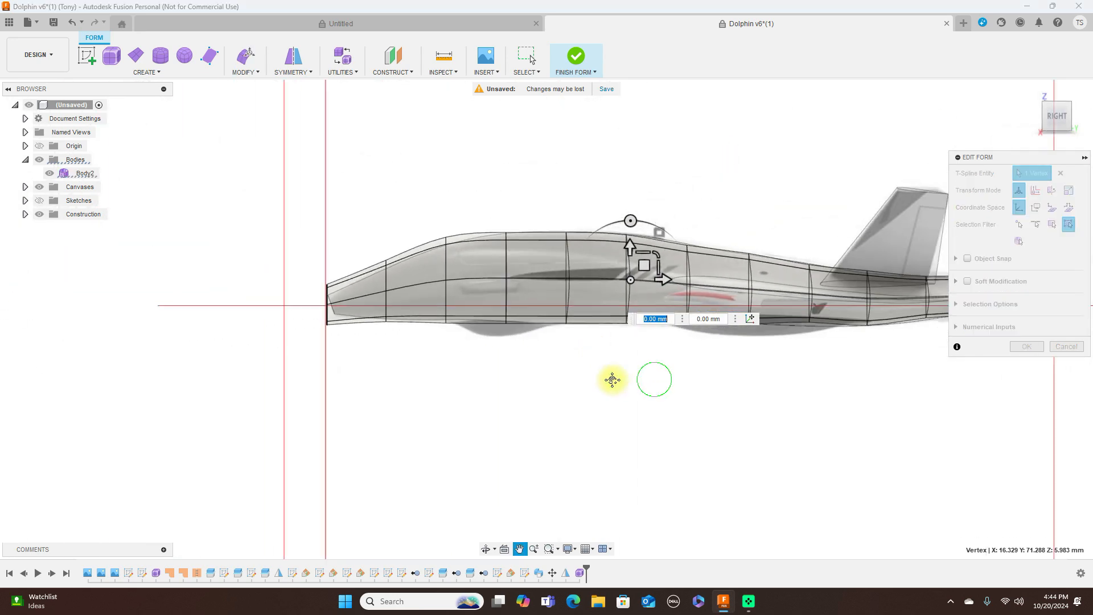
pyautogui.moveTo(612, 378); pyautogui.dragTo(567, 326, button='middle')
pyautogui.doubleClick(541, 282)
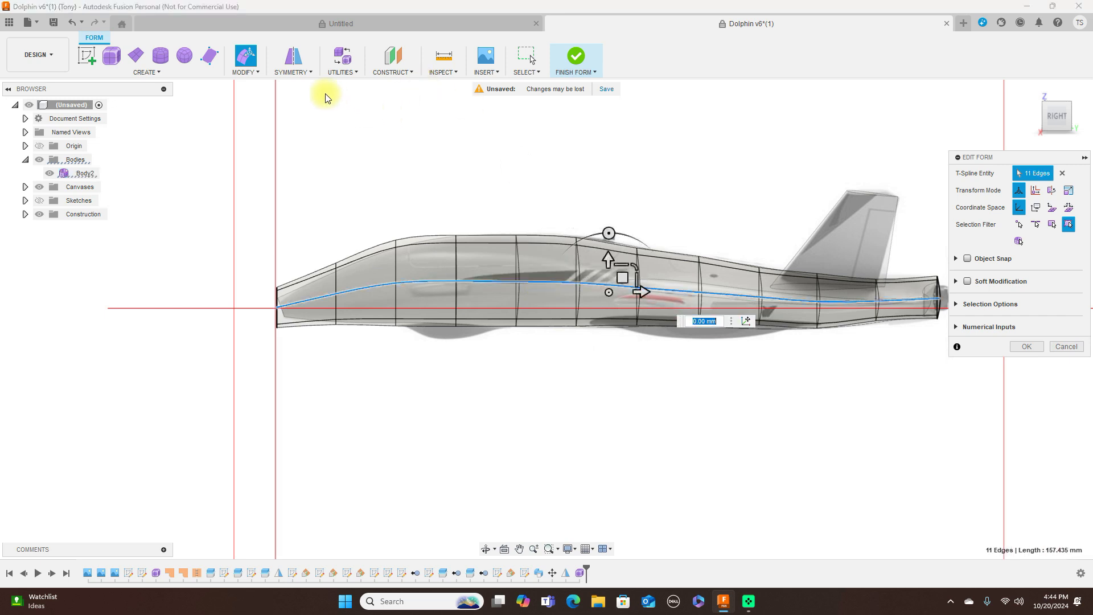
pyautogui.click(259, 70)
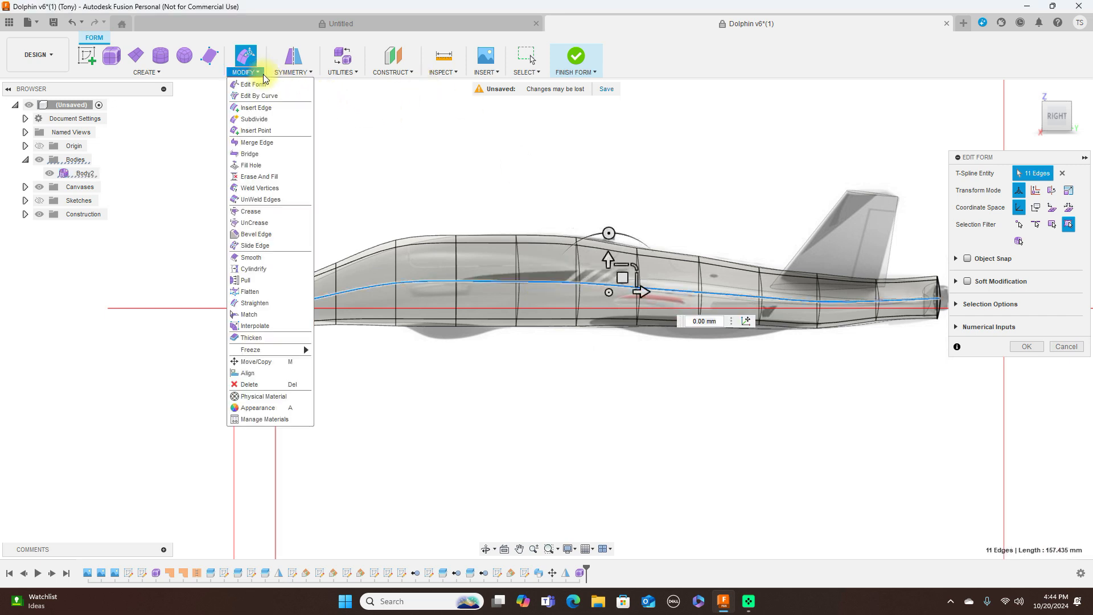
pyautogui.click(256, 108)
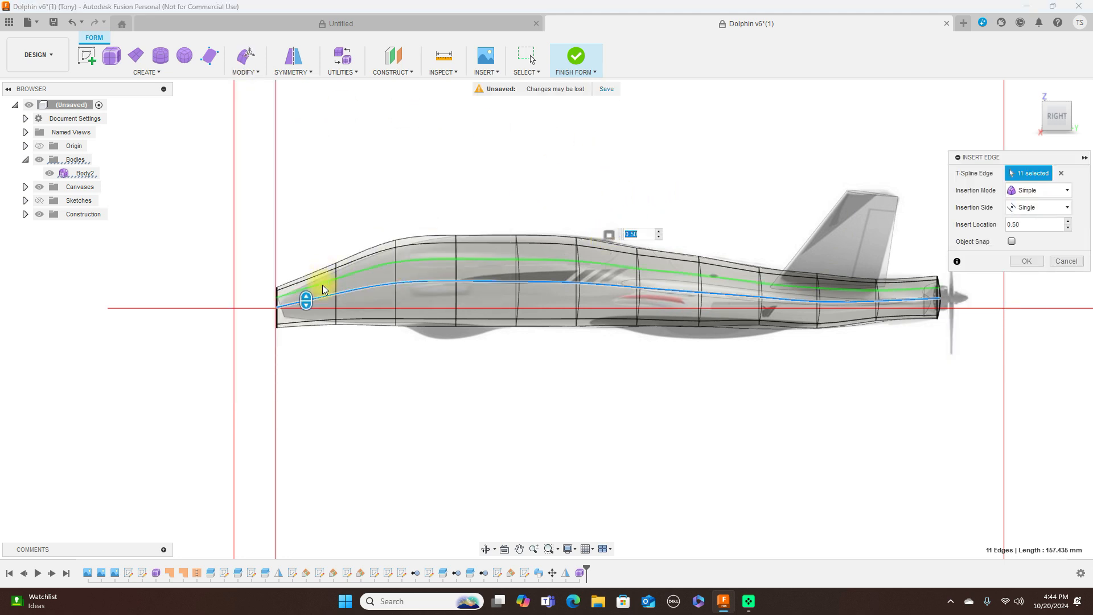
pyautogui.moveTo(307, 301); pyautogui.dragTo(309, 304)
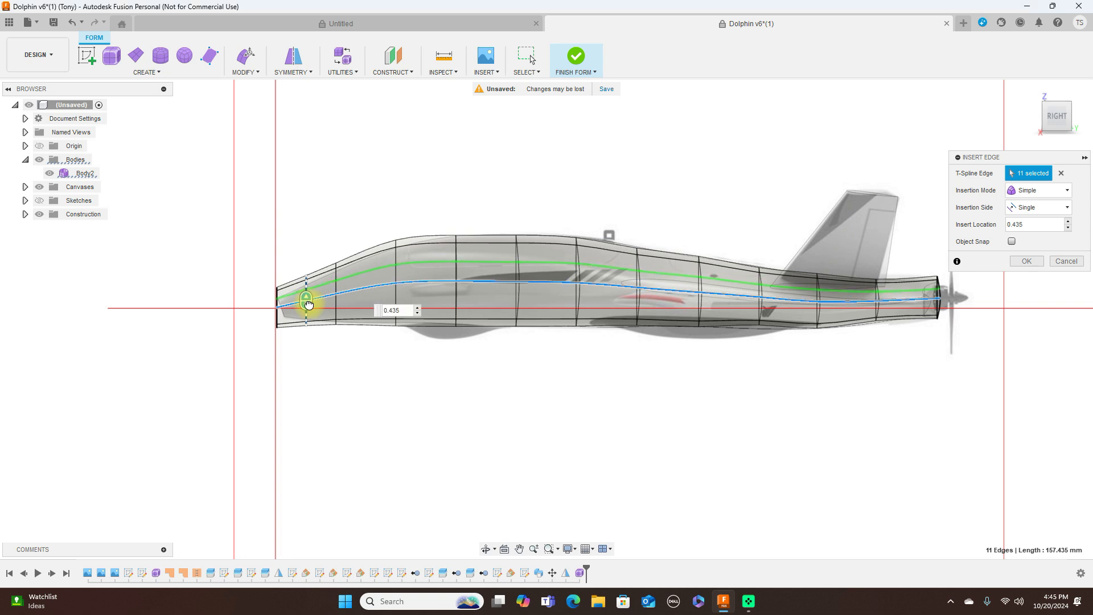
pyautogui.click(1019, 261)
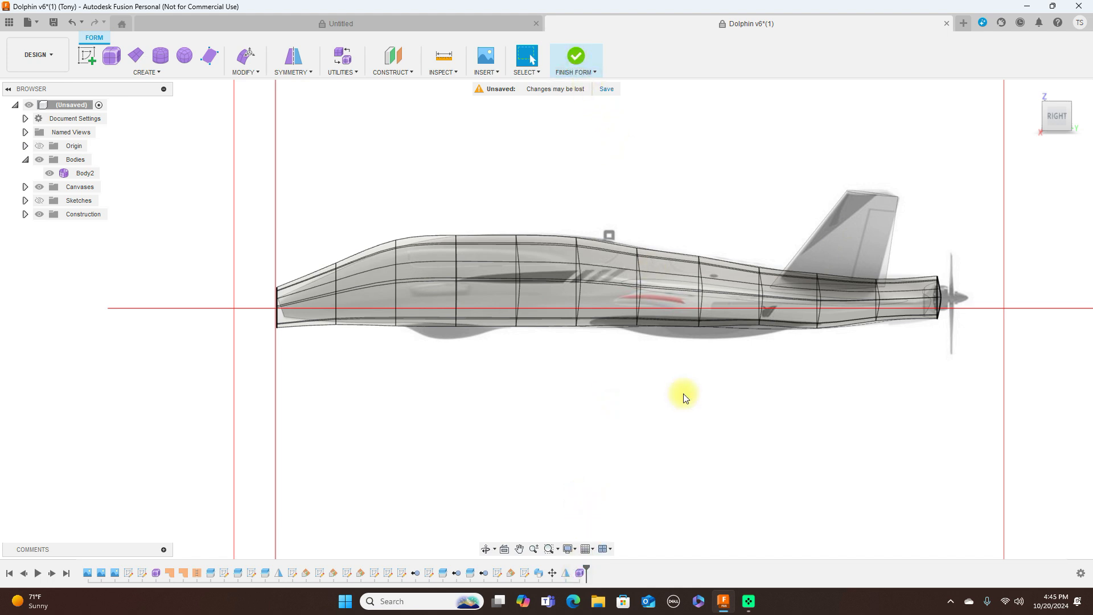
pyautogui.click(74, 25)
# Step: Insert an edge loop above the fuselage's full-length side edge loop using Exact mode at insert location 0.50
pyautogui.click(639, 288)
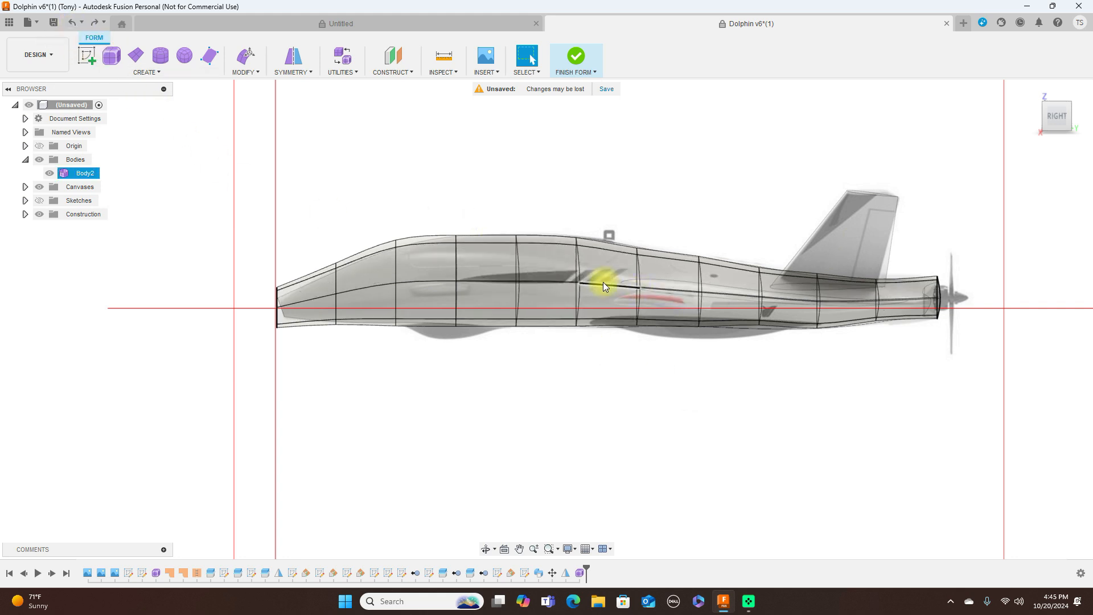
pyautogui.scroll(3, 606, 282)
pyautogui.scroll(-1, 606, 282)
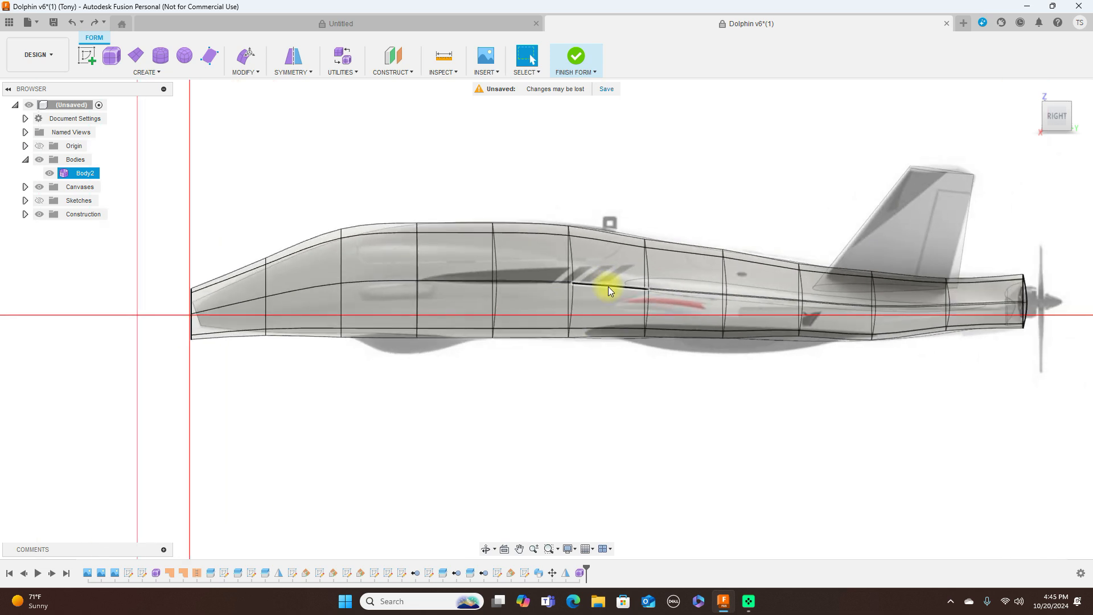
pyautogui.scroll(3, 608, 286)
pyautogui.doubleClick(608, 285)
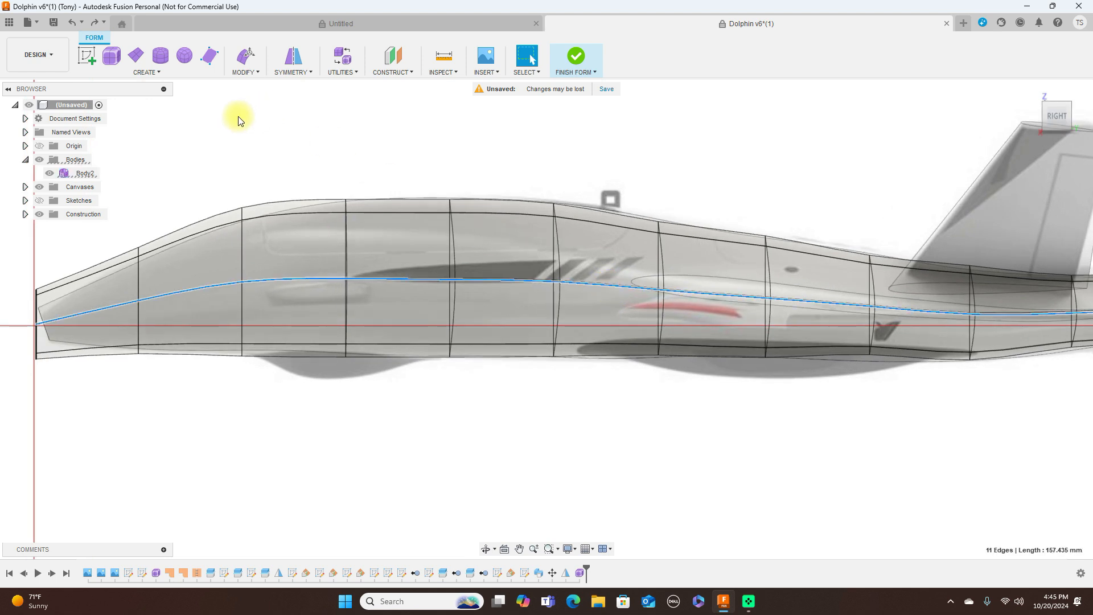
pyautogui.click(252, 71)
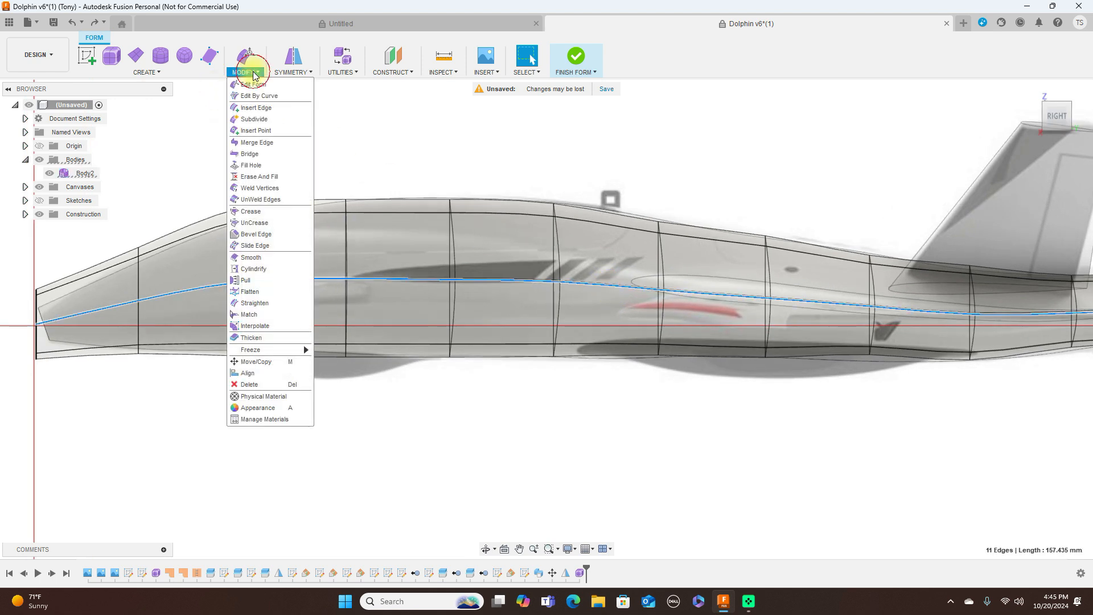
pyautogui.click(256, 108)
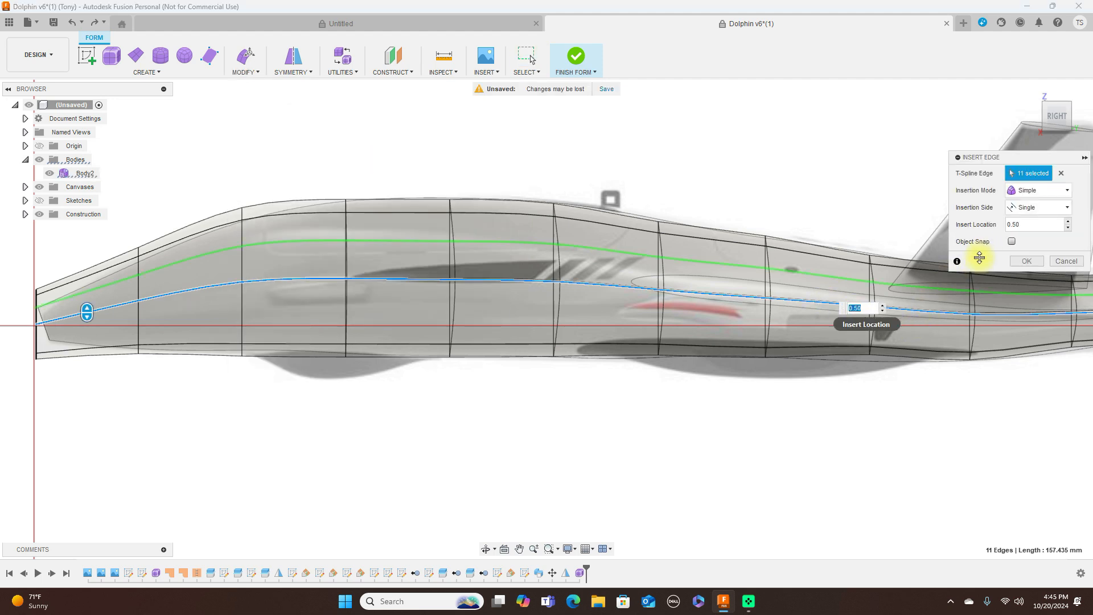
pyautogui.click(1066, 192)
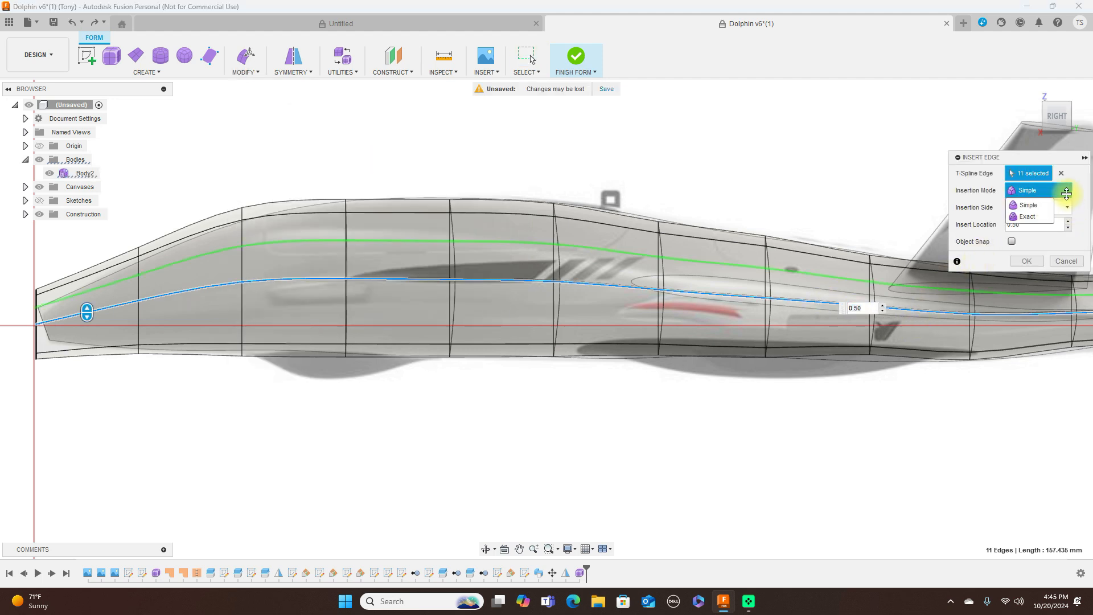
pyautogui.click(1031, 216)
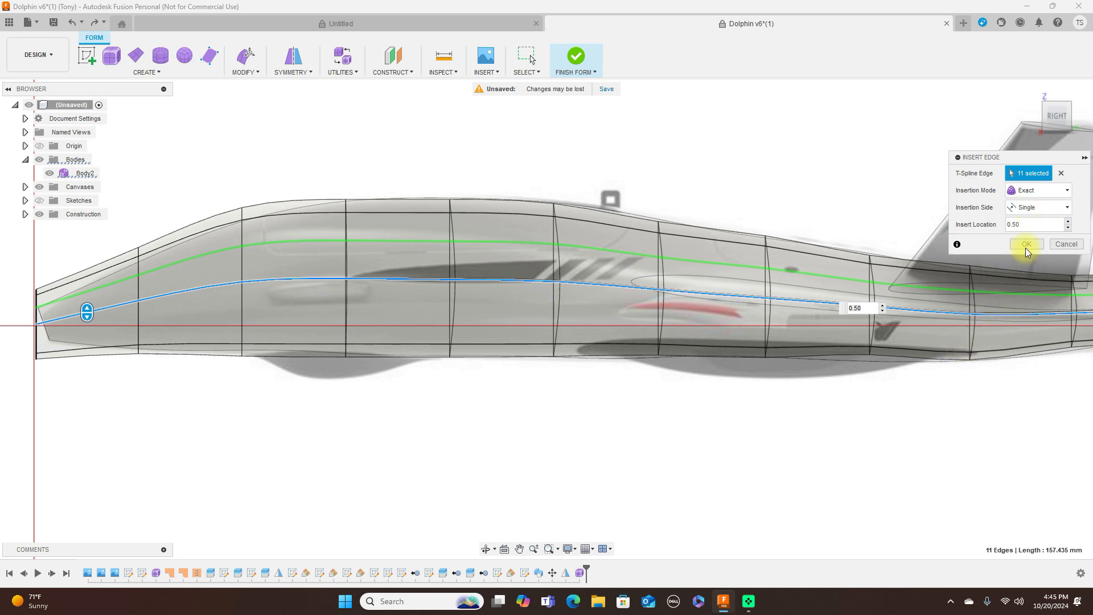
pyautogui.click(1026, 244)
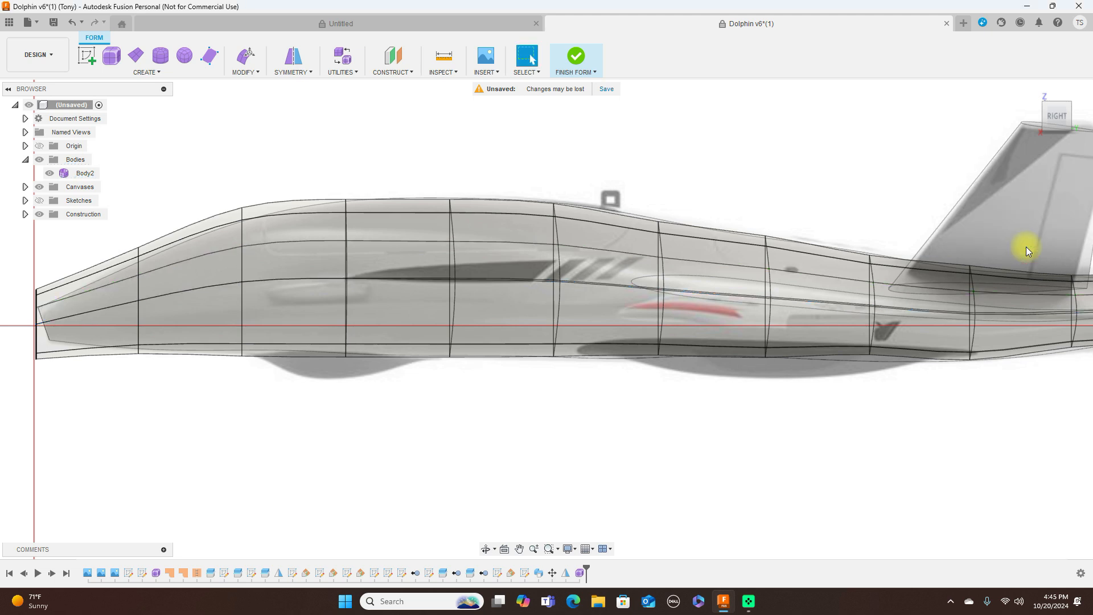
# Step: Move the newly inserted edge loop about 3.86 mm inward and 2.93 mm down in front view and check it in side and top views
pyautogui.doubleClick(625, 251)
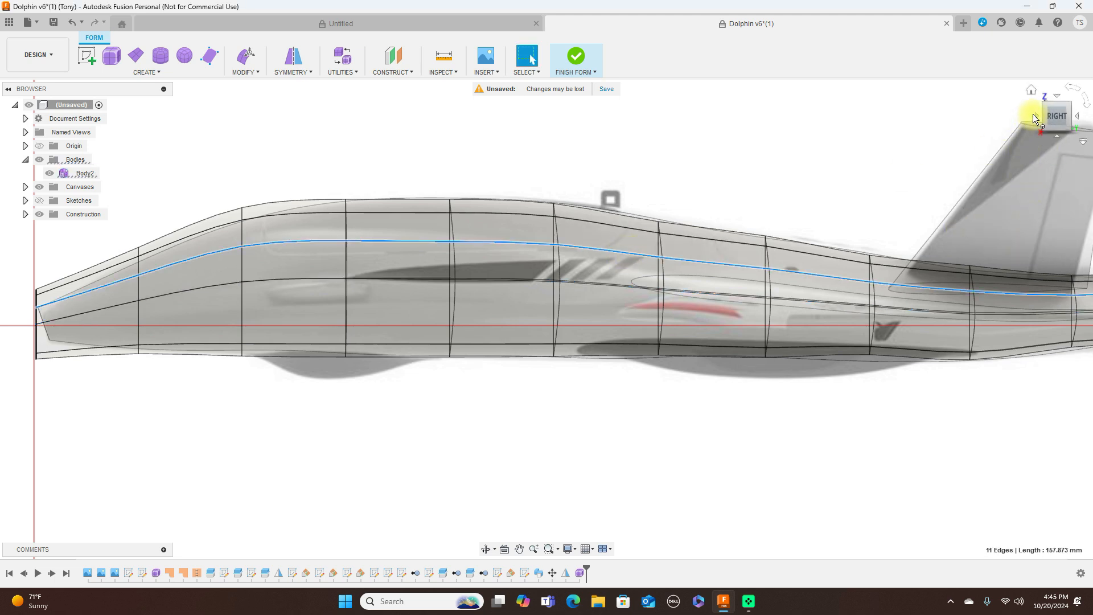
pyautogui.click(1033, 116)
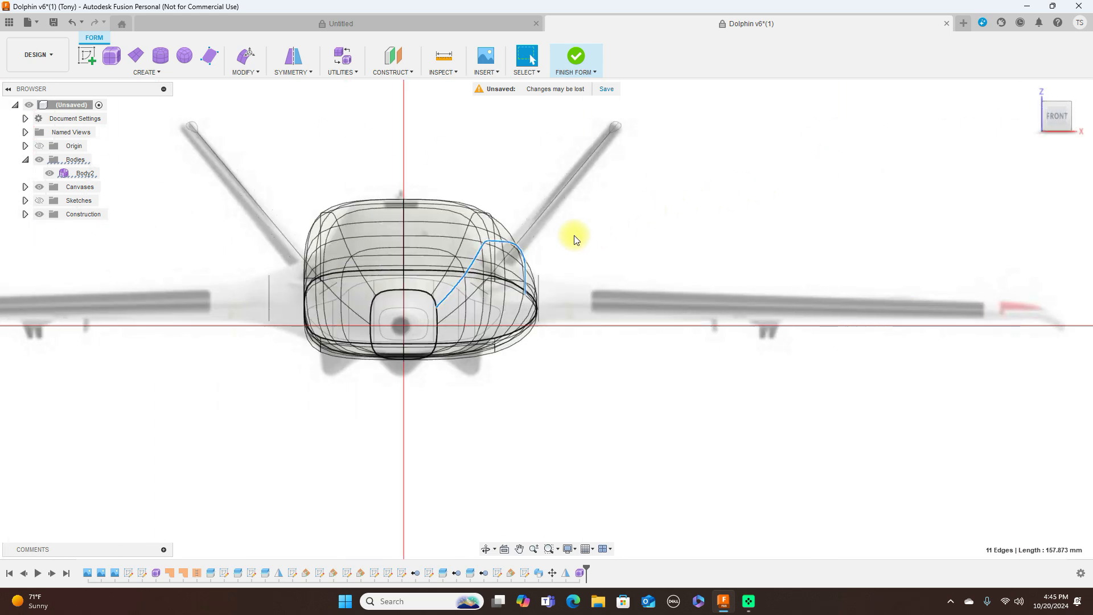
pyautogui.rightClick(646, 224)
pyautogui.click(673, 204)
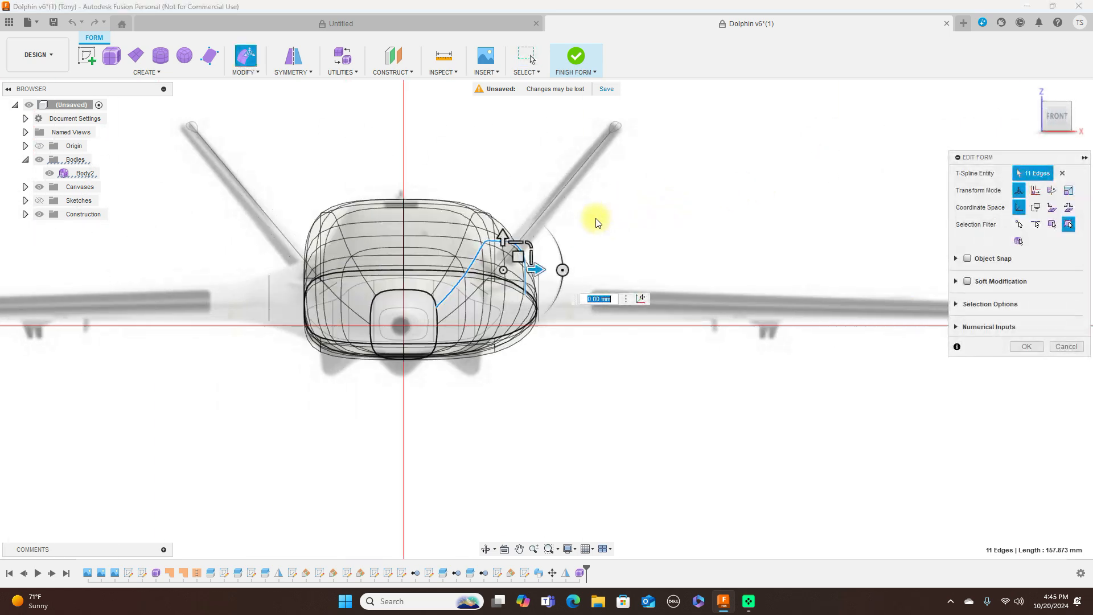
pyautogui.moveTo(517, 256); pyautogui.dragTo(491, 278)
pyautogui.click(1079, 120)
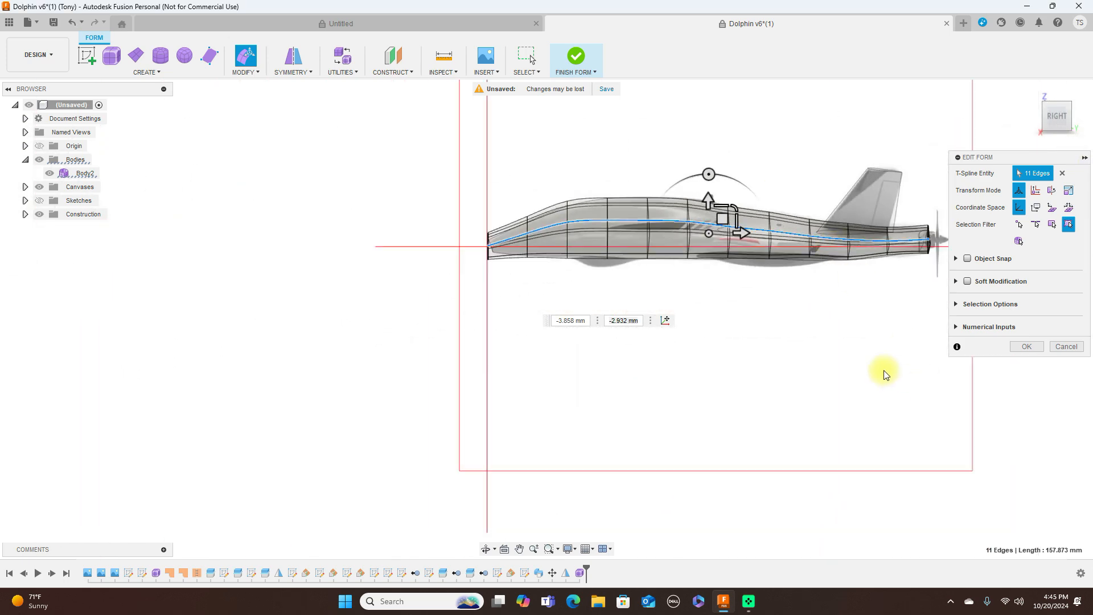
pyautogui.click(1059, 98)
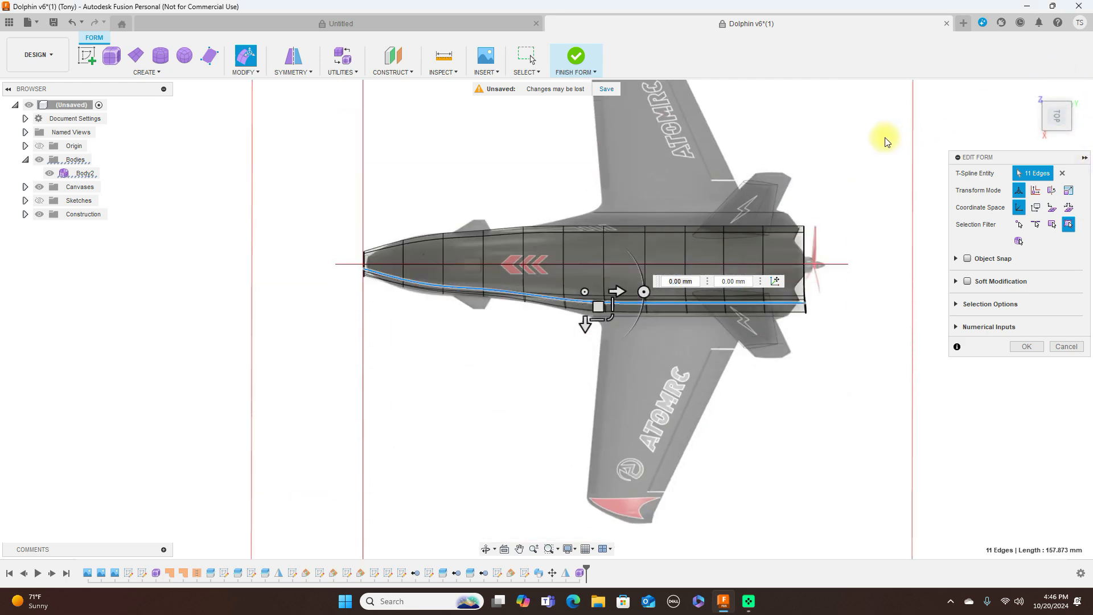
pyautogui.click(1057, 138)
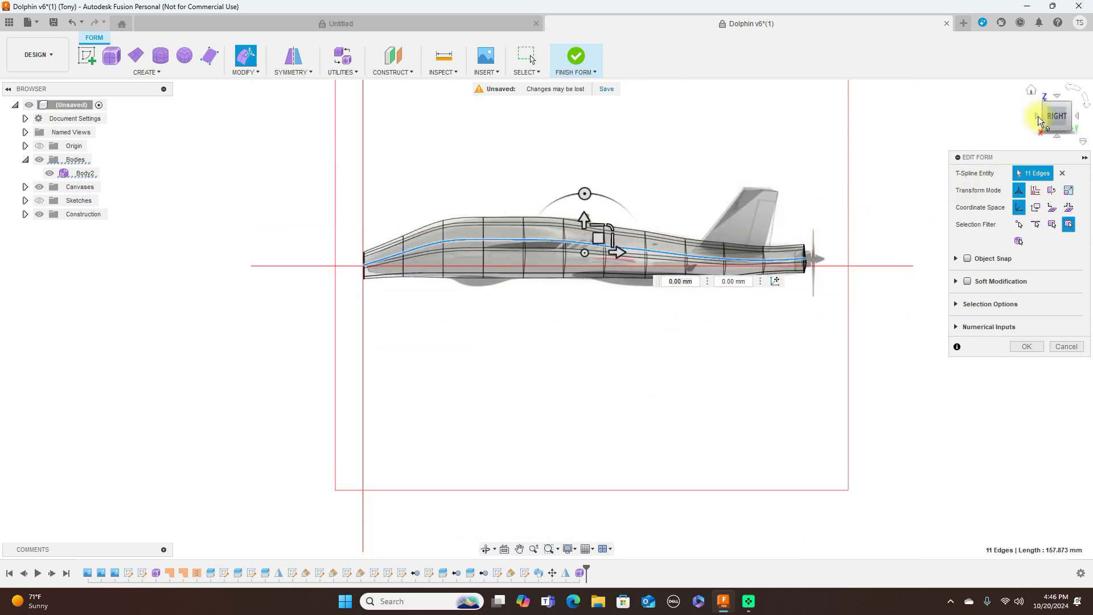
# Step: Shift the full-length edge loop at the fuselage's upper corner about 4.27 mm inward and 0.57 mm down in front view
pyautogui.click(1037, 116)
pyautogui.scroll(3, 598, 310)
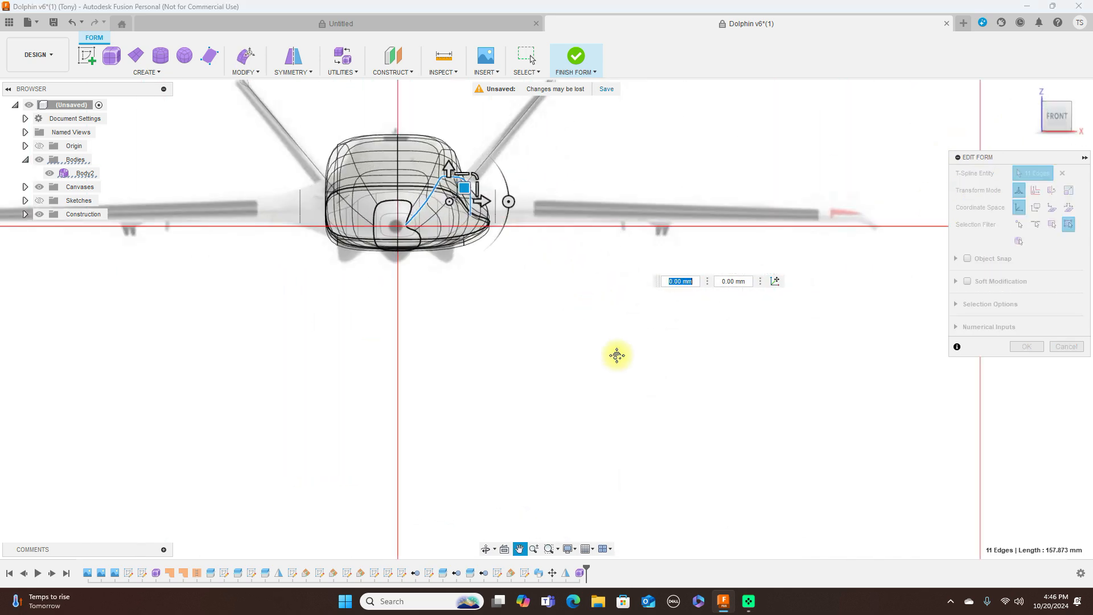
pyautogui.scroll(3, 609, 347)
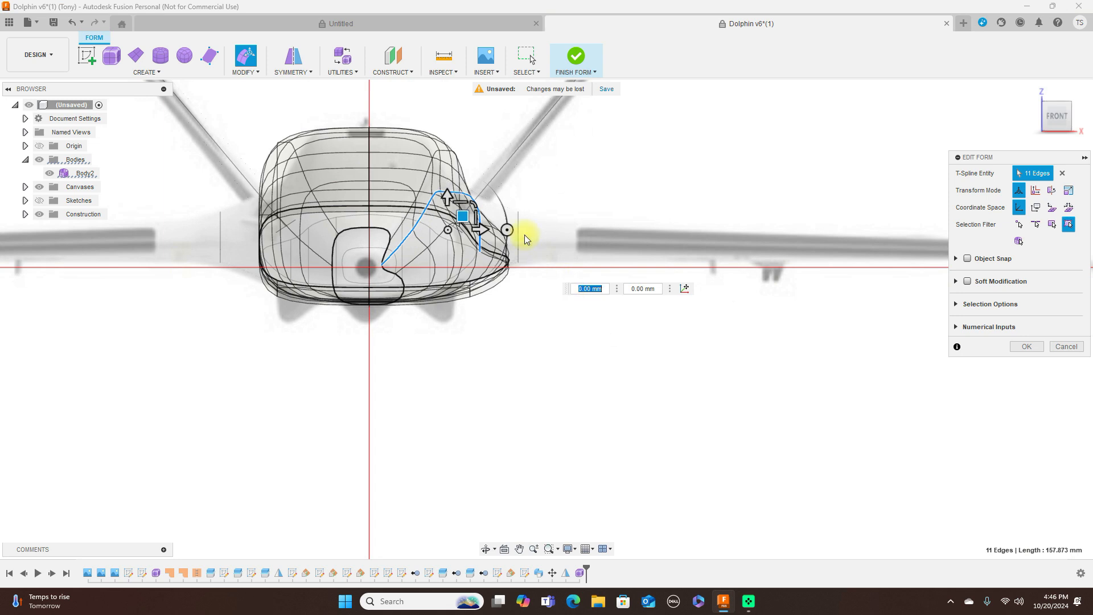
pyautogui.scroll(1, 524, 234)
pyautogui.click(415, 168)
pyautogui.doubleClick(416, 169)
pyautogui.moveTo(449, 175); pyautogui.dragTo(411, 180)
pyautogui.press('Tab')
pyautogui.scroll(4, 578, 206)
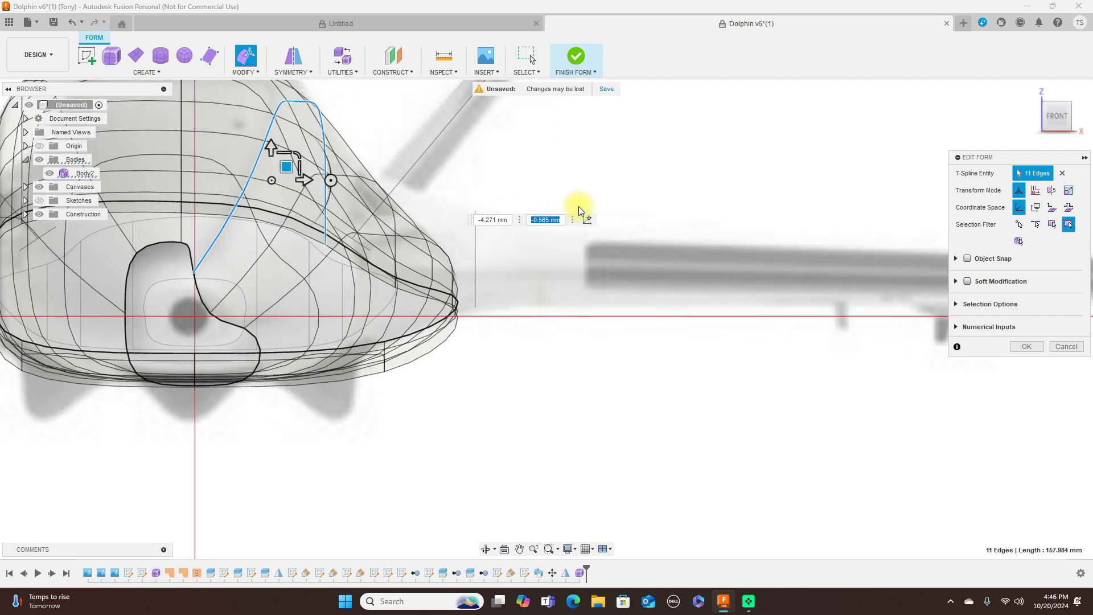
pyautogui.click(1078, 119)
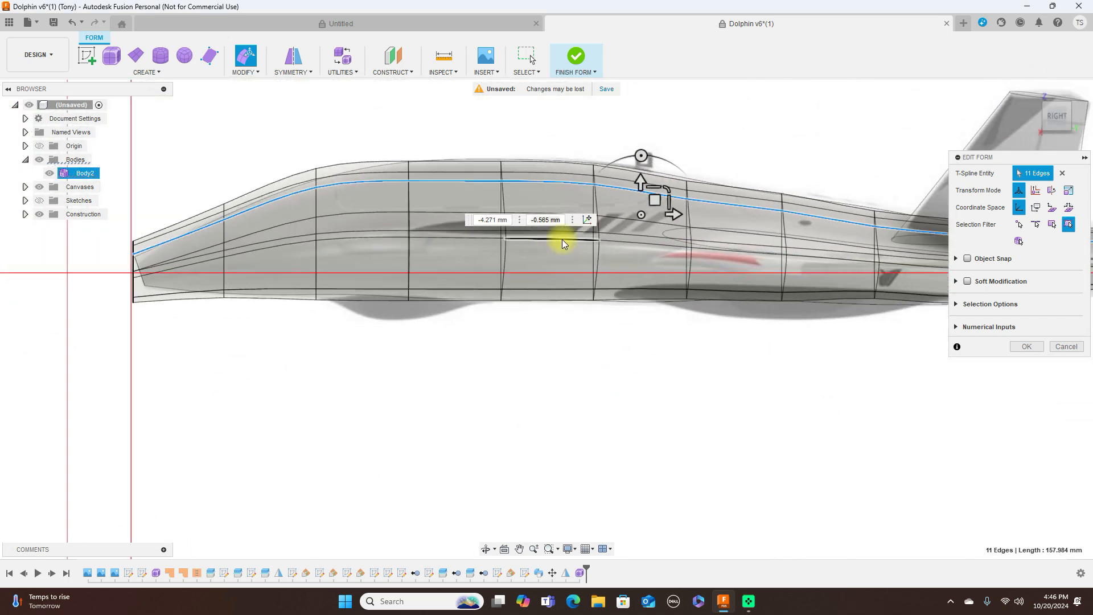
pyautogui.scroll(-5, 562, 239)
pyautogui.scroll(3, 672, 298)
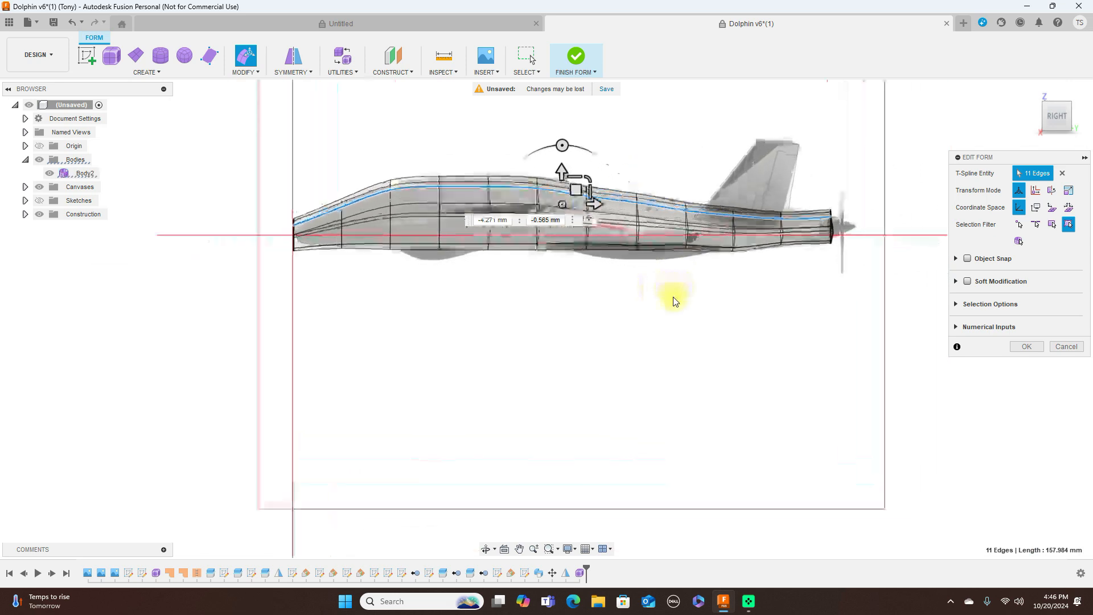
pyautogui.moveTo(1053, 98)
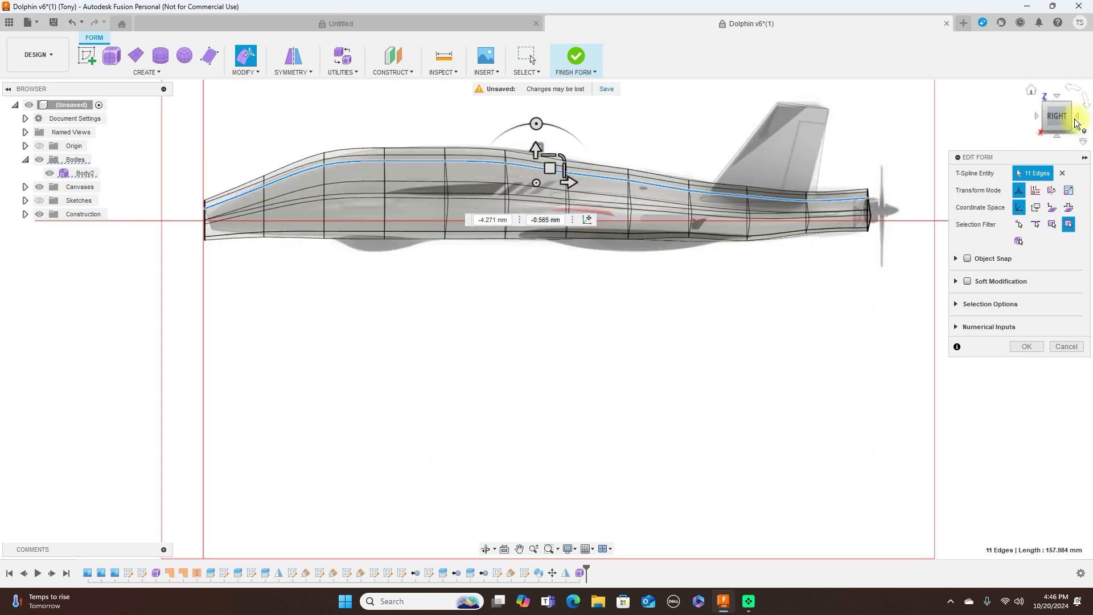
# Step: Shift the full-length edge loop at the fuselage's lower corner about 4.79 mm inward and 1.73 mm up in front view
pyautogui.click(1037, 113)
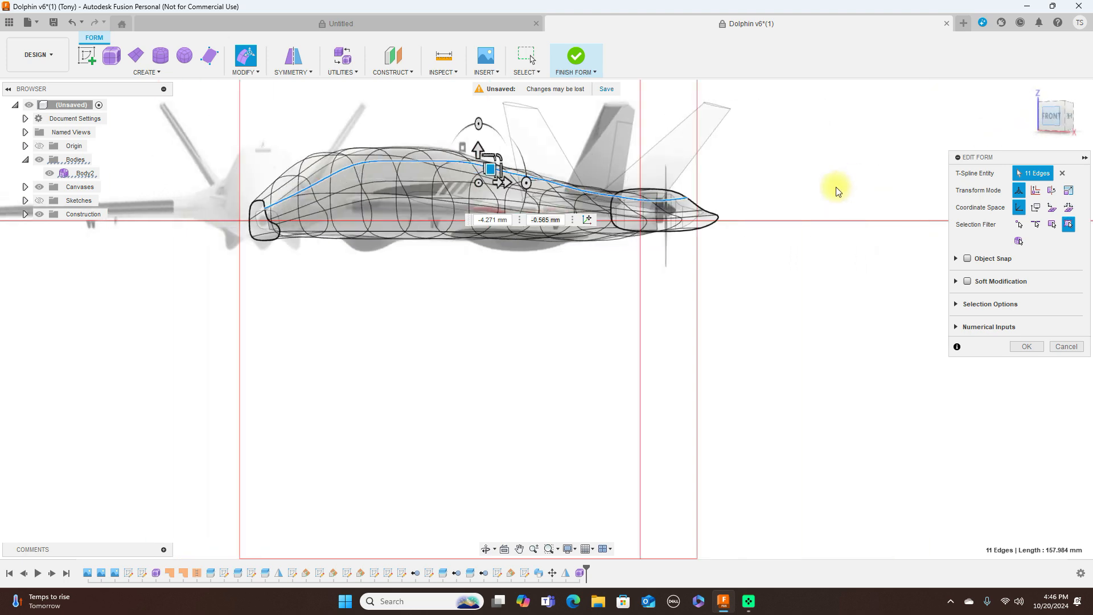
pyautogui.scroll(5, 564, 293)
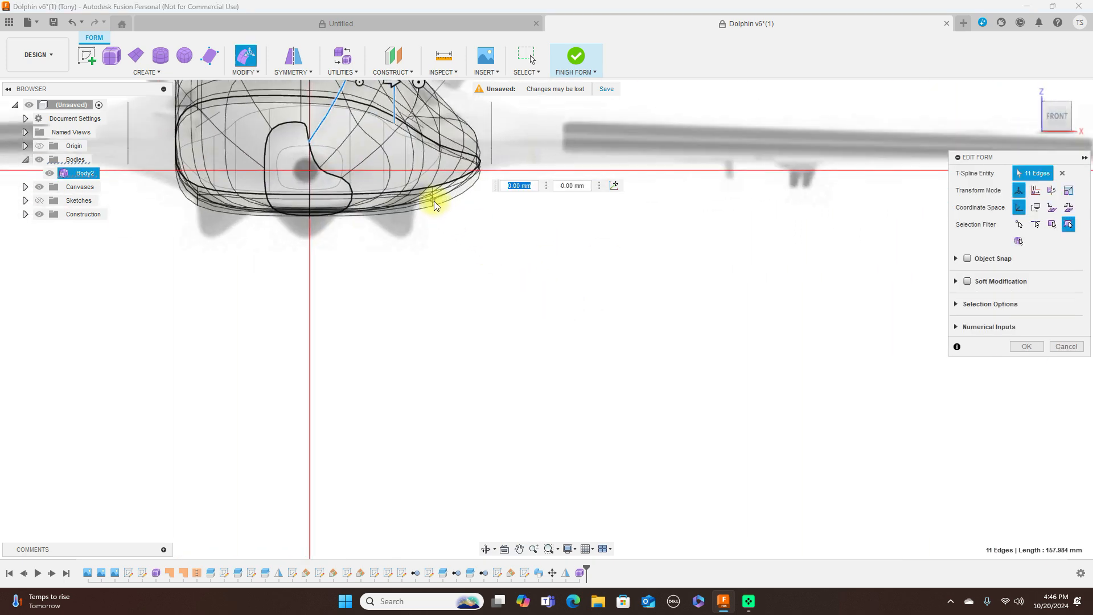
pyautogui.scroll(4, 433, 201)
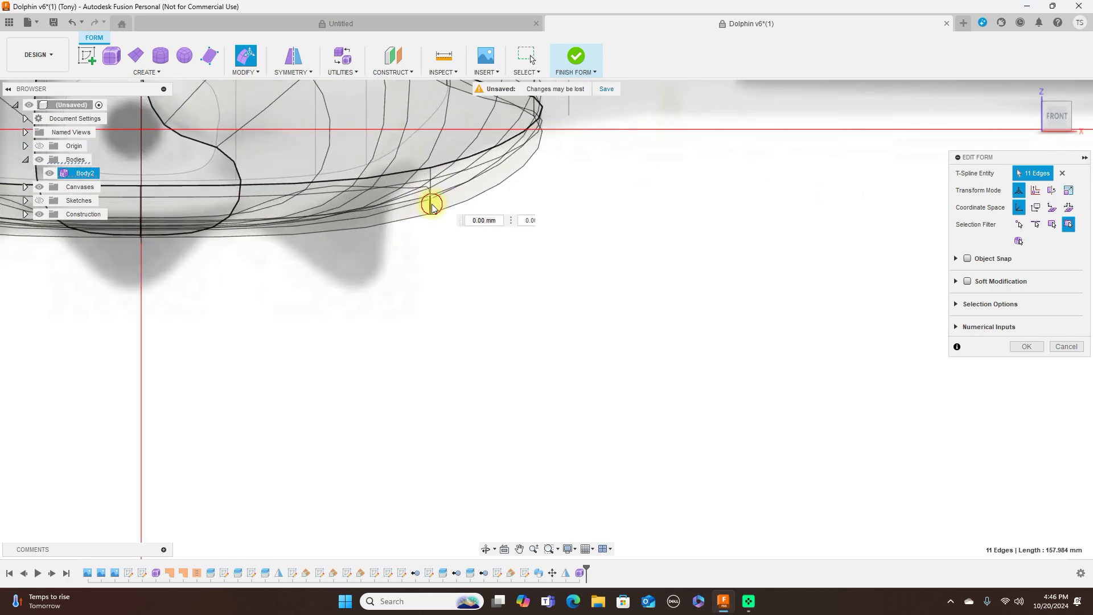
pyautogui.scroll(-5, 529, 222)
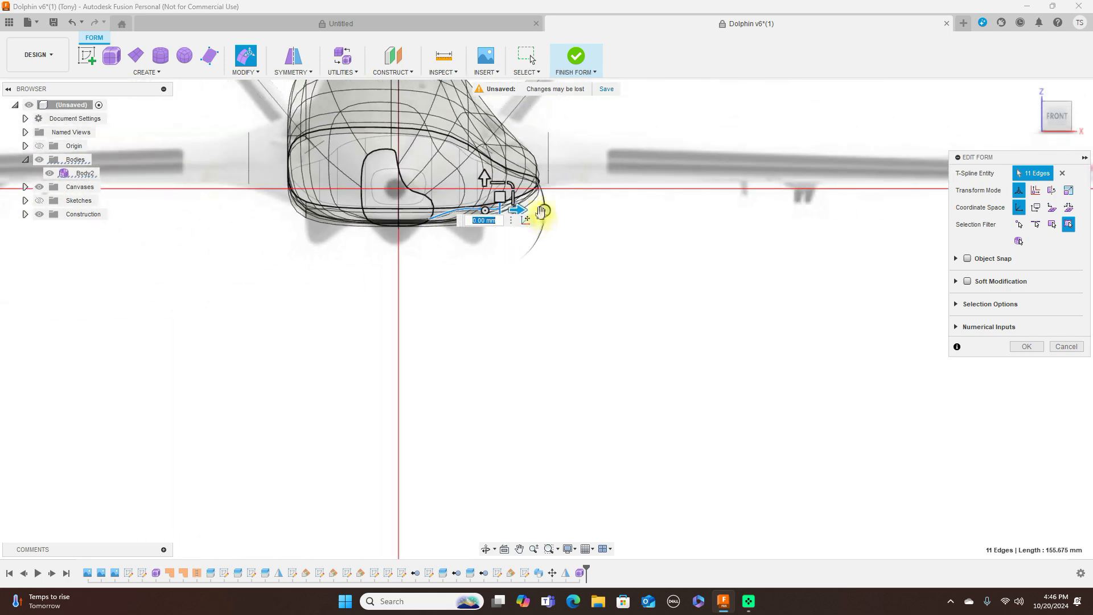
pyautogui.moveTo(499, 196); pyautogui.dragTo(461, 188)
# Step: Examine the cross-section edge ring near the wing root and the reshaped side against the front and side reference canvases
pyautogui.scroll(3, 541, 171)
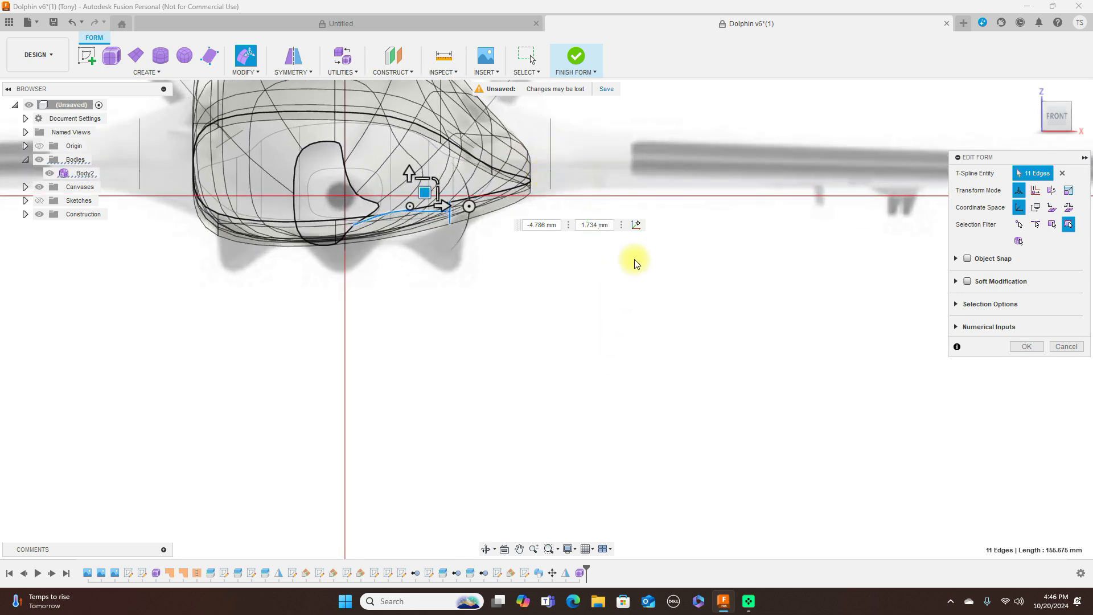
pyautogui.scroll(5, 634, 274)
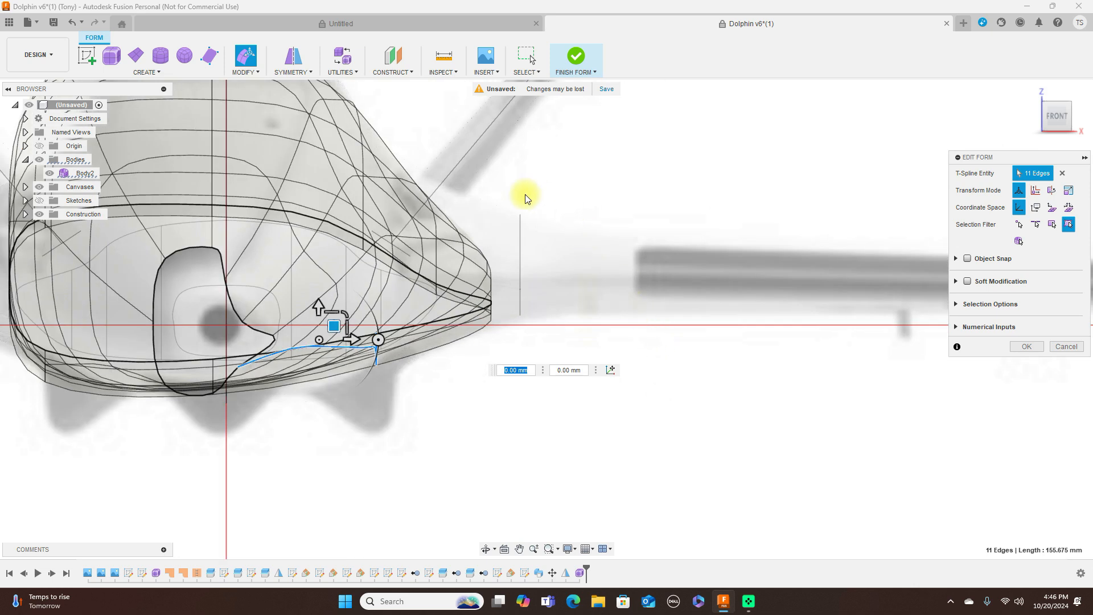
pyautogui.doubleClick(457, 227)
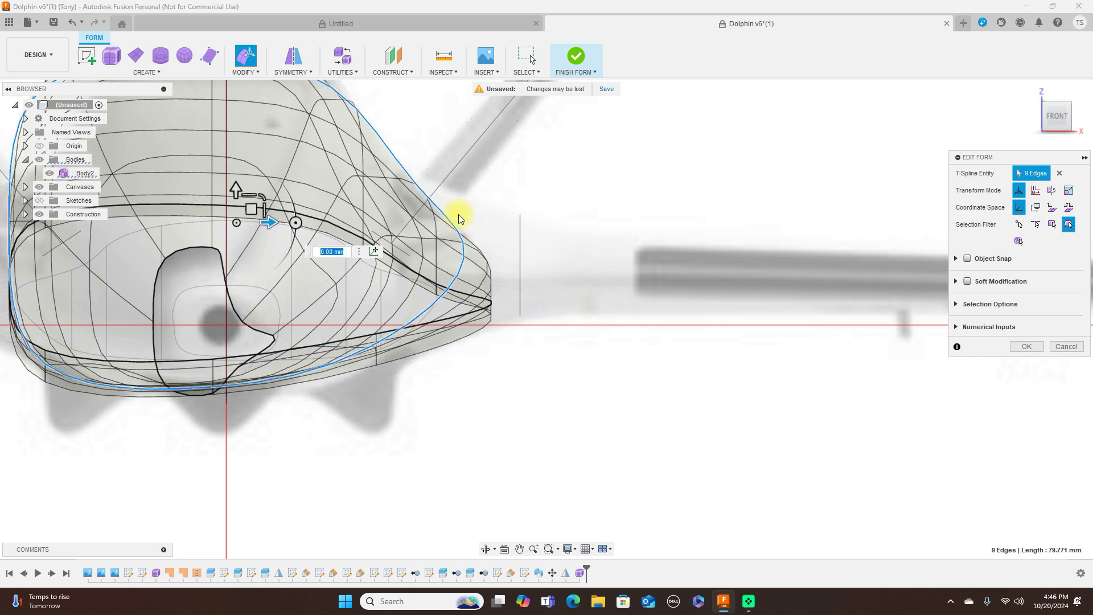
pyautogui.click(512, 218)
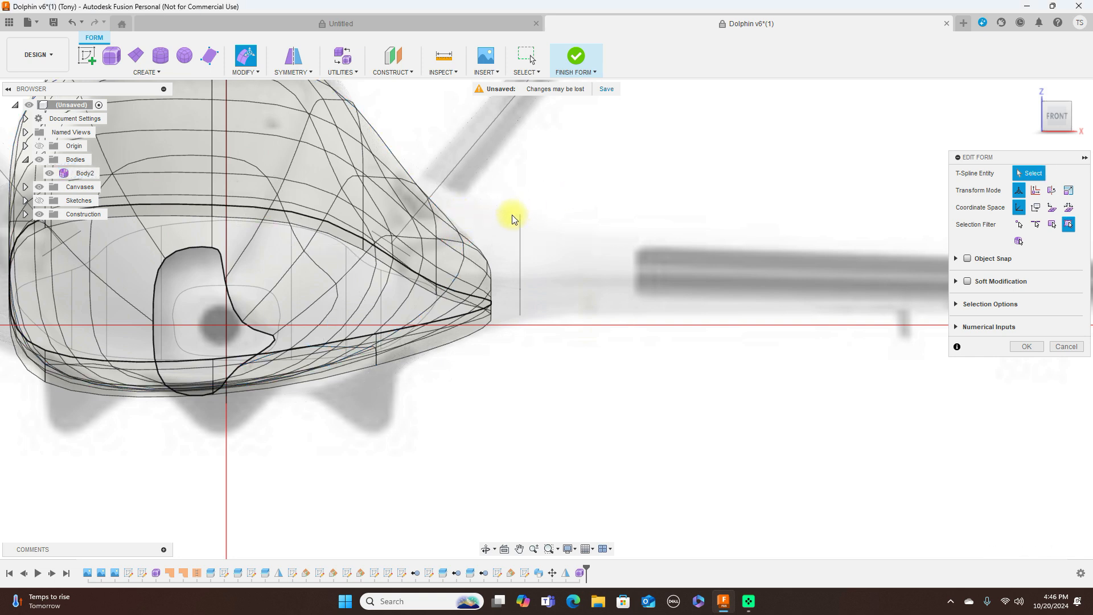
pyautogui.doubleClick(450, 220)
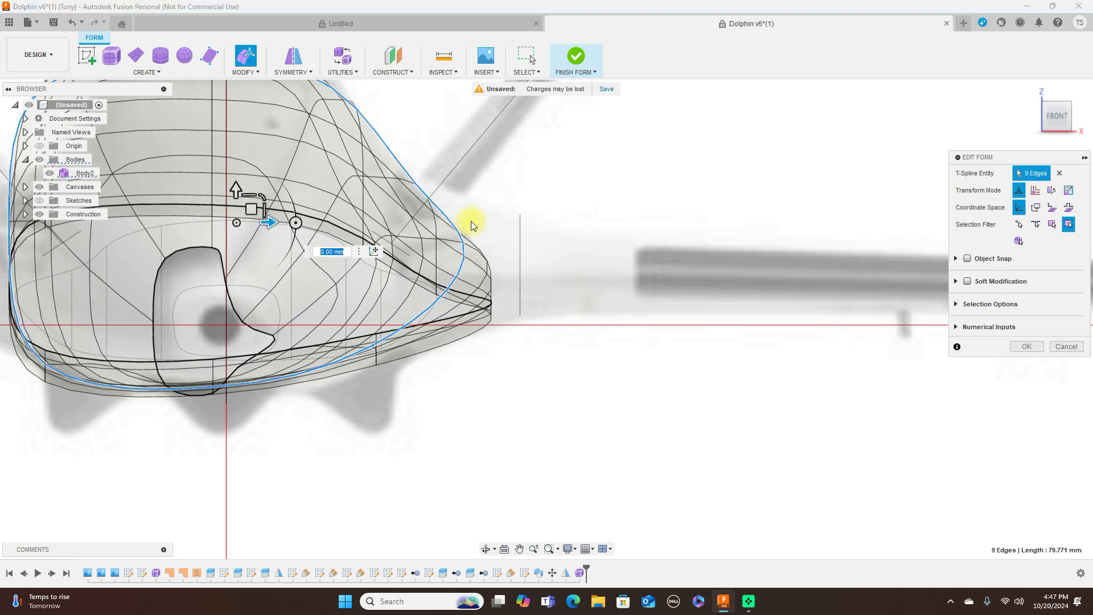
pyautogui.scroll(-2, 565, 219)
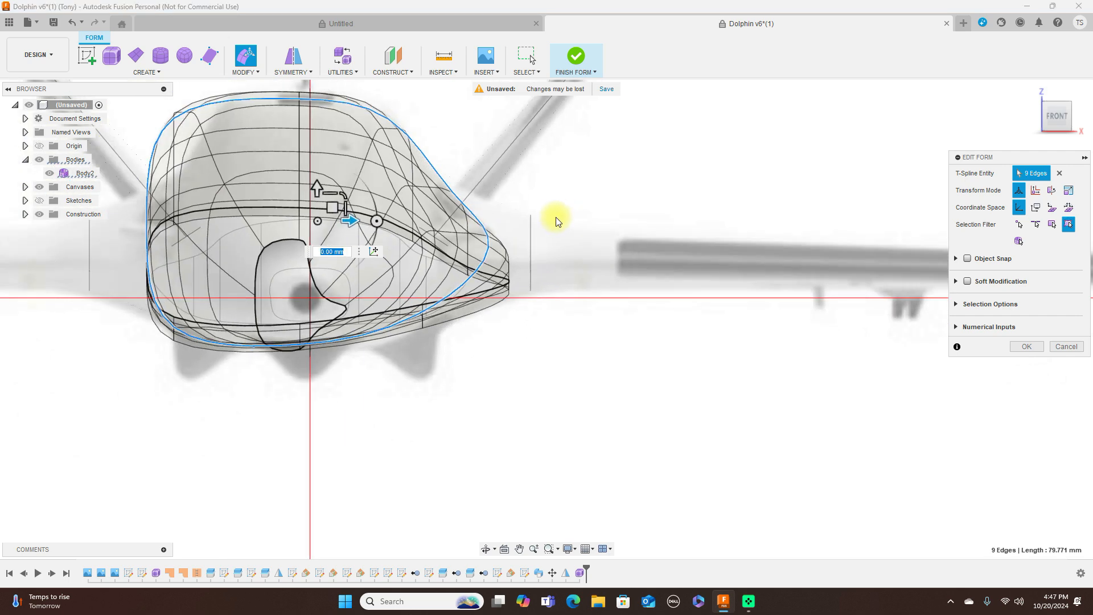
pyautogui.rightClick(560, 200)
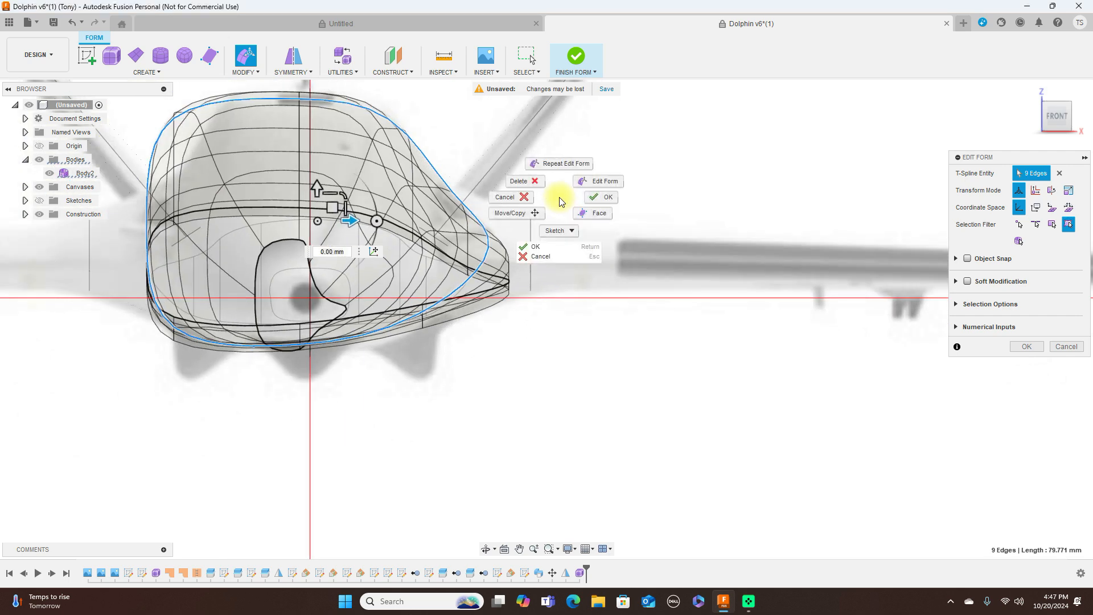
pyautogui.click(915, 129)
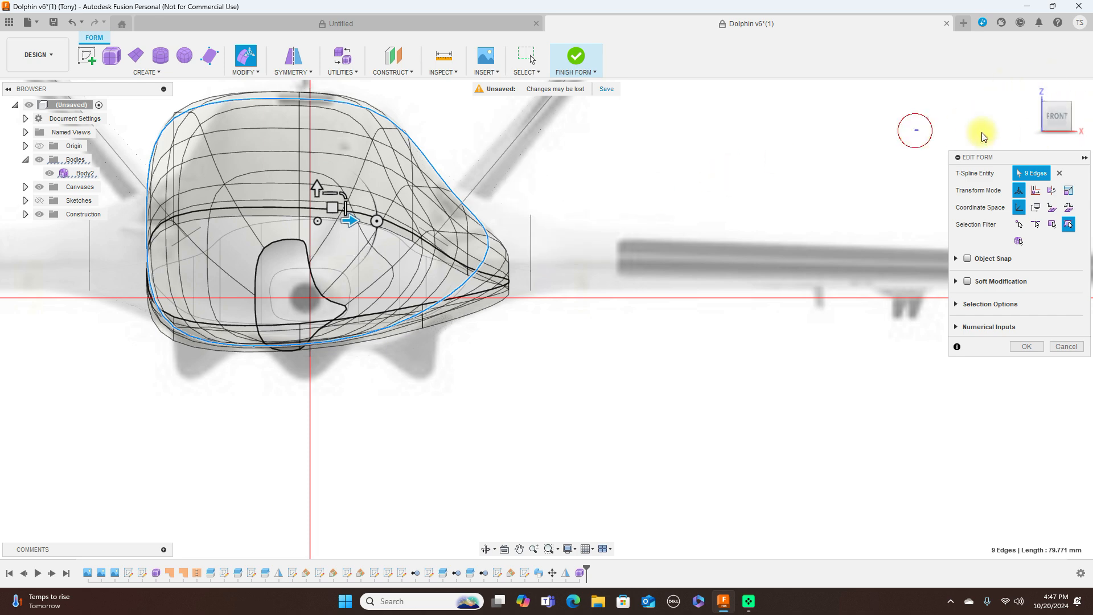
pyautogui.click(1080, 119)
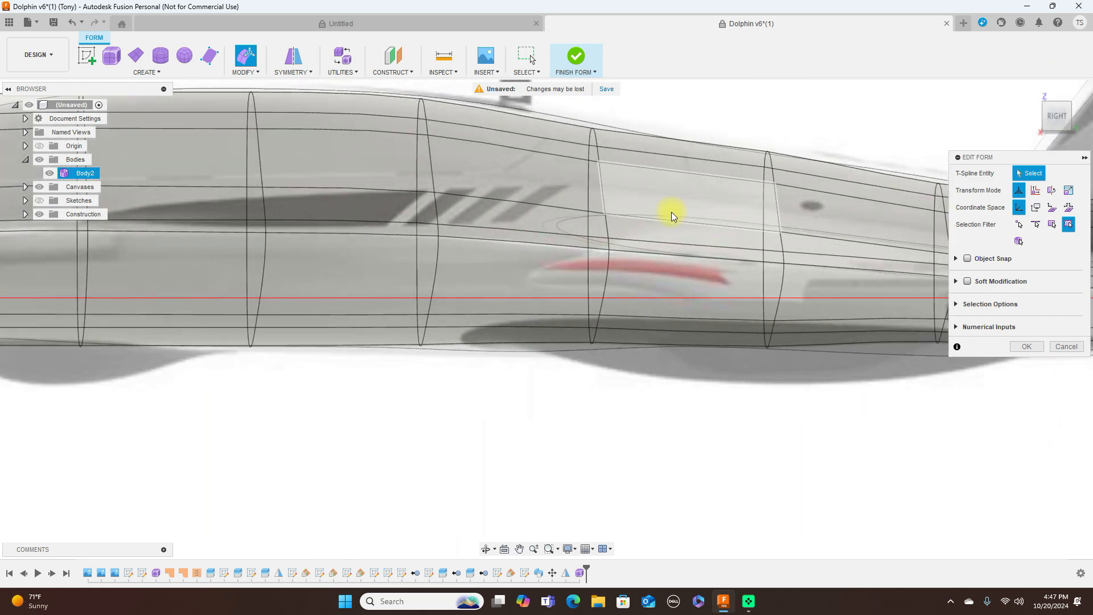
pyautogui.scroll(-3, 671, 212)
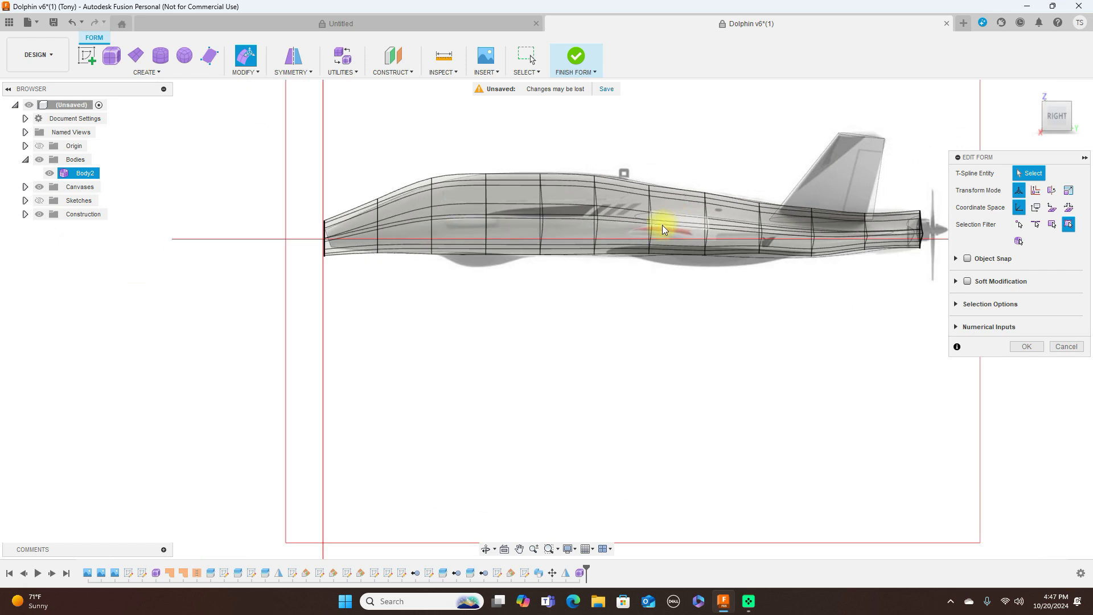
pyautogui.scroll(3, 446, 197)
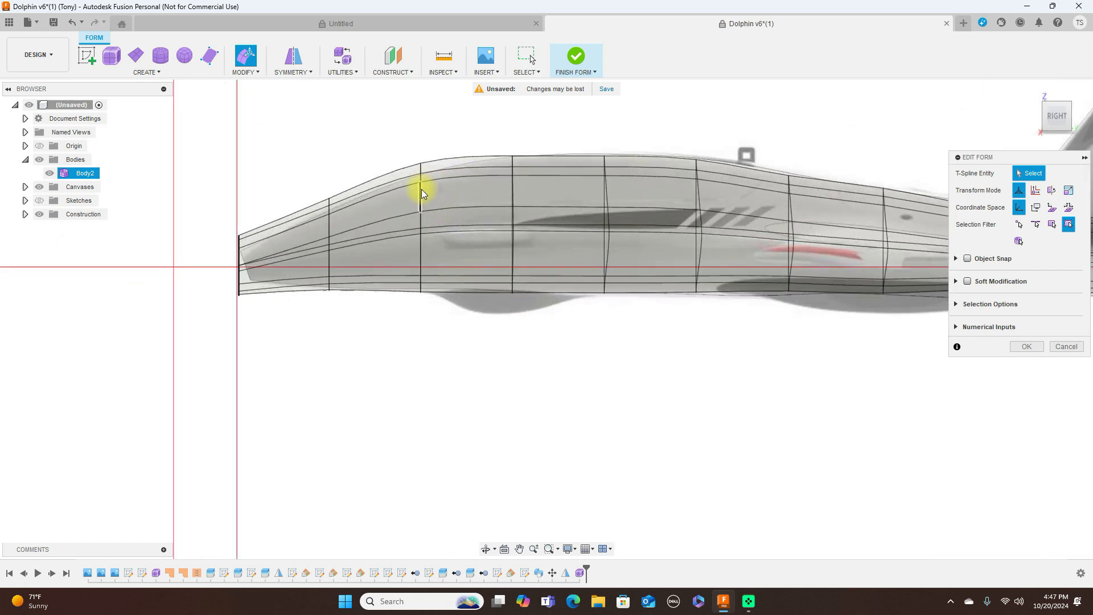
# Step: Move the third cross-section edge ring from the nose down about 0.96 mm in side view
pyautogui.click(420, 189)
pyautogui.moveTo(446, 203); pyautogui.dragTo(436, 218)
pyautogui.scroll(-2, 634, 210)
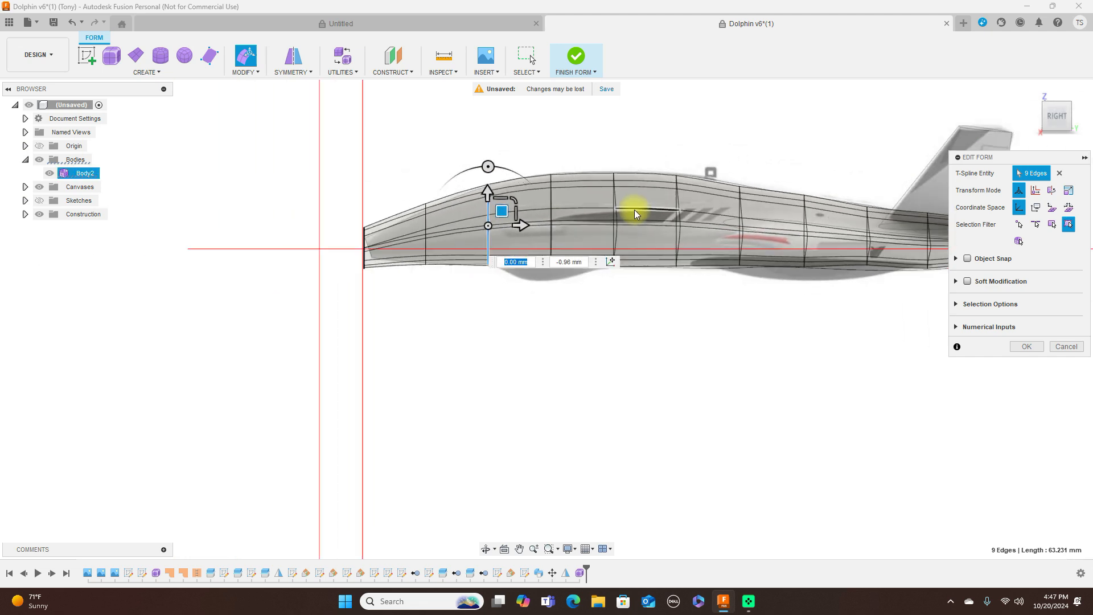
# Step: Tilt the front edge ring at the nose tip by 15 degrees and scale it down to about 0.58 to match the side canvas
pyautogui.scroll(5, 405, 241)
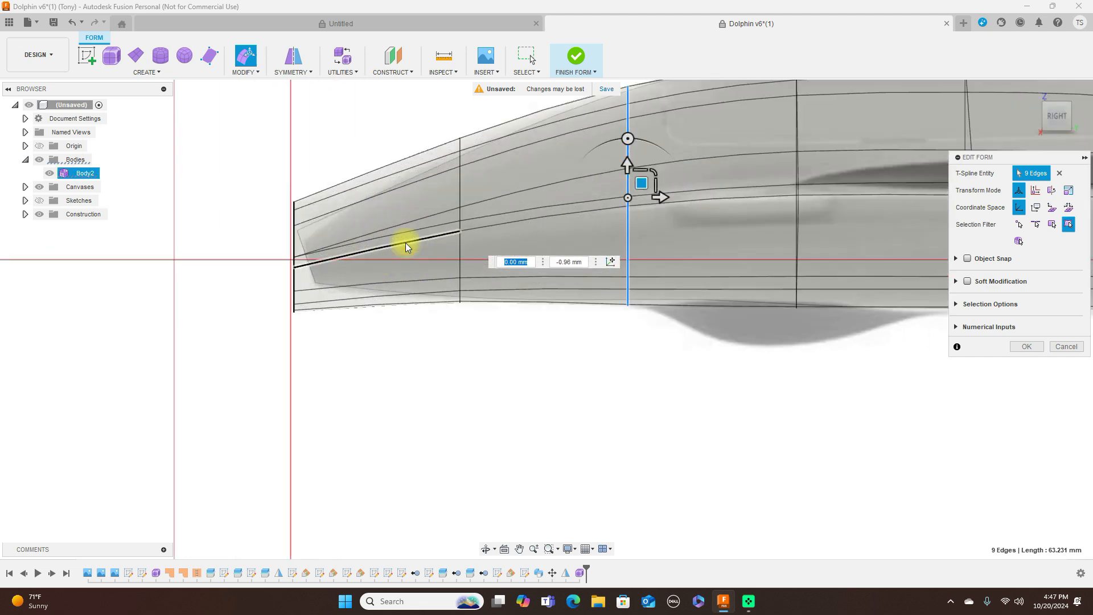
pyautogui.doubleClick(295, 249)
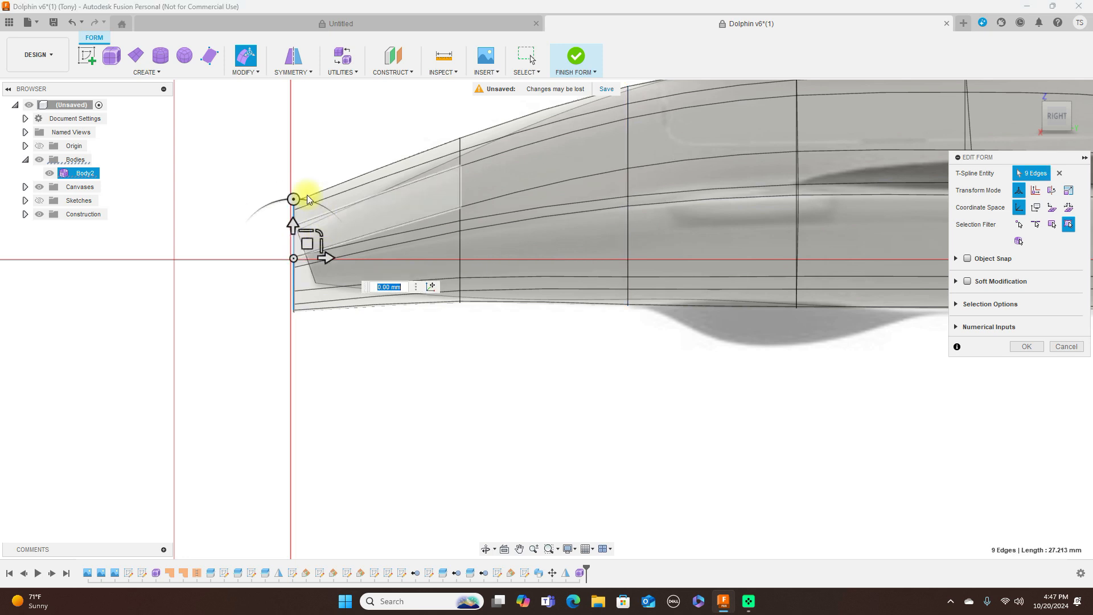
pyautogui.moveTo(292, 198); pyautogui.dragTo(277, 201)
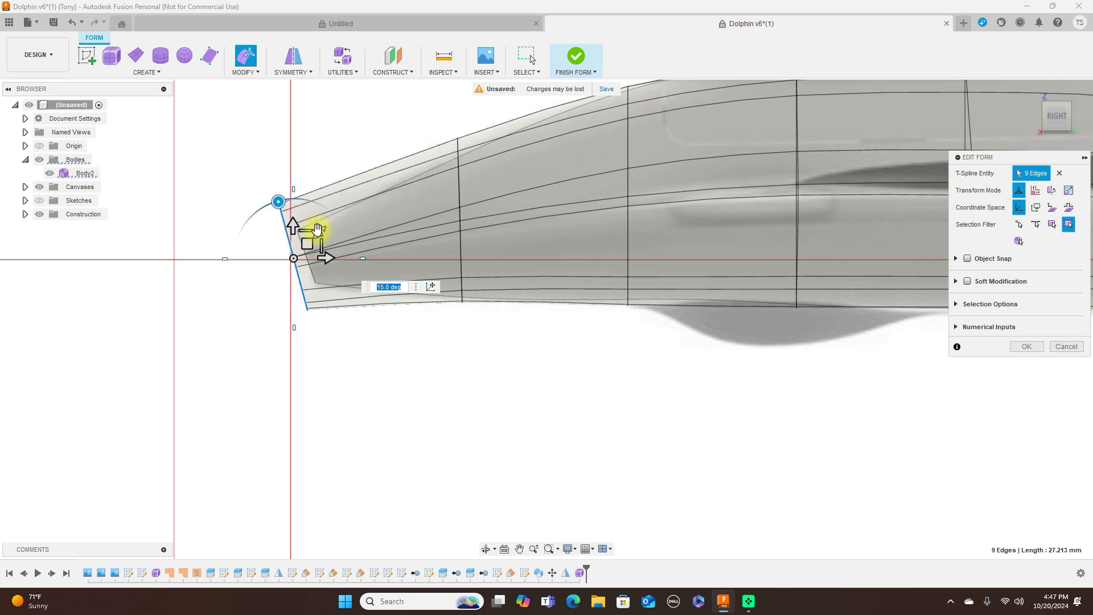
pyautogui.moveTo(313, 232); pyautogui.dragTo(302, 240)
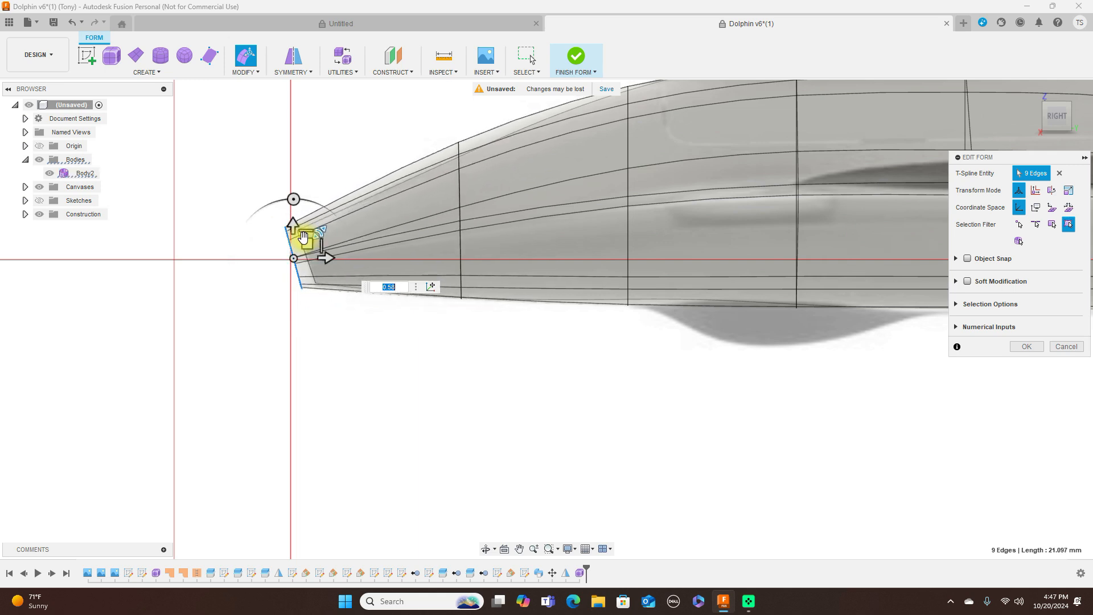
# Step: Try to move the nose ring's foremost vertex about 0.28 mm sideways and 0.73 mm rearward in top view, and undo the move
pyautogui.click(1055, 96)
pyautogui.moveTo(341, 193); pyautogui.dragTo(340, 388, button='middle')
pyautogui.scroll(-5, 329, 377)
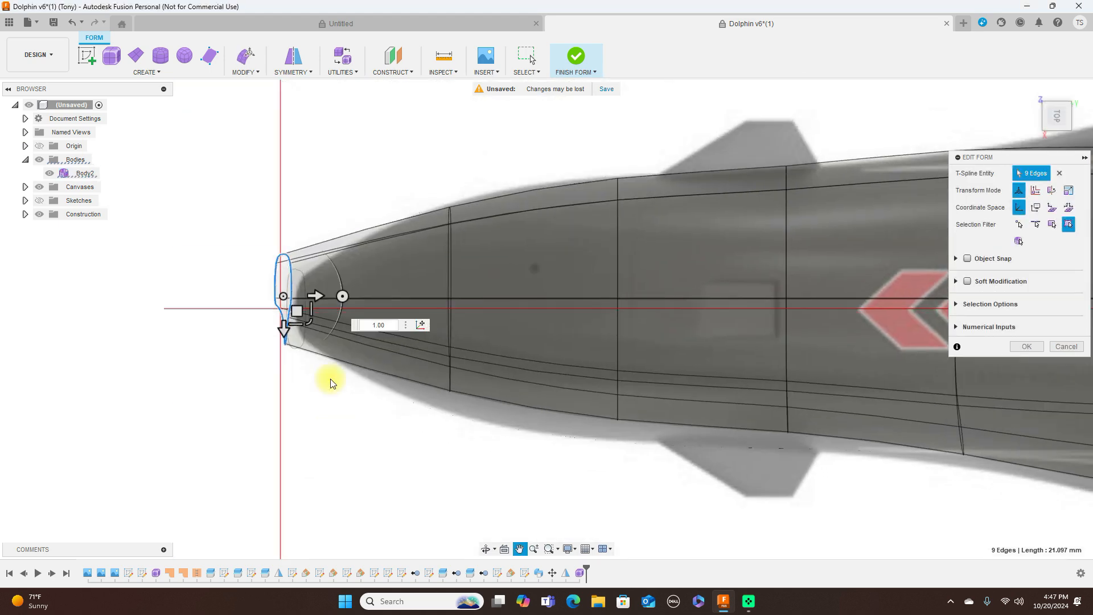
pyautogui.scroll(4, 317, 370)
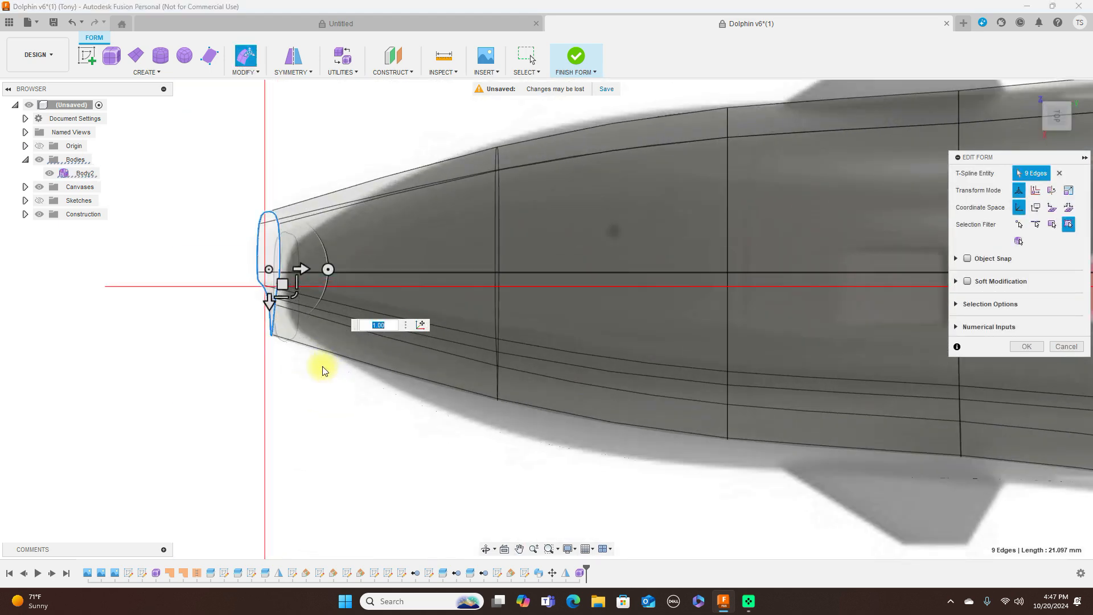
pyautogui.click(226, 261)
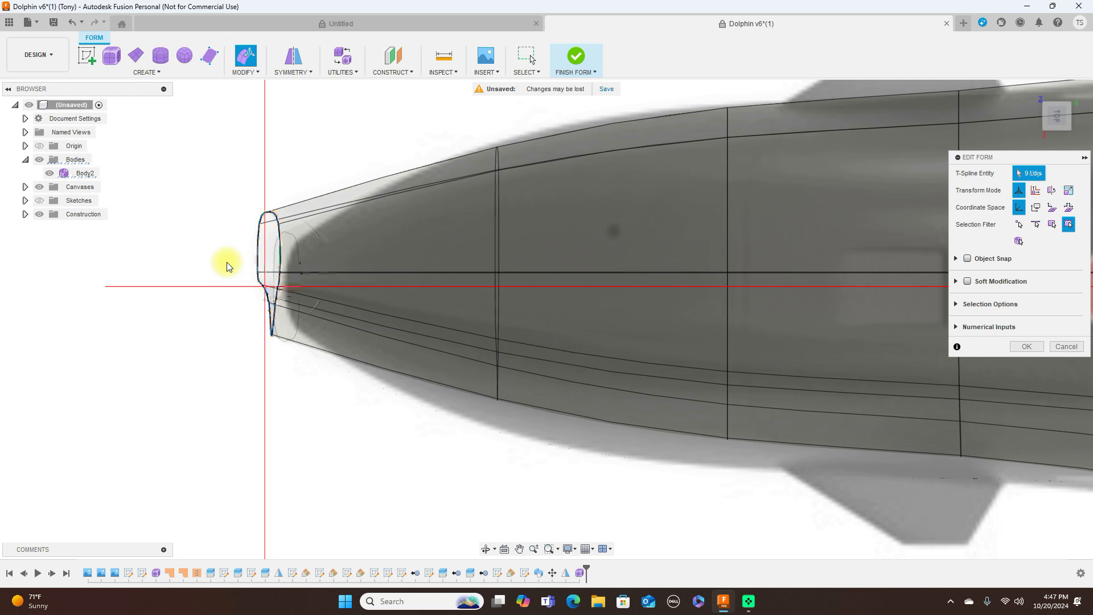
pyautogui.click(259, 274)
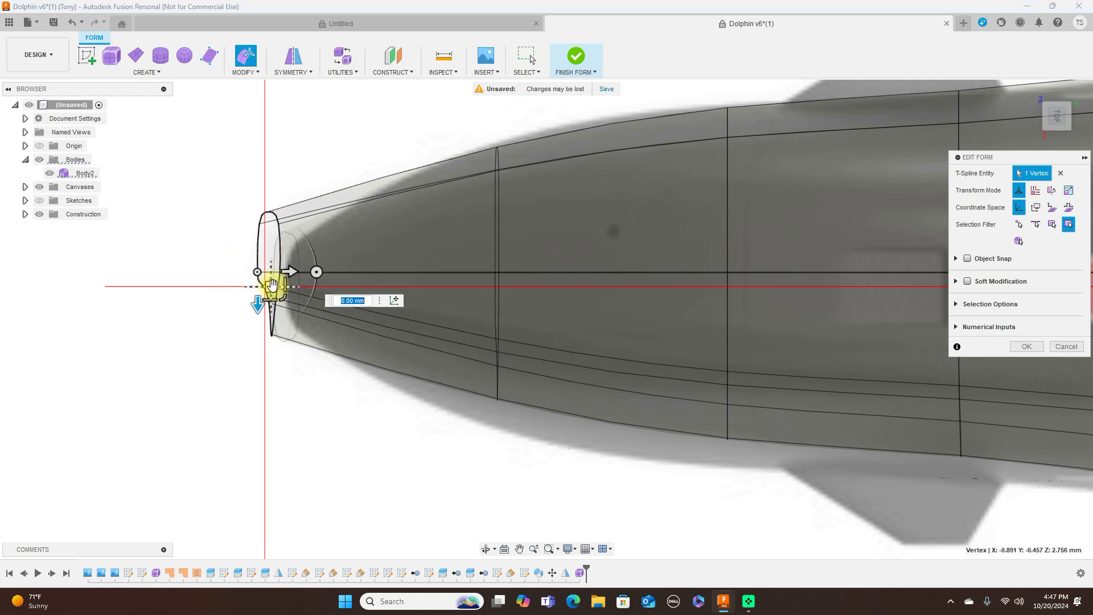
pyautogui.moveTo(272, 285); pyautogui.dragTo(283, 279)
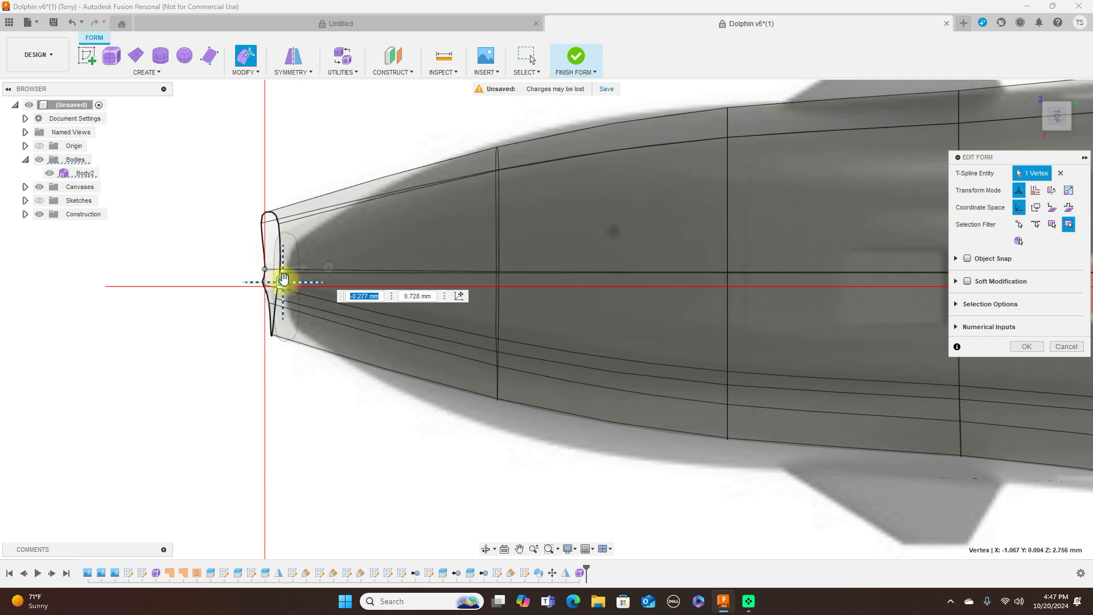
pyautogui.click(78, 25)
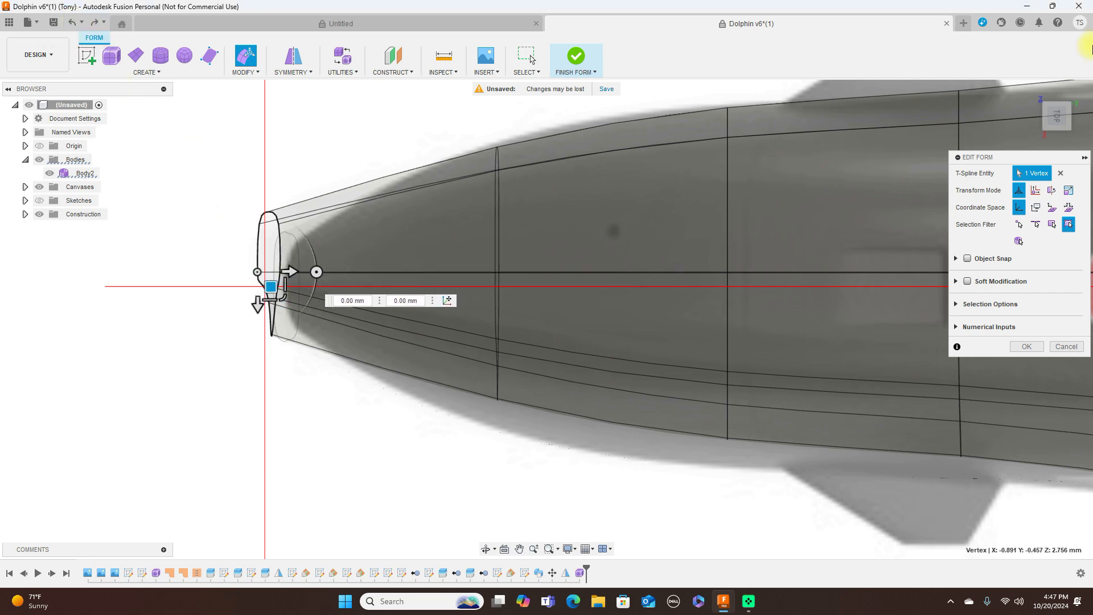
# Step: Examine the whole fuselage form against the side, top and front reference canvases, including an angled view of the tail and side
pyautogui.click(1059, 139)
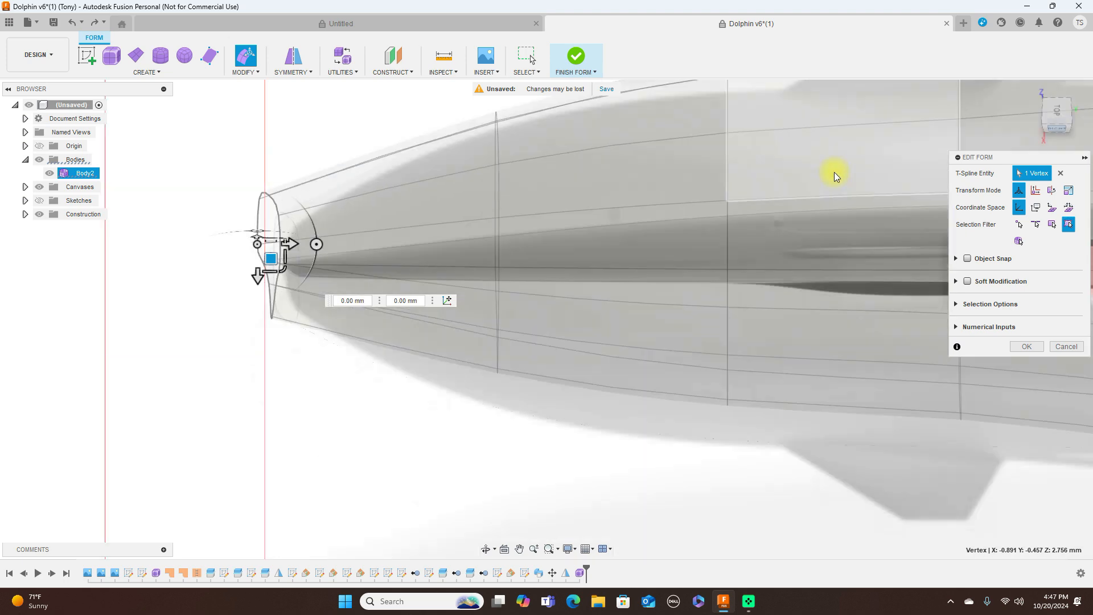
pyautogui.scroll(-5, 697, 307)
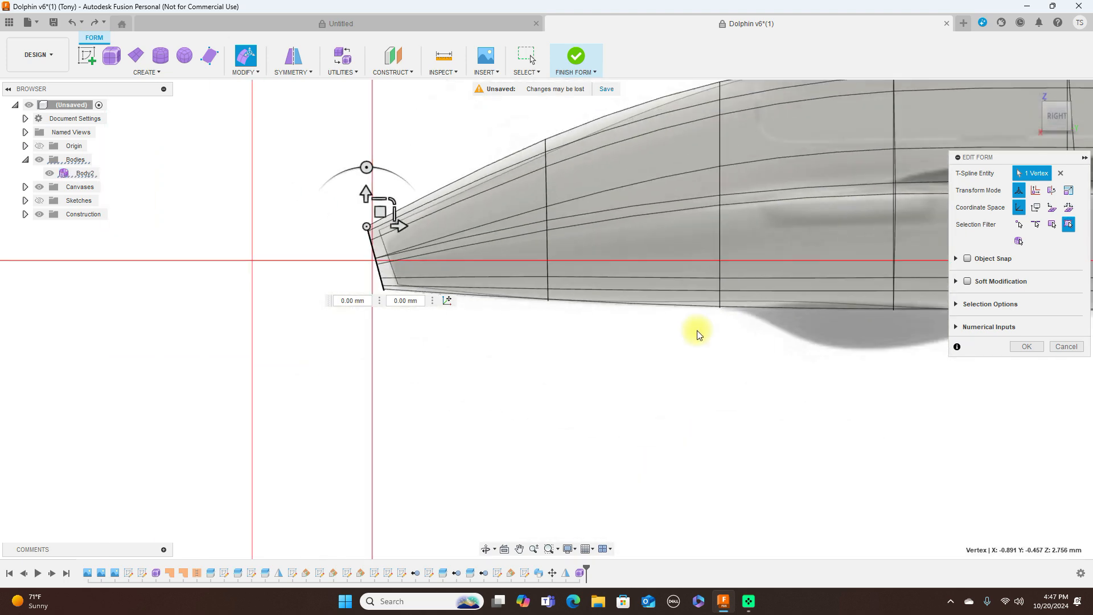
pyautogui.moveTo(796, 411); pyautogui.dragTo(608, 398, button='middle')
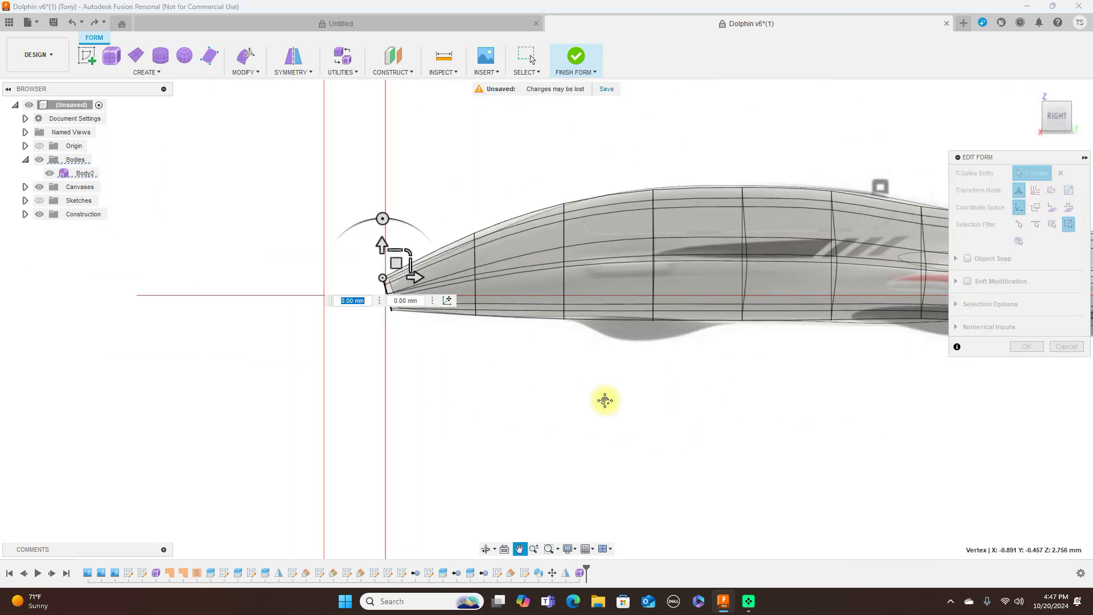
pyautogui.scroll(-3, 831, 380)
pyautogui.moveTo(873, 426); pyautogui.dragTo(662, 430, button='middle')
pyautogui.moveTo(792, 434); pyautogui.dragTo(646, 395, button='middle')
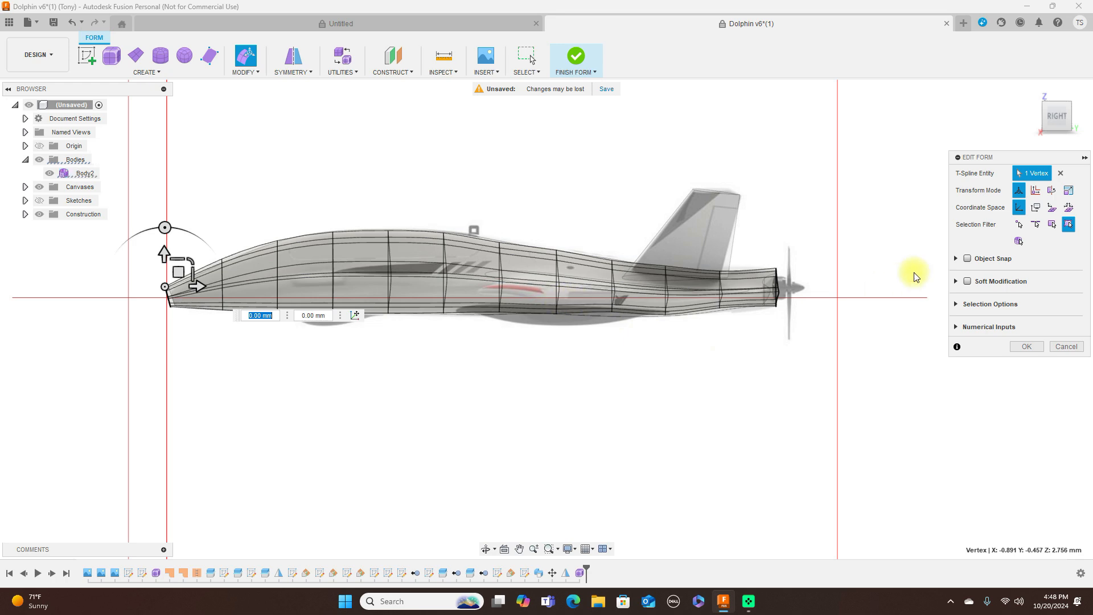
pyautogui.click(1057, 97)
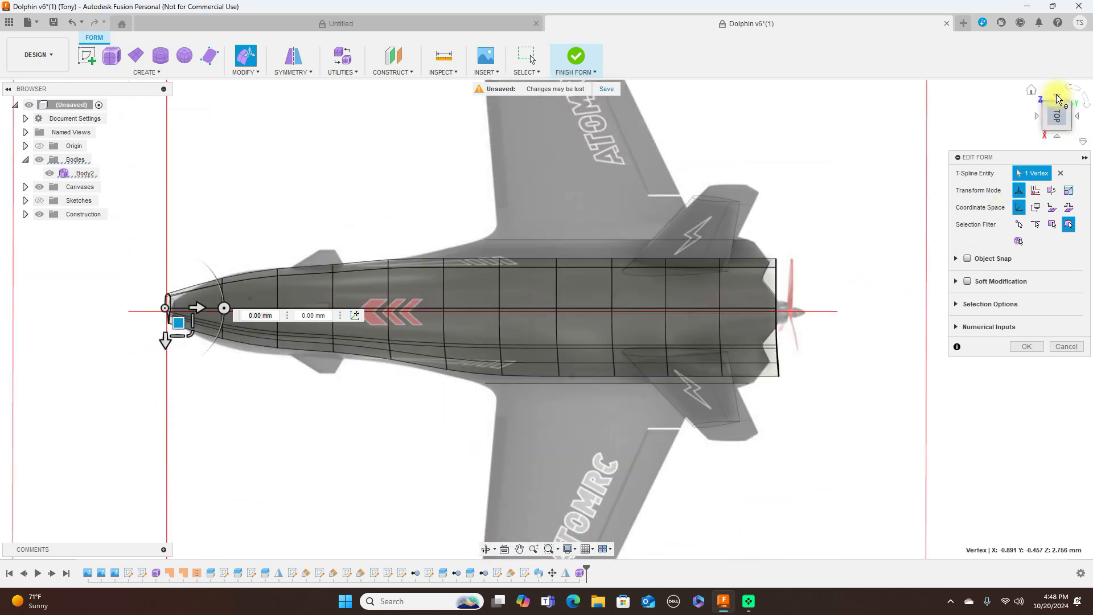
pyautogui.click(1057, 141)
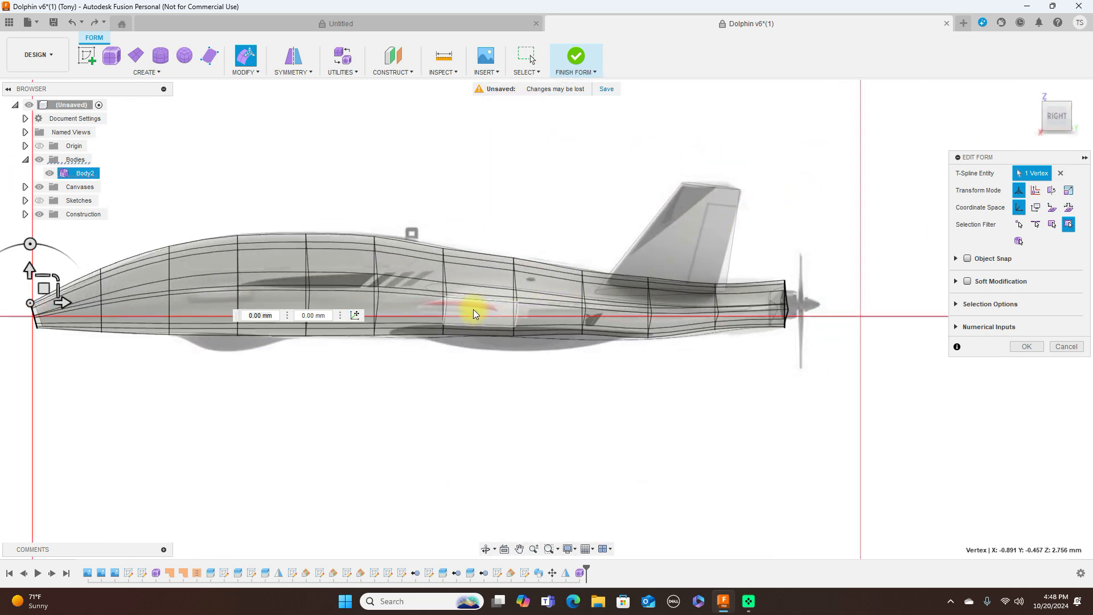
pyautogui.scroll(-2, 555, 308)
pyautogui.click(1036, 118)
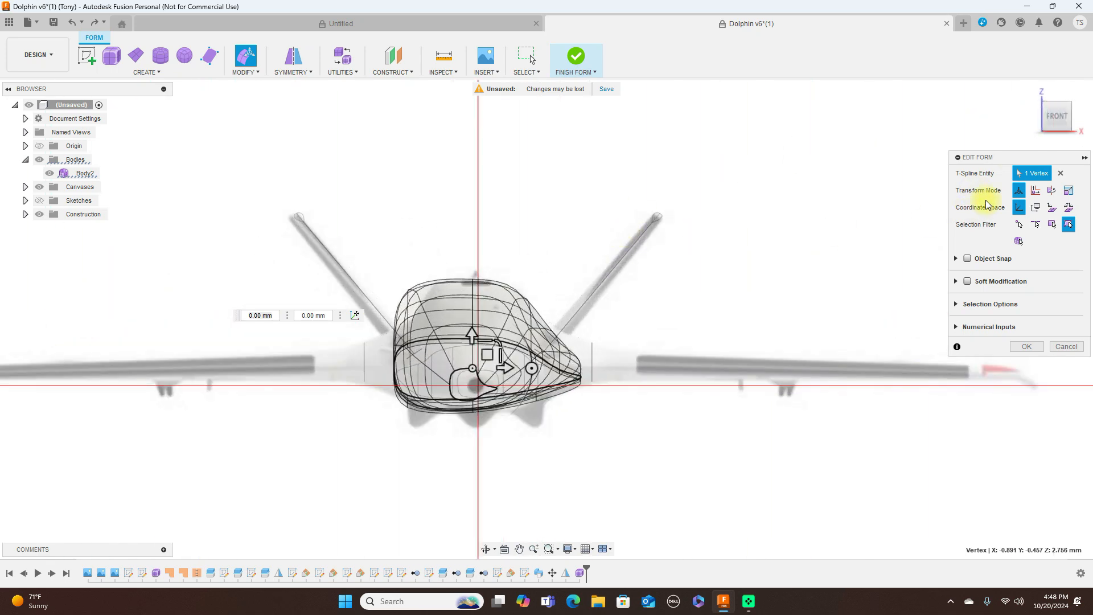
pyautogui.moveTo(1067, 124); pyautogui.dragTo(1032, 108)
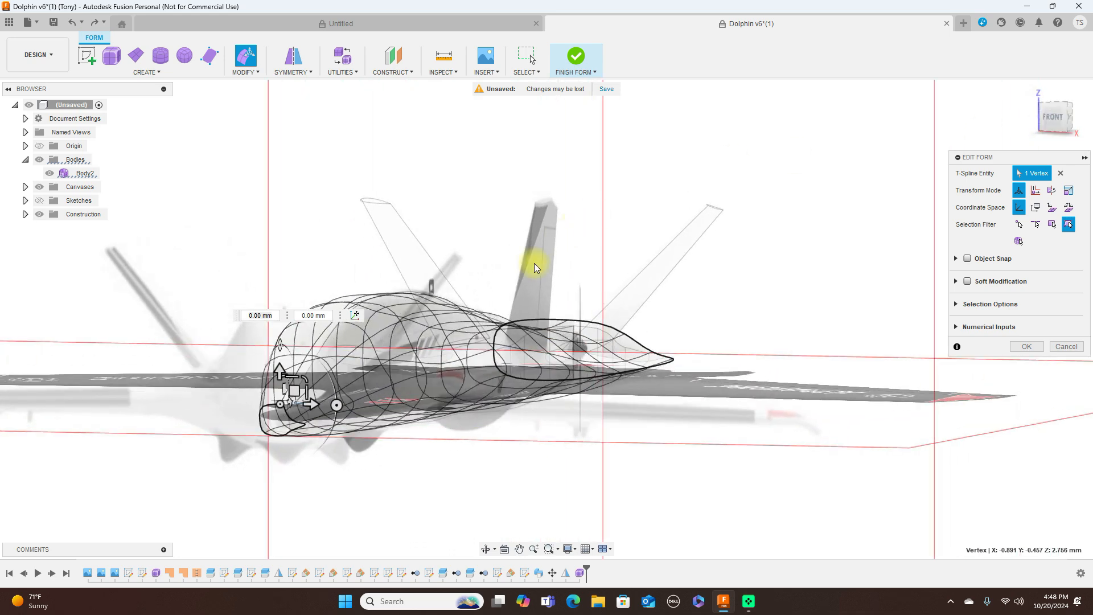
# Step: Move four consecutive lengthwise edges on the fuselage side near the wing root about 8.12 mm outward and 0.55 mm up in front view
pyautogui.click(554, 370)
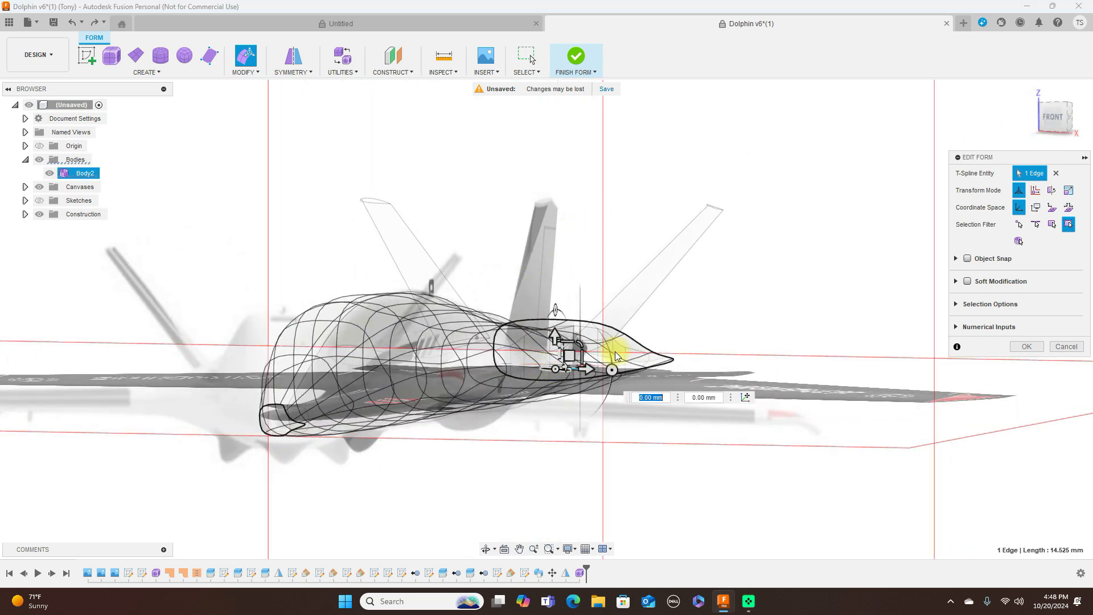
pyautogui.click(1069, 116)
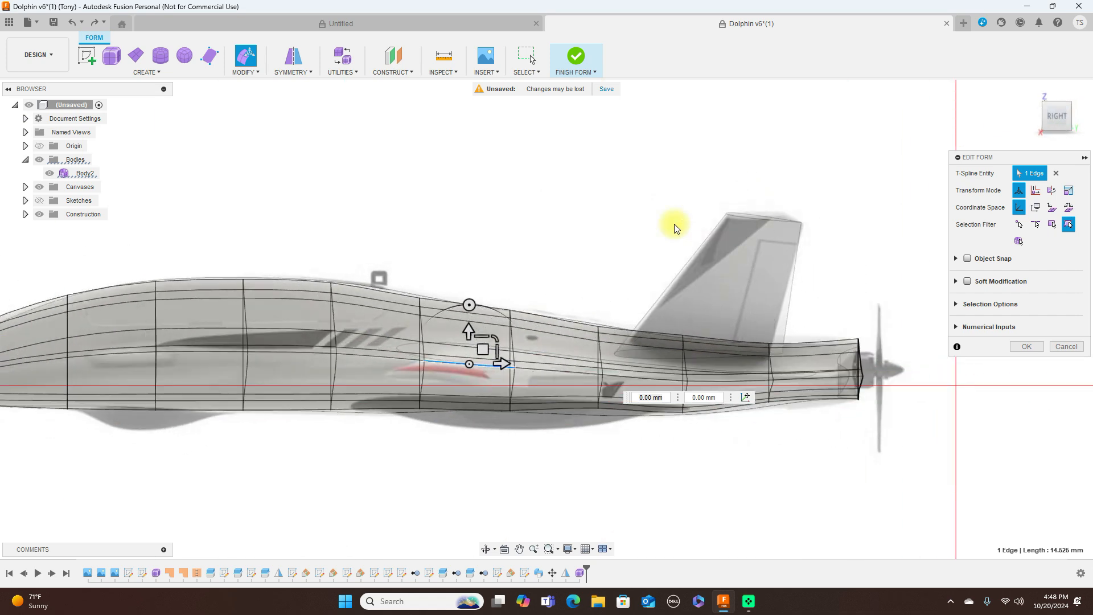
pyautogui.keyDown('shift'); pyautogui.click(361, 357); pyautogui.keyUp('shift')
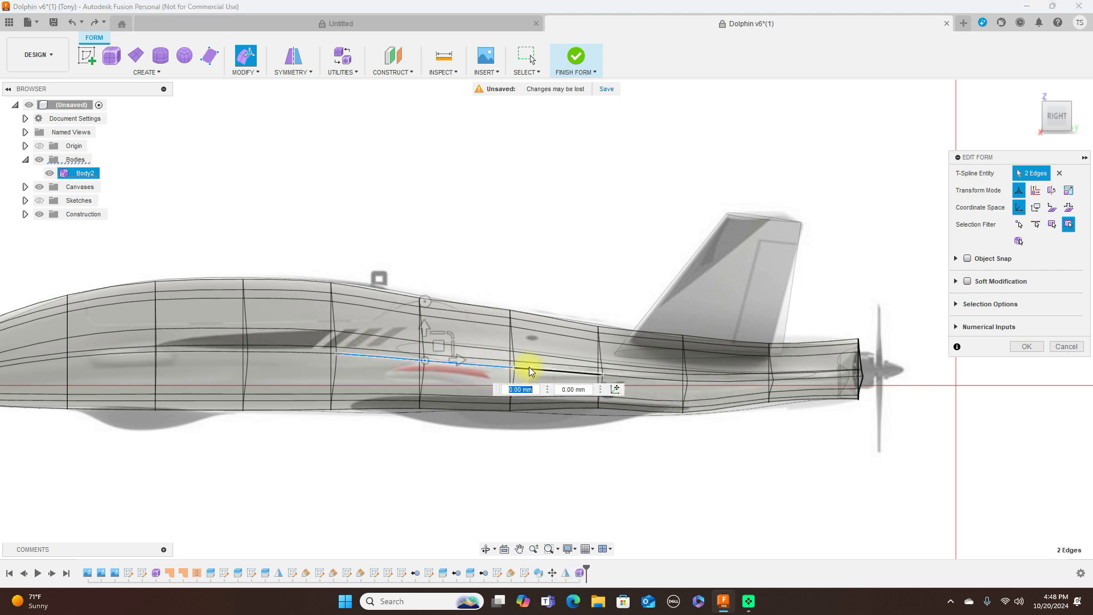
pyautogui.keyDown('shift'); pyautogui.click(529, 371); pyautogui.keyUp('shift')
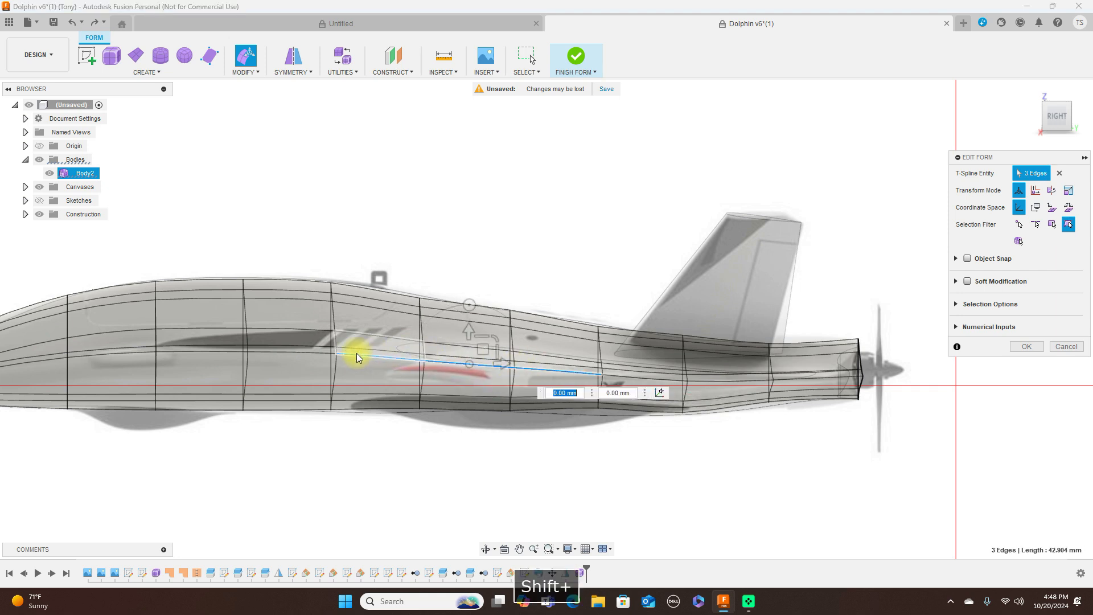
pyautogui.keyDown('shift'); pyautogui.click(300, 350); pyautogui.keyUp('shift')
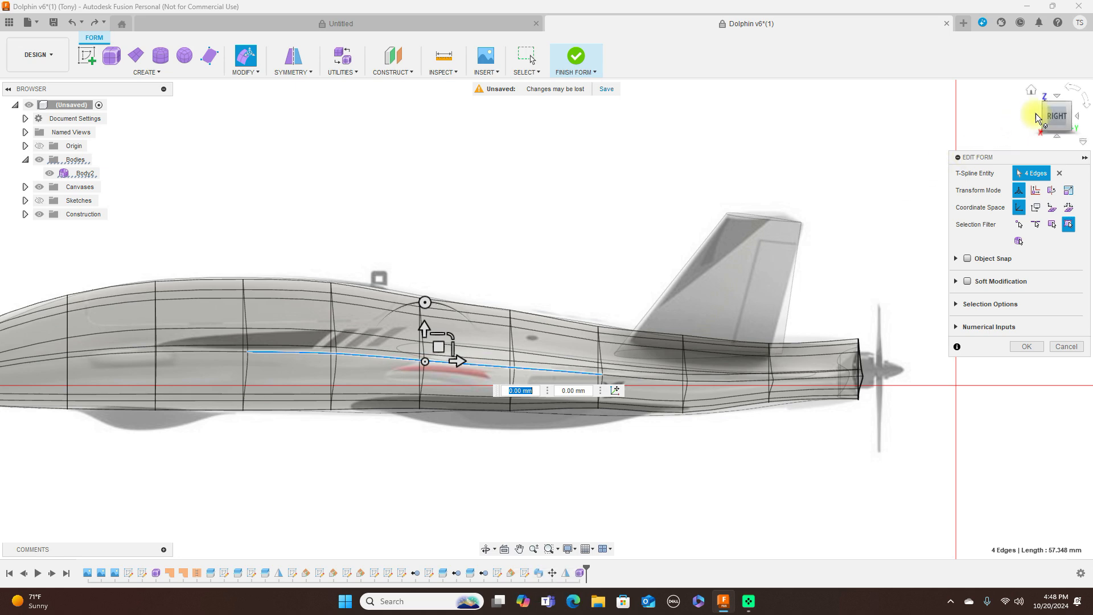
pyautogui.click(1036, 120)
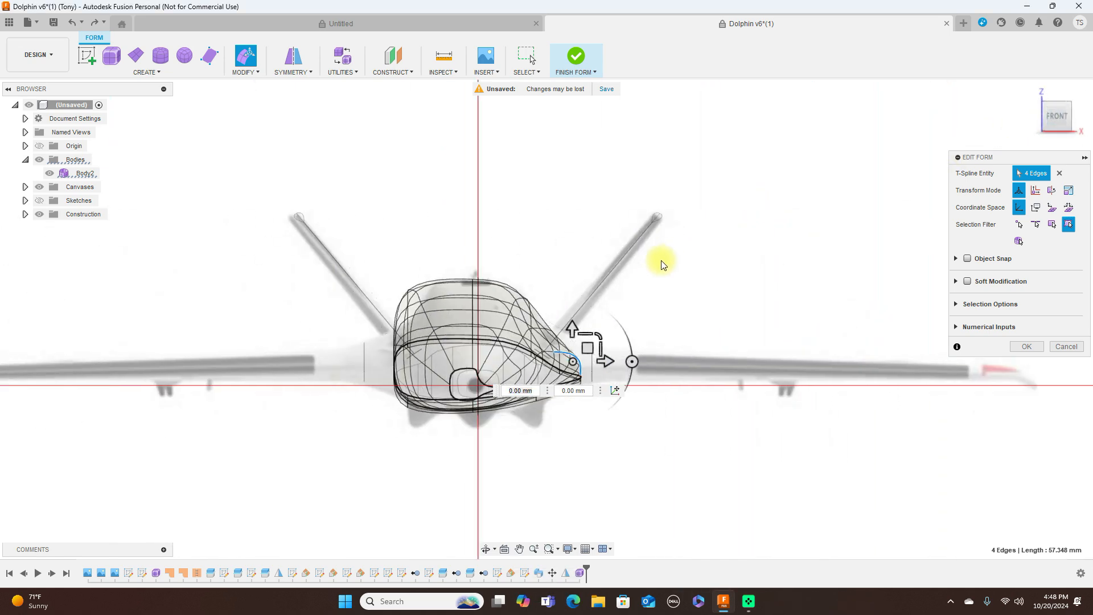
pyautogui.moveTo(587, 347); pyautogui.dragTo(638, 344)
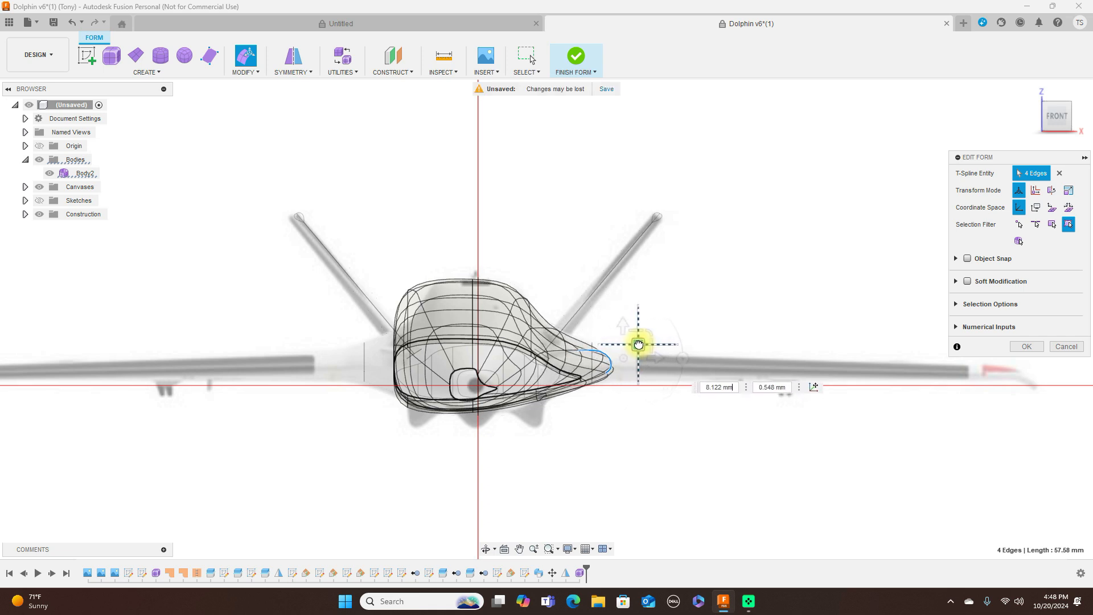
pyautogui.press('Tab')
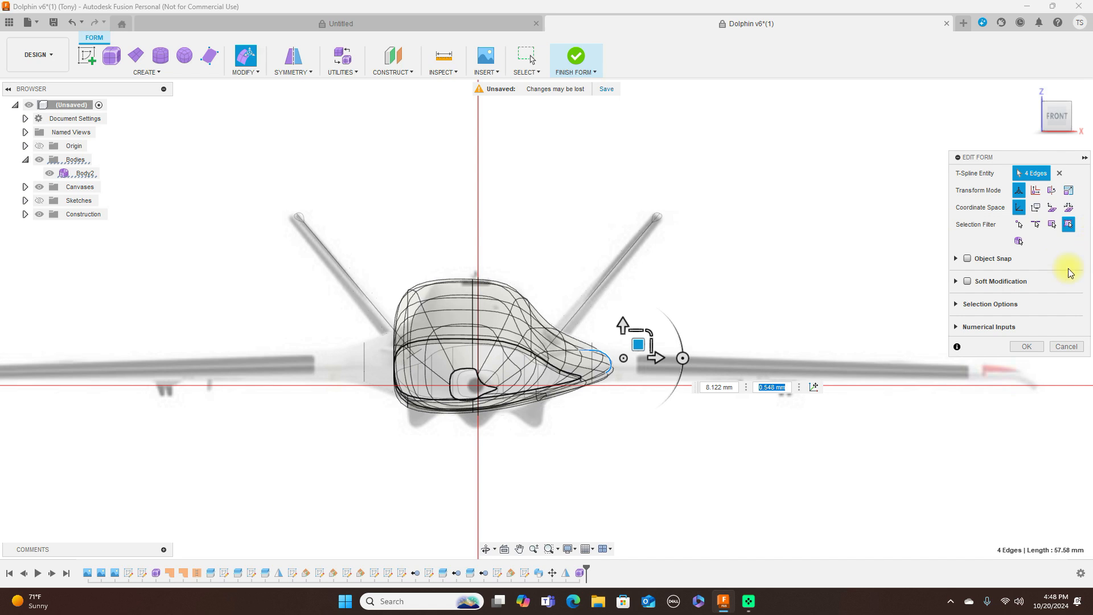
pyautogui.click(1026, 347)
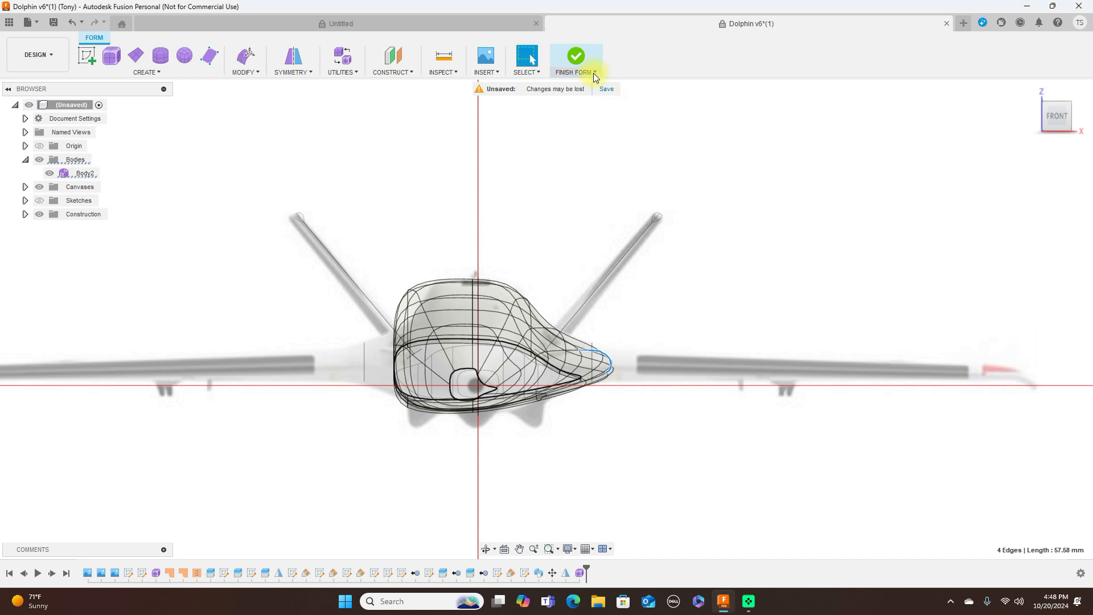
# Step: Finish the form and hide Body11, Body12, Body13 and Body14 to view only the new fuselage body from the side
pyautogui.click(579, 59)
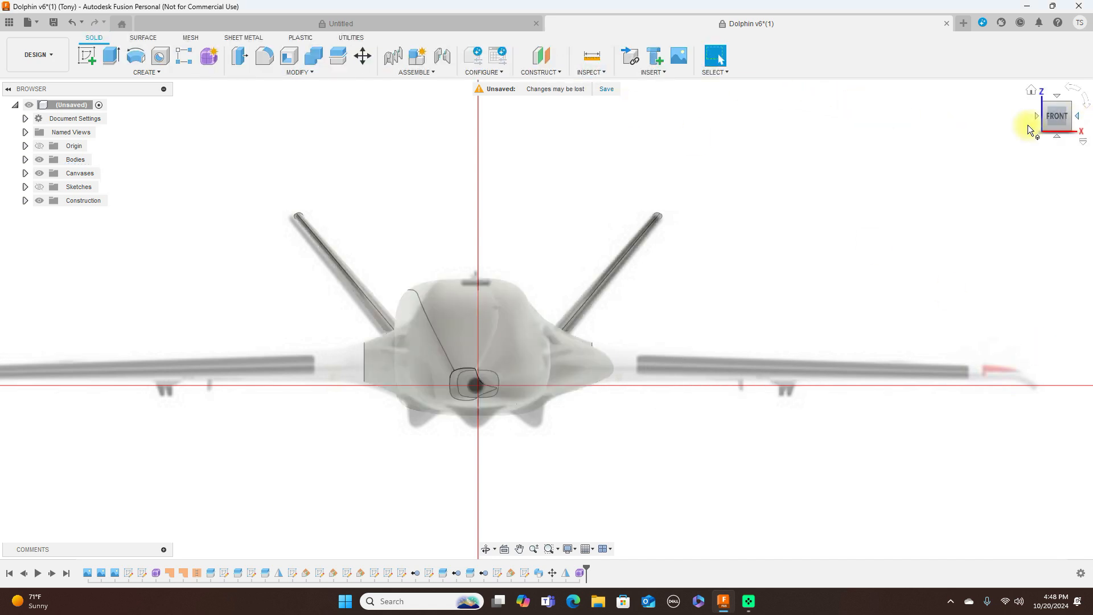
pyautogui.click(39, 160)
pyautogui.click(25, 160)
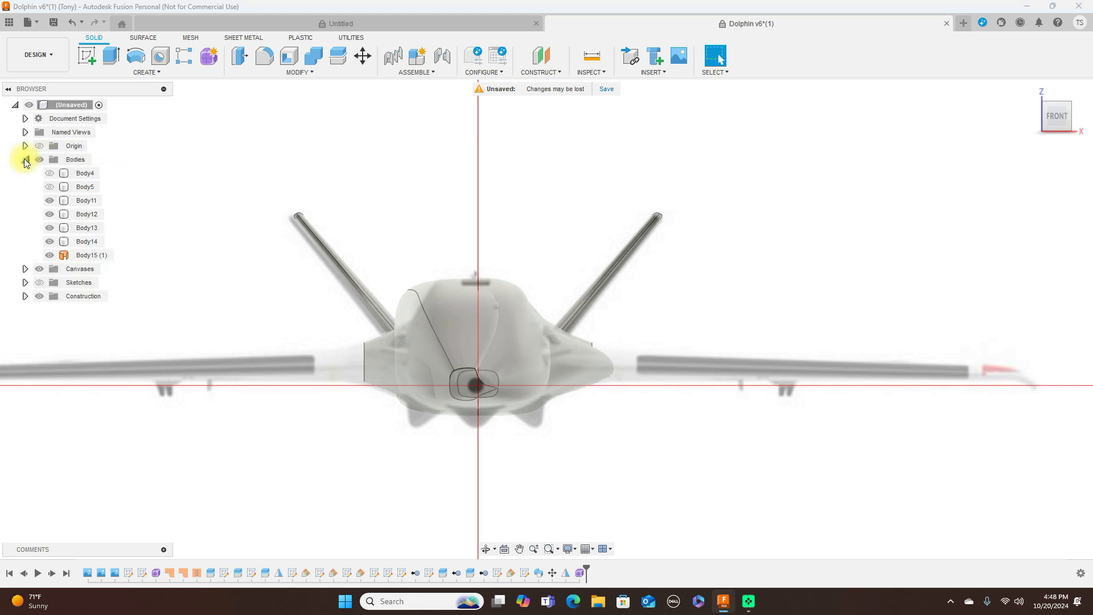
pyautogui.click(50, 199)
pyautogui.click(49, 214)
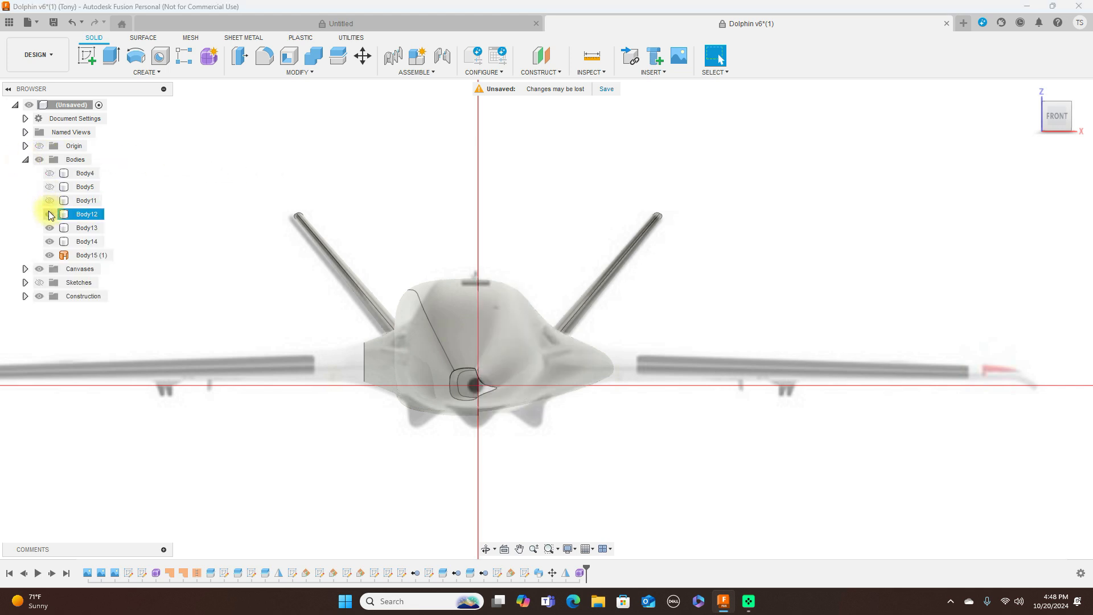
pyautogui.click(50, 228)
pyautogui.click(49, 241)
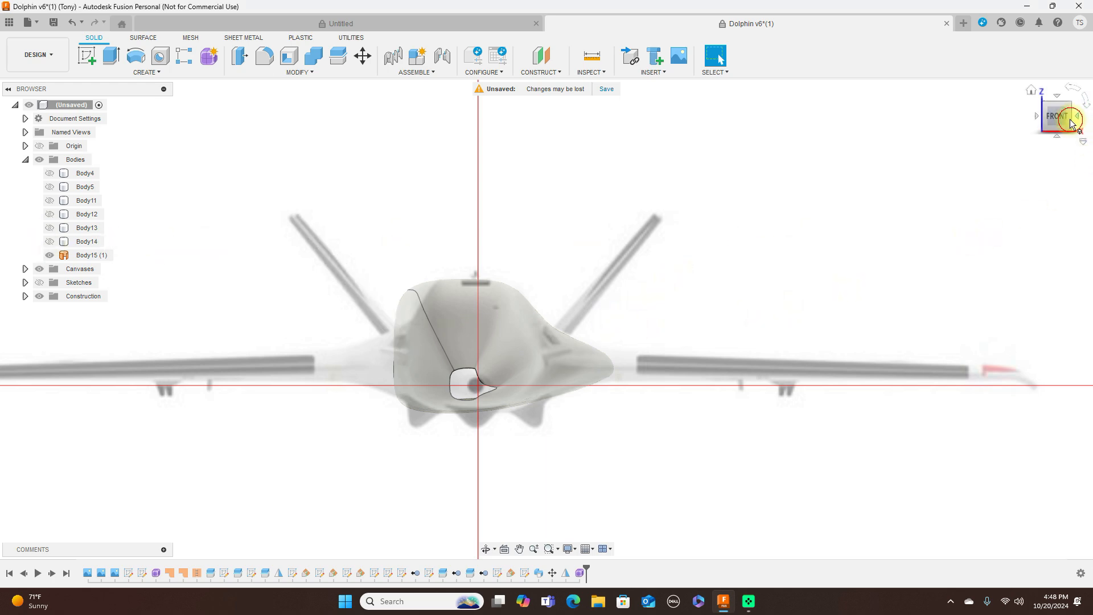
pyautogui.click(1074, 119)
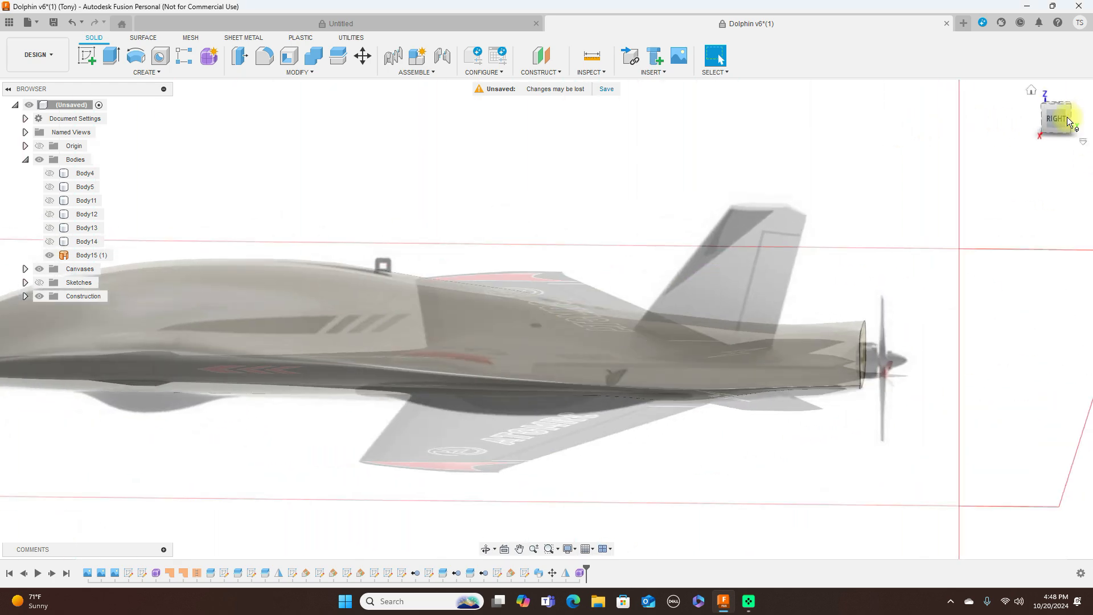
pyautogui.click(1068, 119)
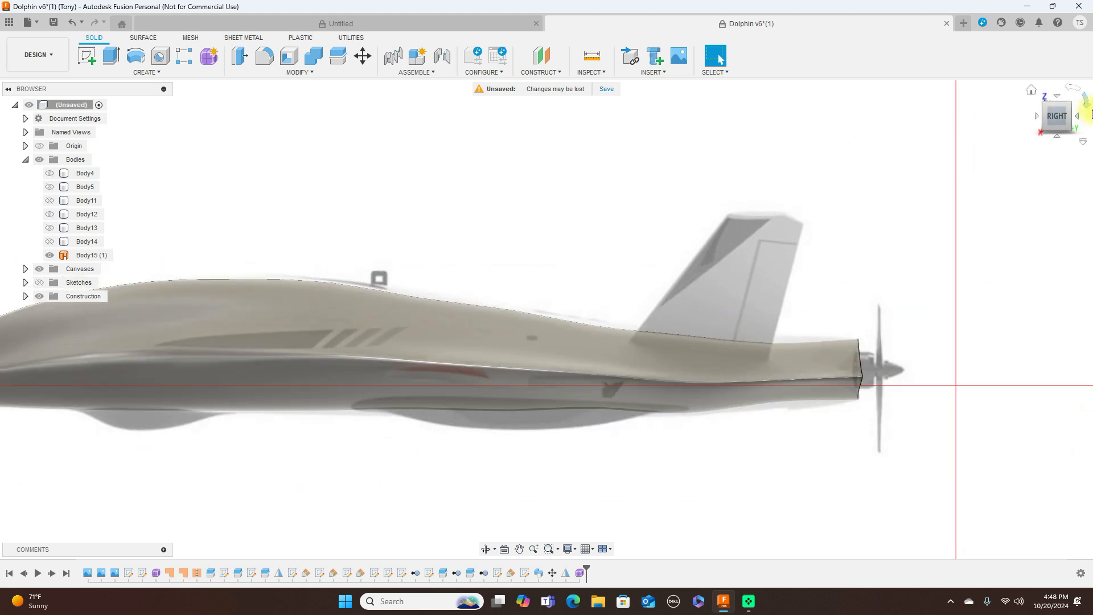
pyautogui.scroll(-3, 875, 187)
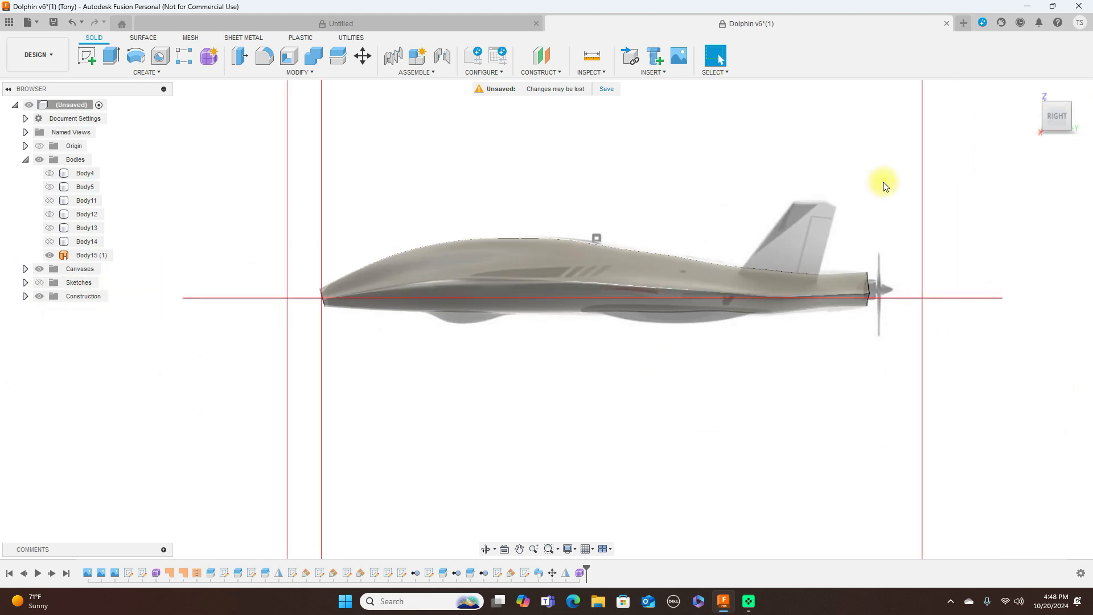
# Step: Compare the fuselage body with the top and side canvases, and reopen its form for editing
pyautogui.click(1059, 98)
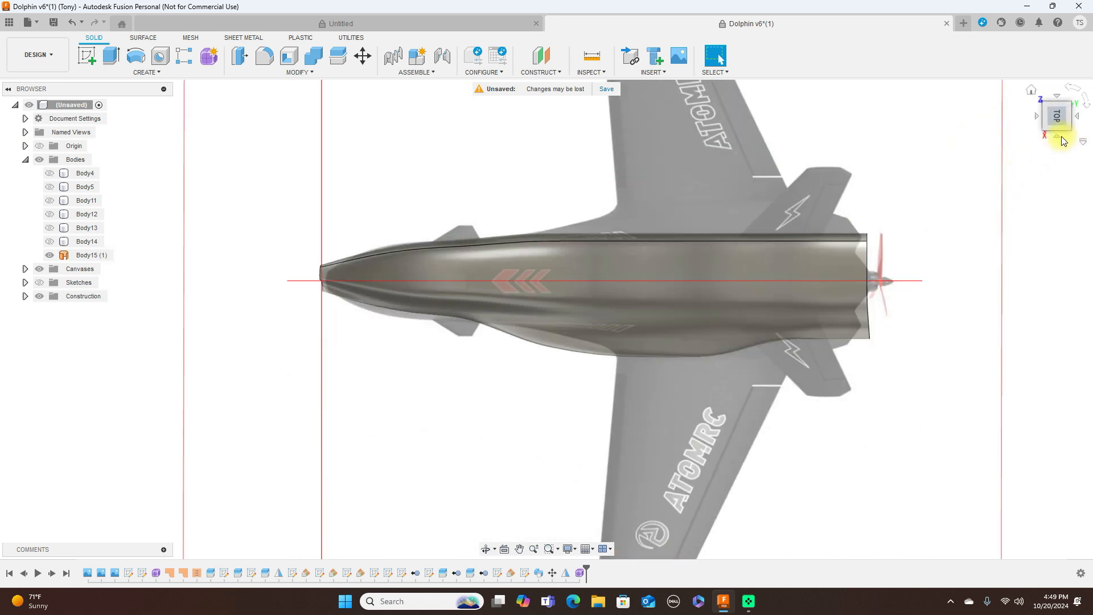
pyautogui.click(1054, 137)
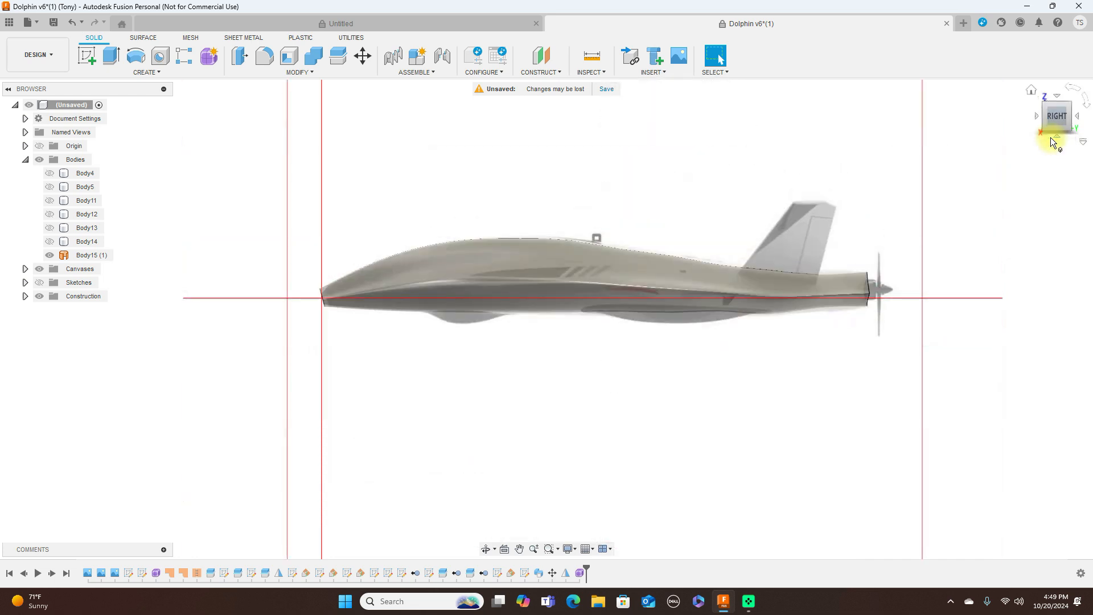
pyautogui.click(1058, 97)
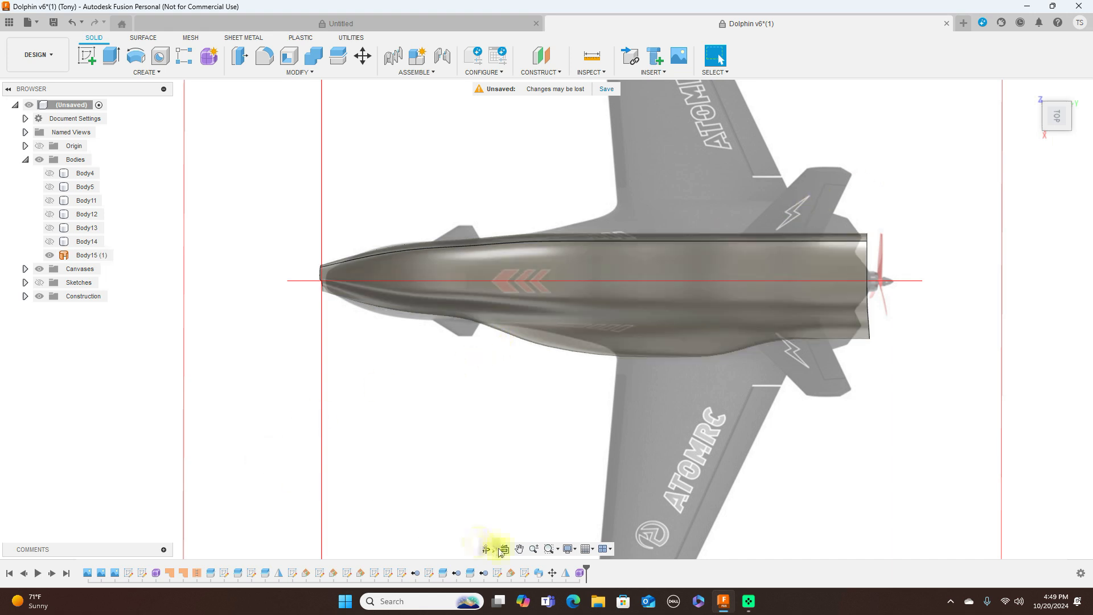
pyautogui.rightClick(580, 573)
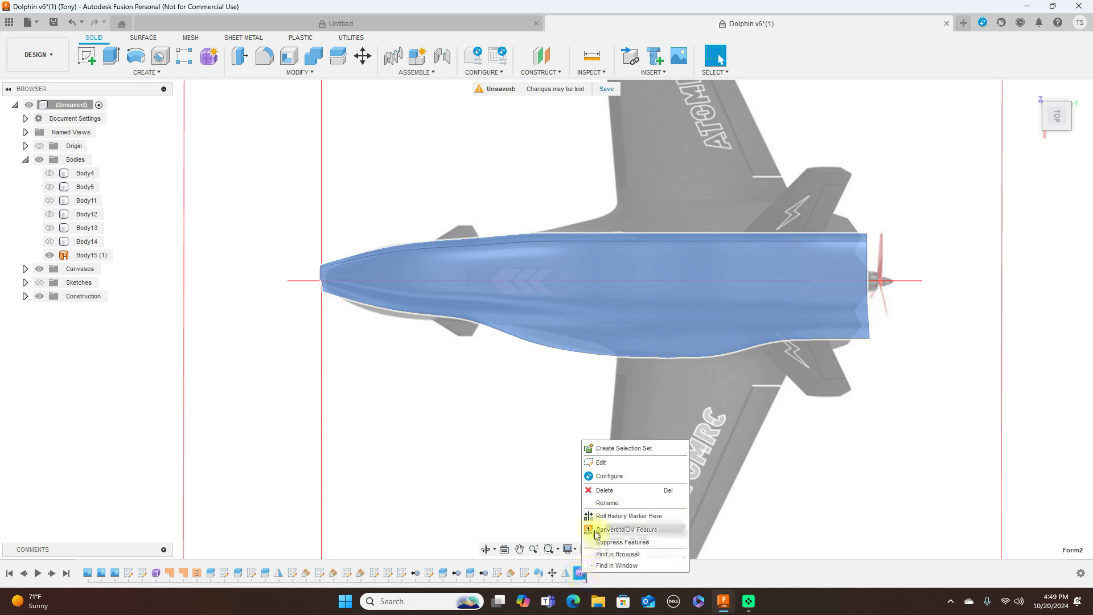
pyautogui.click(605, 462)
# Step: Move the two outer side vertices just ahead of the wing root about 5.76 mm inward in top view
pyautogui.scroll(1, 515, 418)
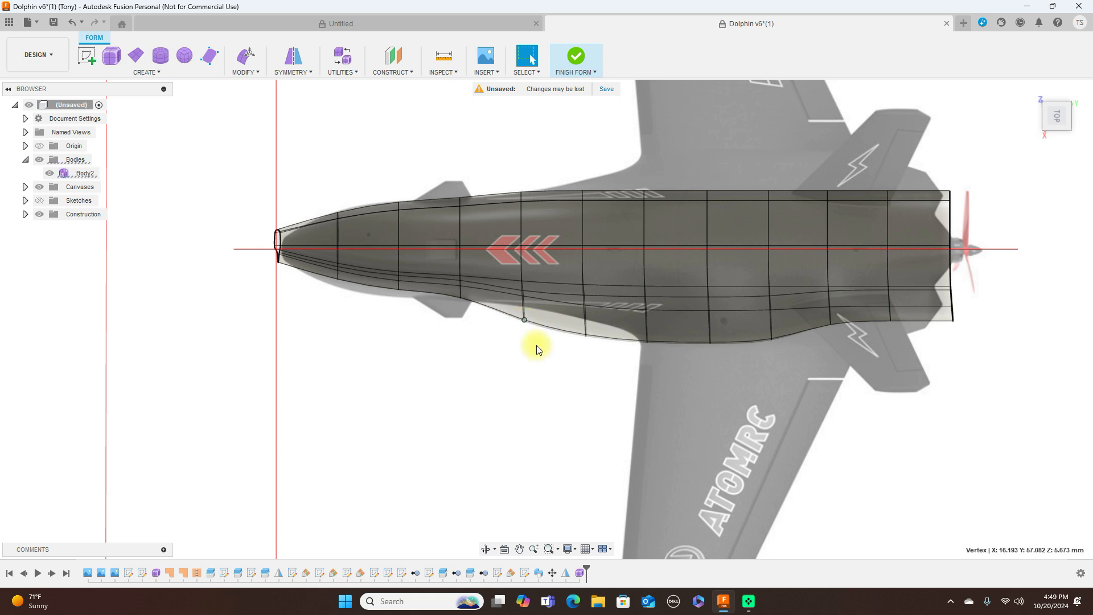
pyautogui.keyDown('shift'); pyautogui.click(586, 337); pyautogui.keyUp('shift')
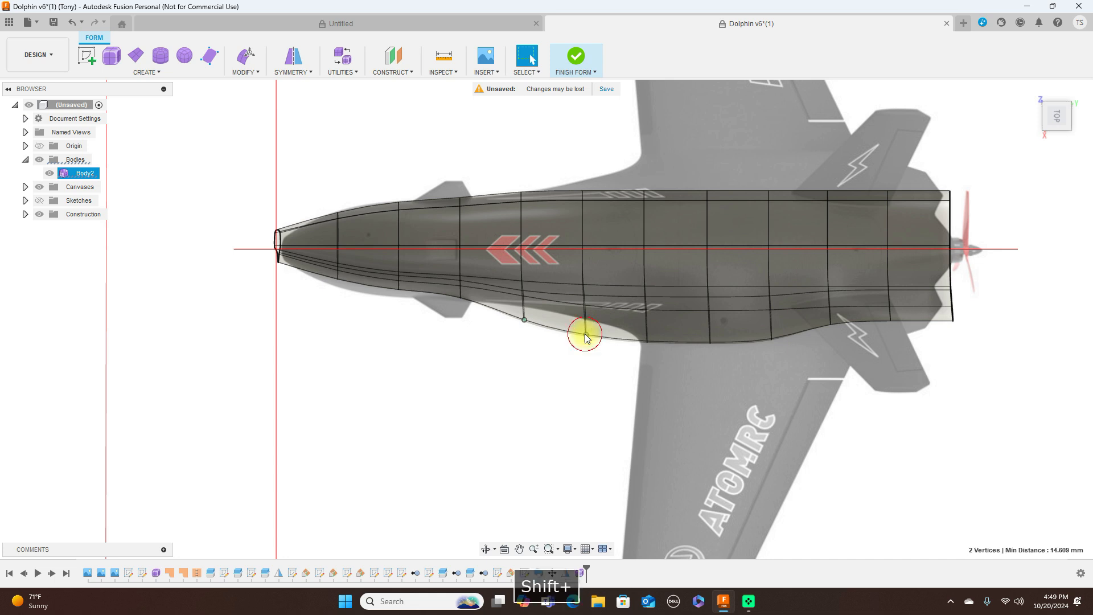
pyautogui.rightClick(554, 367)
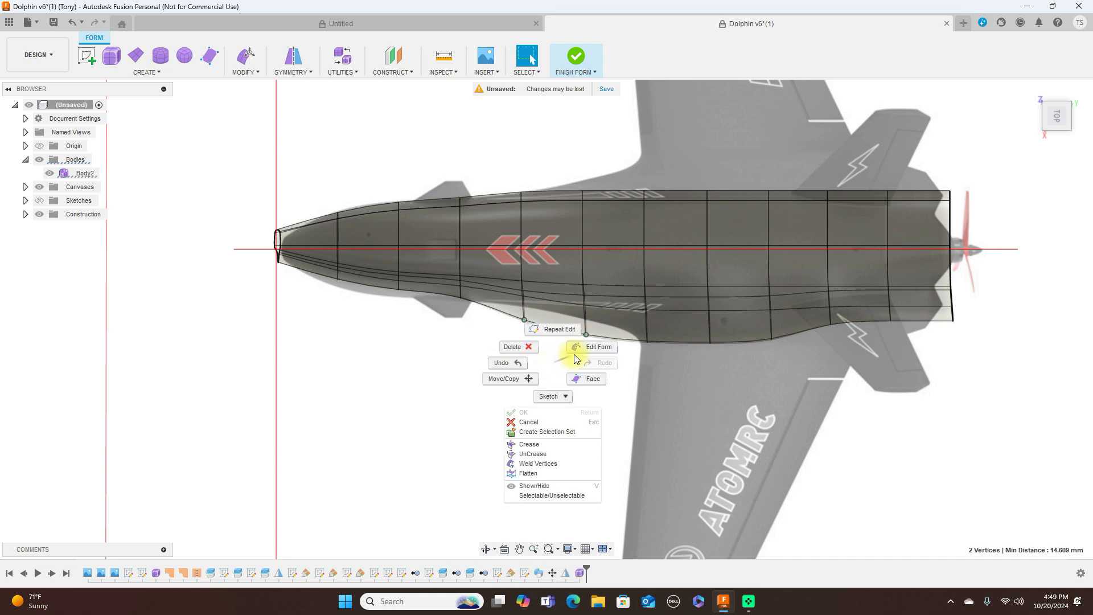
pyautogui.click(580, 350)
pyautogui.moveTo(568, 341); pyautogui.dragTo(569, 316)
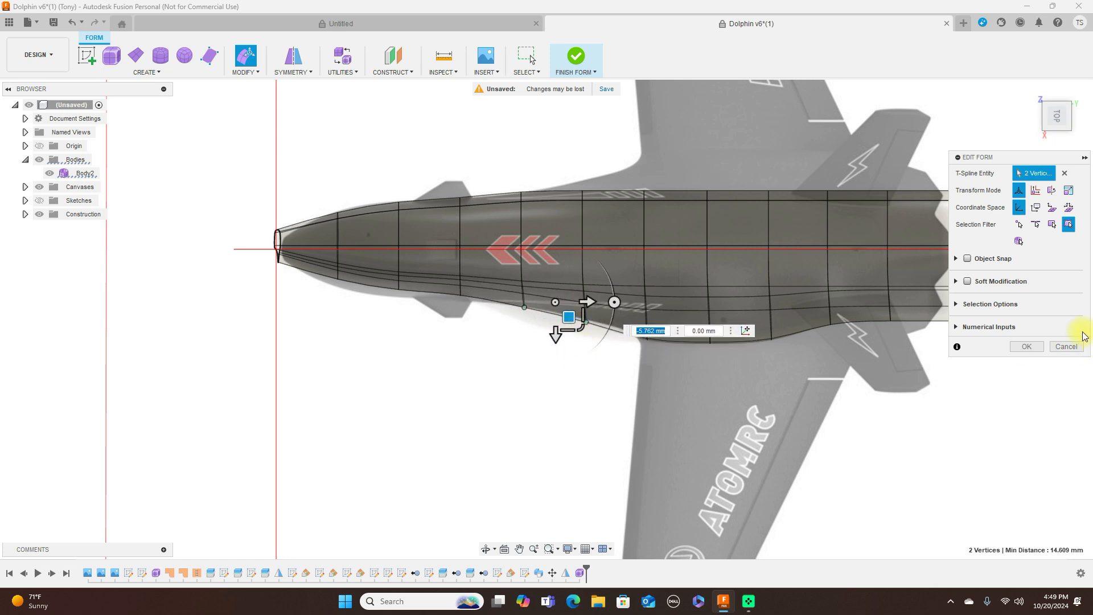
pyautogui.click(1026, 346)
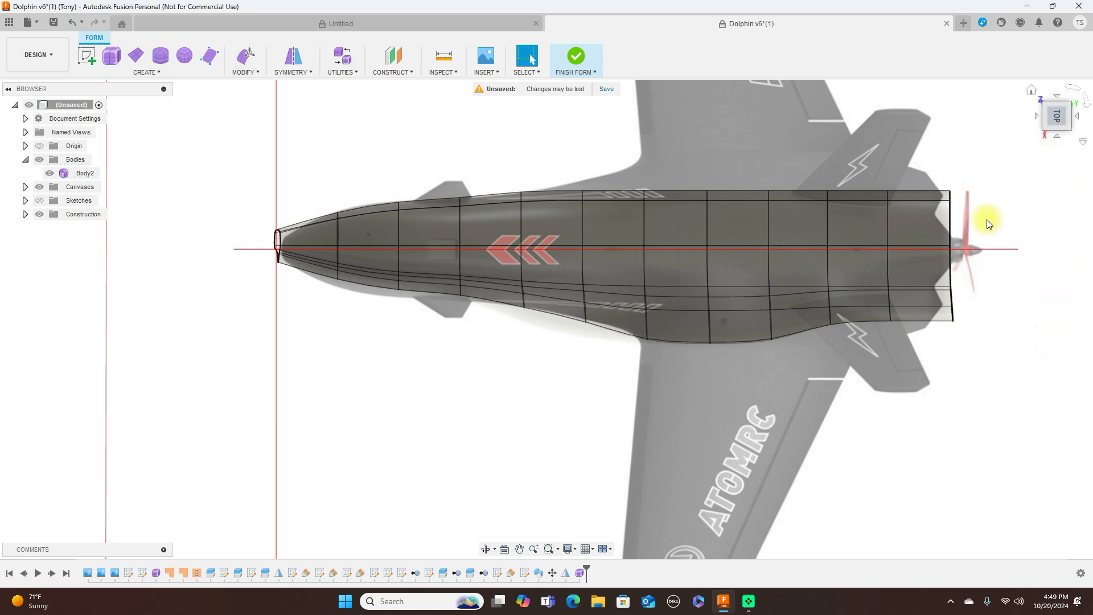
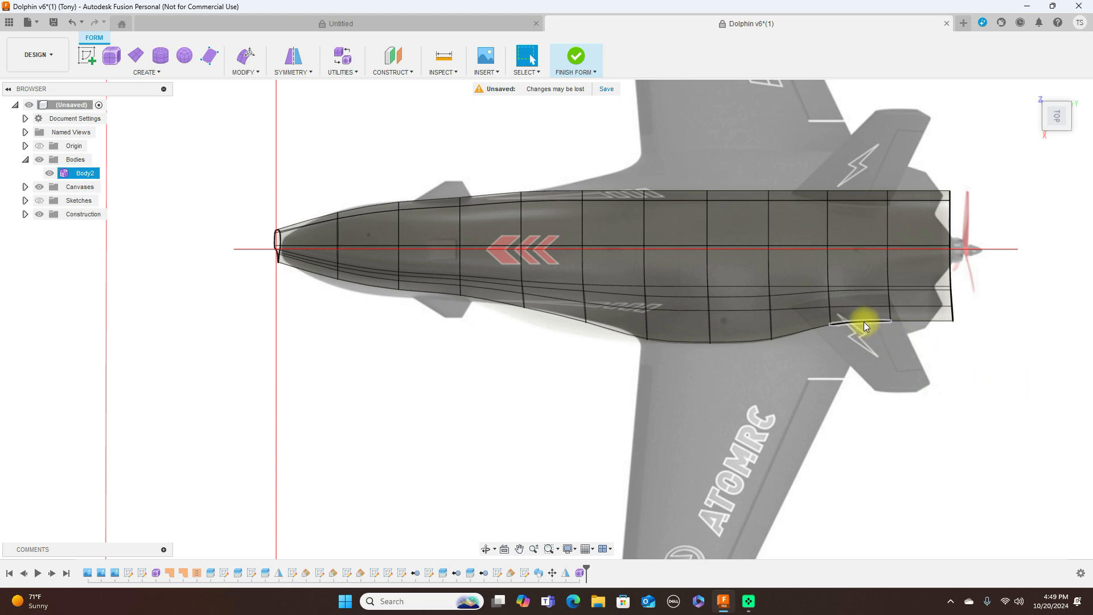
# Step: In top view, move the side edge near the tail about 6.68 mm outward and 0.92 mm rearward, and the wing-root vertex about 1.96 mm outward
pyautogui.rightClick(995, 395)
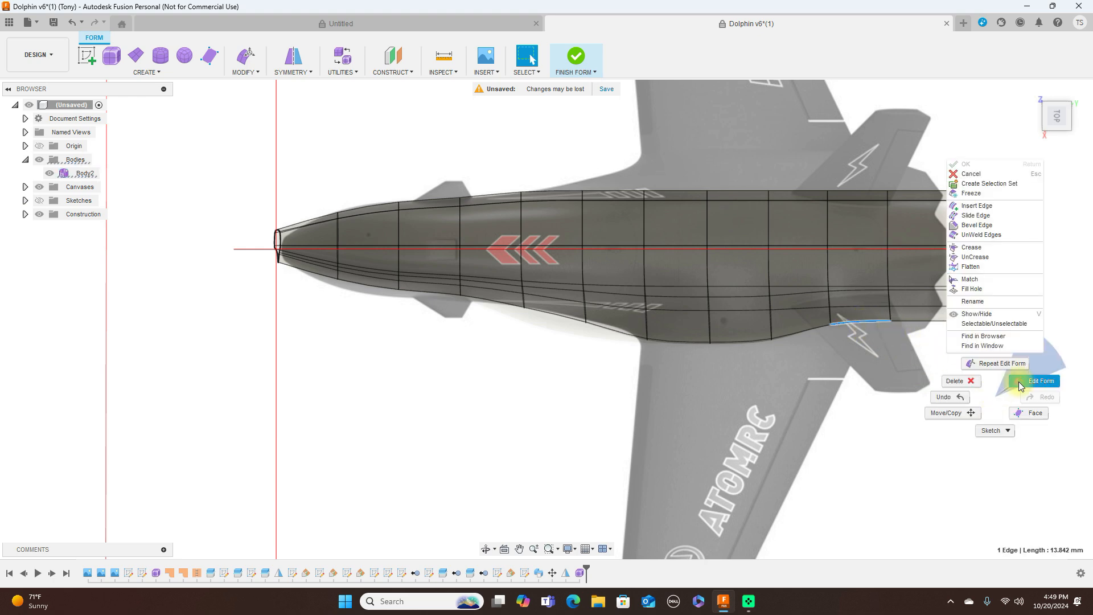
pyautogui.click(1028, 385)
pyautogui.moveTo(876, 338); pyautogui.dragTo(880, 367)
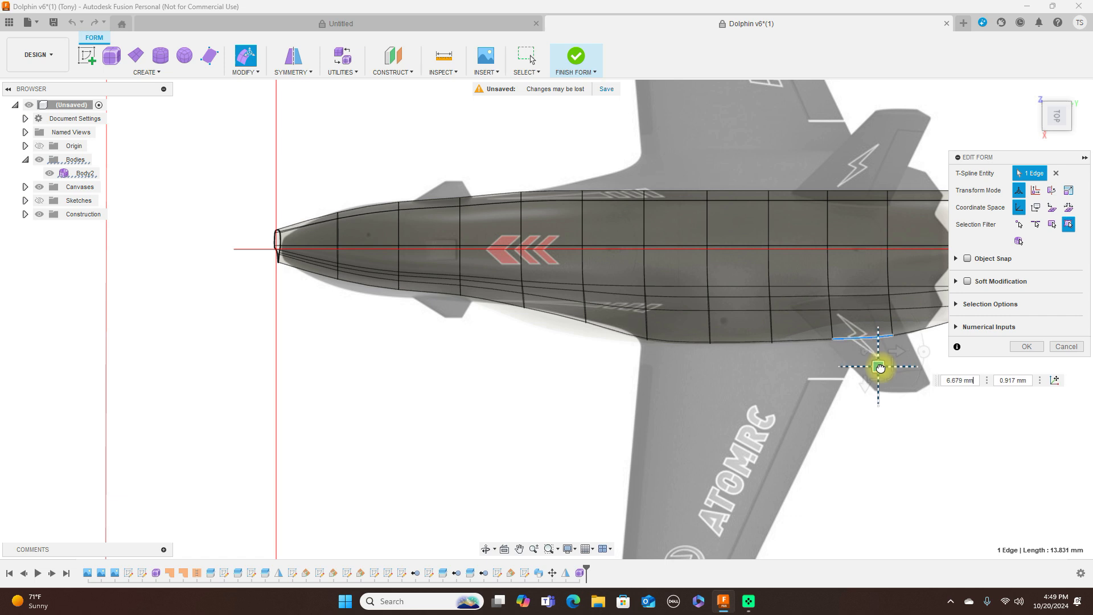
pyautogui.click(648, 339)
pyautogui.moveTo(655, 346); pyautogui.dragTo(656, 359)
pyautogui.scroll(-4, 934, 420)
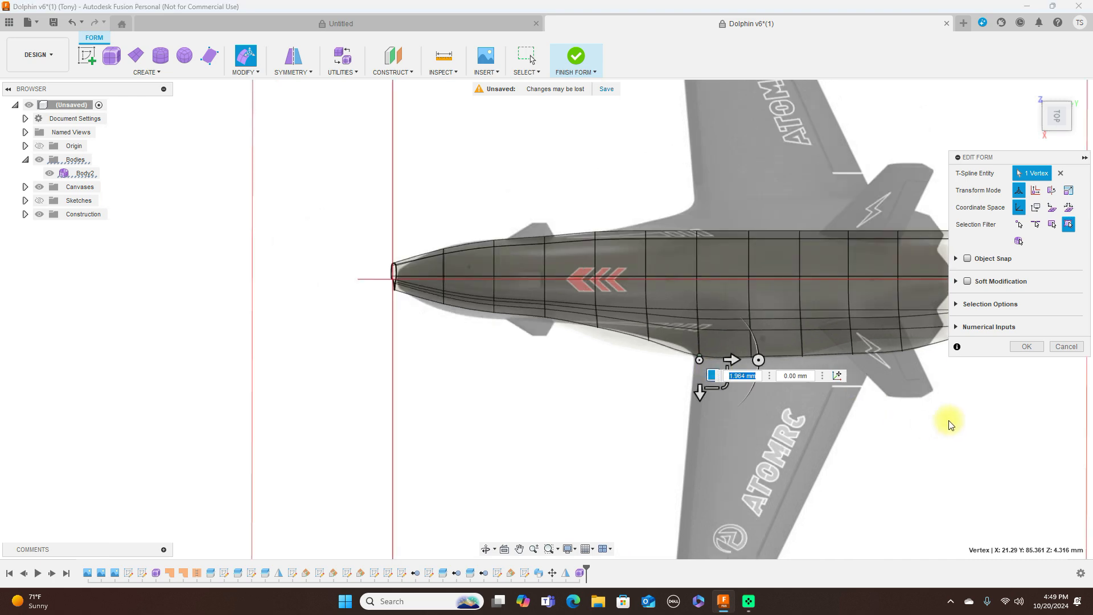
pyautogui.click(1032, 346)
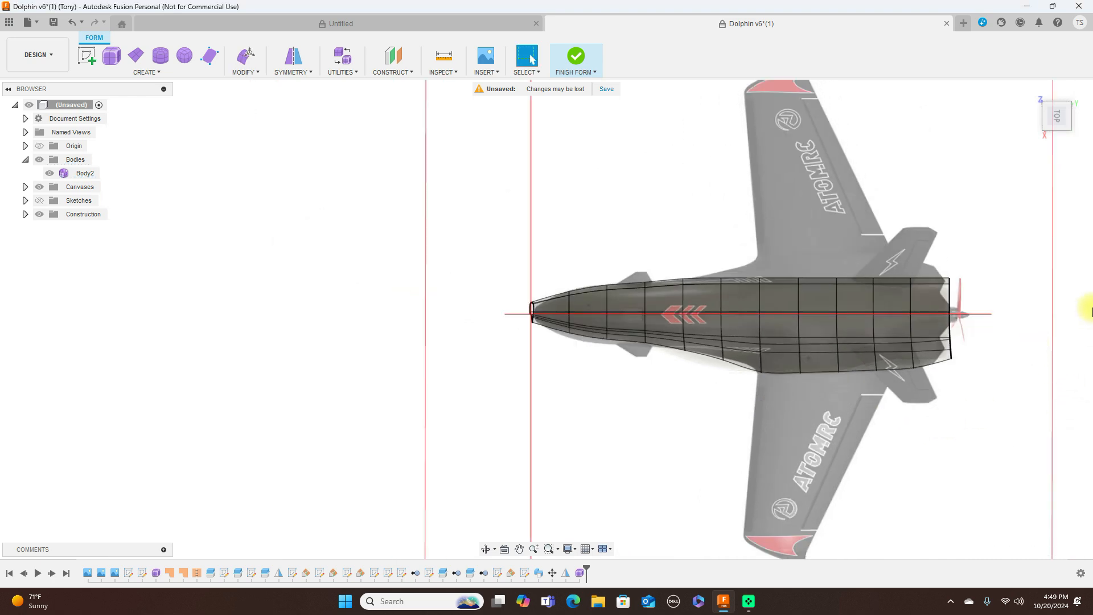
# Step: Examine the reshaped fuselage form against the side, front and top reference canvases
pyautogui.click(1057, 135)
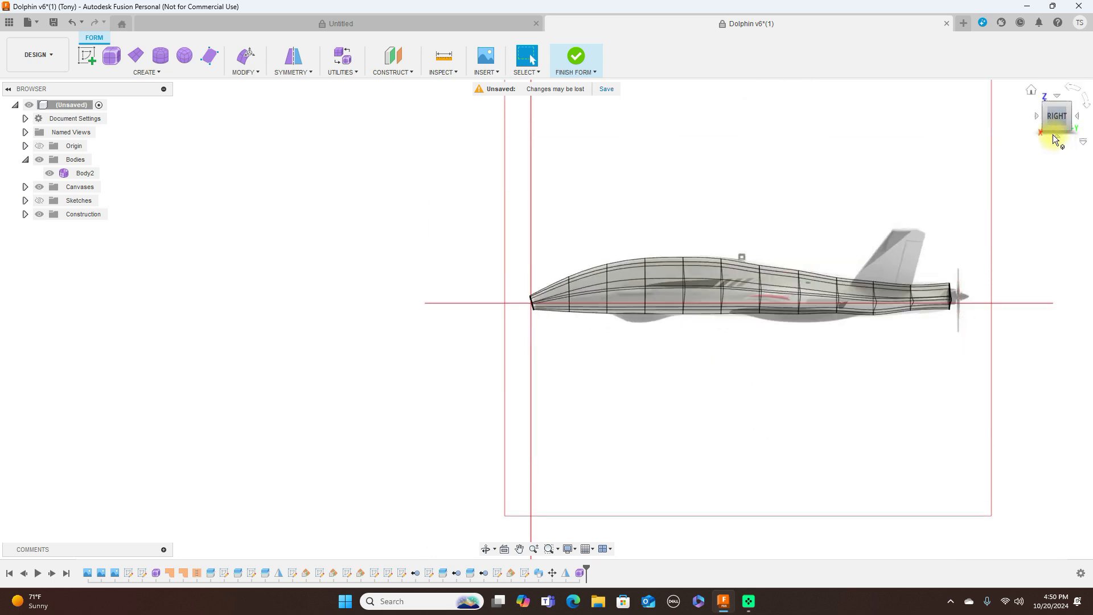
pyautogui.click(1036, 118)
pyautogui.click(581, 291)
pyautogui.click(927, 269)
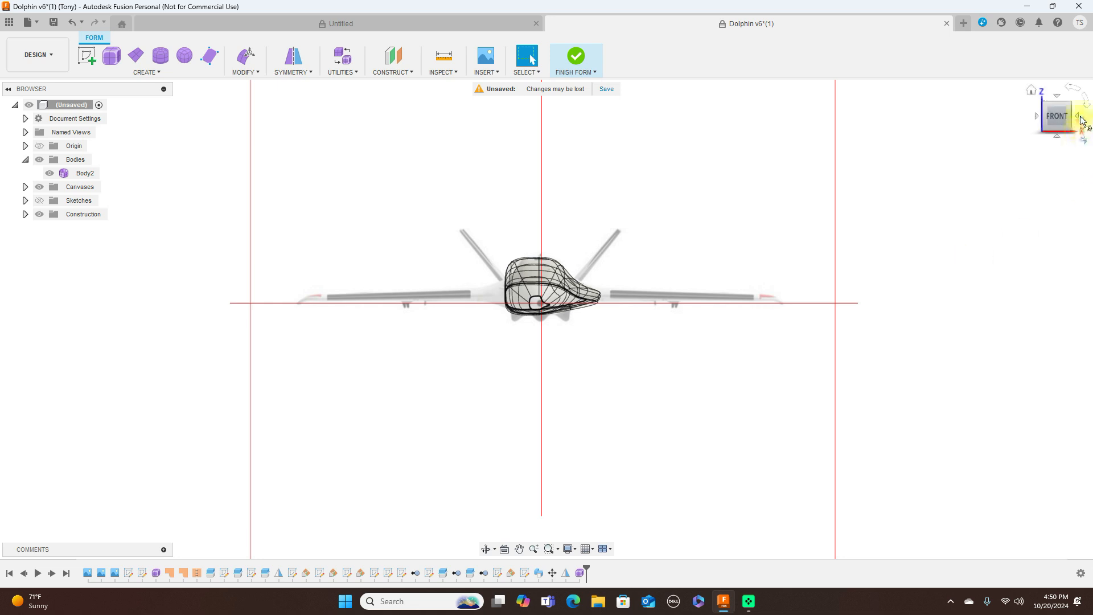
pyautogui.click(1083, 121)
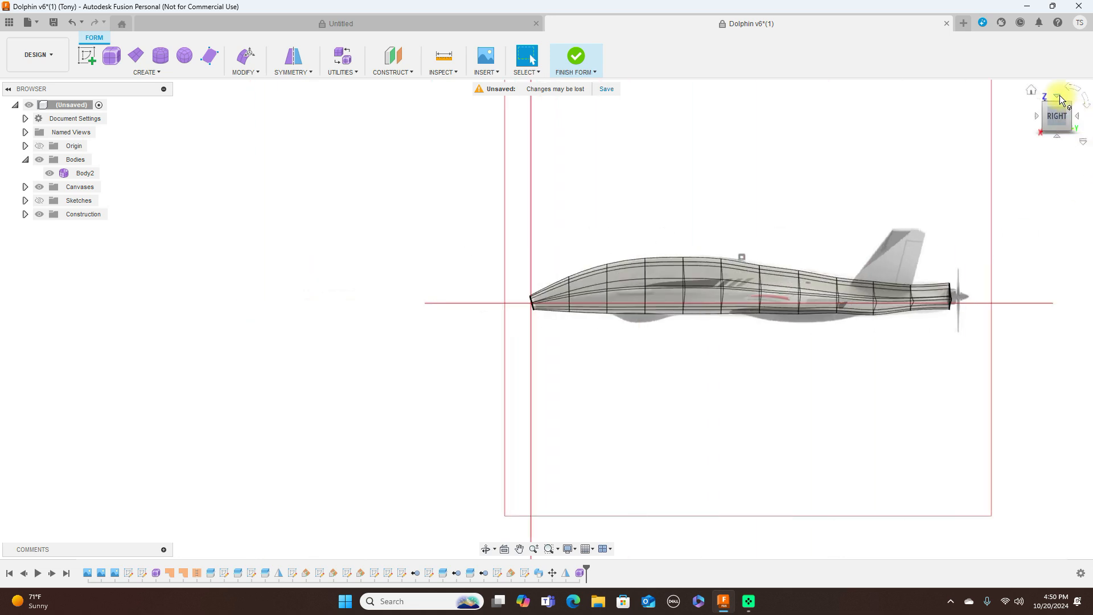
pyautogui.click(1061, 99)
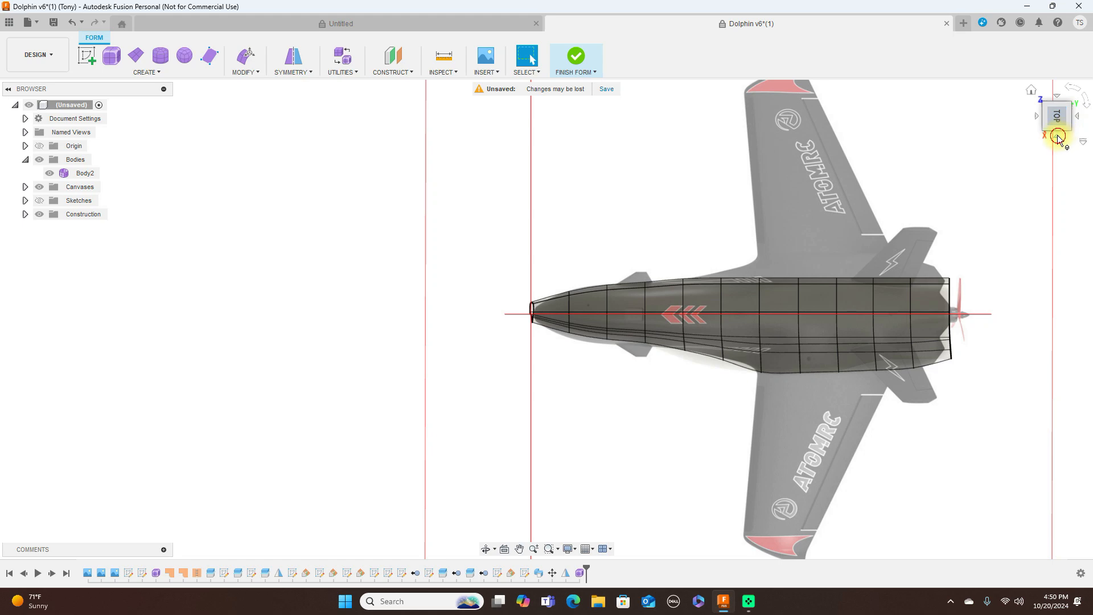
pyautogui.click(1058, 137)
pyautogui.click(1083, 121)
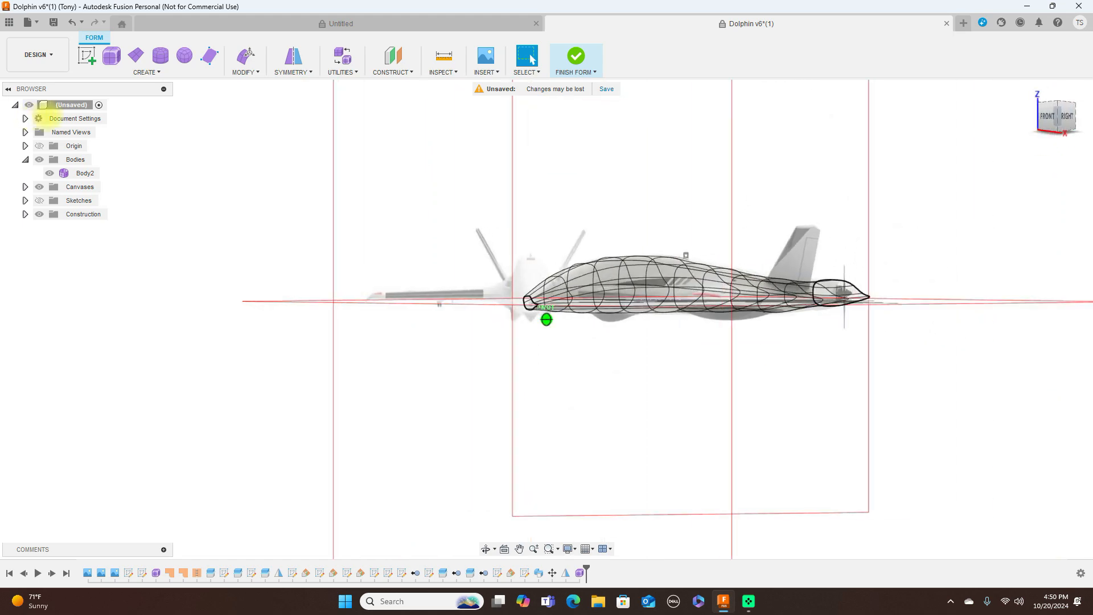
pyautogui.click(1043, 118)
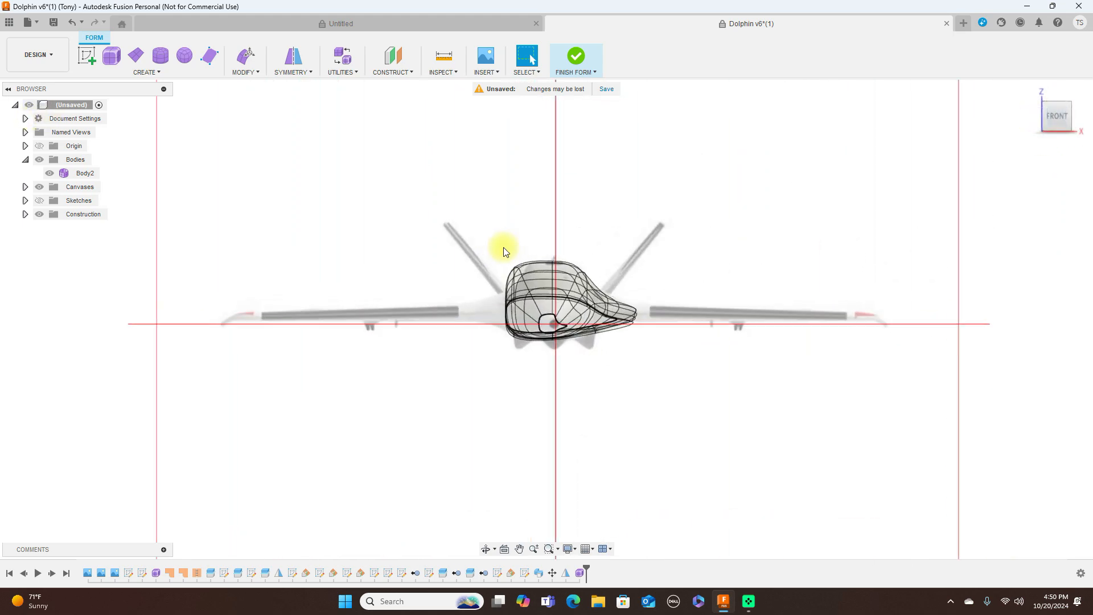
# Step: Move two nose ring vertices in front view: the upper about 1.85 mm outward, 0.40 mm up; the one below about 2.38 mm outward, 0.79 mm up
pyautogui.scroll(3, 551, 200)
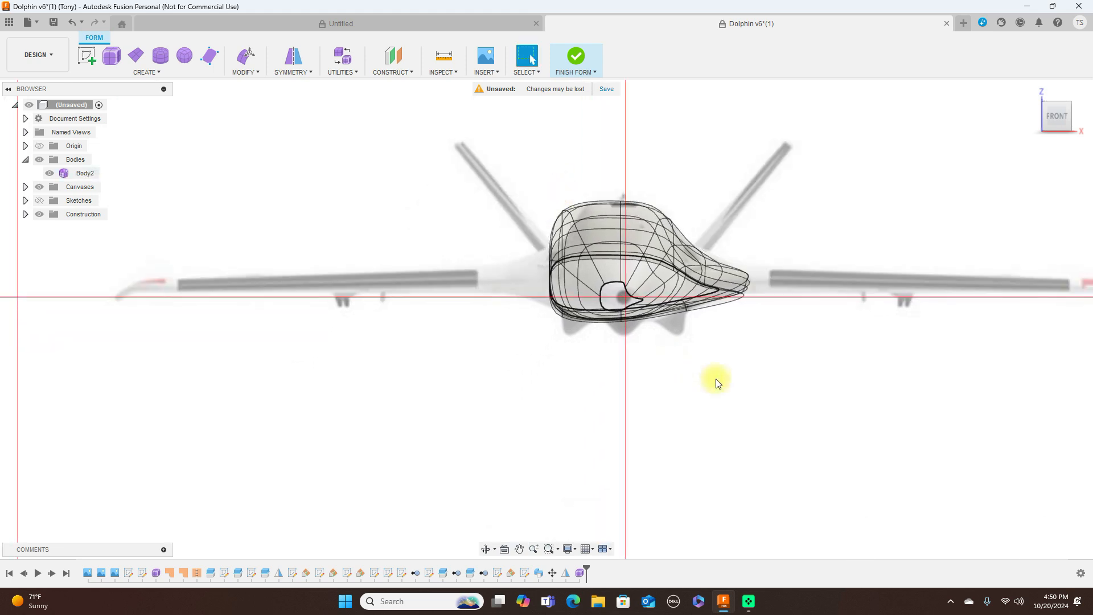
pyautogui.scroll(3, 716, 380)
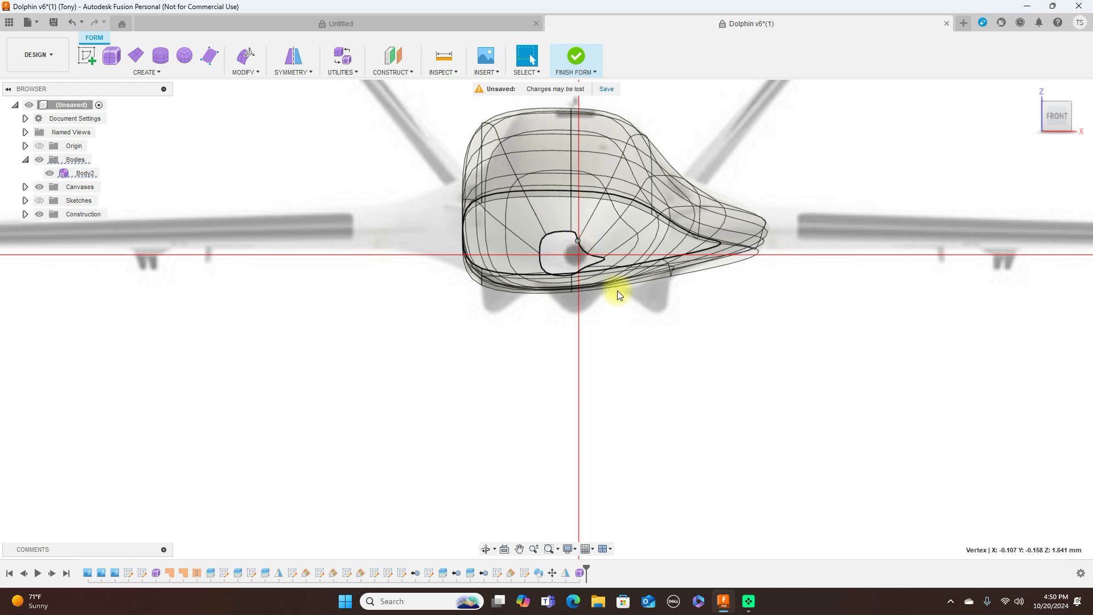
pyautogui.rightClick(616, 306)
pyautogui.click(653, 288)
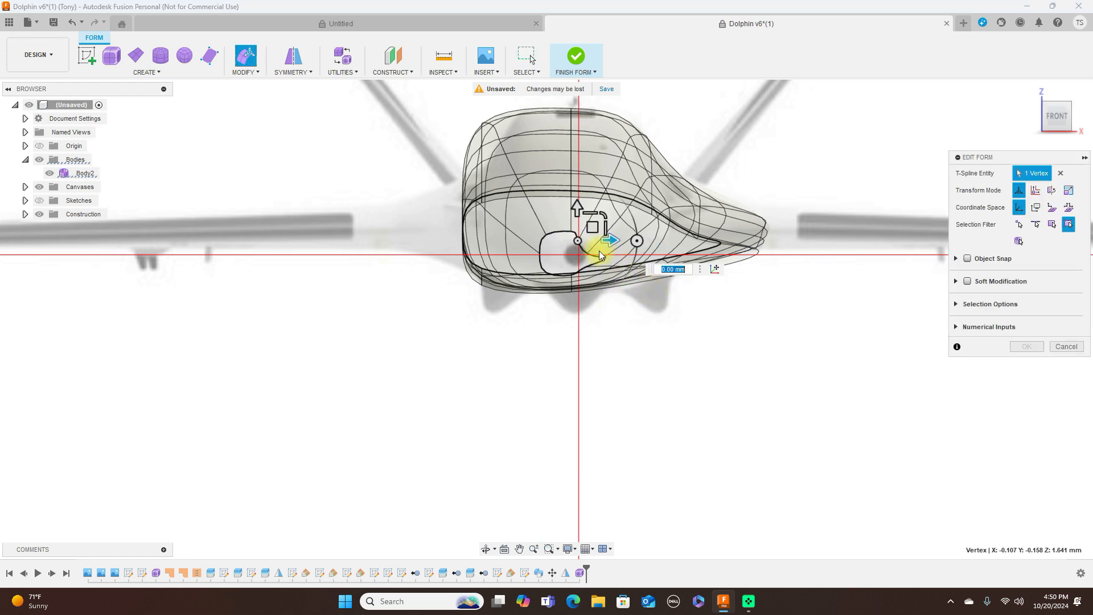
pyautogui.moveTo(596, 226)
pyautogui.mouseDown()
pyautogui.moveTo(614, 215)
pyautogui.moveTo(612, 224)
pyautogui.mouseUp()
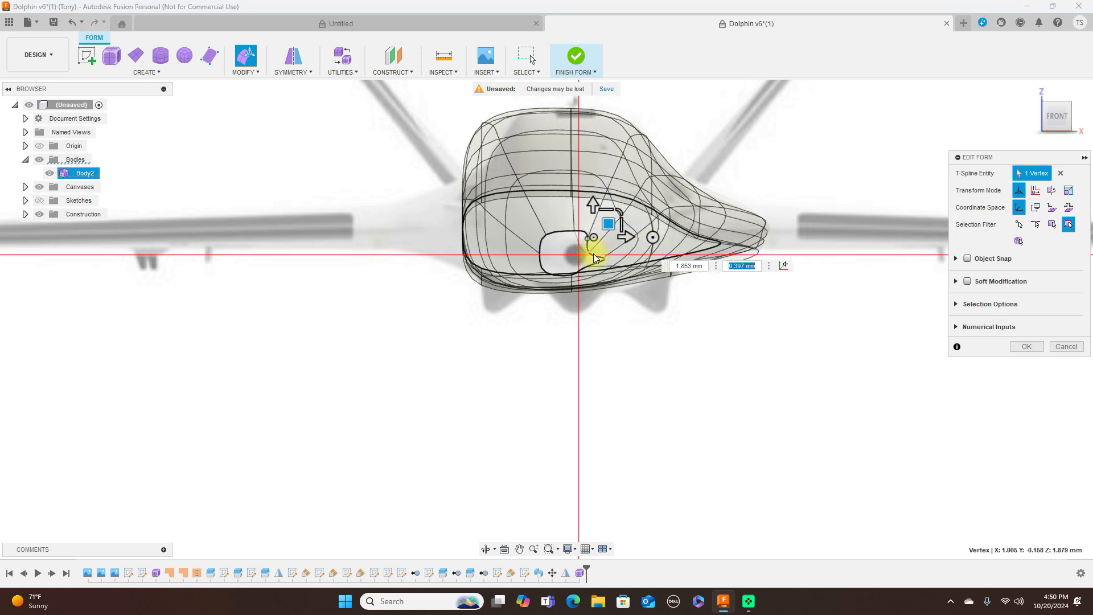
pyautogui.click(589, 253)
pyautogui.moveTo(607, 241)
pyautogui.mouseDown()
pyautogui.moveTo(626, 234)
pyautogui.moveTo(610, 249)
pyautogui.mouseUp()
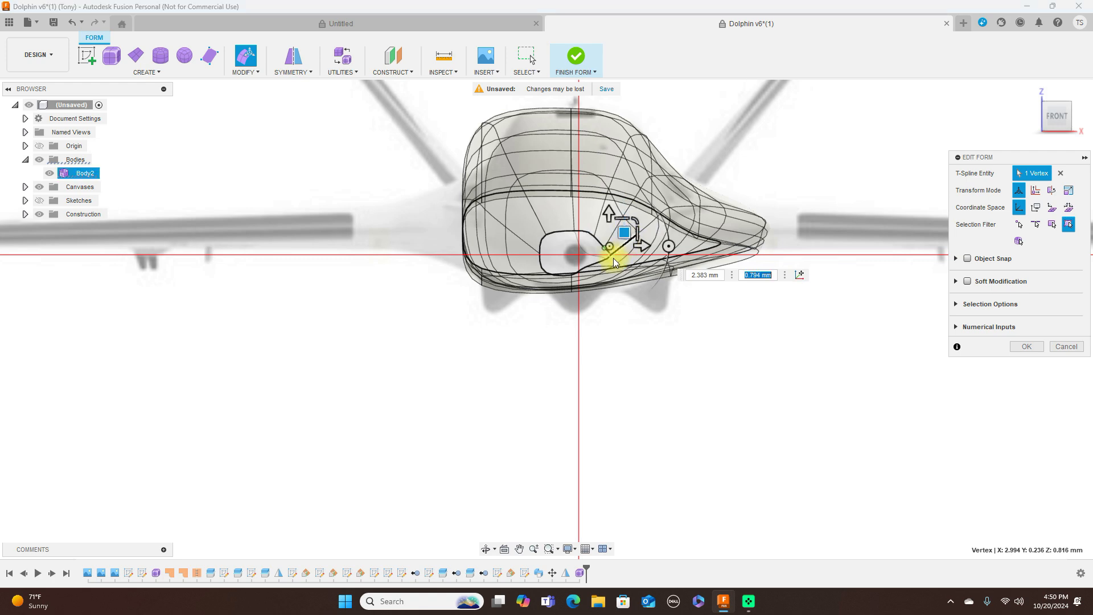
# Step: Move the nose ring's lower side vertex about 1 mm down in front view
pyautogui.scroll(2, 601, 272)
pyautogui.scroll(1, 602, 273)
pyautogui.click(569, 265)
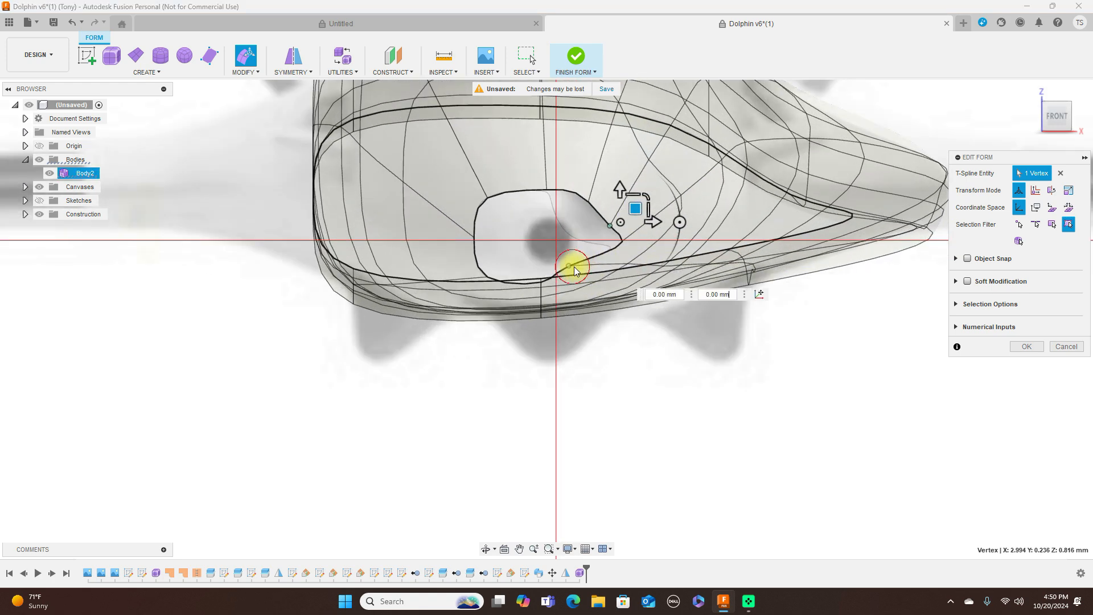
pyautogui.moveTo(585, 253); pyautogui.dragTo(585, 271)
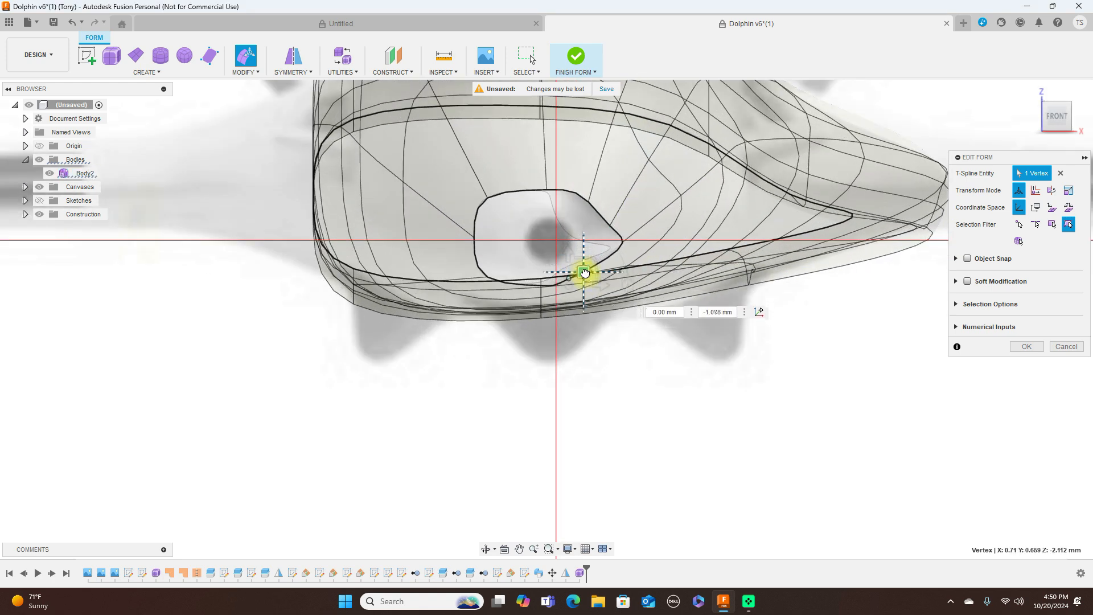
# Step: Try to move the nose ring's outermost side vertex about 1.65 mm inward and 0.51 mm down in front view
pyautogui.click(636, 231)
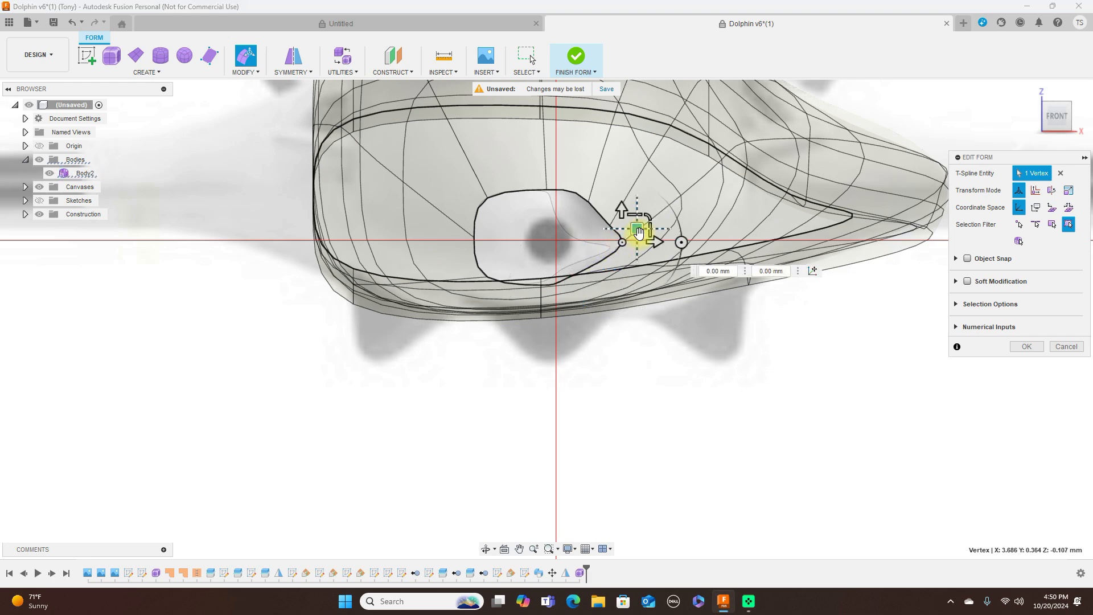
pyautogui.moveTo(631, 236); pyautogui.dragTo(608, 241)
pyautogui.scroll(1, 620, 238)
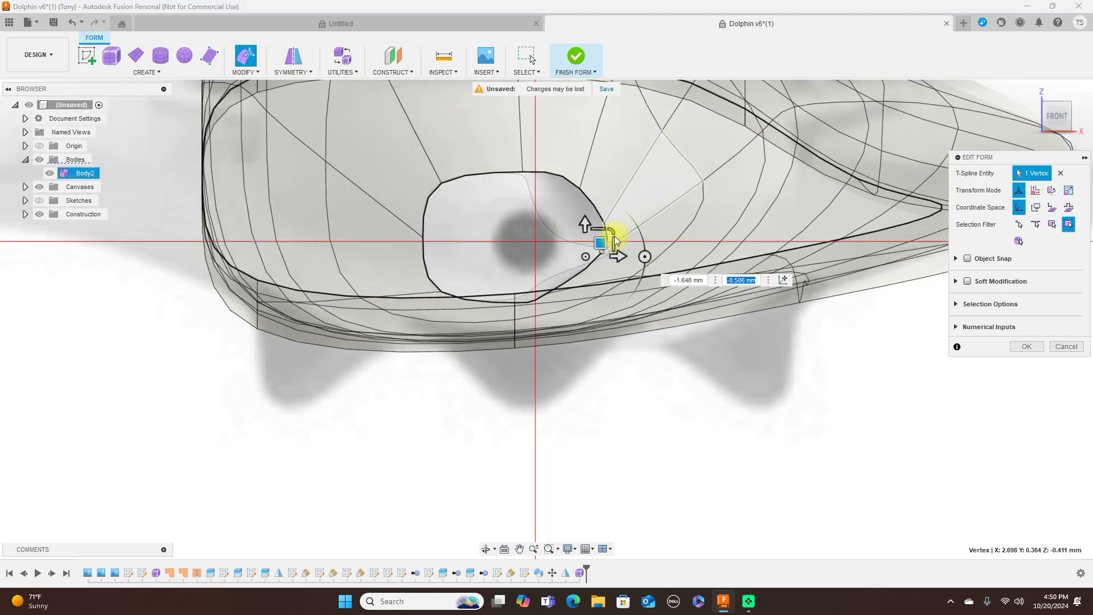
pyautogui.scroll(1, 597, 264)
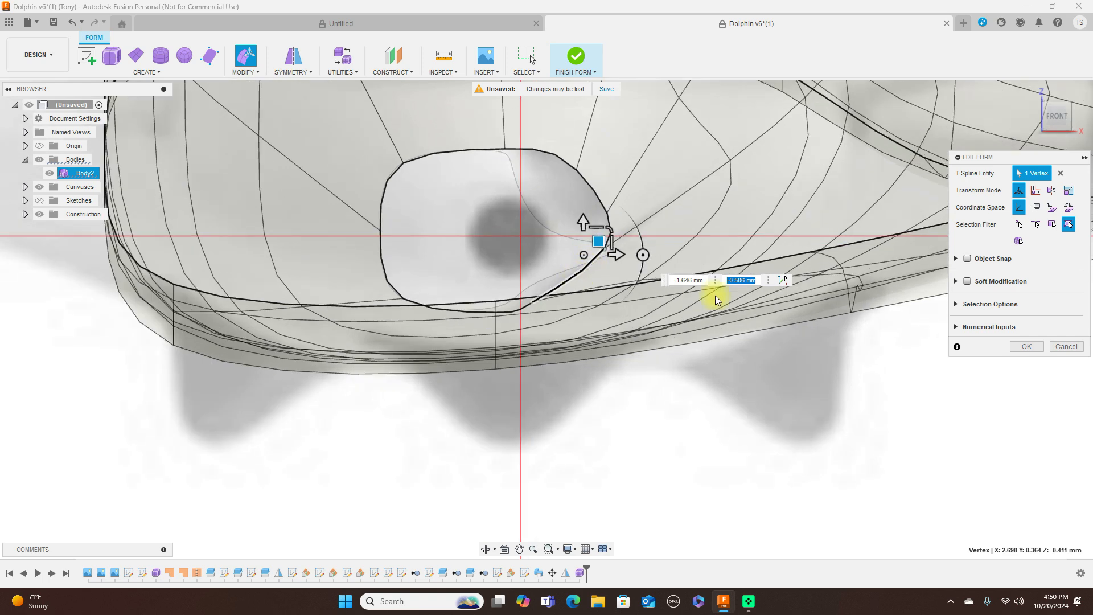
pyautogui.scroll(-2, 732, 304)
pyautogui.scroll(-1, 733, 304)
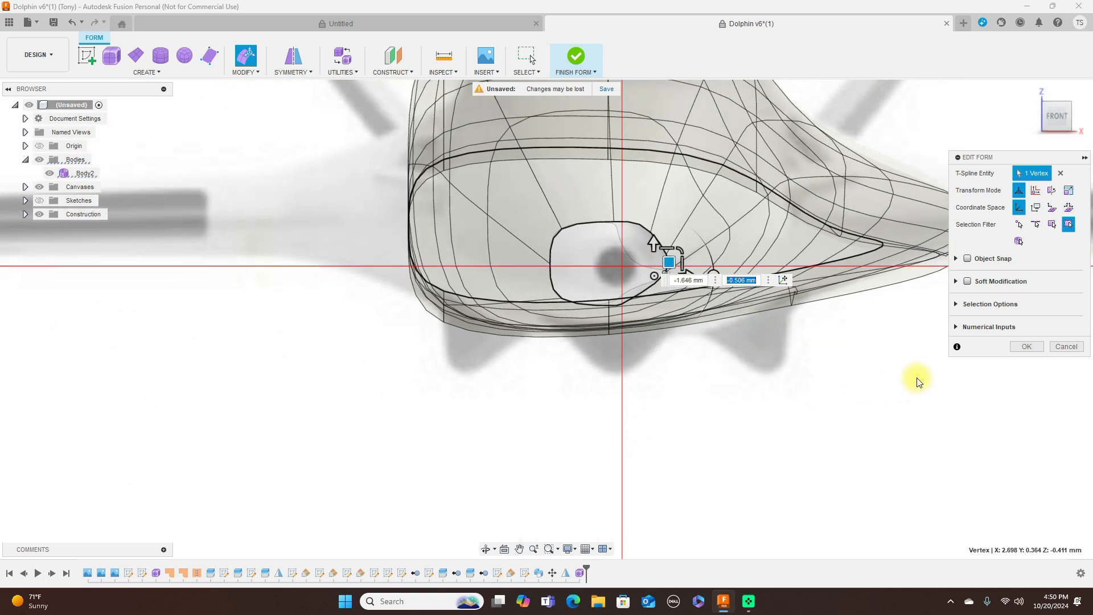
pyautogui.click(1064, 346)
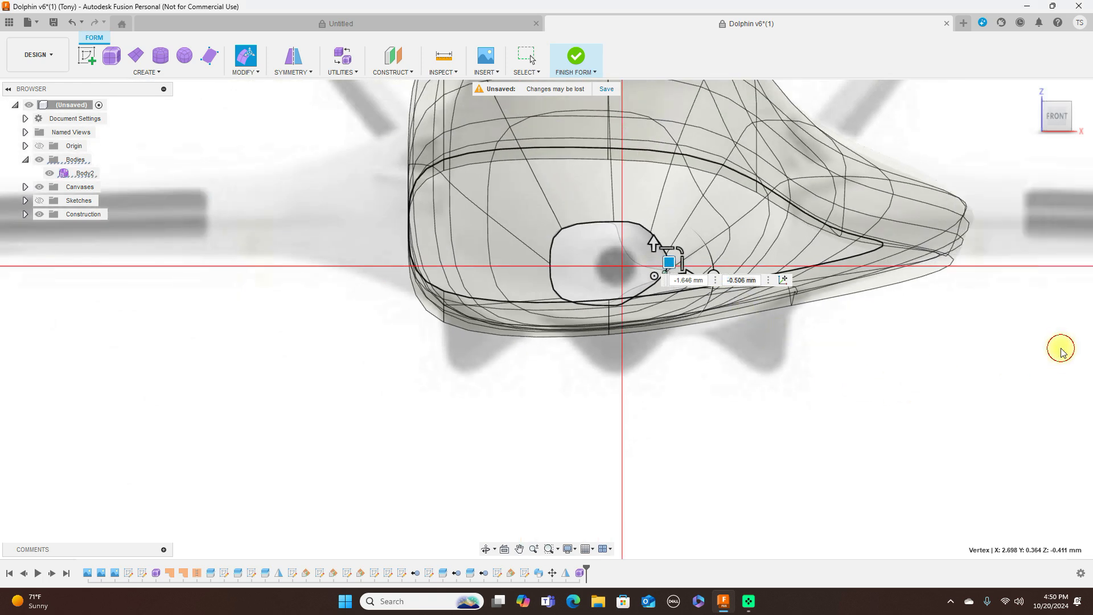
# Step: Check the nose opening in side and front views, and finish the form
pyautogui.click(1079, 117)
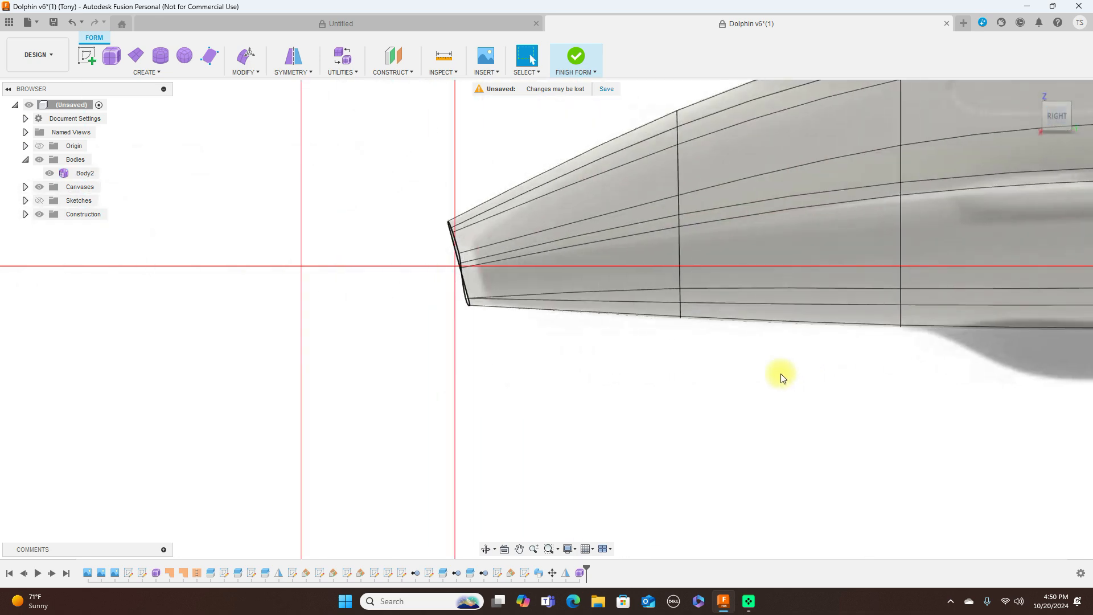
pyautogui.click(1036, 116)
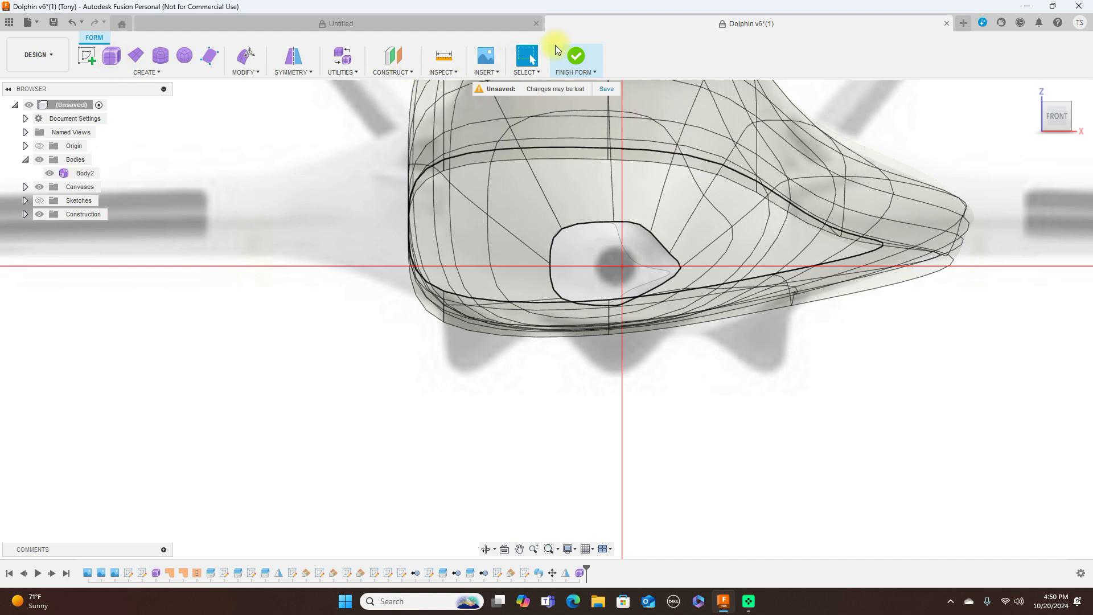
pyautogui.click(573, 56)
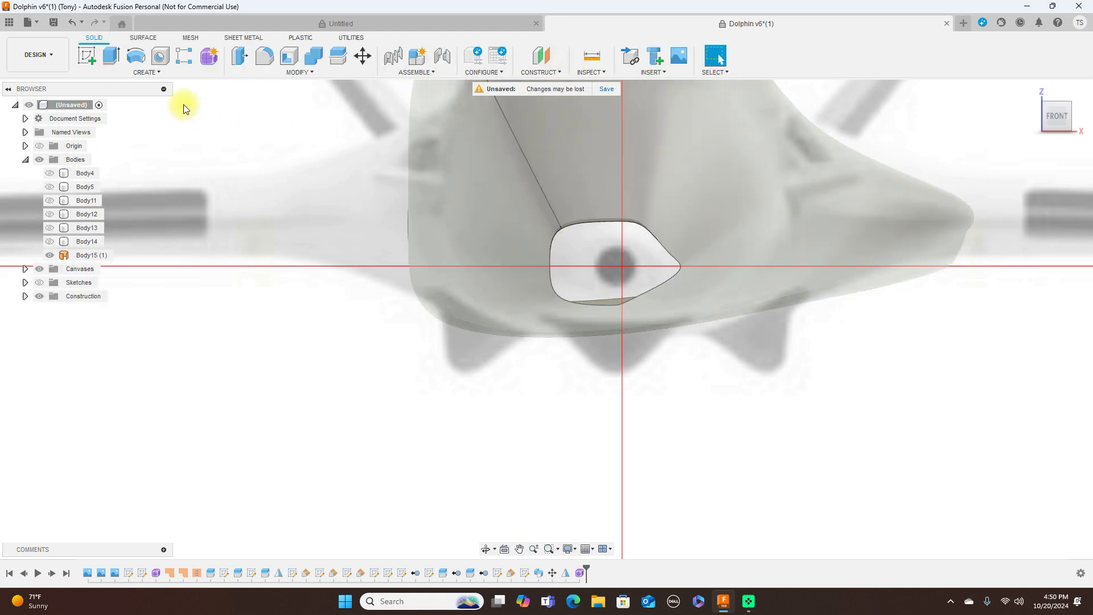
# Step: Close the fuselage's nose opening with a surface Patch along its boundary edge, created as a new body
pyautogui.click(149, 39)
pyautogui.click(112, 55)
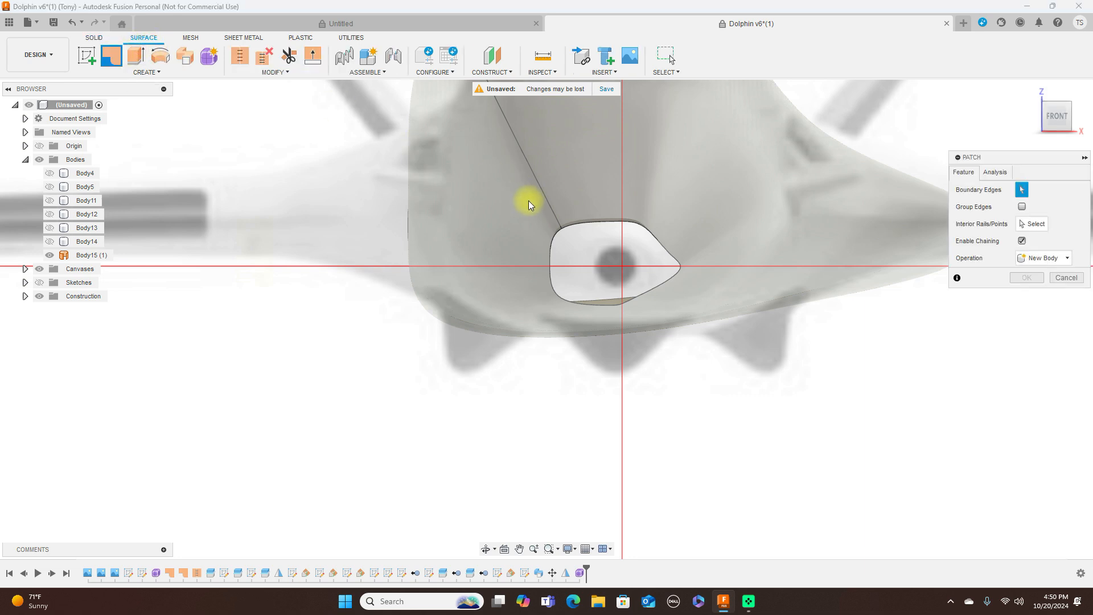
pyautogui.click(573, 226)
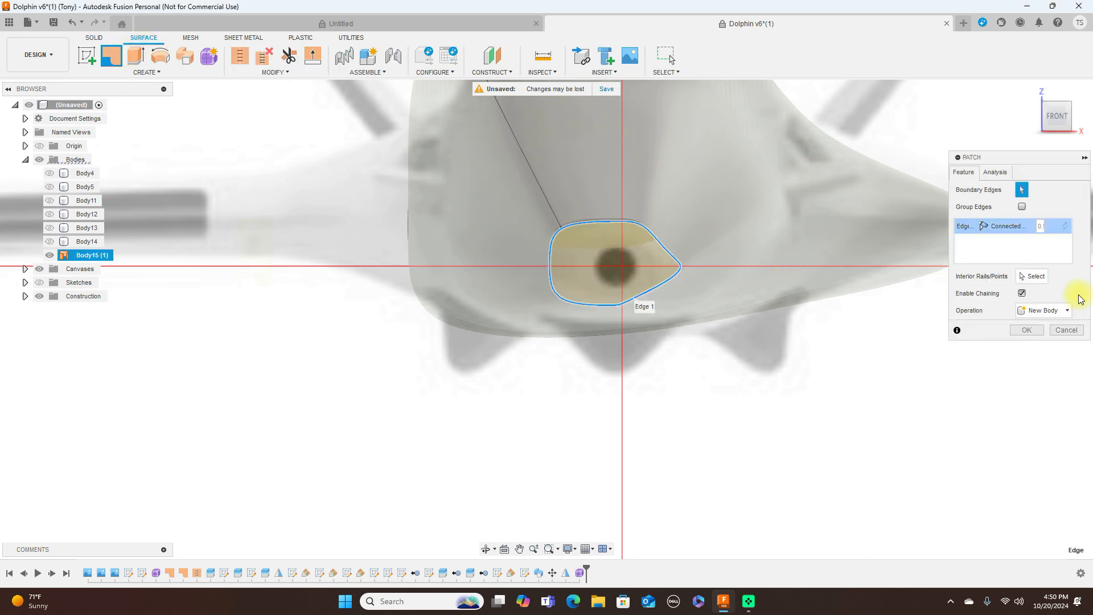
pyautogui.click(1026, 330)
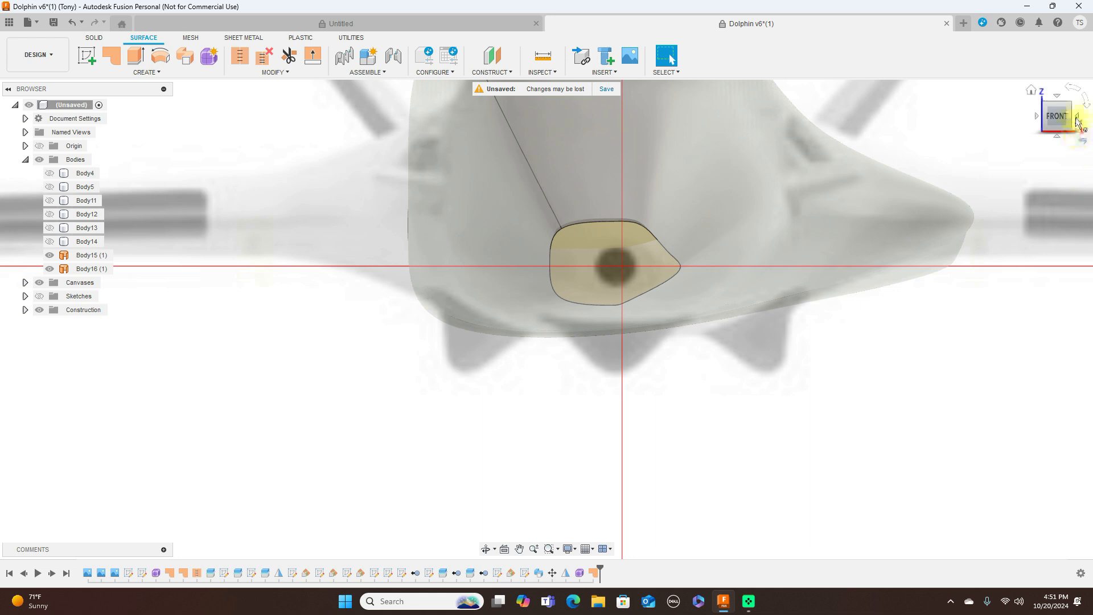
# Step: Close the fuselage's tail opening with a surface Patch along its boundary edge, created as a new body
pyautogui.click(1077, 116)
pyautogui.click(1076, 115)
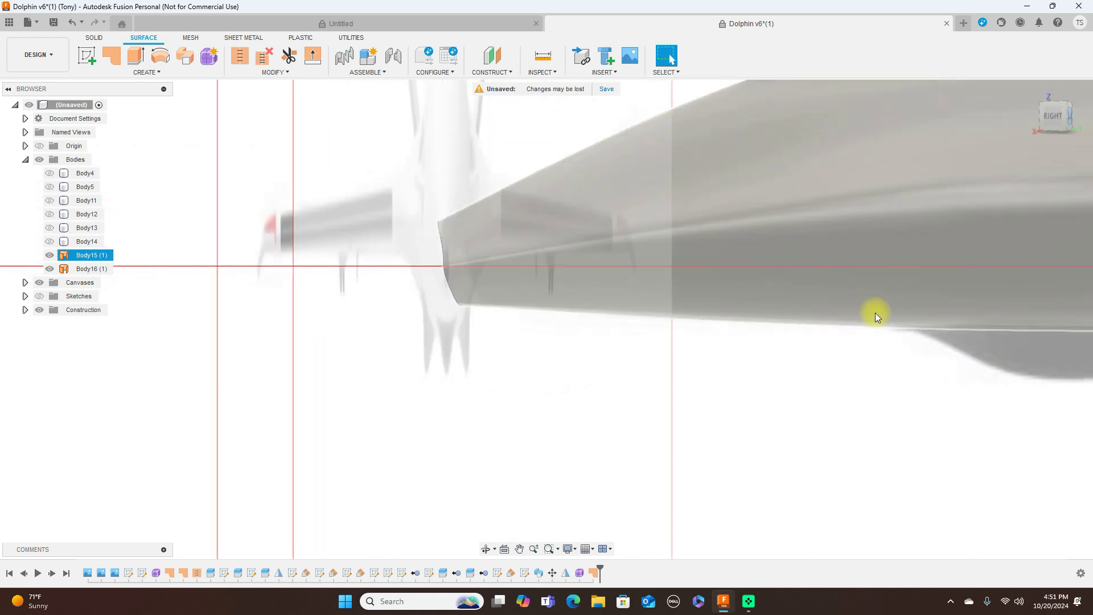
pyautogui.scroll(-3, 875, 333)
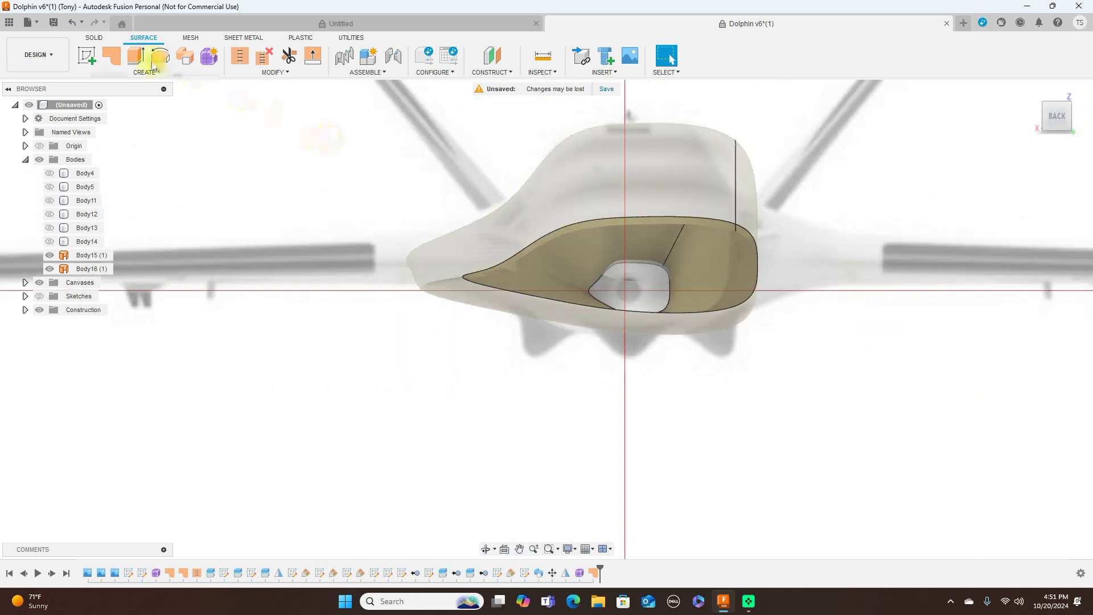
pyautogui.click(112, 55)
pyautogui.click(639, 218)
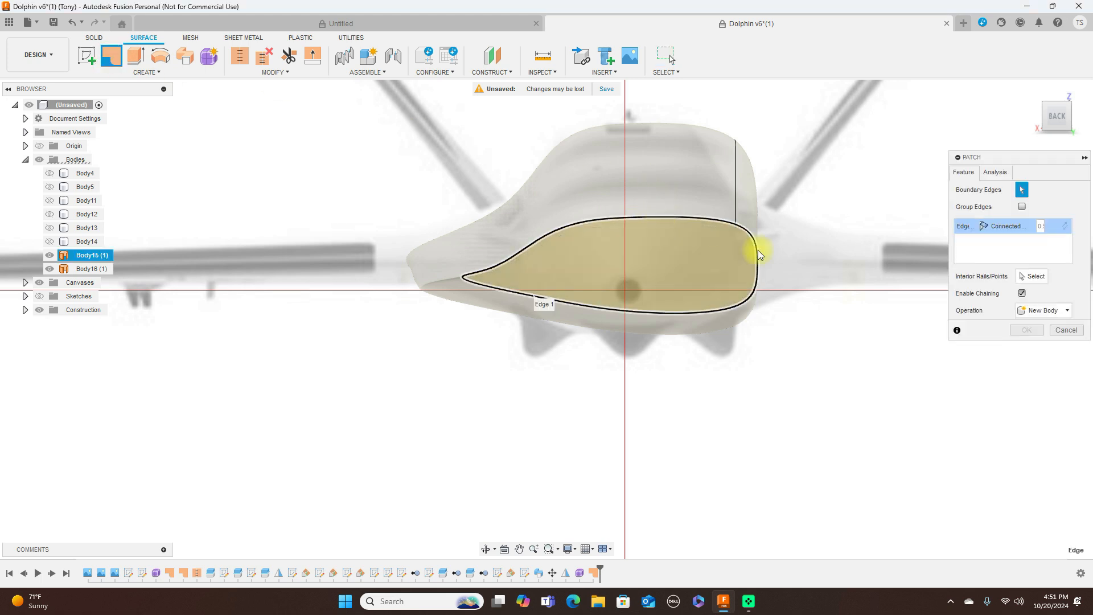
pyautogui.click(1027, 329)
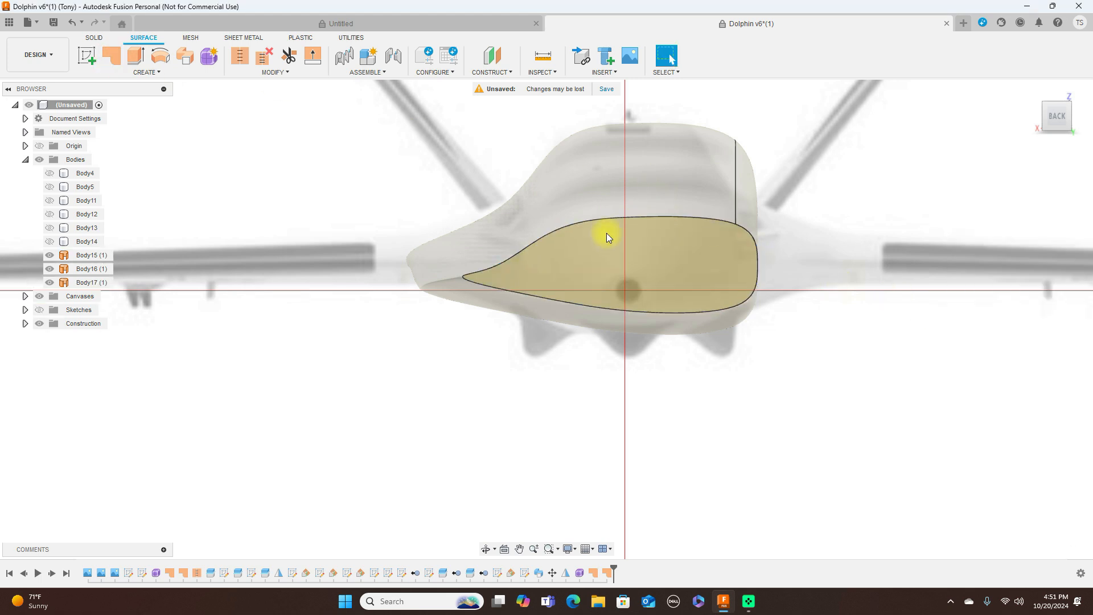
# Step: Stitch the fuselage surface and the tail and nose patches together into one new body
pyautogui.click(245, 58)
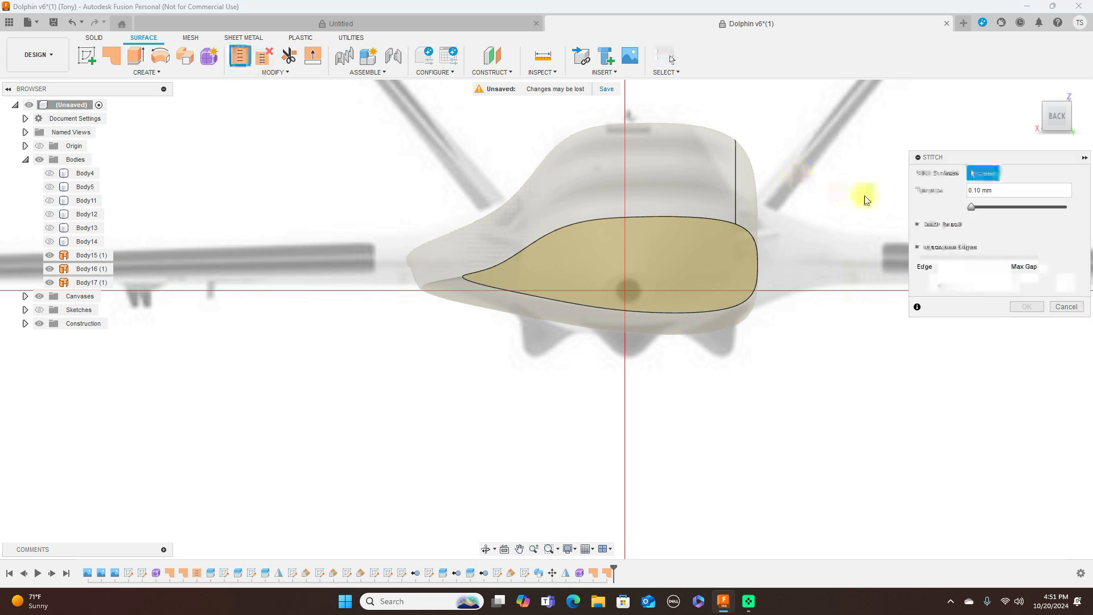
pyautogui.click(1034, 120)
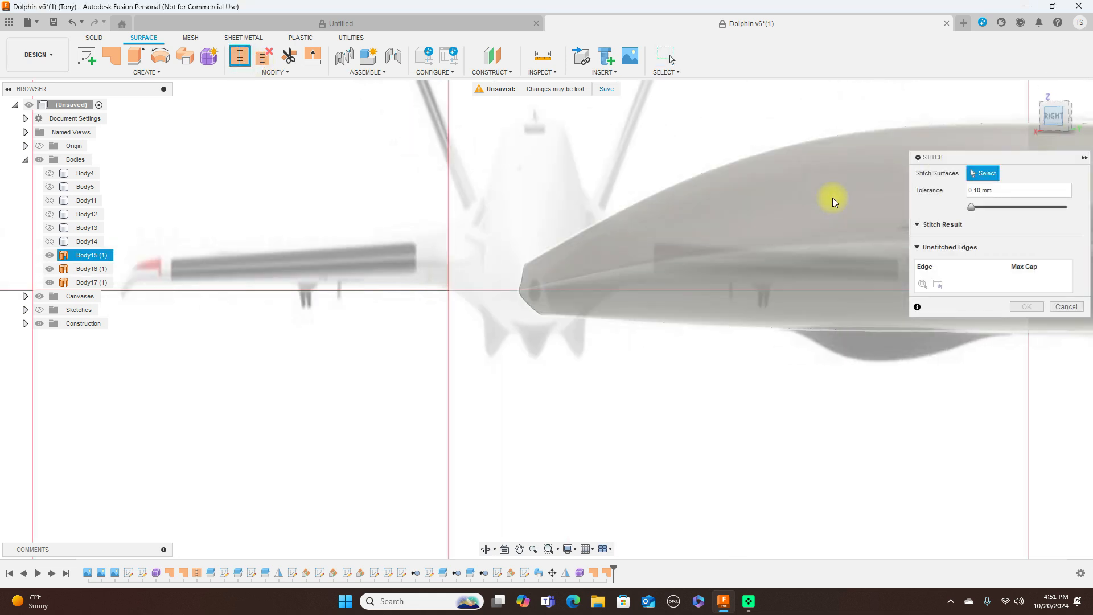
pyautogui.moveTo(832, 454); pyautogui.dragTo(425, 432, button='middle')
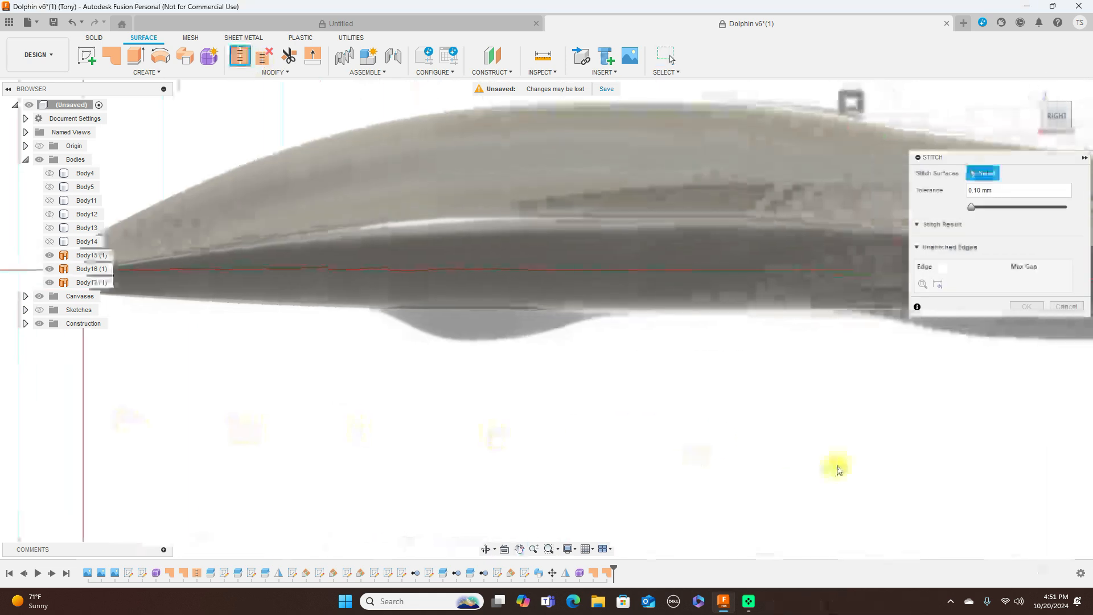
pyautogui.scroll(-3, 869, 455)
pyautogui.moveTo(860, 427); pyautogui.dragTo(548, 431, button='middle')
pyautogui.scroll(-2, 797, 461)
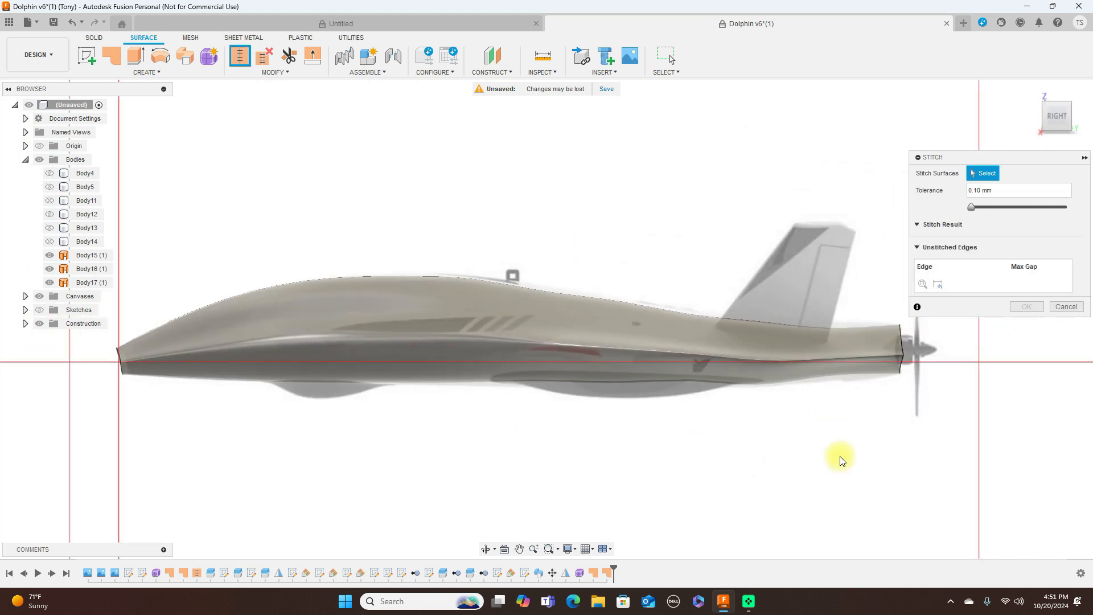
pyautogui.click(1072, 119)
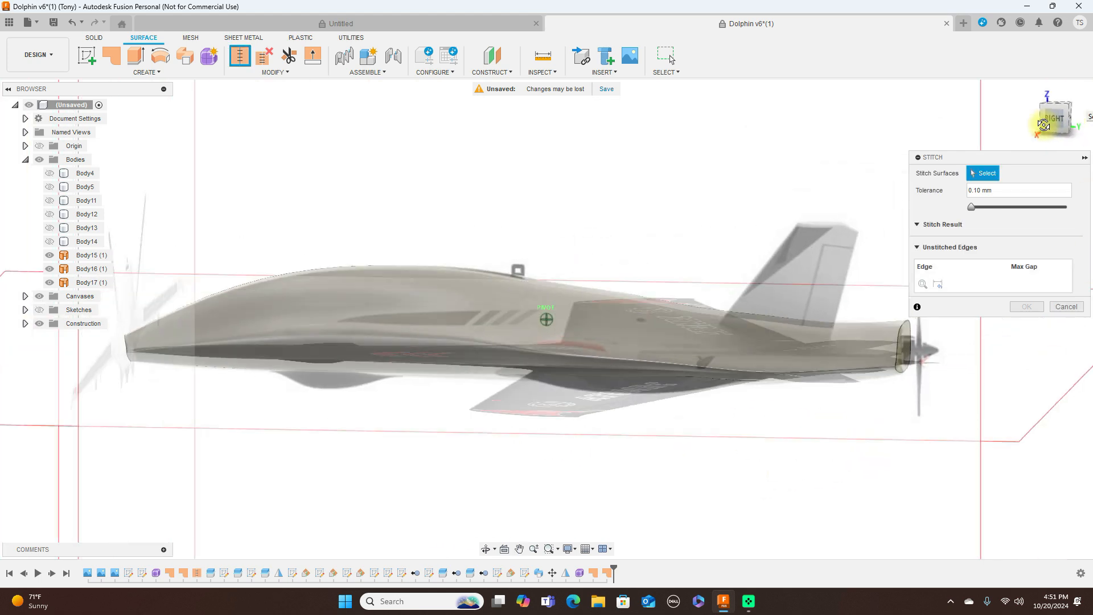
pyautogui.click(863, 331)
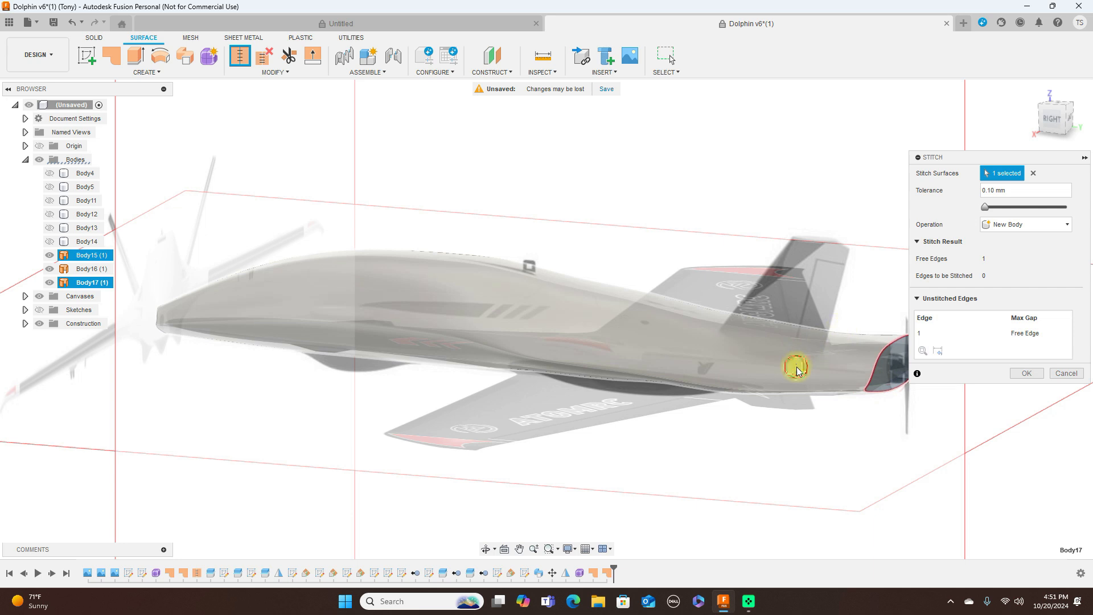
pyautogui.click(793, 360)
pyautogui.click(1034, 117)
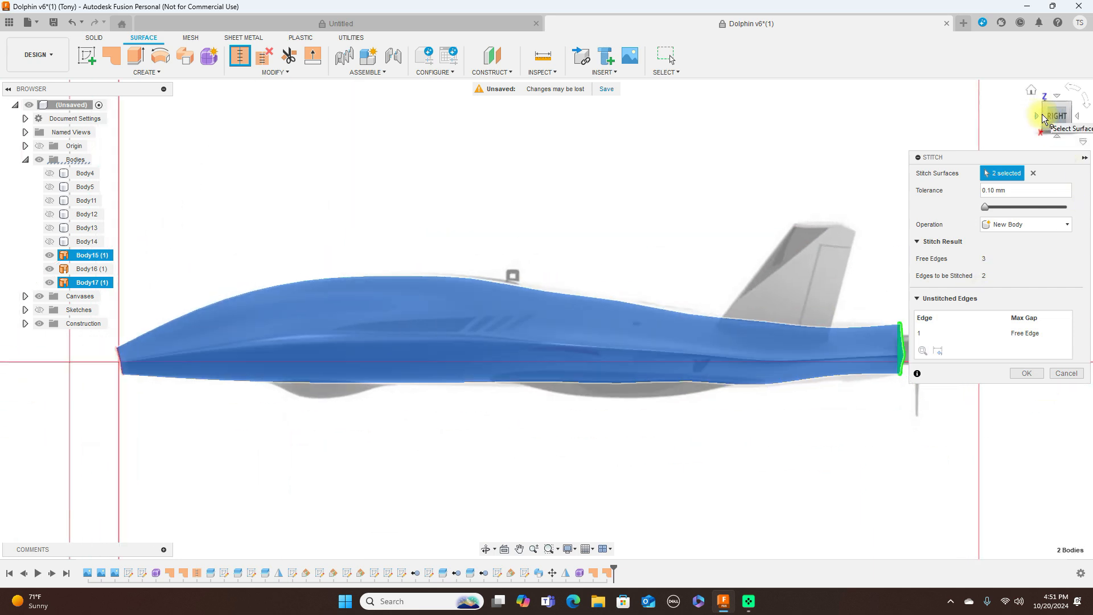
pyautogui.moveTo(1056, 116); pyautogui.dragTo(1069, 116)
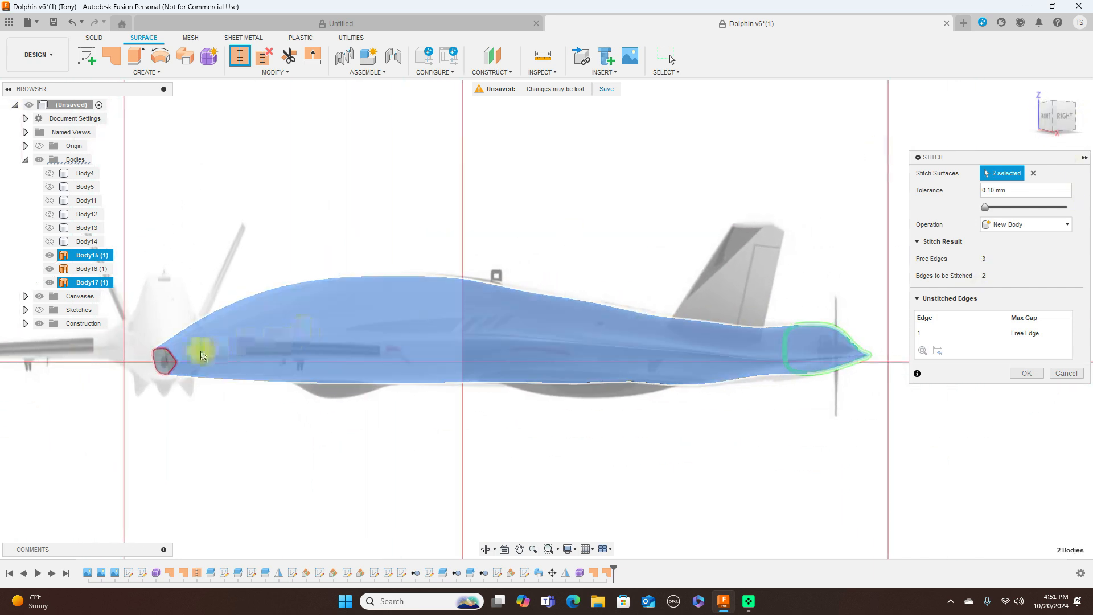
pyautogui.click(168, 364)
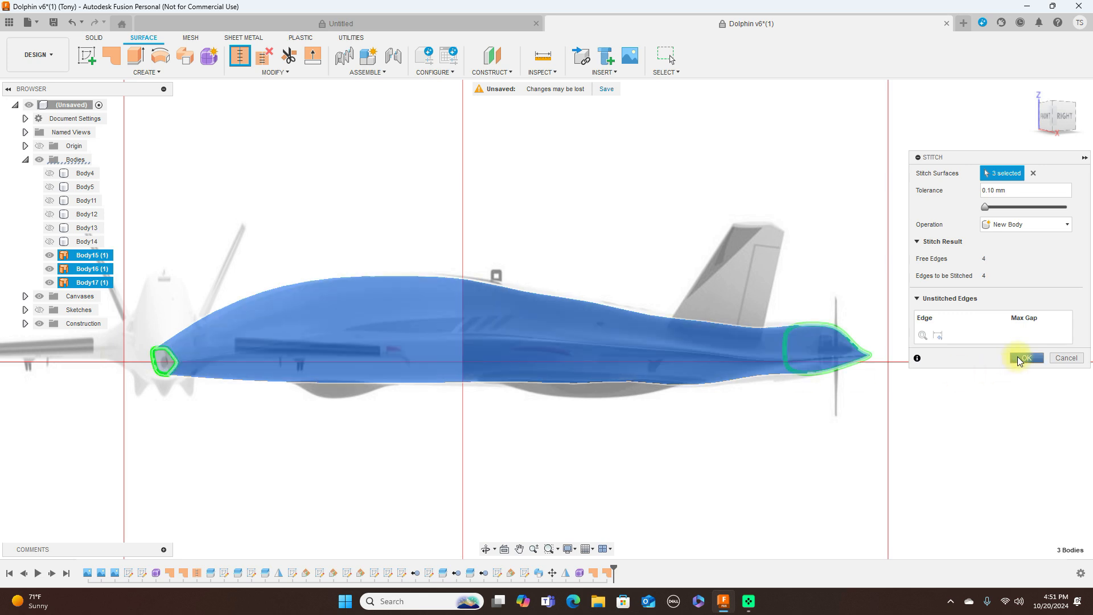
pyautogui.click(1024, 358)
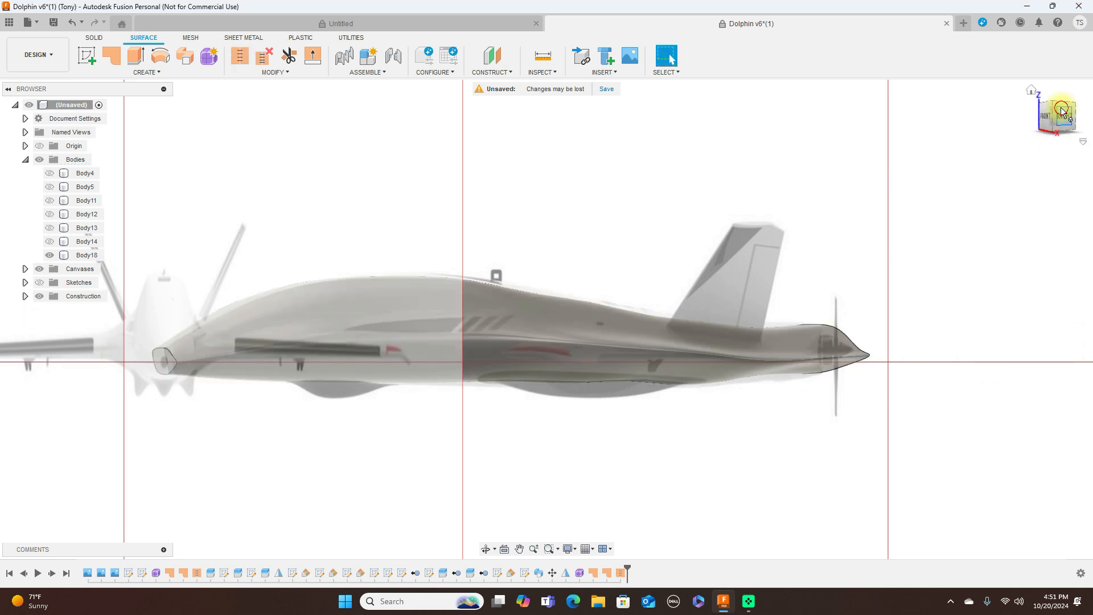
# Step: Examine the stitched fuselage body against the reference canvases in side and front views
pyautogui.click(1060, 107)
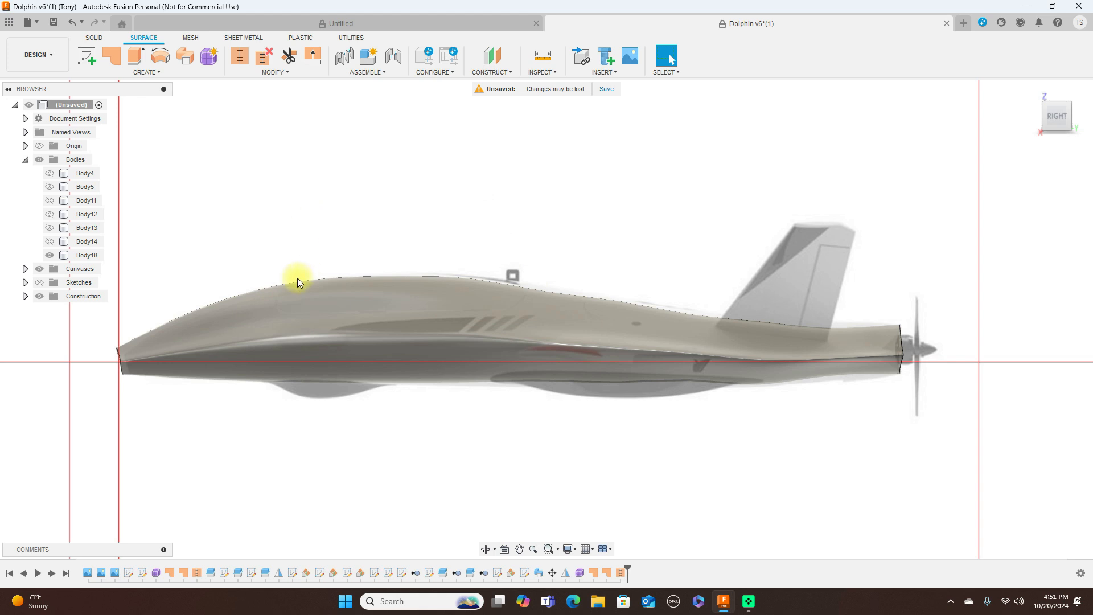
pyautogui.click(50, 254)
pyautogui.click(50, 253)
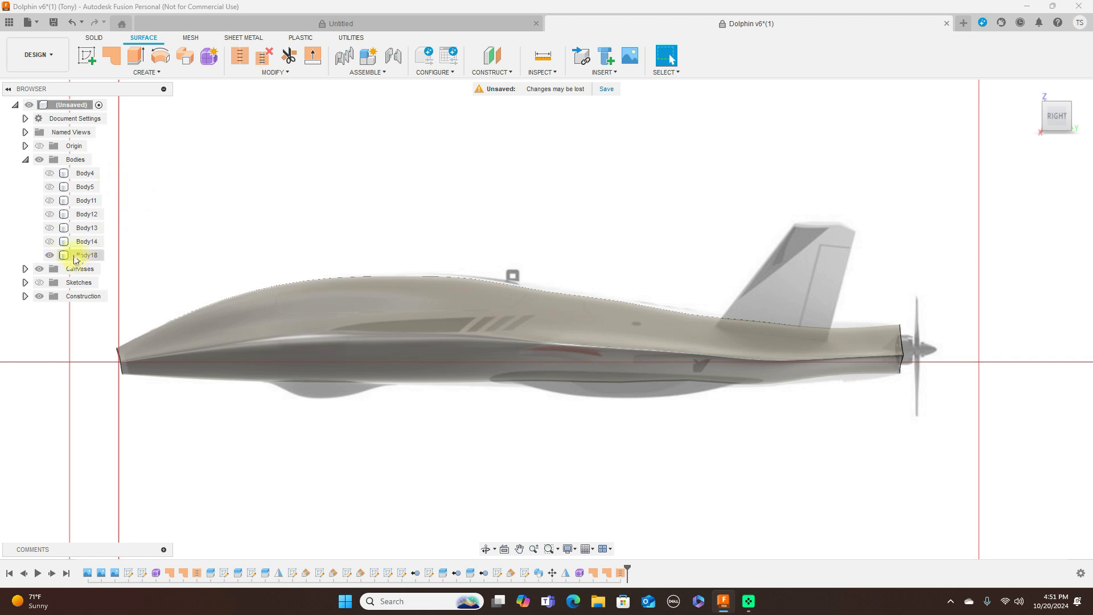
pyautogui.scroll(-3, 615, 254)
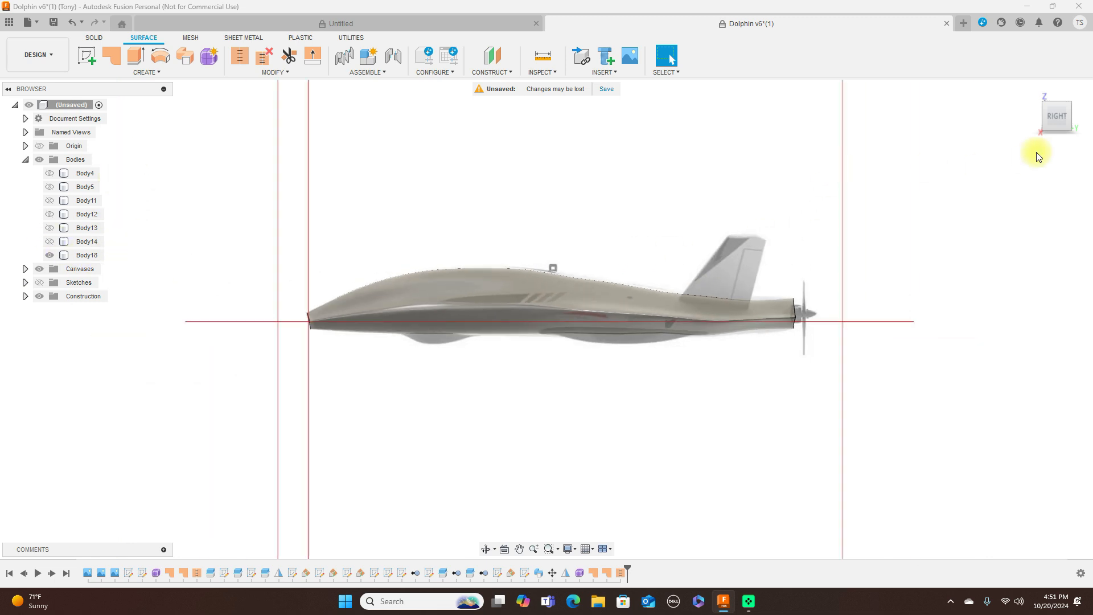
pyautogui.moveTo(1036, 157)
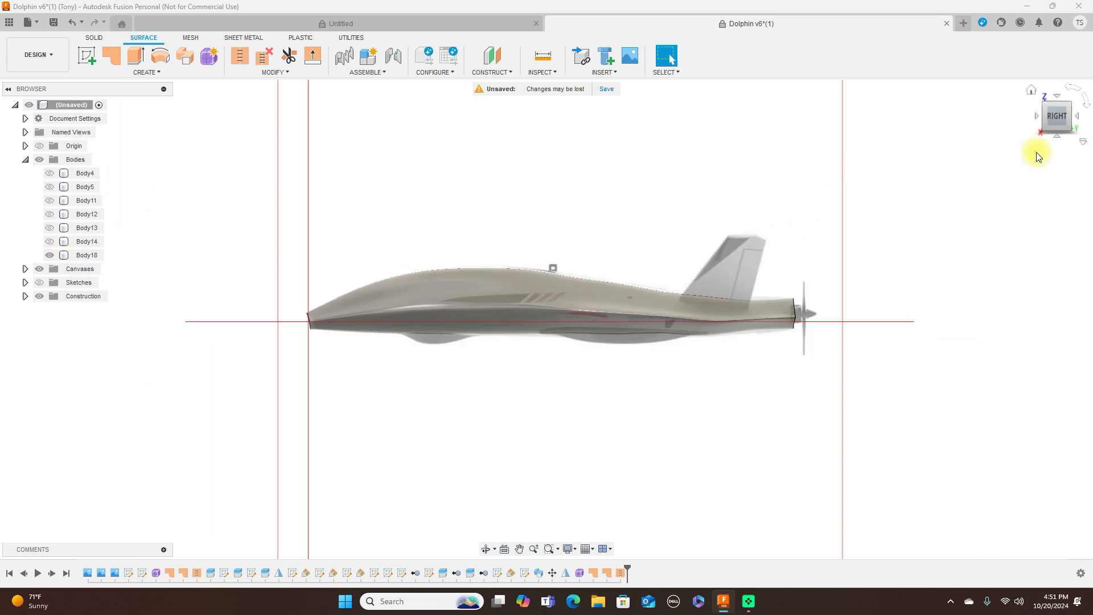
pyautogui.click(1036, 115)
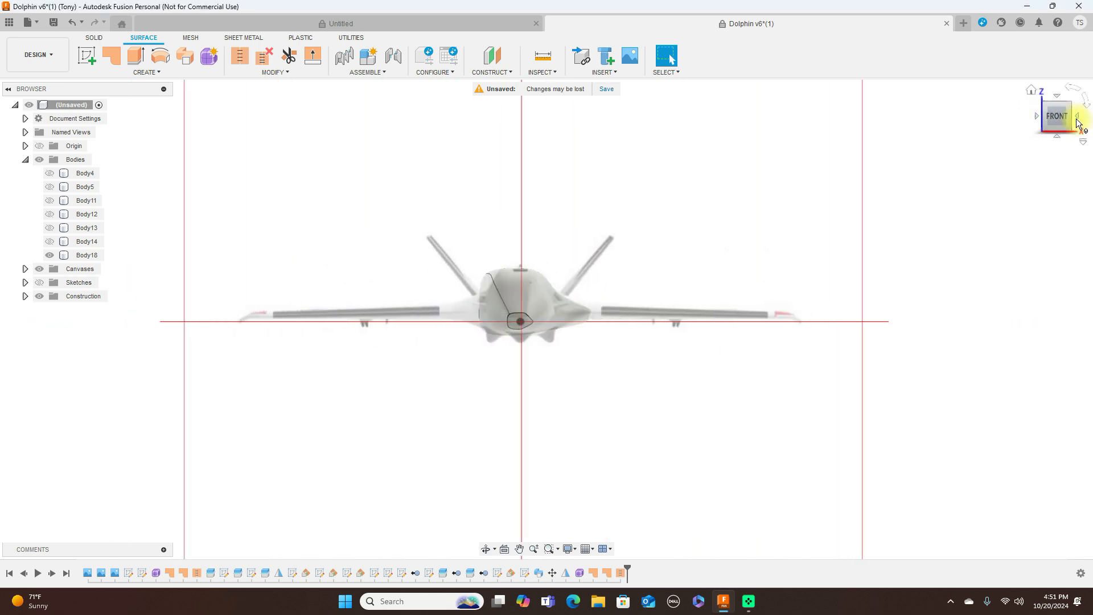
pyautogui.click(1077, 122)
pyautogui.click(1038, 116)
pyautogui.click(1079, 120)
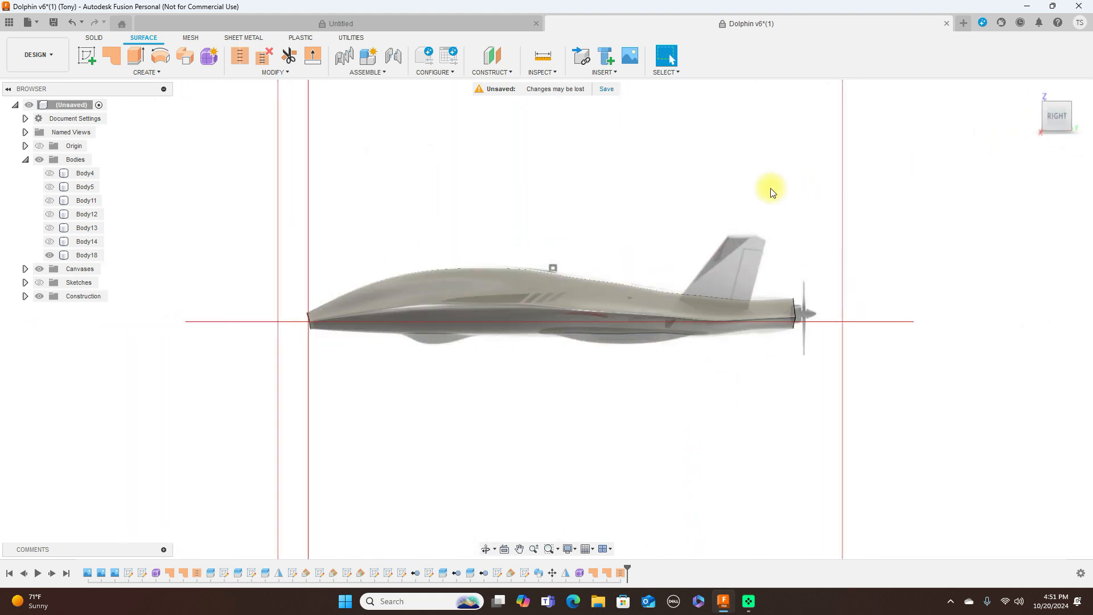
pyautogui.scroll(1, 772, 192)
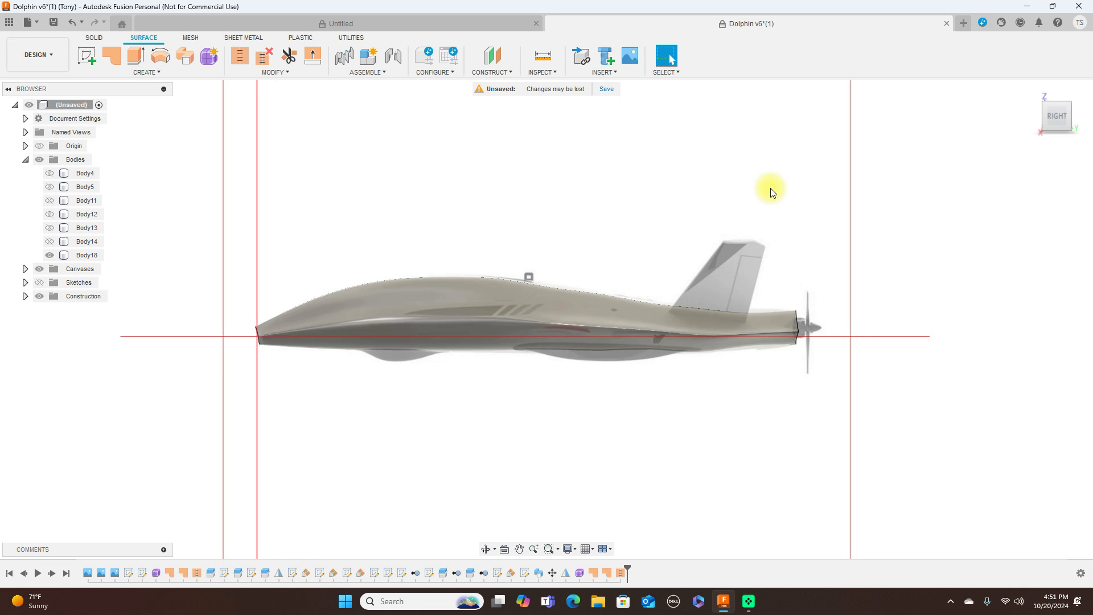
pyautogui.click(1036, 117)
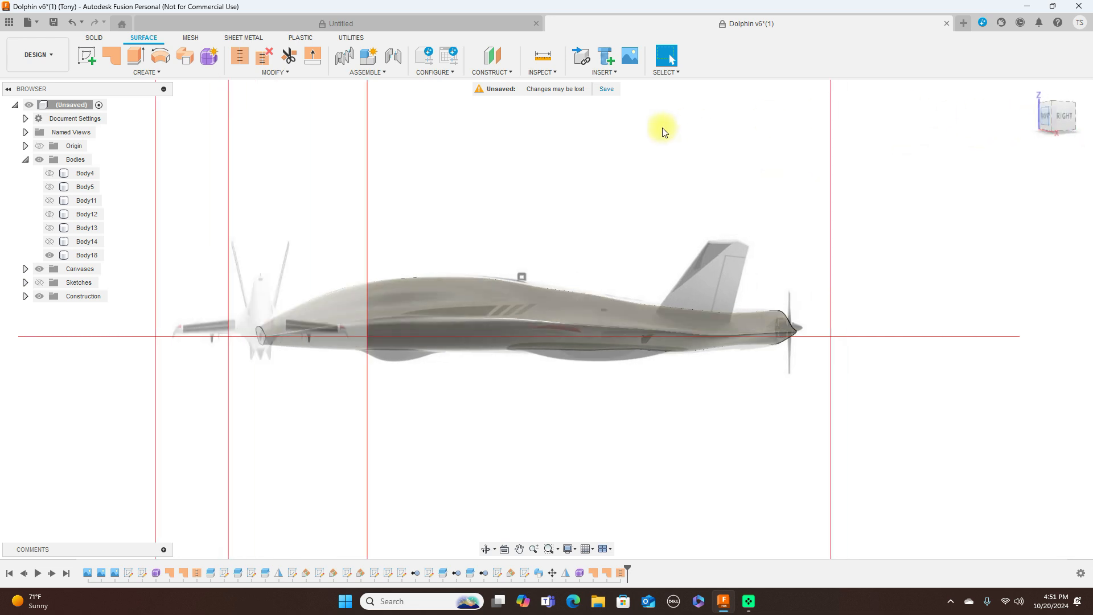
pyautogui.click(87, 55)
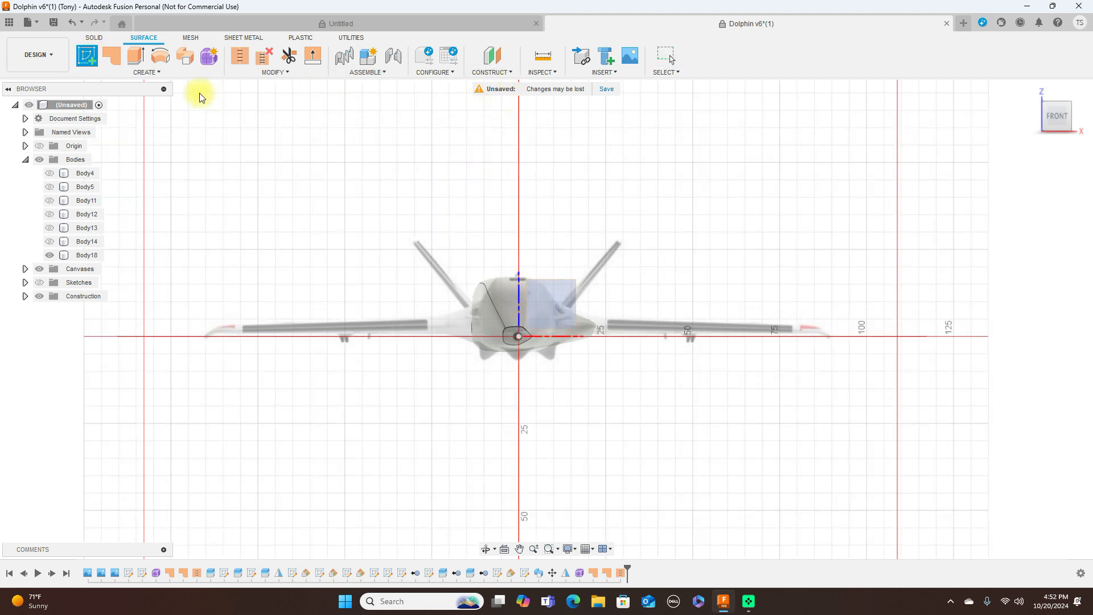
pyautogui.click(94, 38)
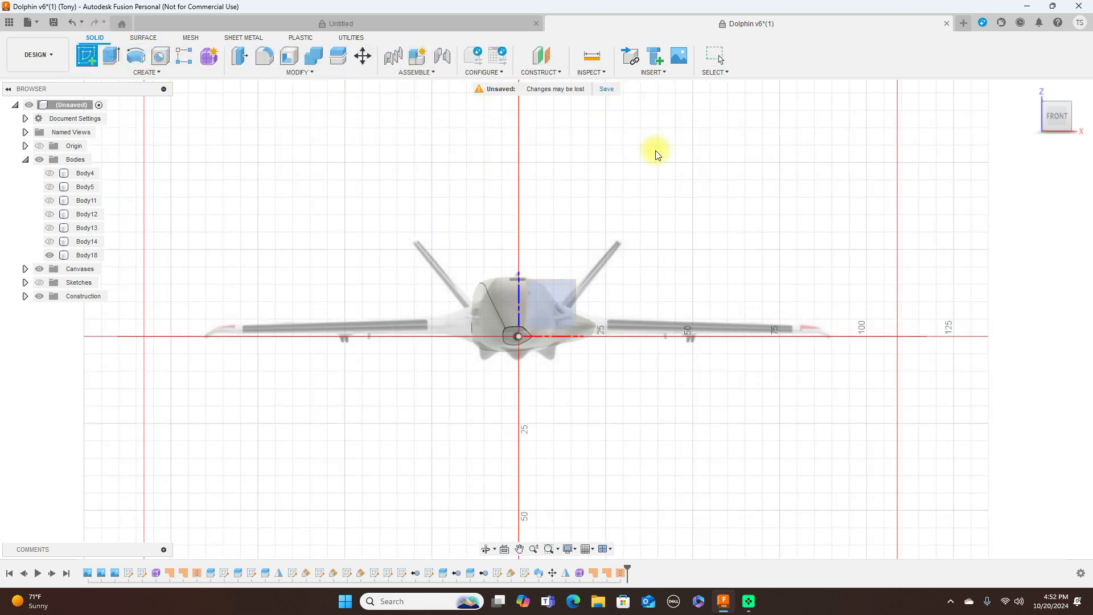
pyautogui.rightClick(748, 321)
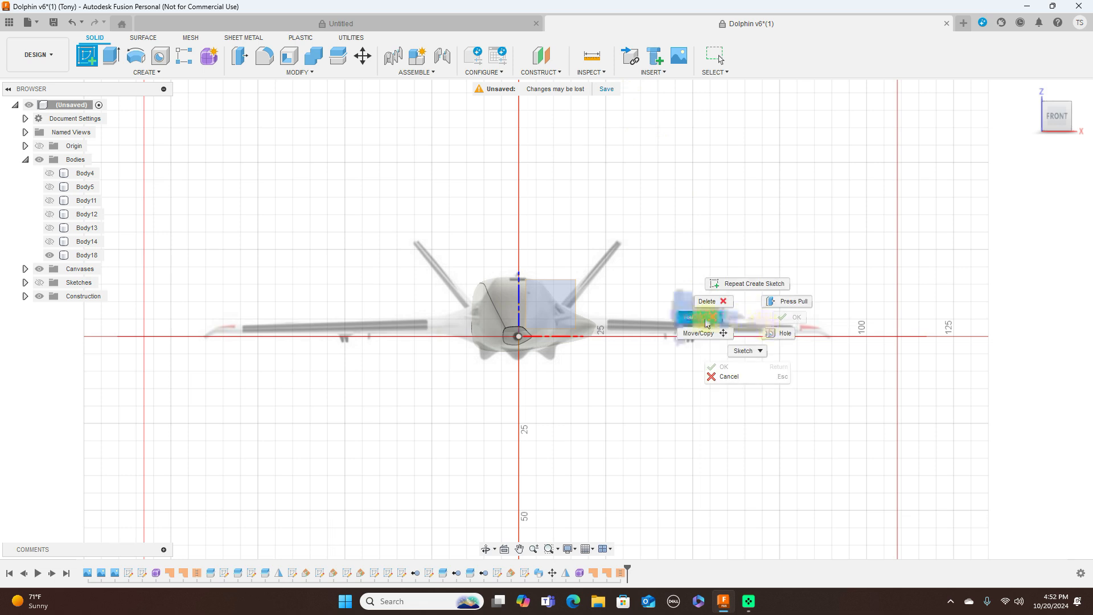
pyautogui.click(698, 316)
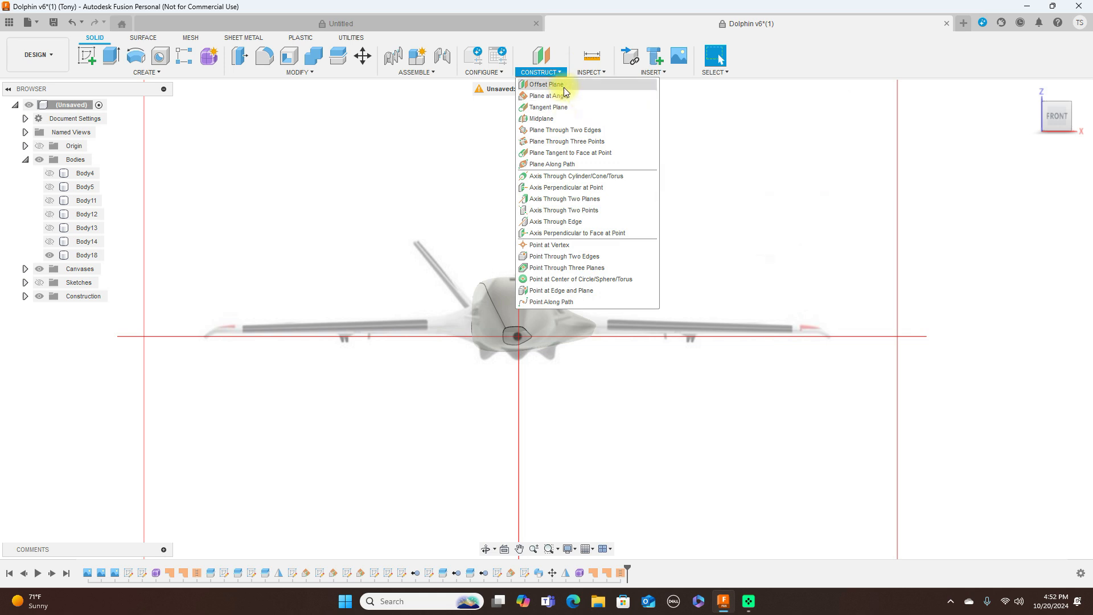
# Step: Construct an offset plane 20 mm from the YZ plane, on the pointed side of the fuselage
pyautogui.click(564, 89)
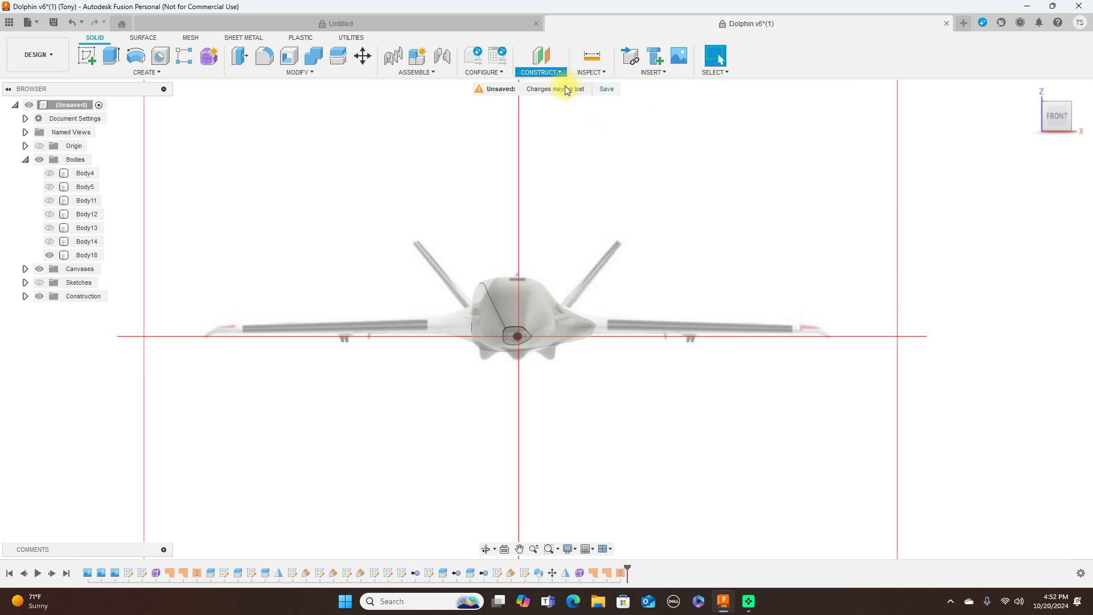
pyautogui.click(518, 297)
pyautogui.moveTo(520, 283); pyautogui.dragTo(596, 286)
pyautogui.scroll(5, 599, 286)
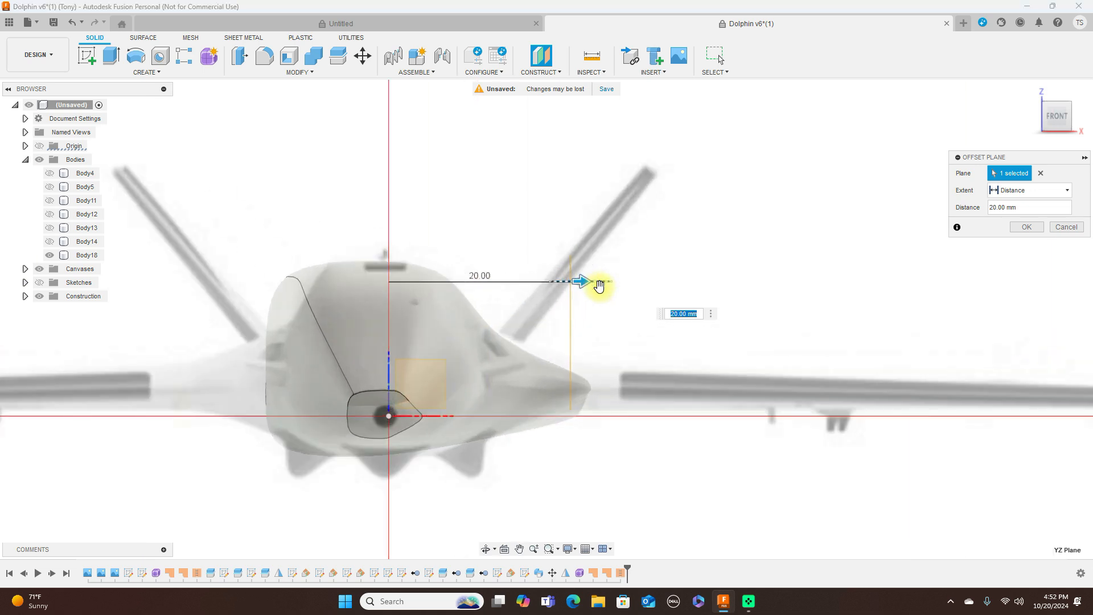
pyautogui.moveTo(580, 282)
pyautogui.mouseDown()
pyautogui.moveTo(590, 282)
pyautogui.moveTo(580, 282)
pyautogui.mouseUp()
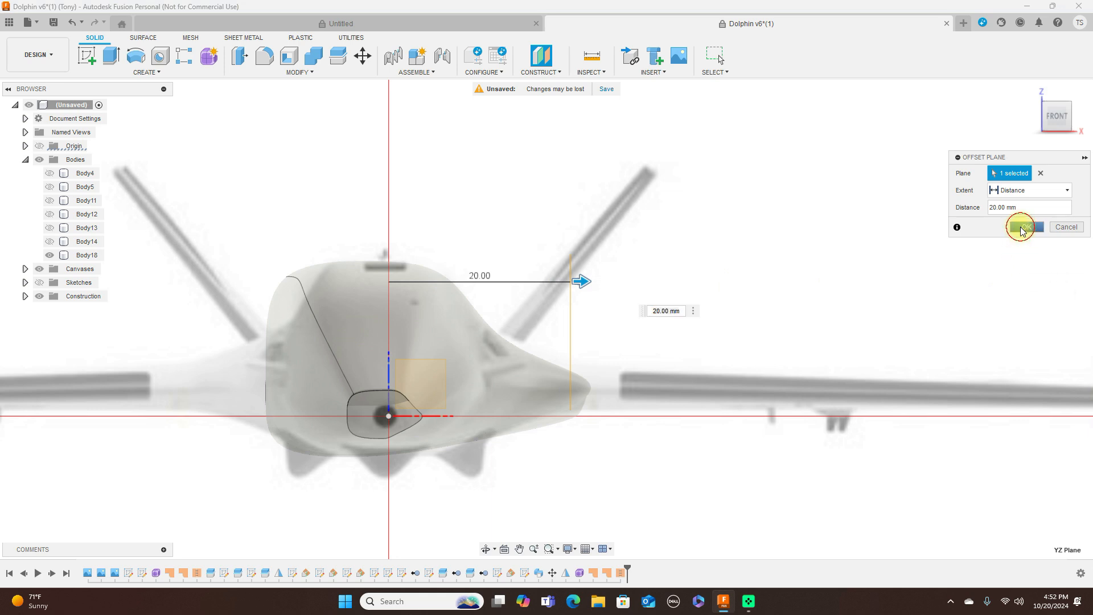
pyautogui.click(1020, 227)
# Step: Split the fuselage body with the 20 mm offset construction plane, extending the splitting tool
pyautogui.click(1078, 120)
pyautogui.scroll(-1, 763, 196)
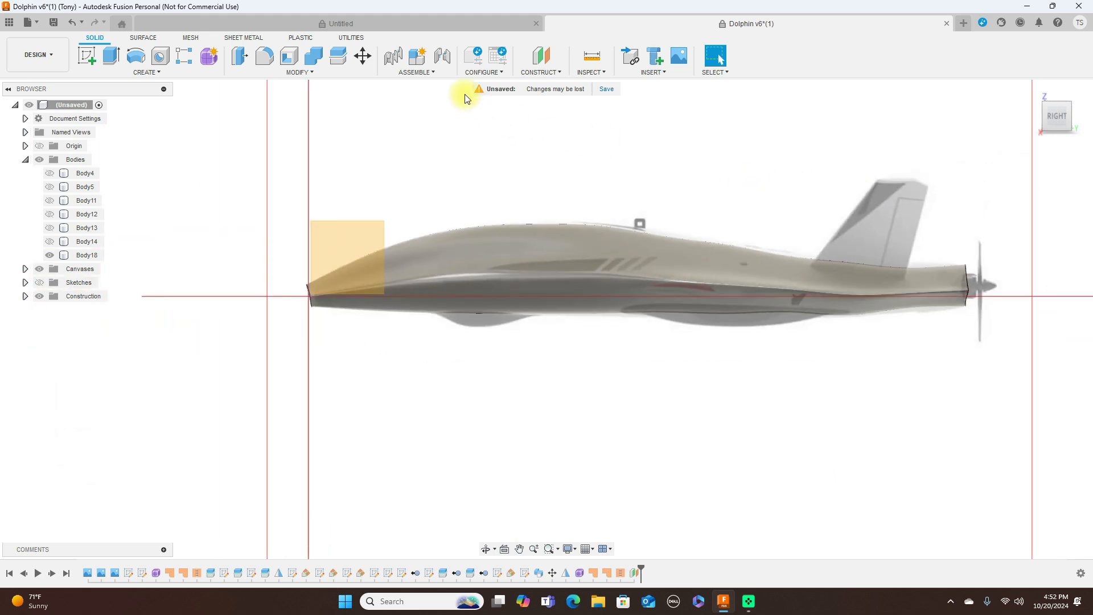
pyautogui.click(337, 56)
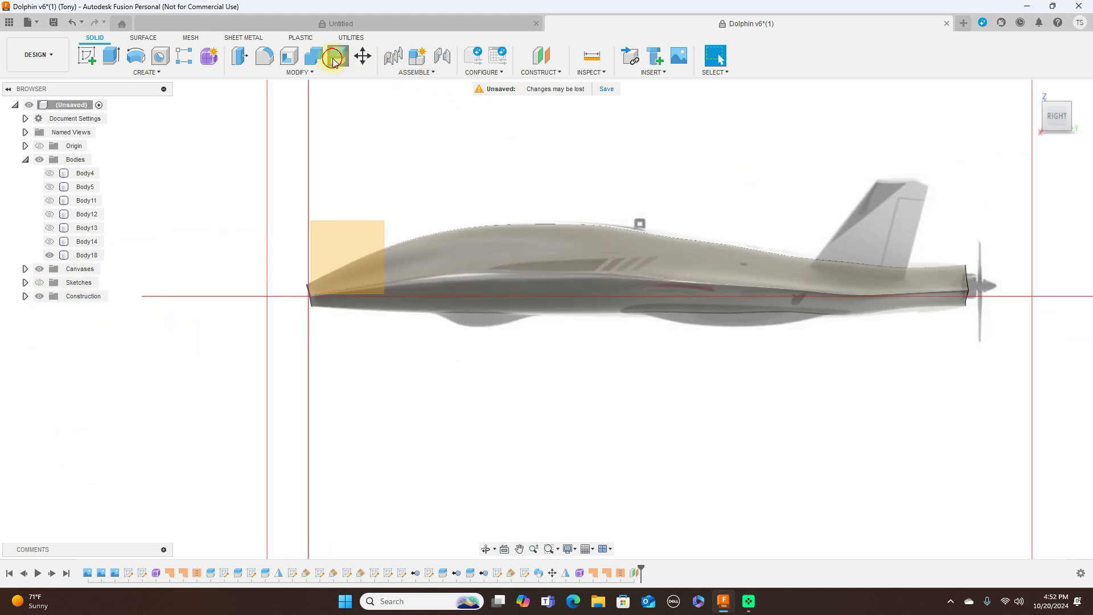
pyautogui.click(542, 239)
pyautogui.click(1041, 190)
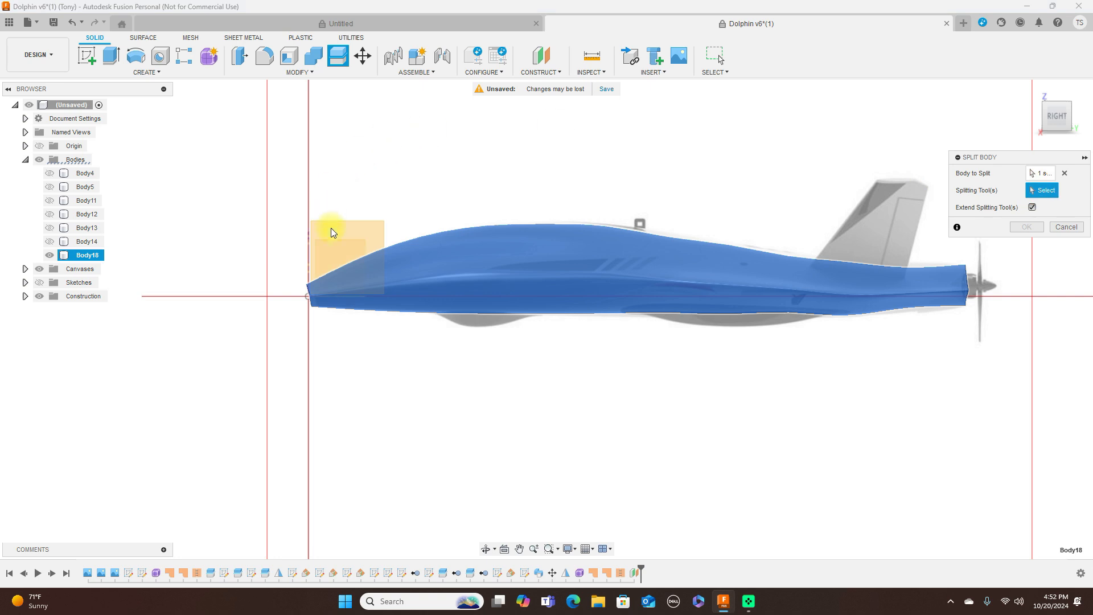
pyautogui.click(366, 235)
pyautogui.click(1026, 210)
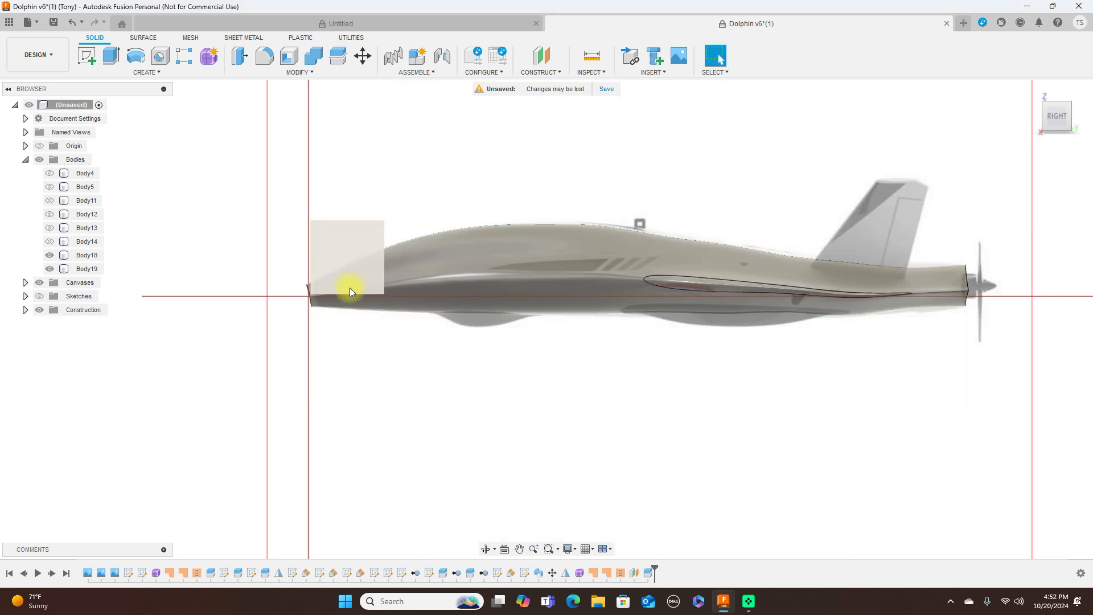
# Step: Hide the pointed tip piece cut off the fuselage and turn off the construction planes
pyautogui.click(1035, 117)
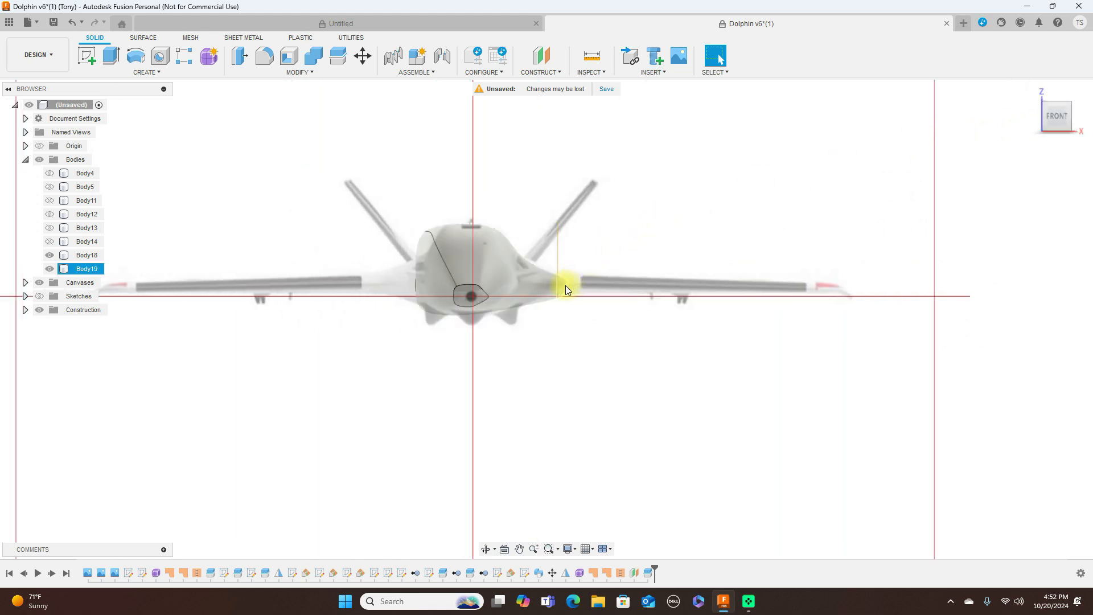
pyautogui.click(47, 268)
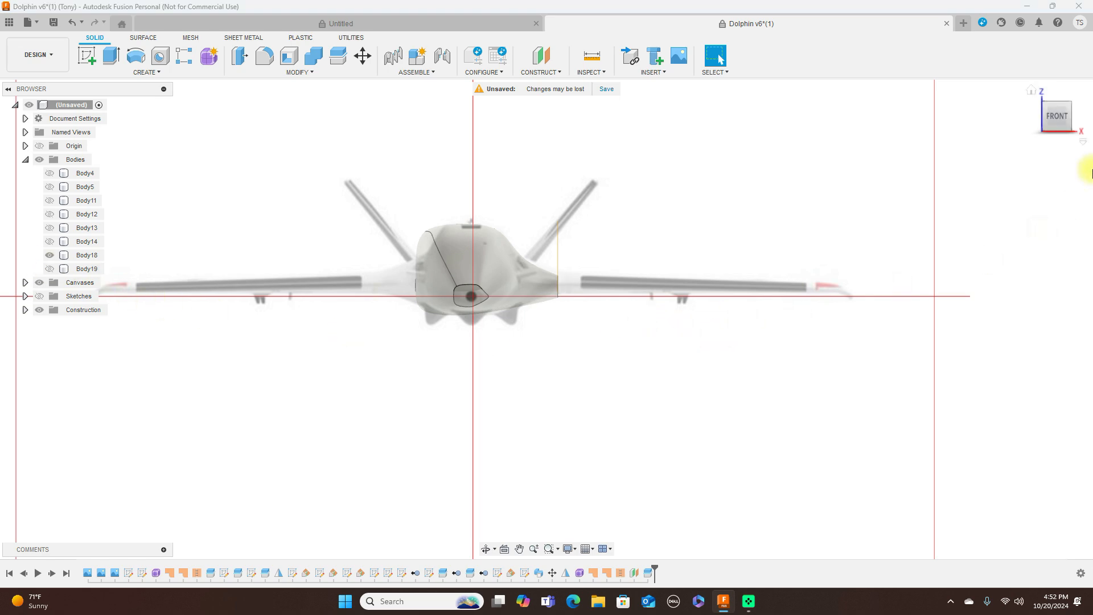
pyautogui.moveTo(1064, 115)
pyautogui.mouseDown()
pyautogui.moveTo(944, 137)
pyautogui.moveTo(1068, 121)
pyautogui.mouseUp()
pyautogui.click(1062, 120)
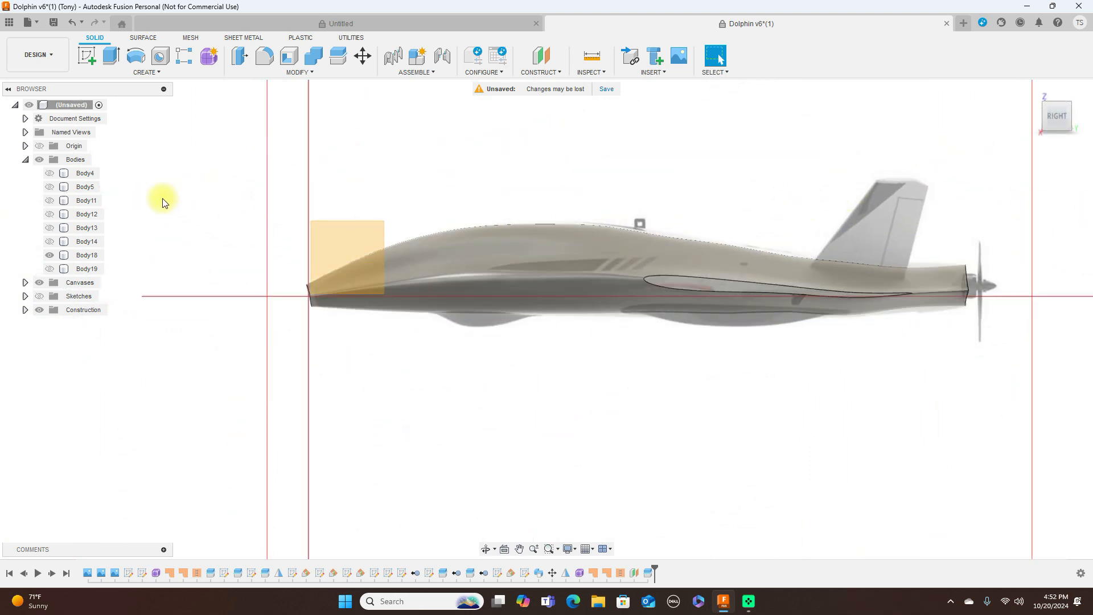
pyautogui.click(39, 283)
pyautogui.click(40, 283)
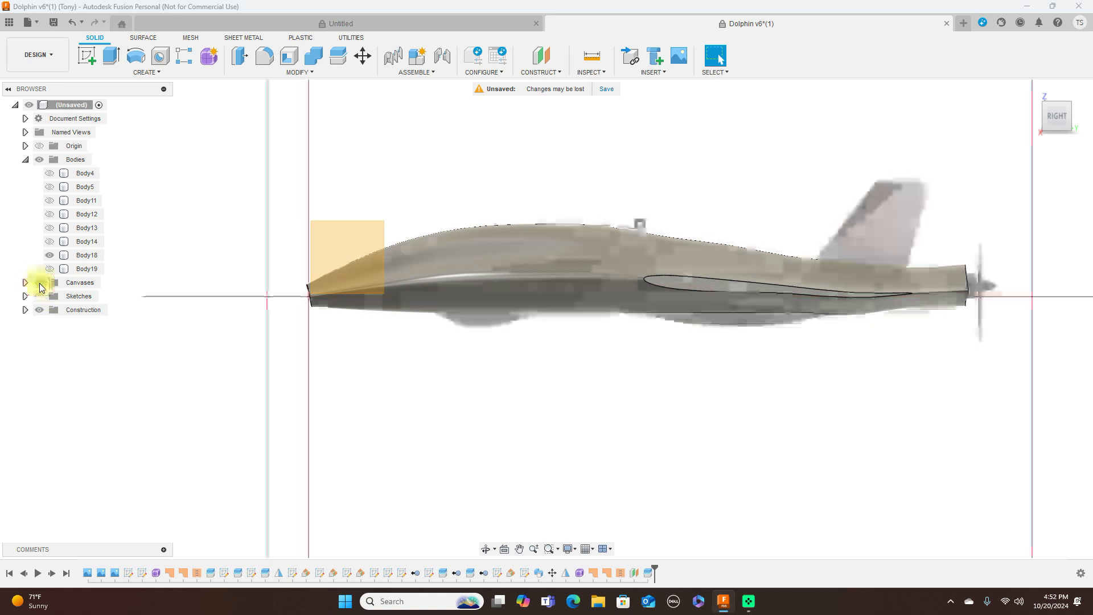
pyautogui.click(39, 309)
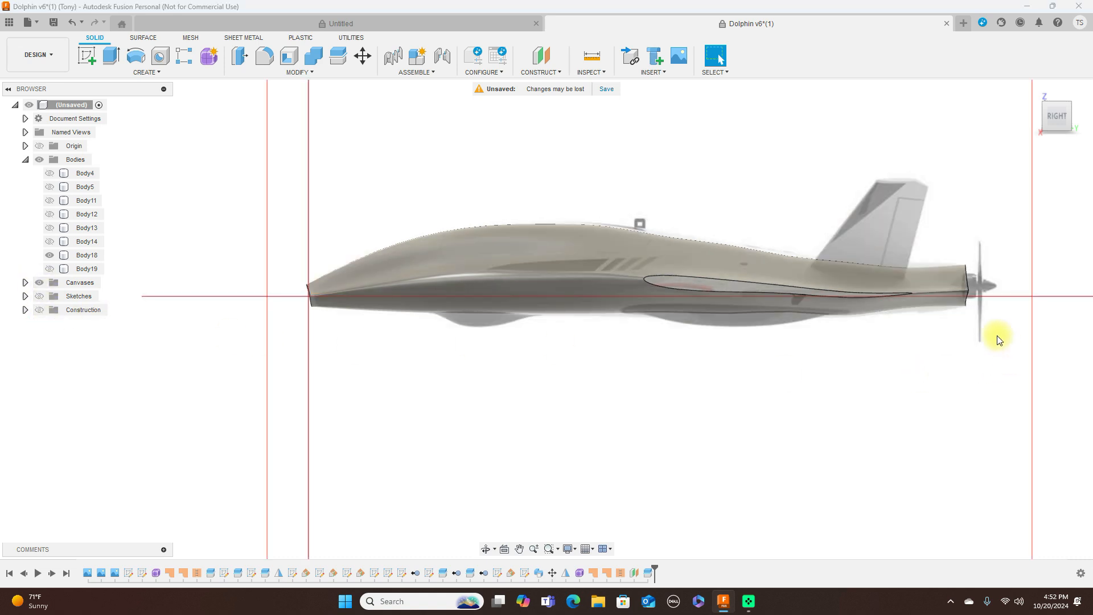
# Step: Show the origin planes, split the fuselage body along the YZ plane and hide the half without the pointed side
pyautogui.click(1057, 97)
pyautogui.click(755, 271)
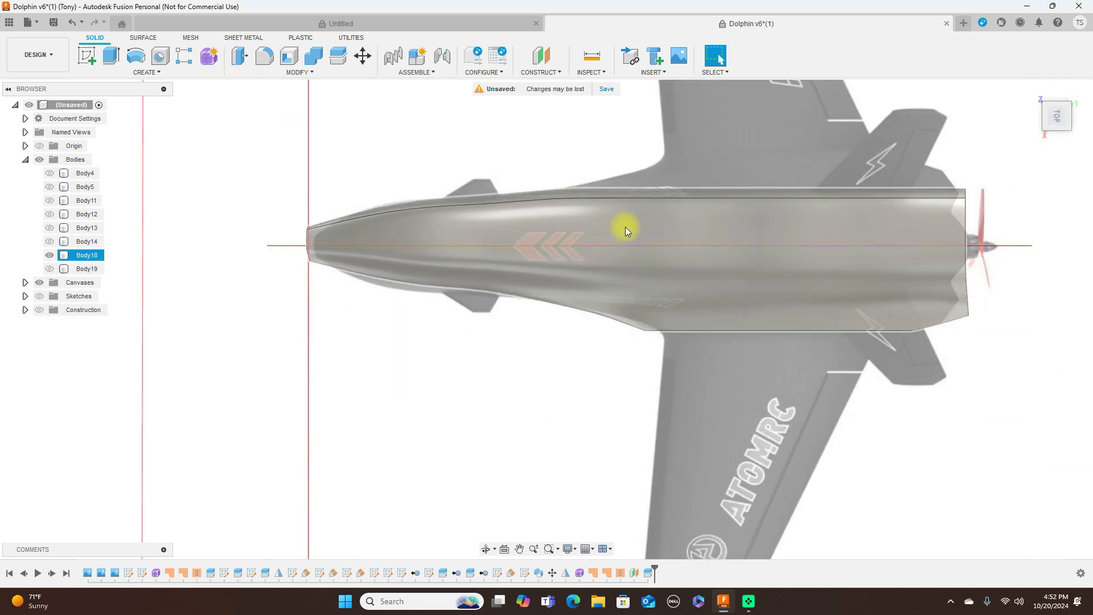
pyautogui.click(276, 289)
pyautogui.click(39, 146)
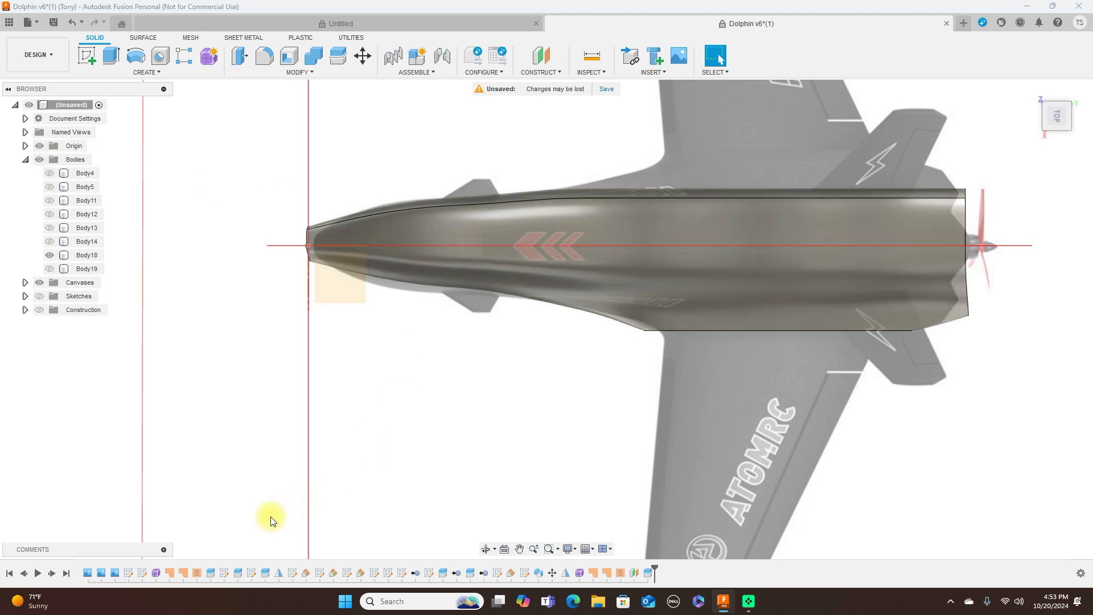
pyautogui.click(339, 56)
pyautogui.click(647, 229)
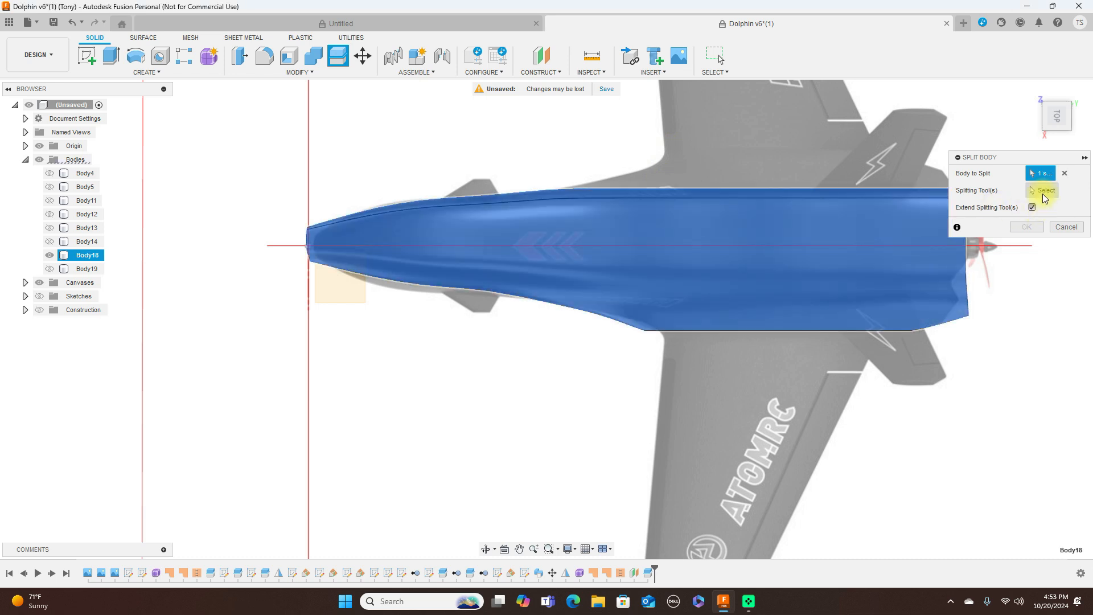
pyautogui.click(324, 244)
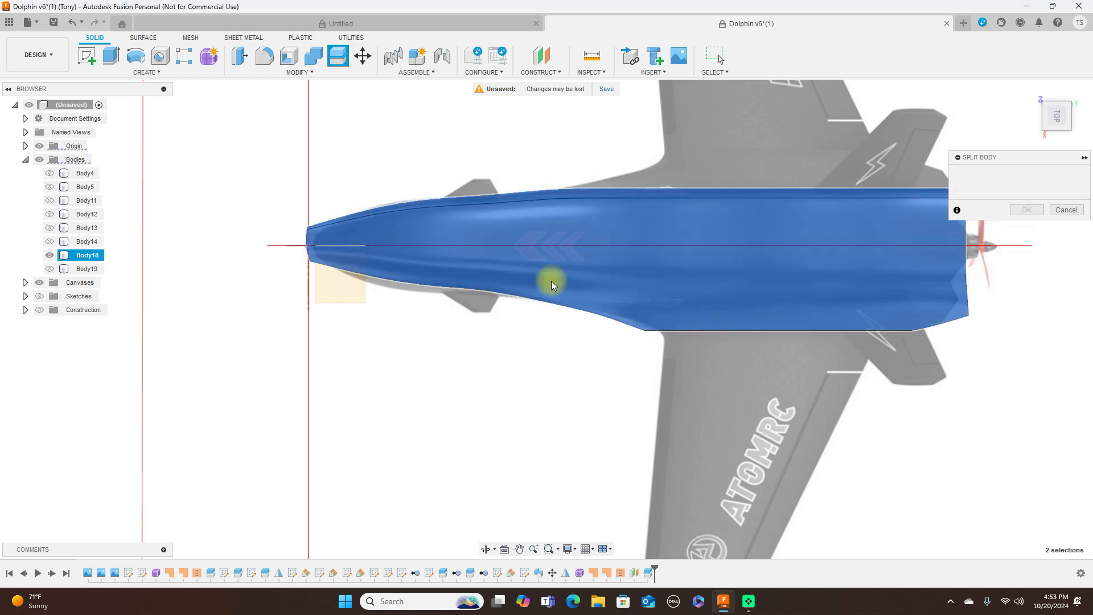
pyautogui.click(1030, 208)
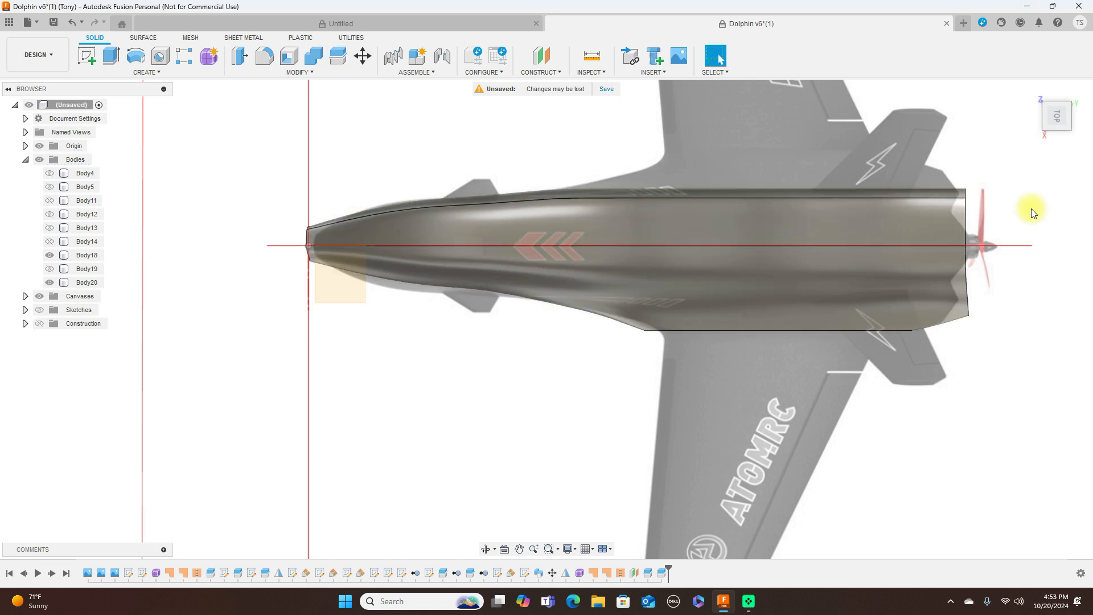
pyautogui.doubleClick(85, 255)
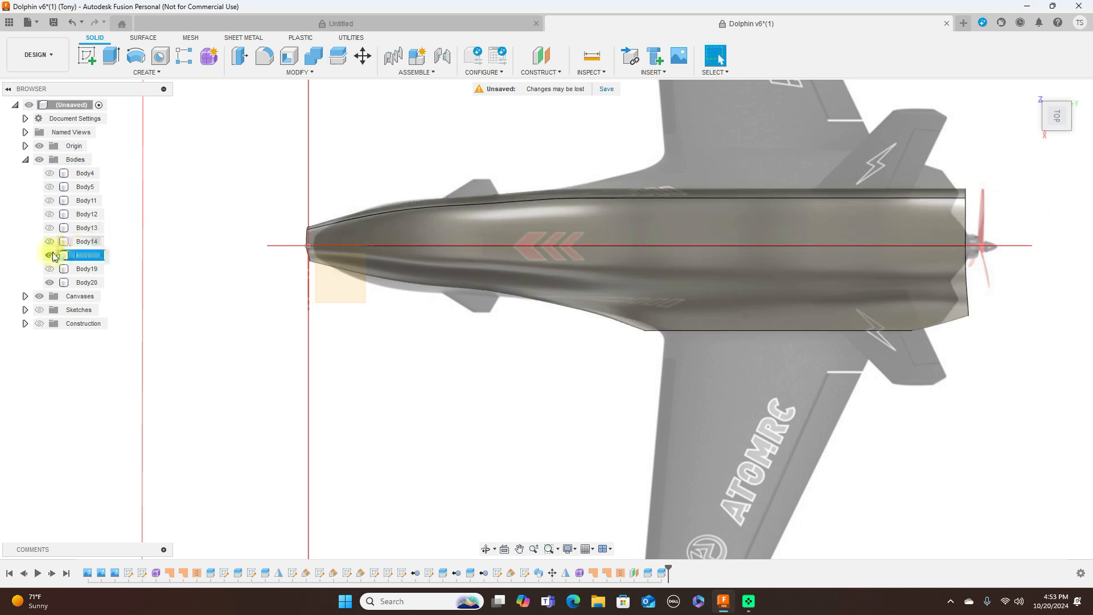
pyautogui.click(51, 255)
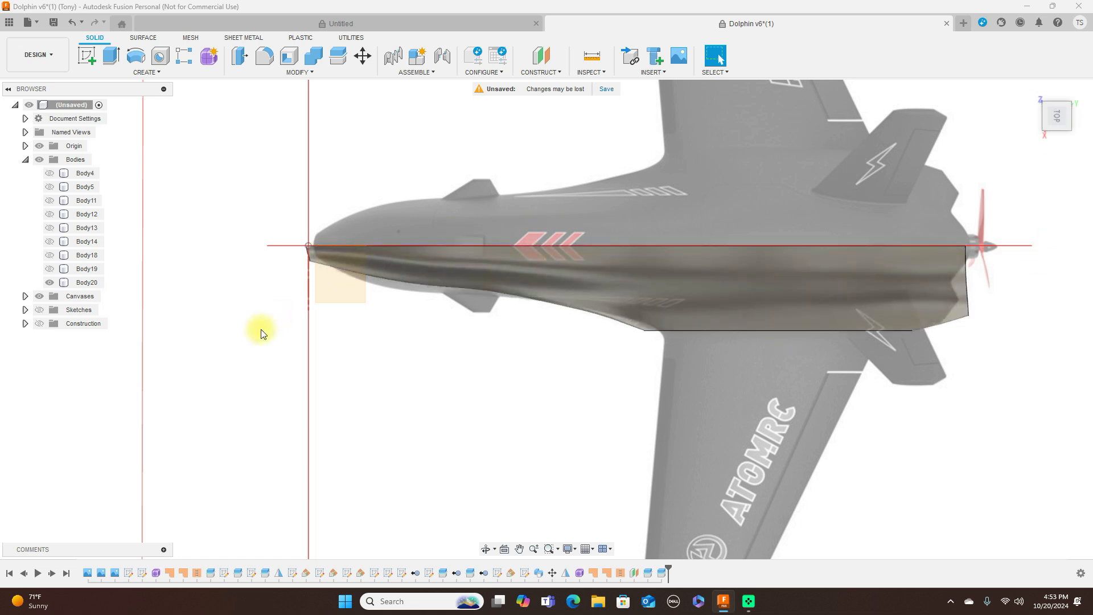
# Step: Mirror the remaining fuselage half about the YZ plane with the New Body operation
pyautogui.click(155, 73)
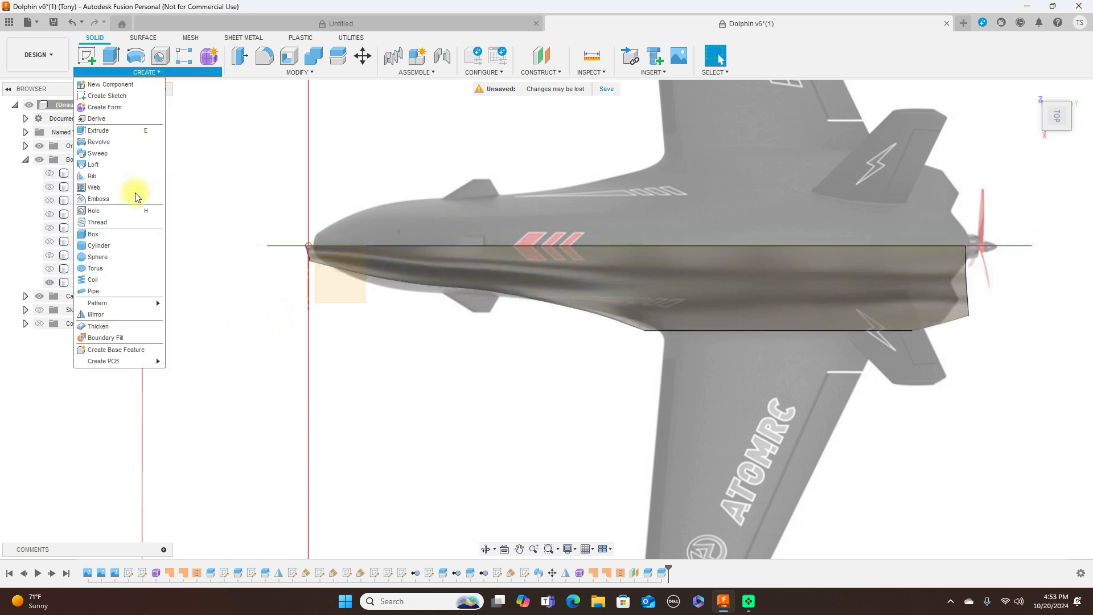
pyautogui.click(100, 314)
pyautogui.click(549, 282)
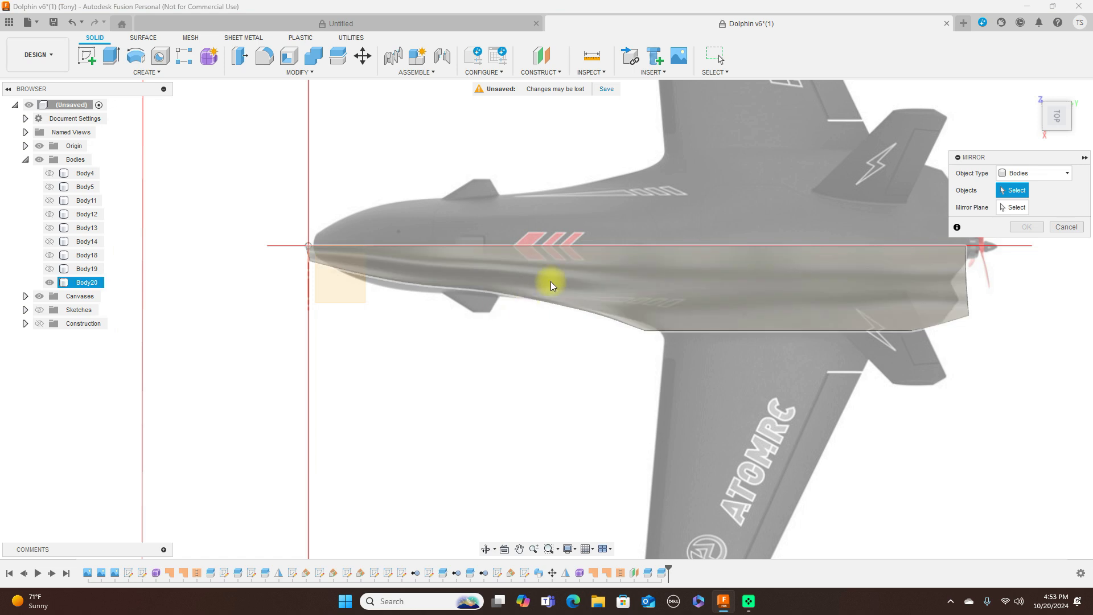
pyautogui.click(1023, 206)
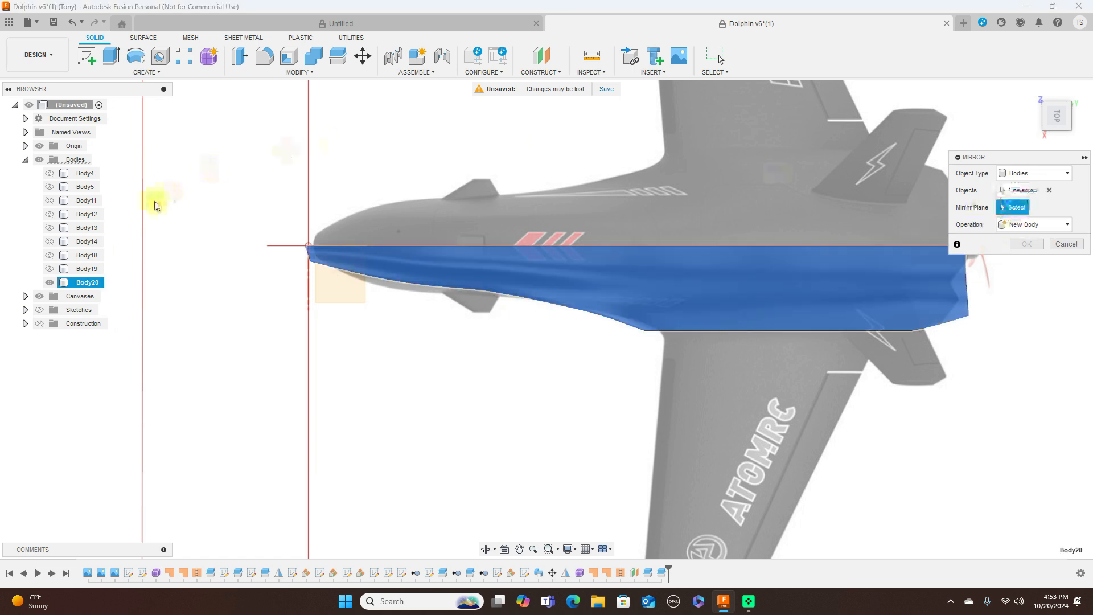
pyautogui.click(408, 259)
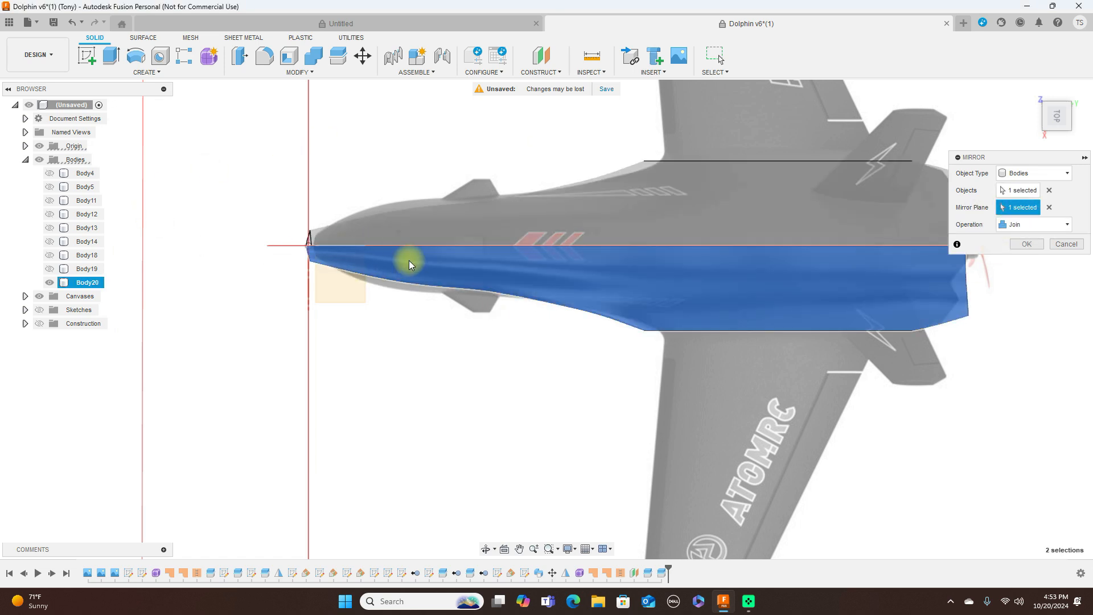
pyautogui.click(1052, 224)
pyautogui.click(1024, 239)
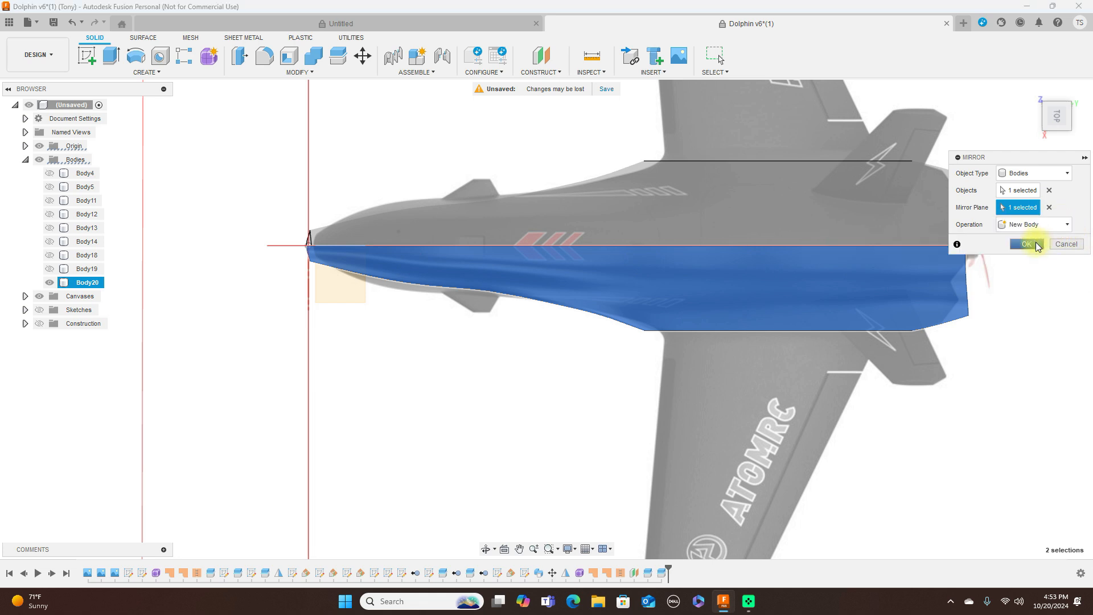
pyautogui.click(1030, 244)
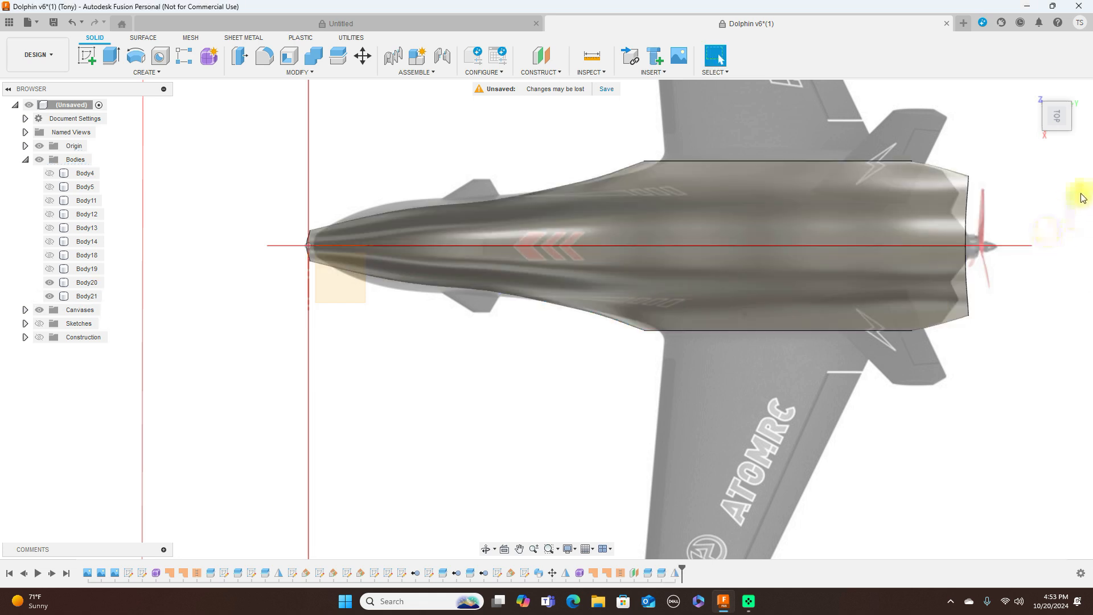
# Step: Hide the reference canvases and switch the visual style to Shaded, without edge lines on the fuselage
pyautogui.click(1058, 135)
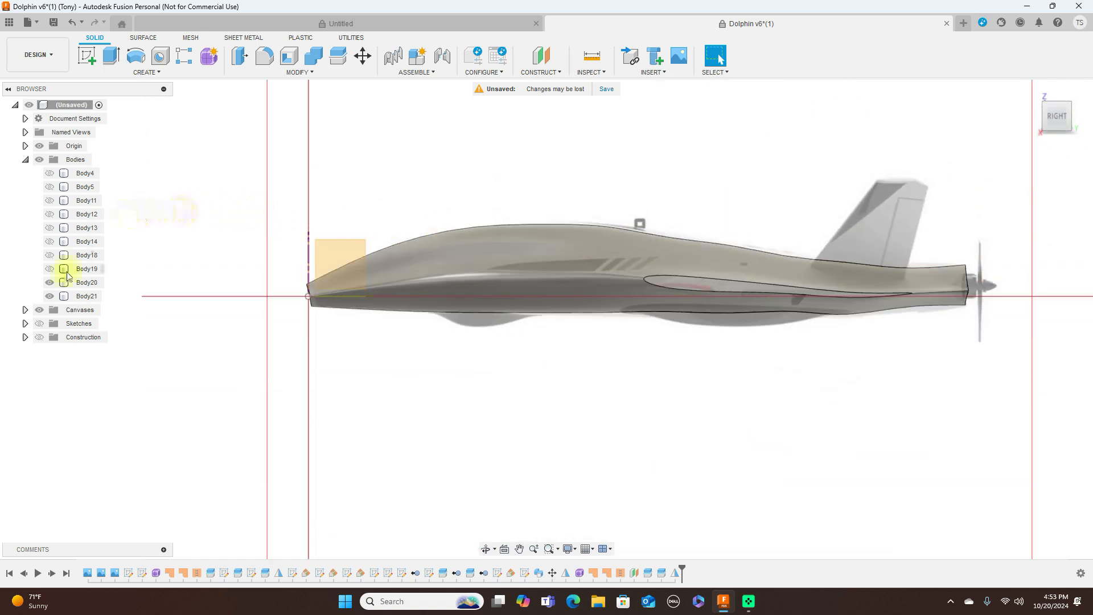
pyautogui.click(39, 310)
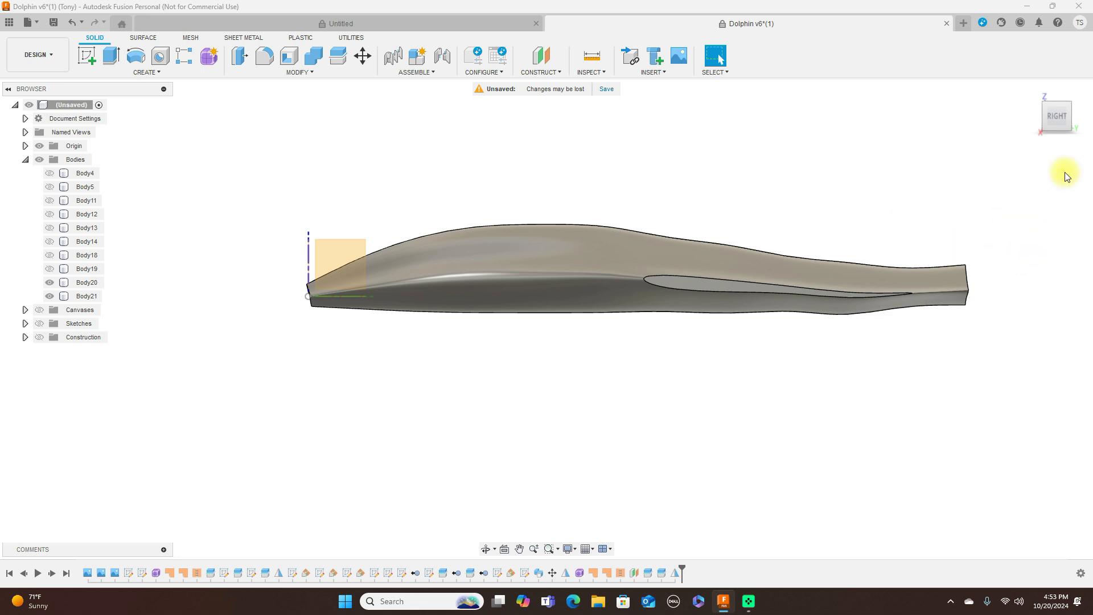
pyautogui.click(1045, 110)
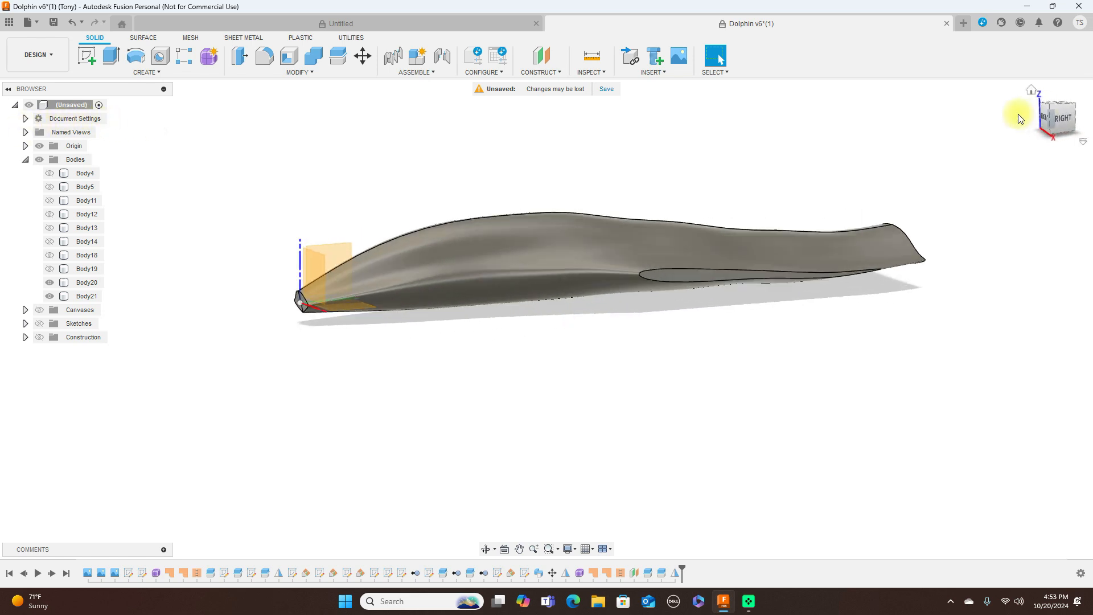
pyautogui.hotkey('ctrl', '6')
pyautogui.hotkey('ctrl', '4')
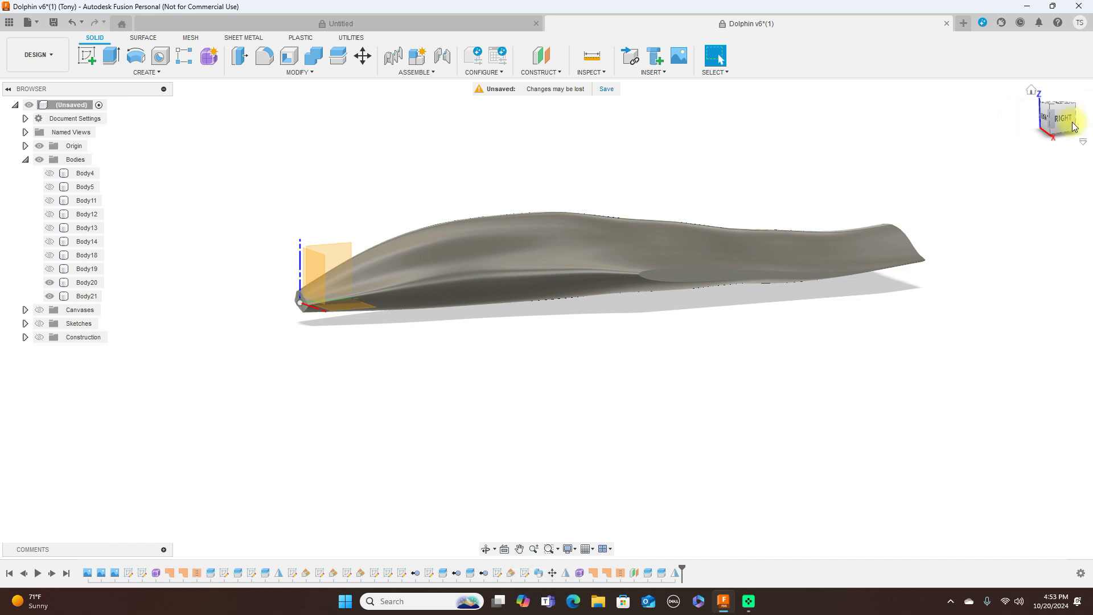
pyautogui.moveTo(1060, 108)
pyautogui.mouseDown()
pyautogui.moveTo(1061, 165)
pyautogui.moveTo(1046, 165)
pyautogui.moveTo(885, 139)
pyautogui.moveTo(854, 109)
pyautogui.moveTo(854, 92)
pyautogui.moveTo(1012, 93)
pyautogui.moveTo(23, 103)
pyautogui.moveTo(1055, 114)
pyautogui.mouseUp()
pyautogui.click(1066, 120)
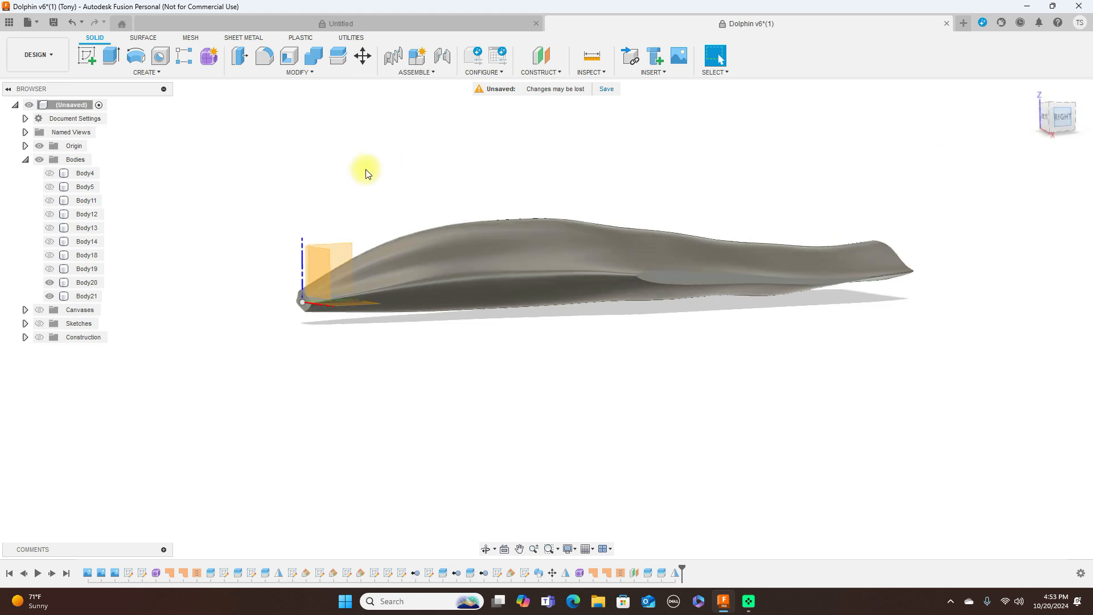
# Step: Turn the canvases back on and compare the mirrored fuselage with them in side and front views
pyautogui.click(39, 310)
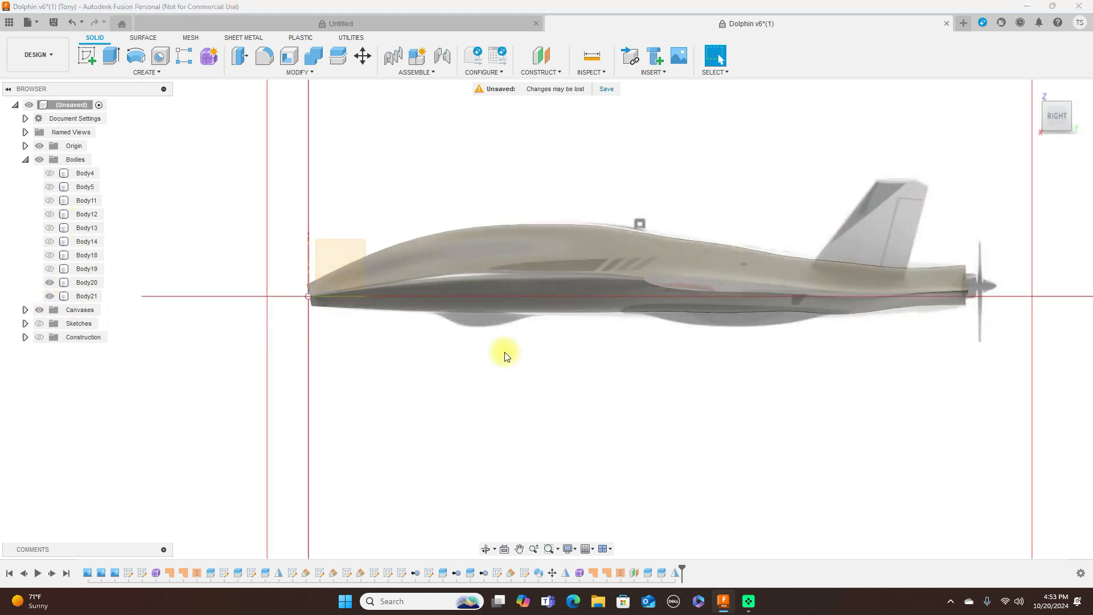
pyautogui.click(761, 335)
pyautogui.click(761, 335)
pyautogui.click(1036, 115)
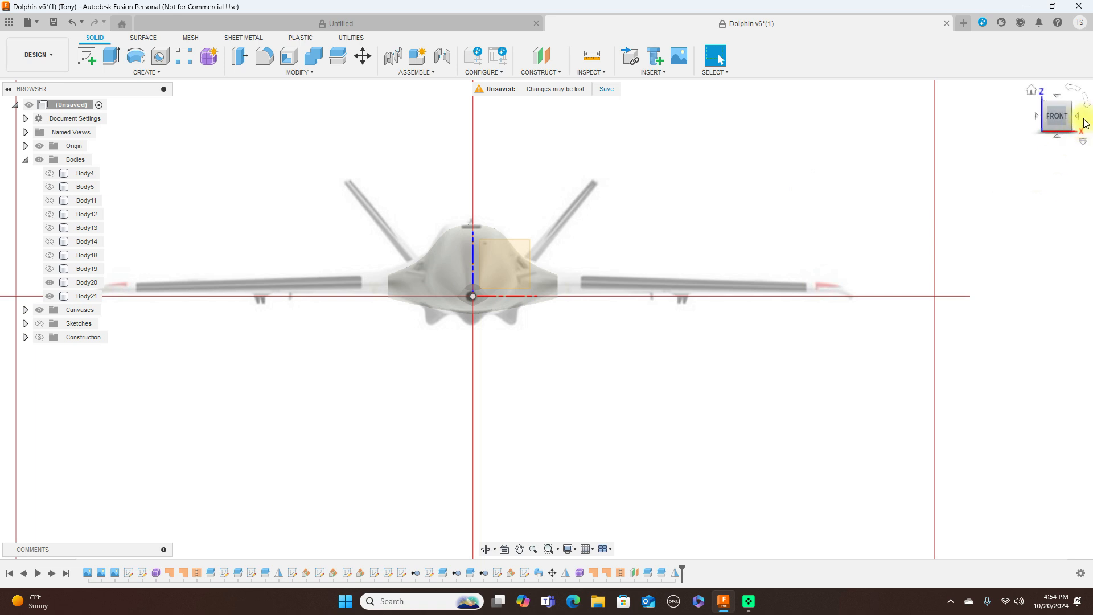
pyautogui.click(1076, 118)
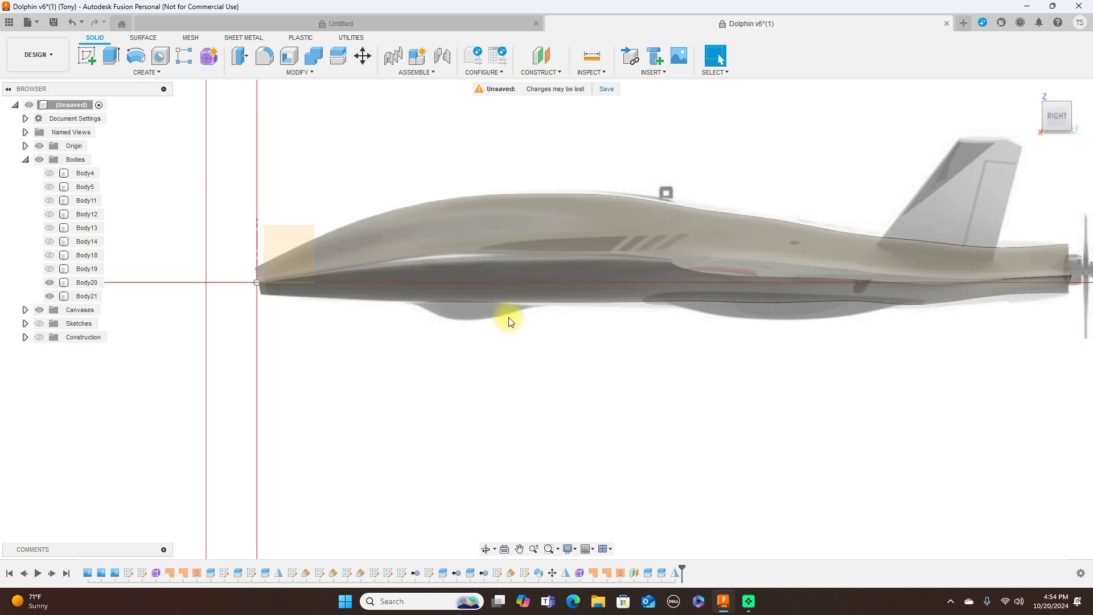
pyautogui.click(1036, 115)
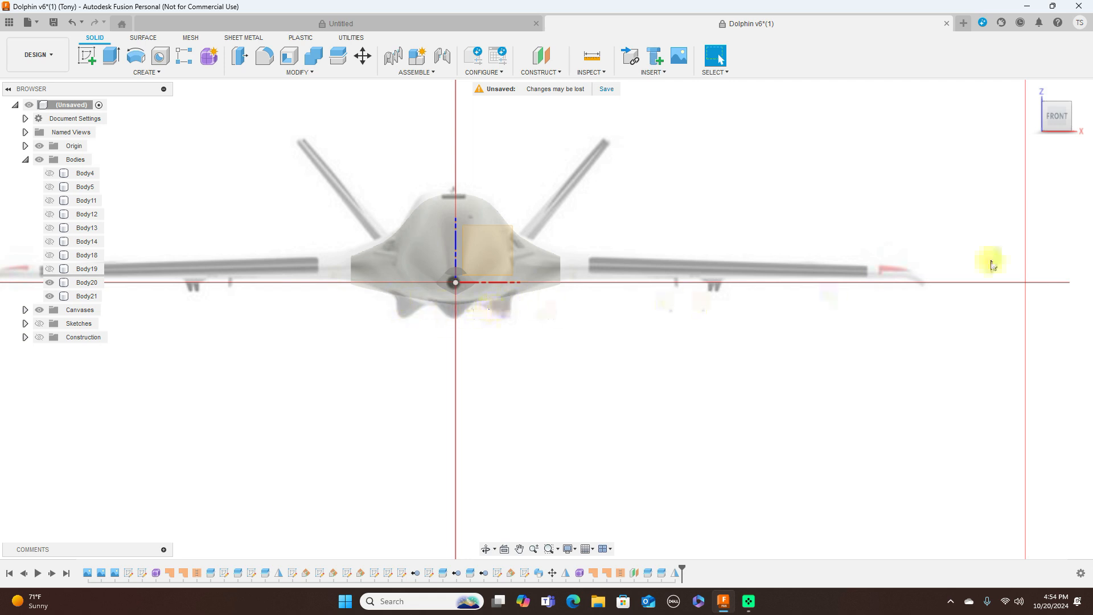
pyautogui.moveTo(1081, 117)
pyautogui.click(1078, 118)
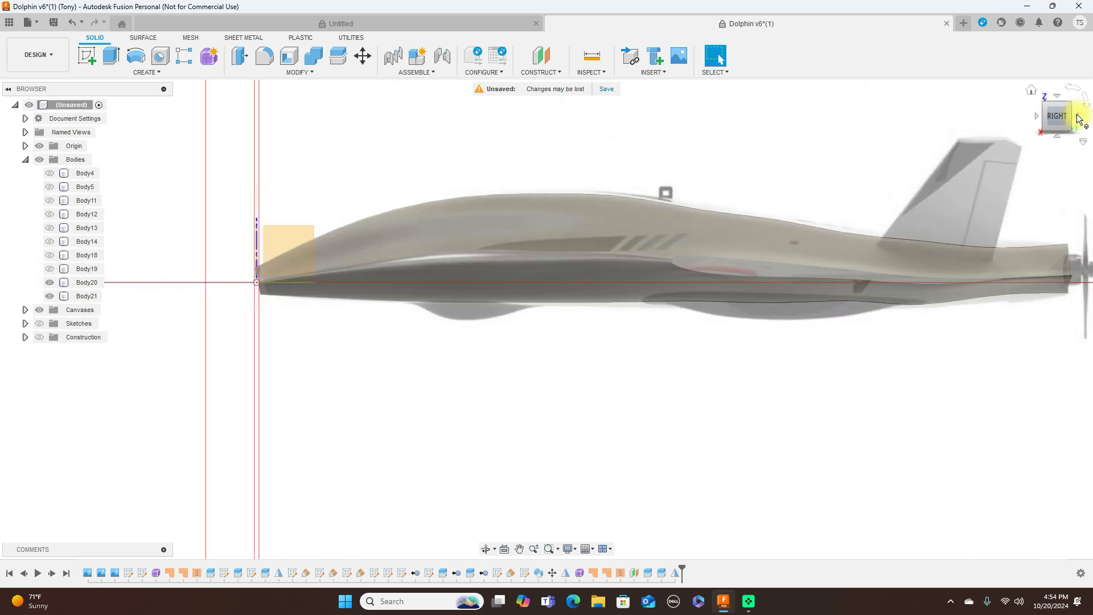
pyautogui.click(1036, 117)
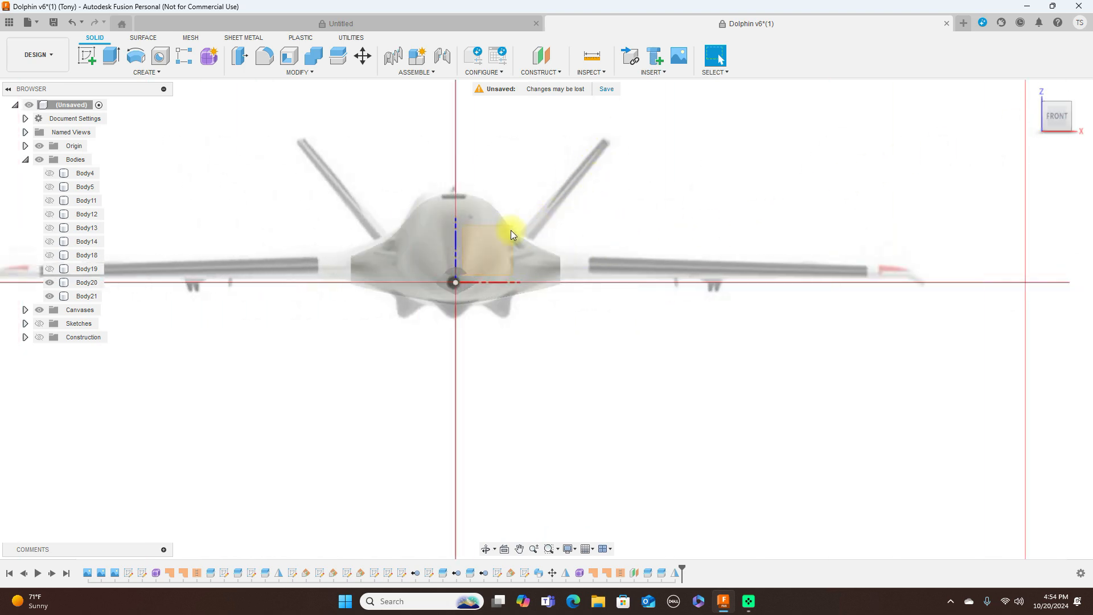
# Step: Show the construction group, list its planes and hide the 20 mm offset plane, Plane5
pyautogui.click(39, 337)
pyautogui.click(25, 337)
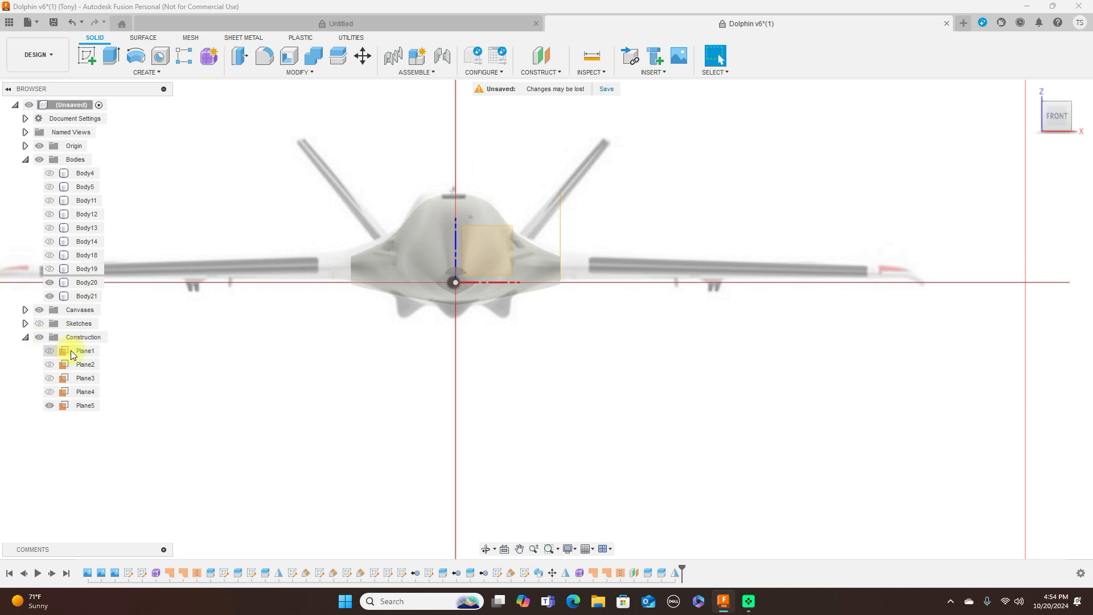
pyautogui.click(52, 392)
pyautogui.click(50, 405)
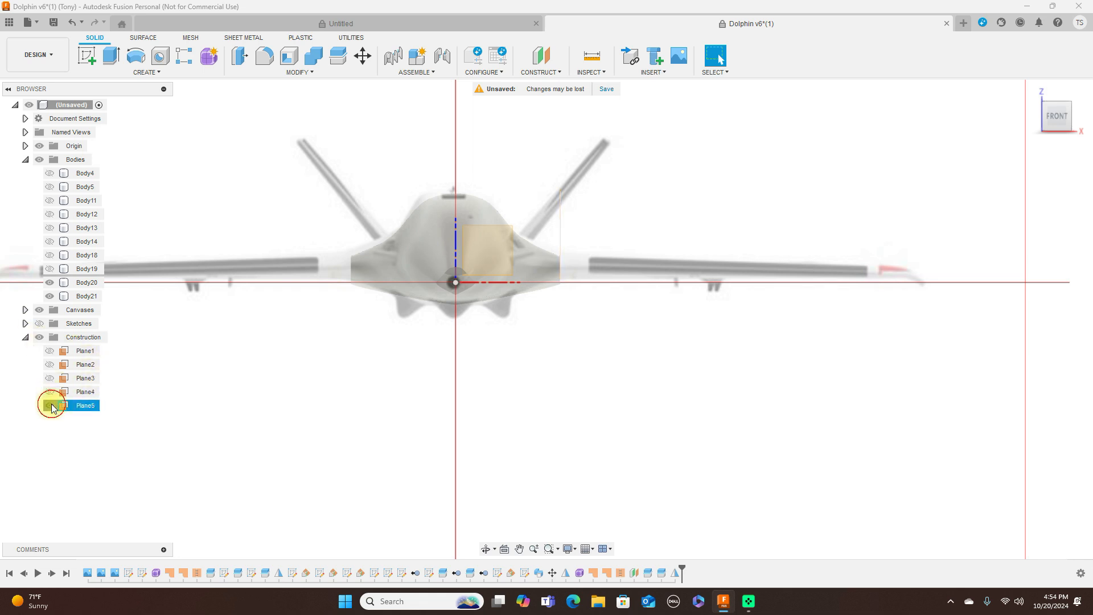
# Step: Show the two angled construction planes, Plane4 and Plane3, and examine where they cross the fuselage from the front
pyautogui.click(51, 392)
pyautogui.click(50, 378)
pyautogui.scroll(2, 686, 358)
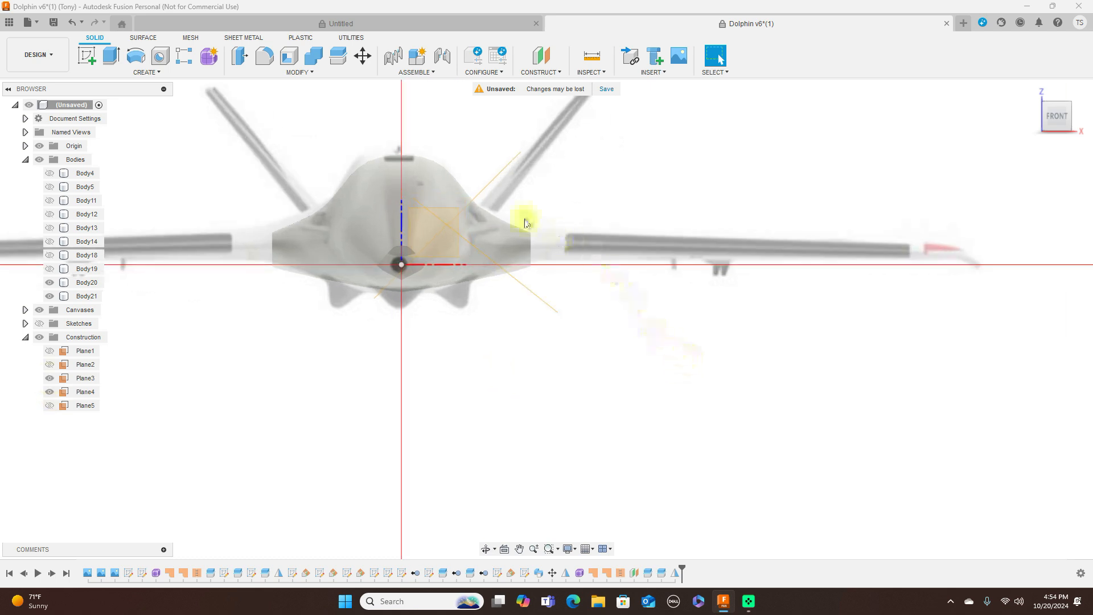
pyautogui.click(496, 185)
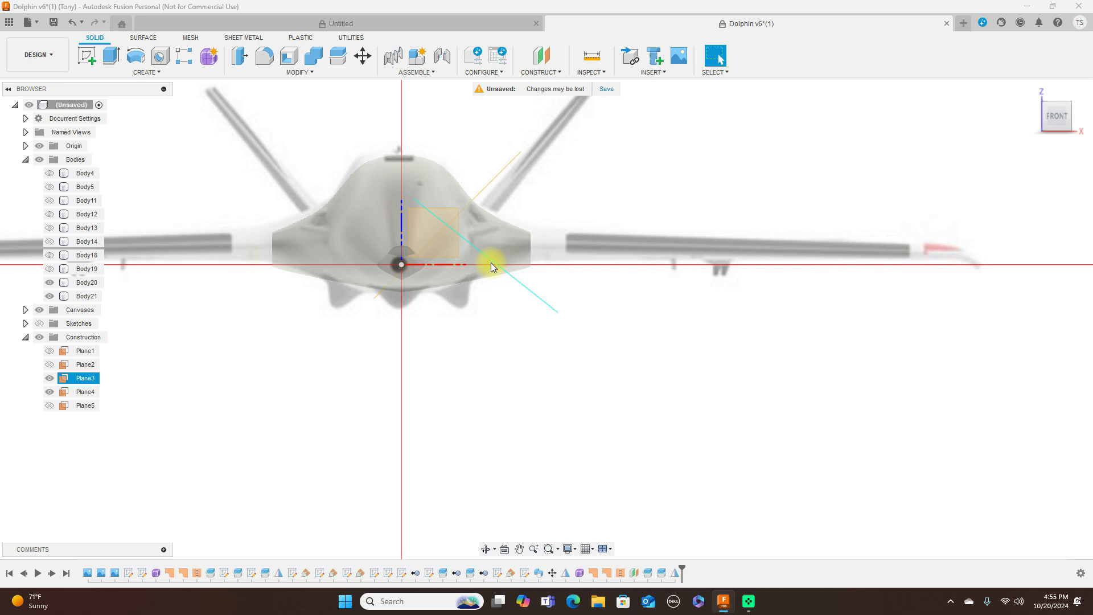
pyautogui.click(478, 221)
pyautogui.click(451, 214)
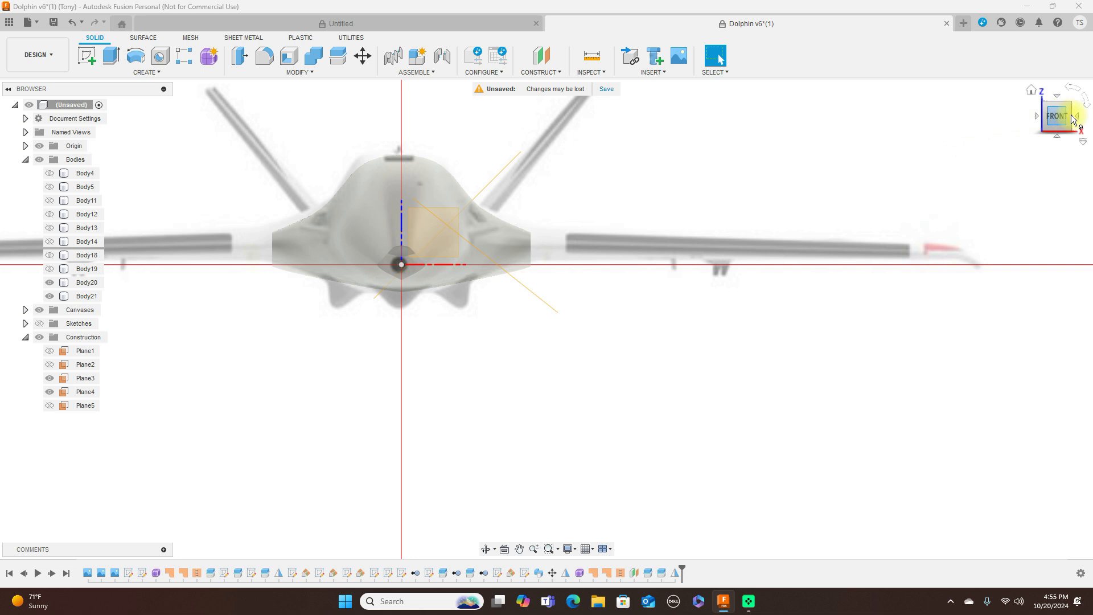
# Step: Compare the fuselage and the angled planes with the reference canvases in right-side and front views
pyautogui.moveTo(1068, 117); pyautogui.dragTo(911, 142)
pyautogui.scroll(-3, 444, 248)
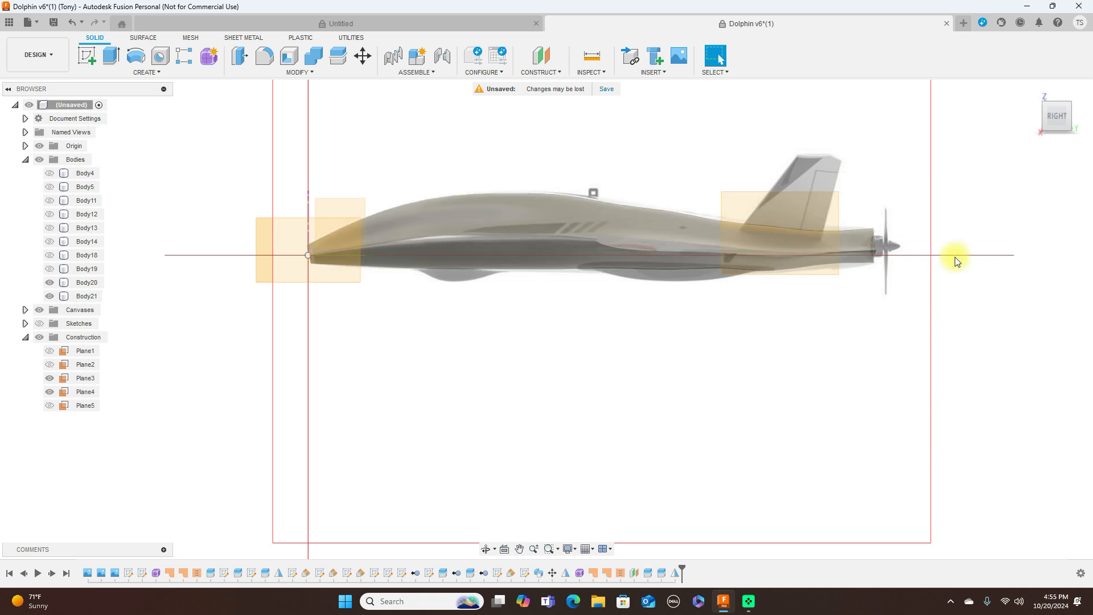
pyautogui.moveTo(1027, 121)
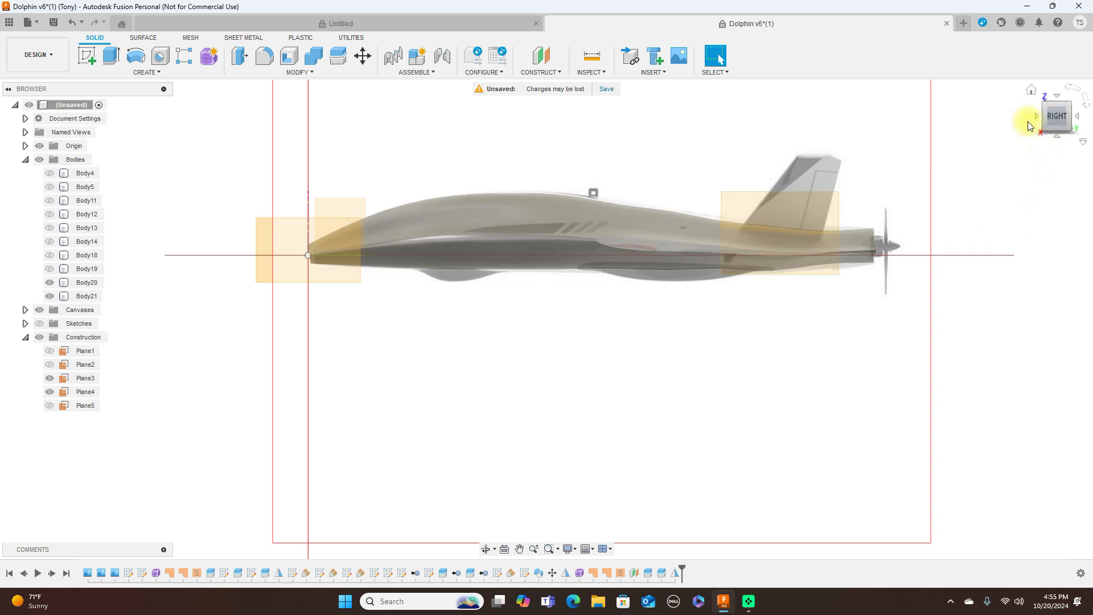
pyautogui.click(1036, 116)
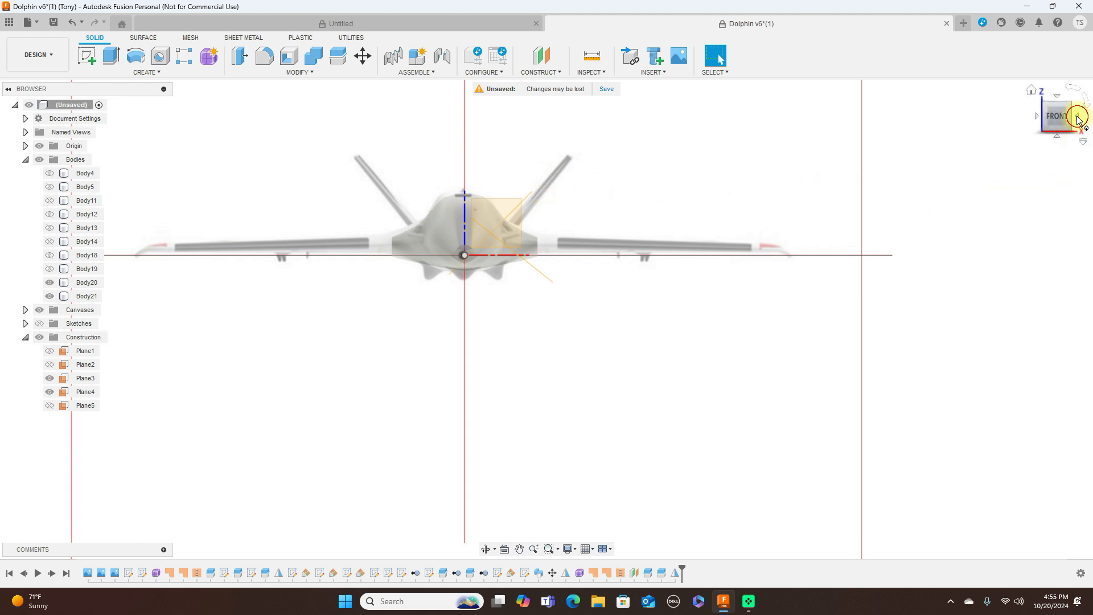
pyautogui.click(1080, 116)
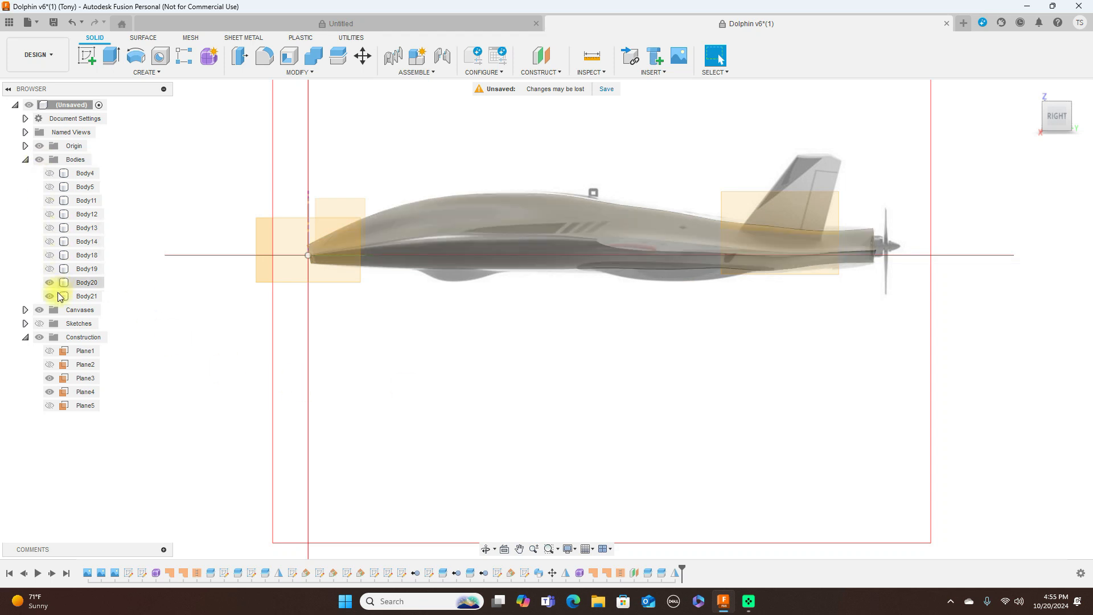
# Step: Hide the reference canvases, the construction group and the origin so only the fuselage bodies are displayed
pyautogui.click(37, 312)
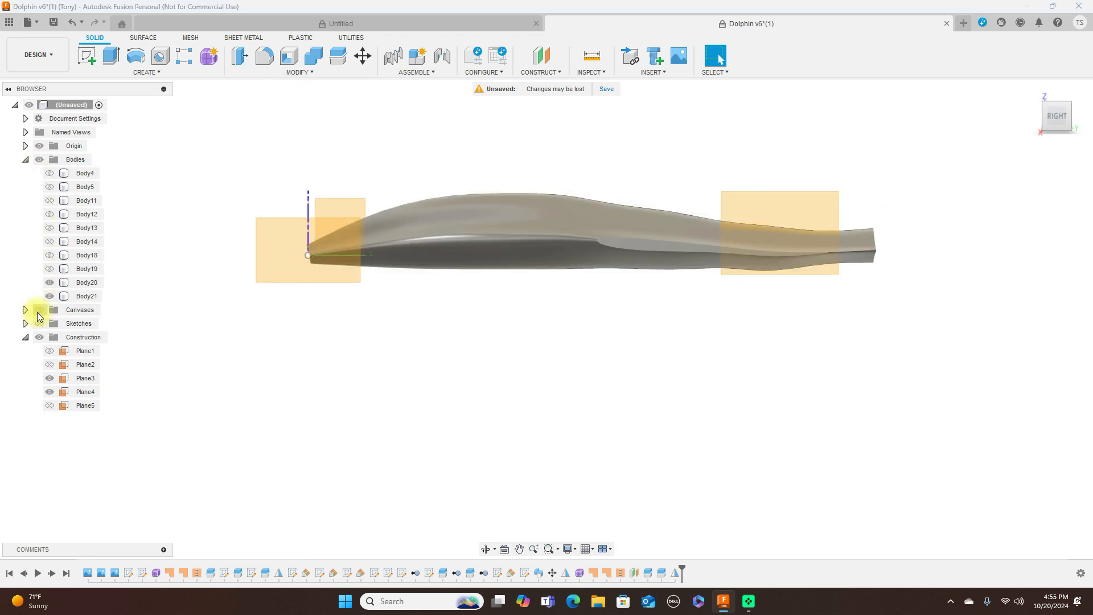
pyautogui.click(38, 337)
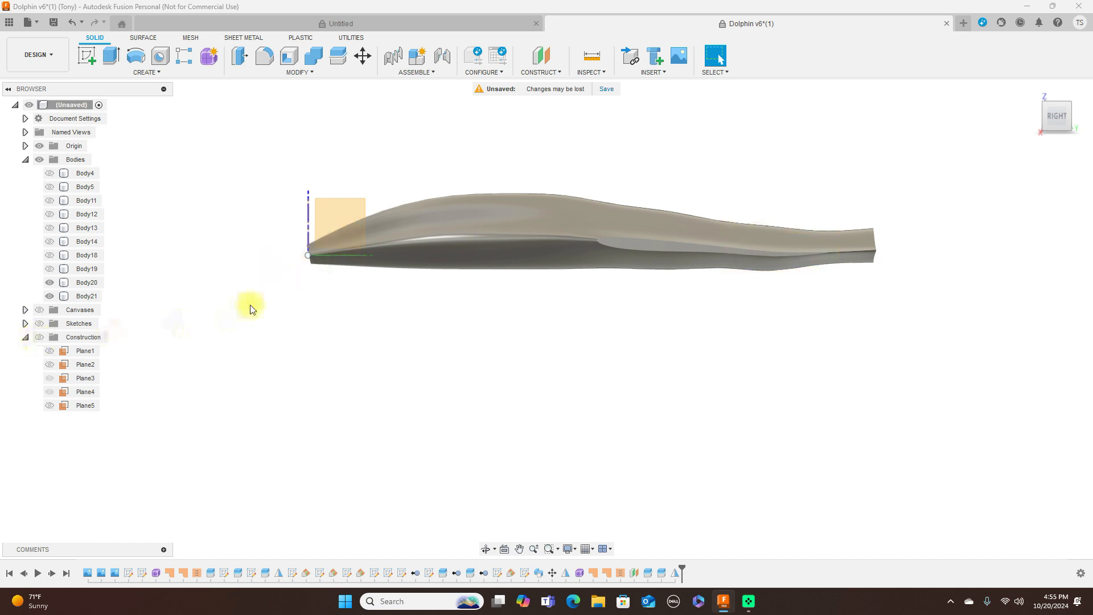
pyautogui.click(39, 146)
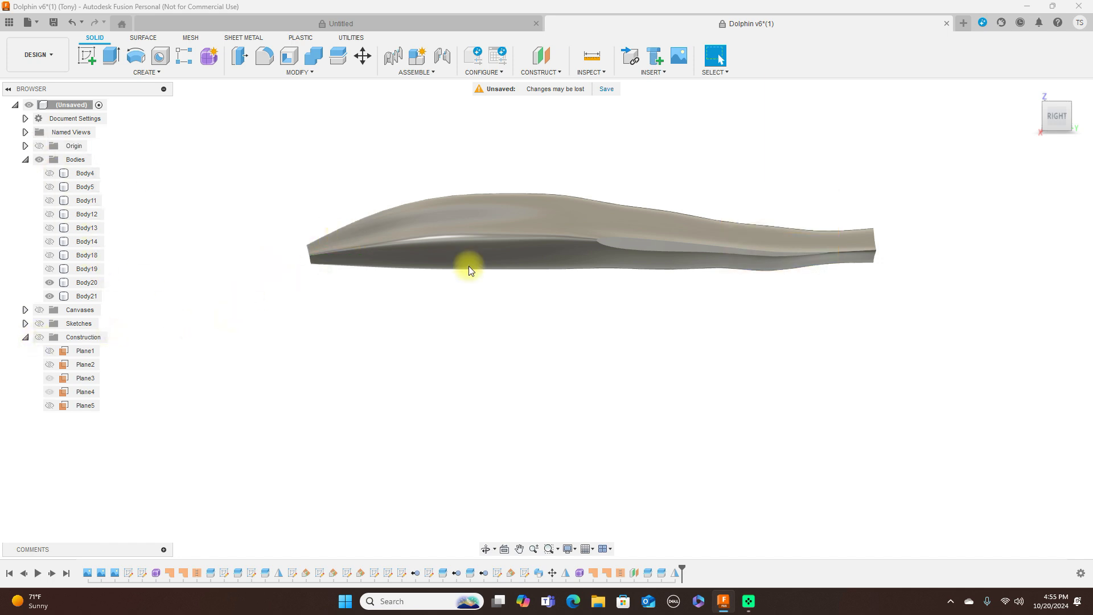
# Step: Examine the mirrored fuselage's shape from angled front and rear viewpoints and from the right side
pyautogui.moveTo(1061, 110)
pyautogui.mouseDown()
pyautogui.moveTo(1087, 136)
pyautogui.moveTo(12, 141)
pyautogui.moveTo(29, 115)
pyautogui.moveTo(78, 103)
pyautogui.moveTo(34, 108)
pyautogui.moveTo(1054, 115)
pyautogui.mouseUp()
pyautogui.moveTo(610, 160); pyautogui.dragTo(610, 215, button='middle')
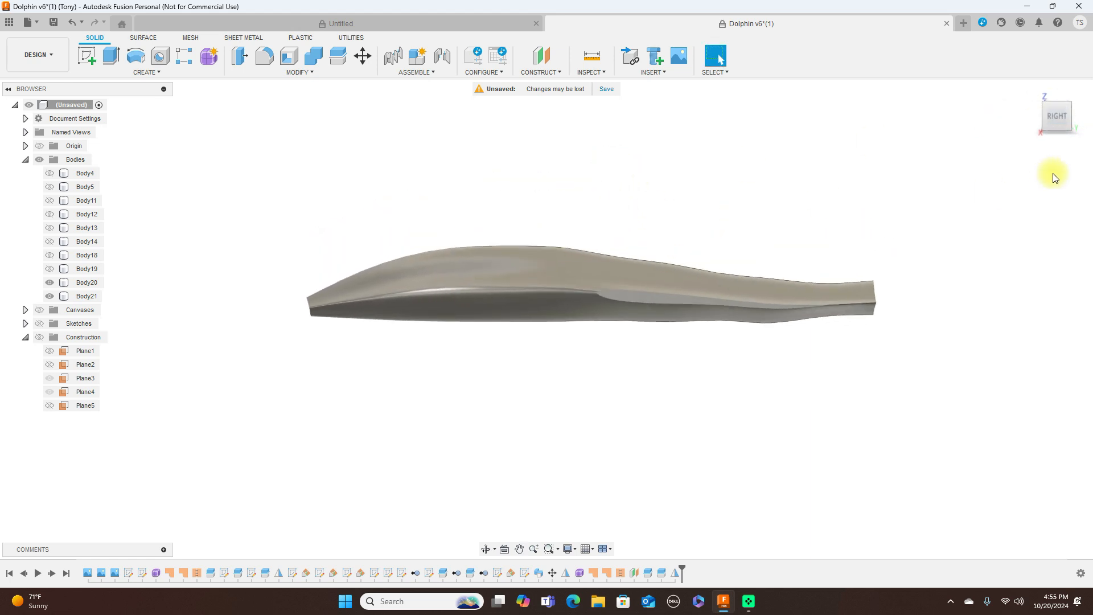
pyautogui.click(1049, 127)
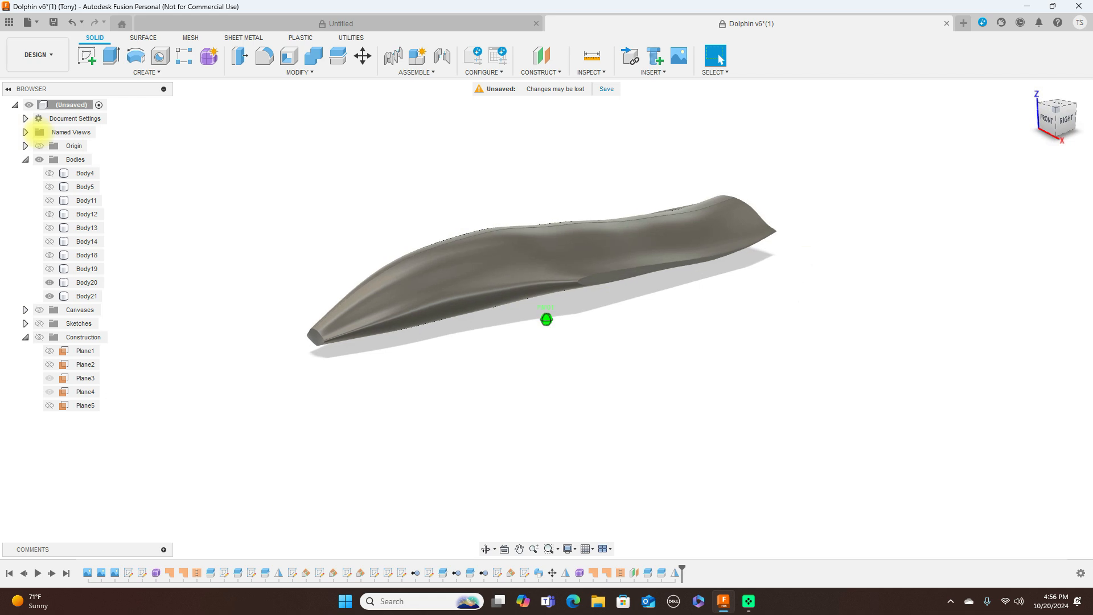
pyautogui.click(1066, 120)
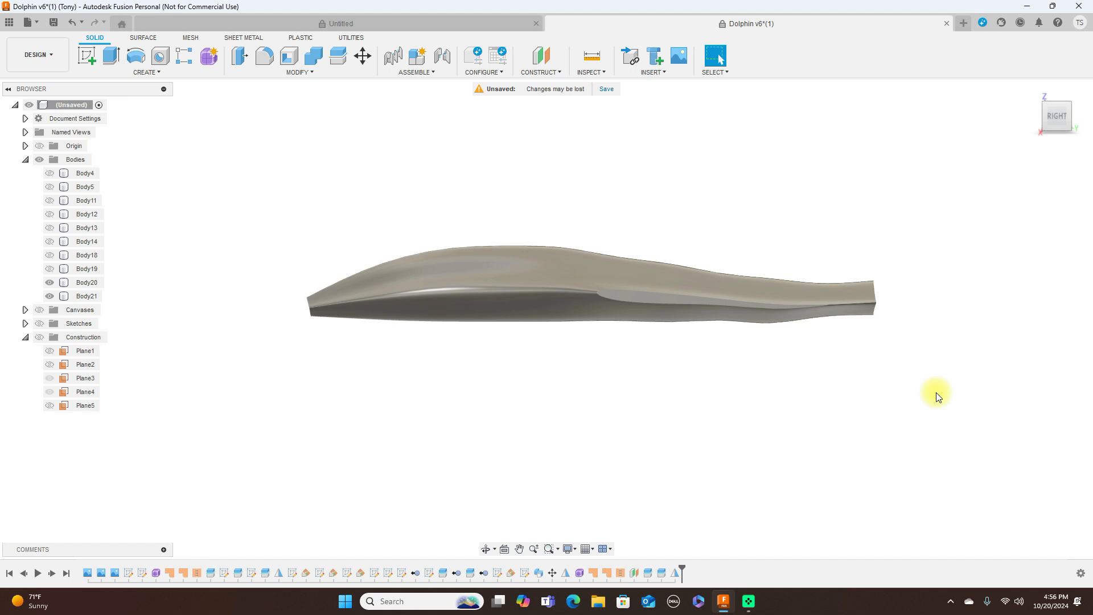
pyautogui.click(1051, 102)
pyautogui.moveTo(1051, 104)
pyautogui.mouseDown()
pyautogui.moveTo(1055, 133)
pyautogui.moveTo(8, 118)
pyautogui.moveTo(88, 111)
pyautogui.moveTo(80, 151)
pyautogui.moveTo(1083, 146)
pyautogui.moveTo(1052, 110)
pyautogui.mouseUp()
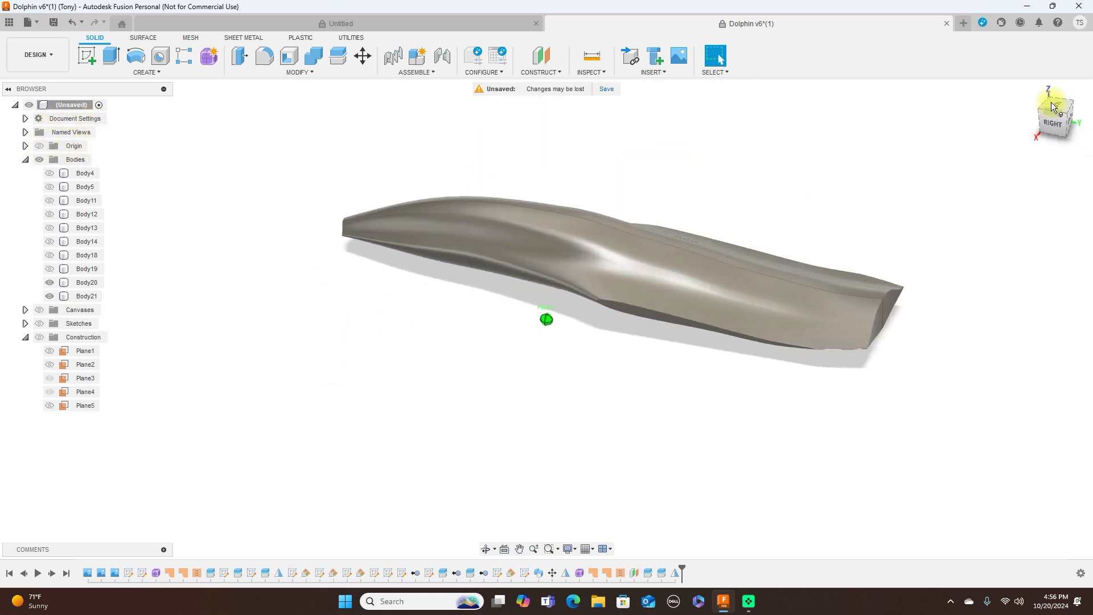
pyautogui.click(1050, 124)
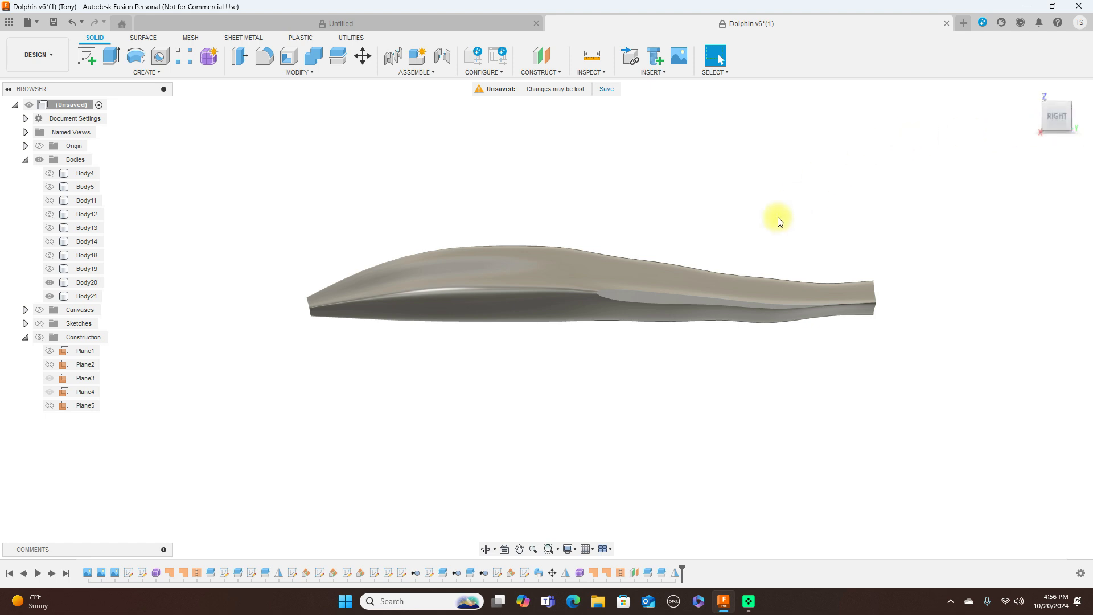
pyautogui.scroll(1, 779, 222)
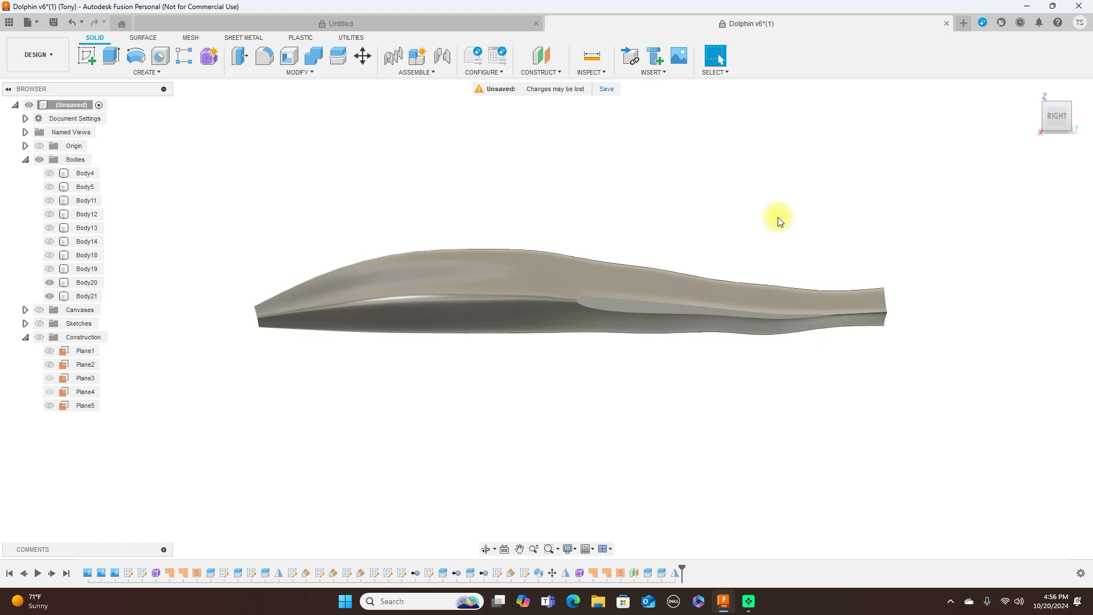